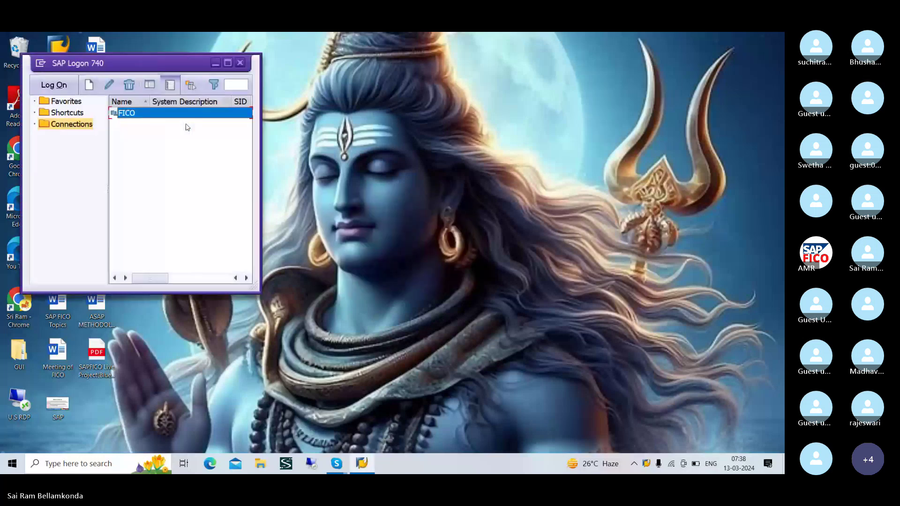
- Log on to client 800 of the FICO system and enter /NFBL1 in the command field
left_click(54, 85)
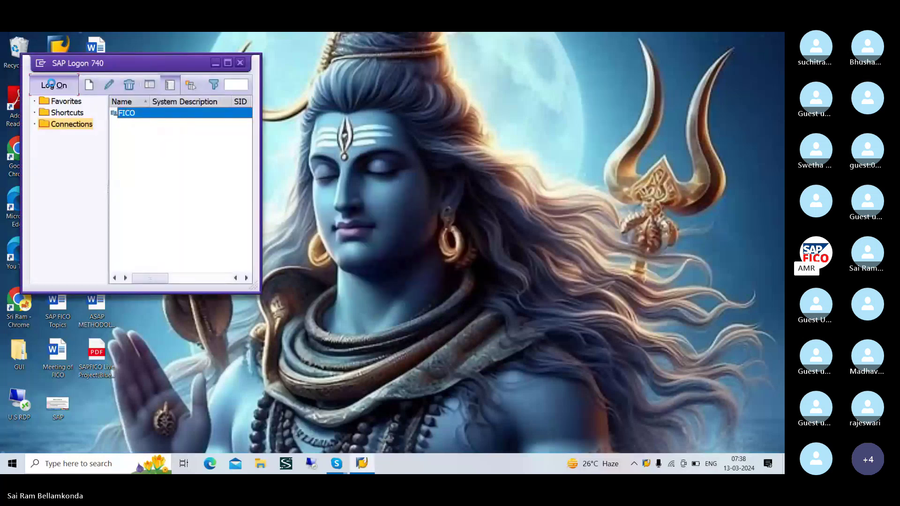
left_click(227, 63)
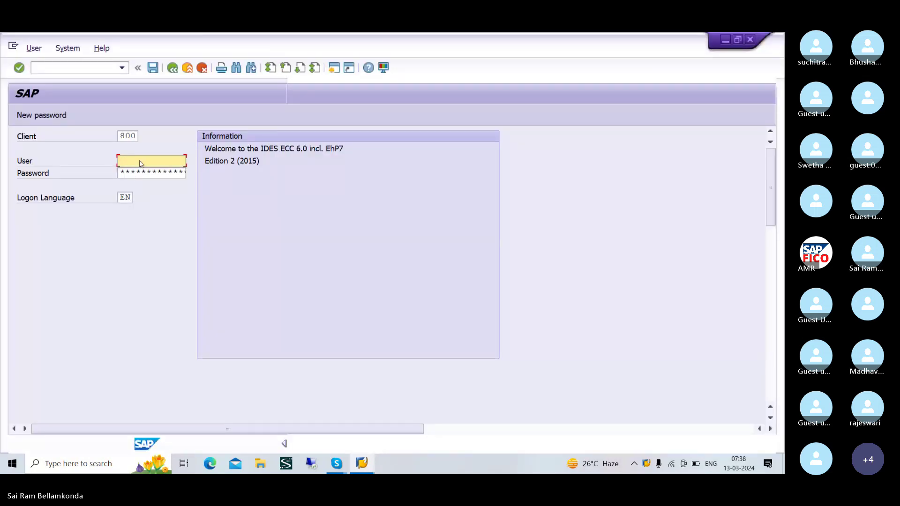
type("3")
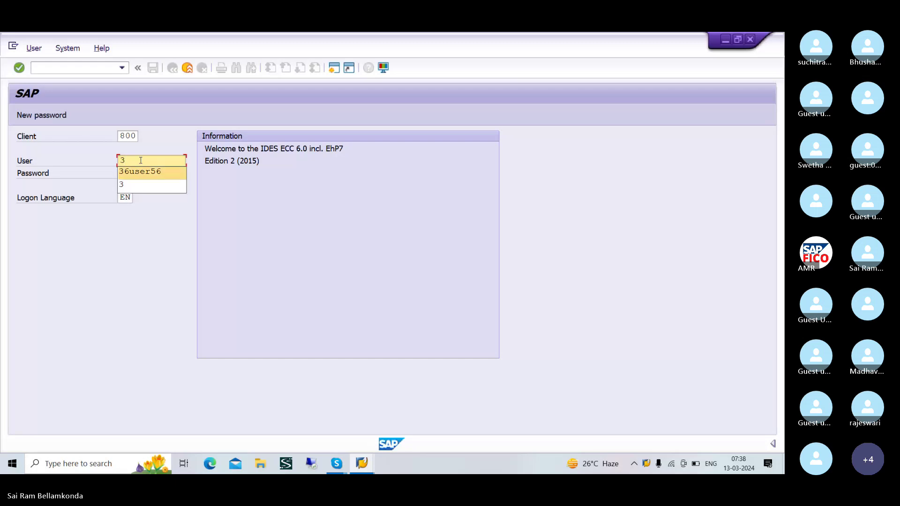
key("Return")
key("Tab")
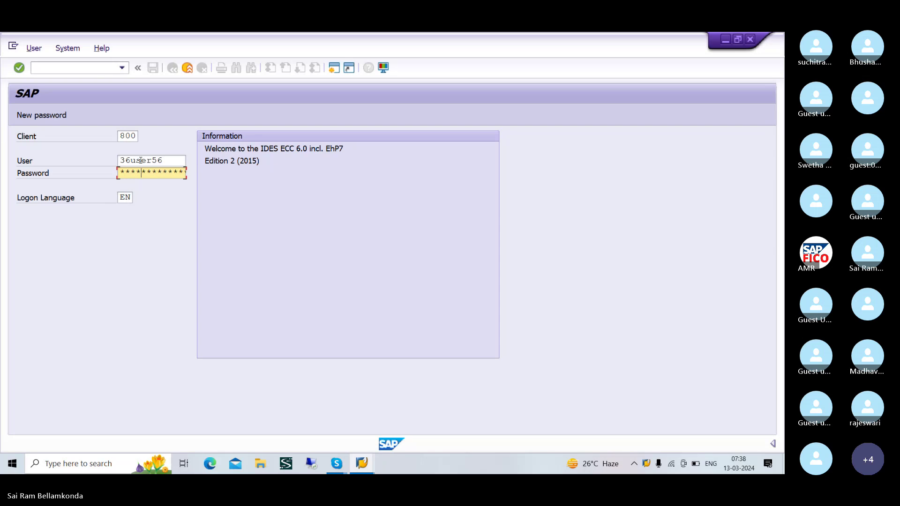
key("Return")
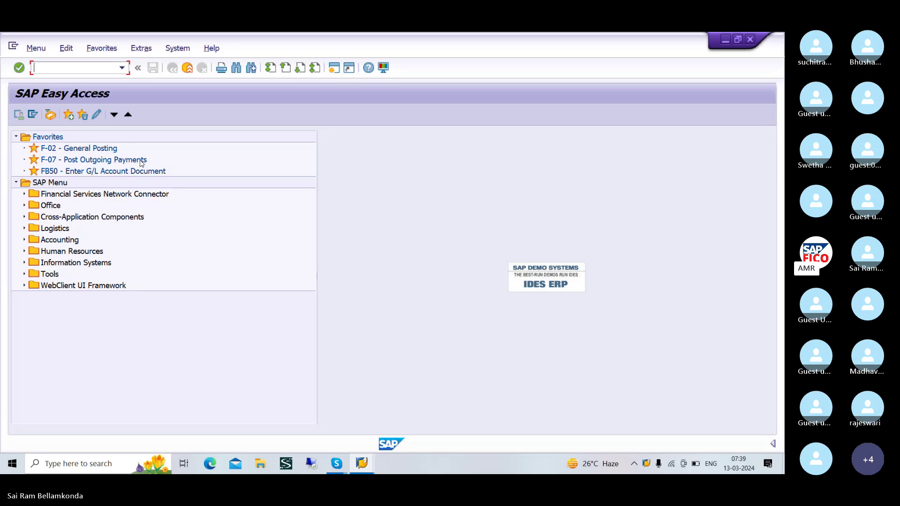
type("/NFBL")
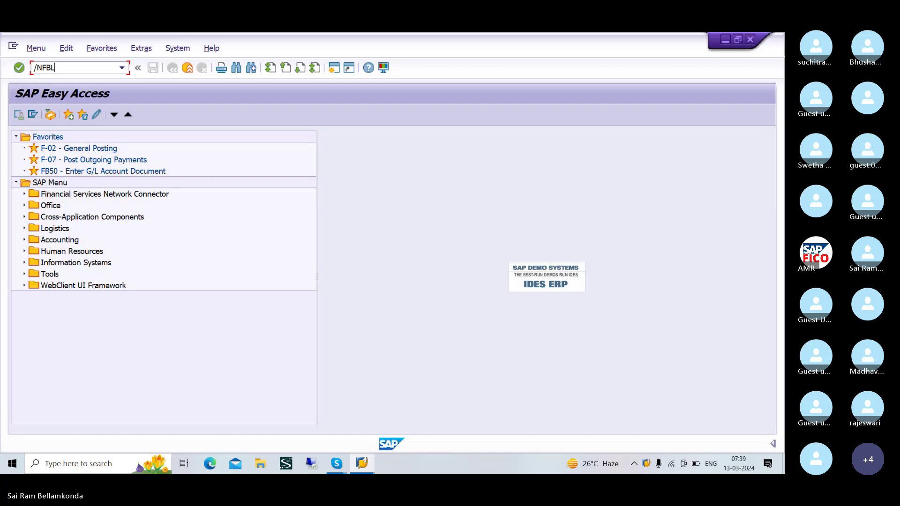
type("1N")
- Open the vendor line item display and set company code TATM from the suggestions
key("Return")
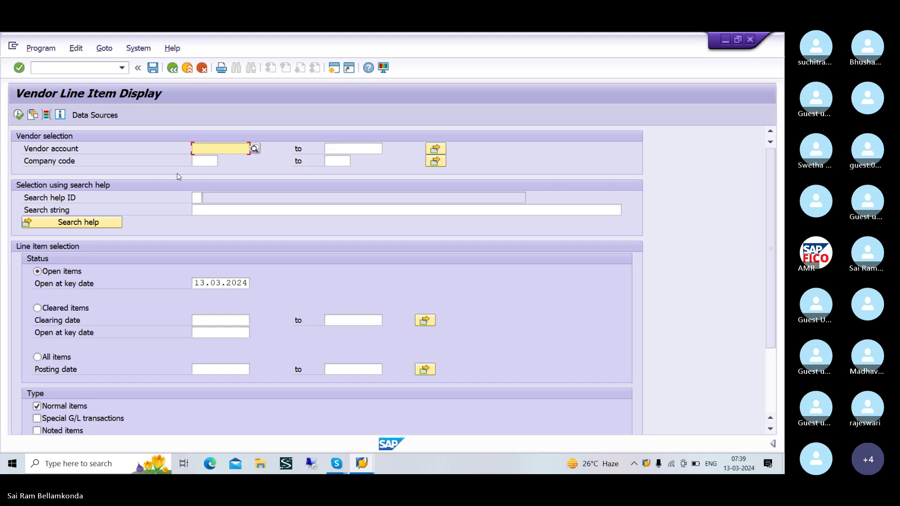
left_click(196, 162)
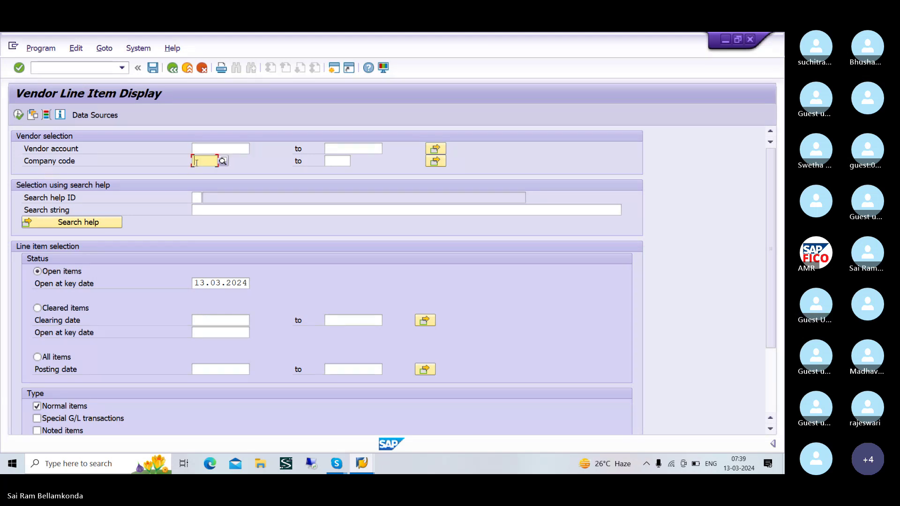
type("TATM")
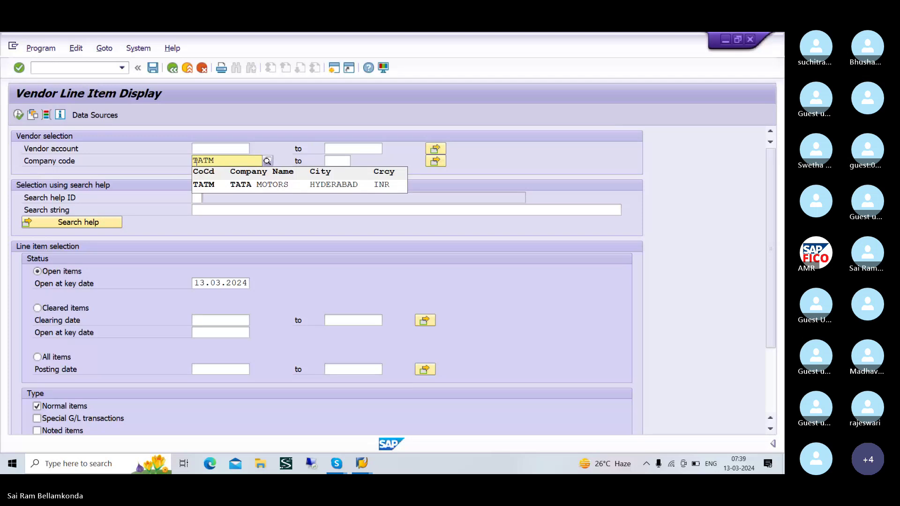
key("Down")
key("Return")
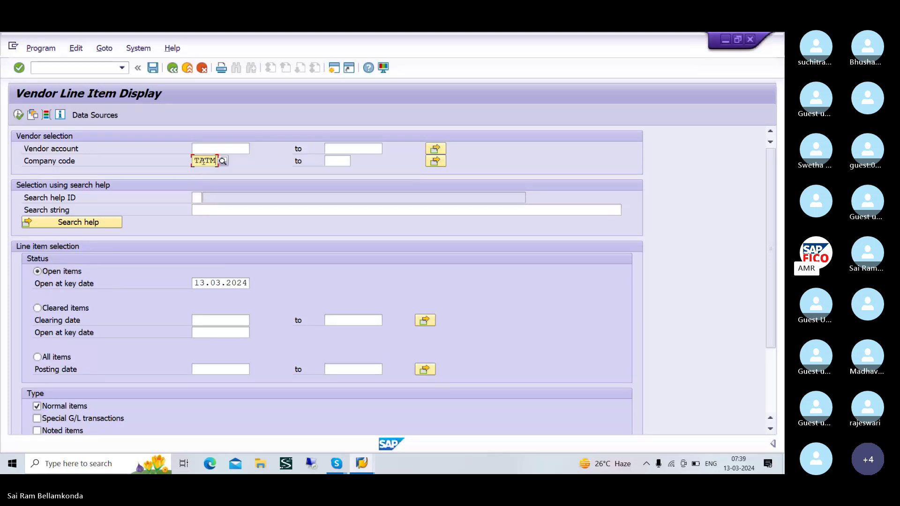
- Try TA* in the vendor account field, then clear the entry
left_click(216, 149)
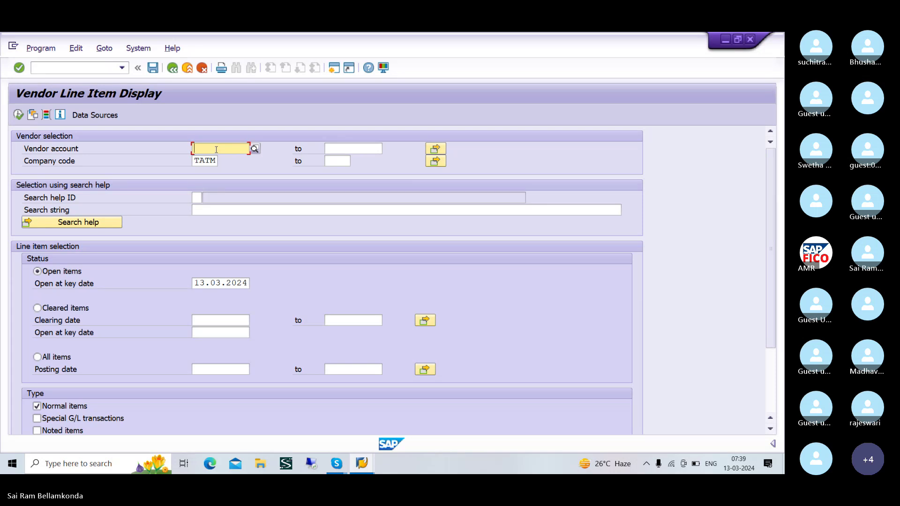
type("TA")
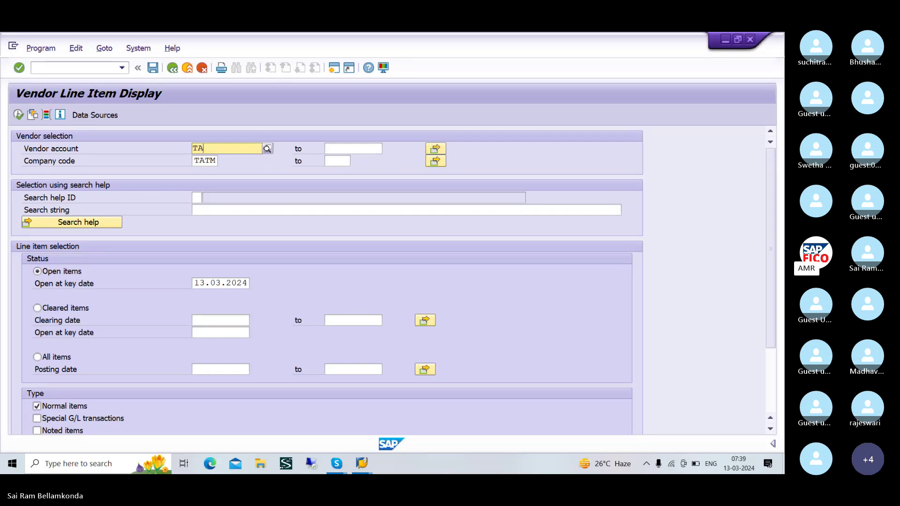
type("*")
key("BackSpace")
key("BackSpace")
key("BackSpace")
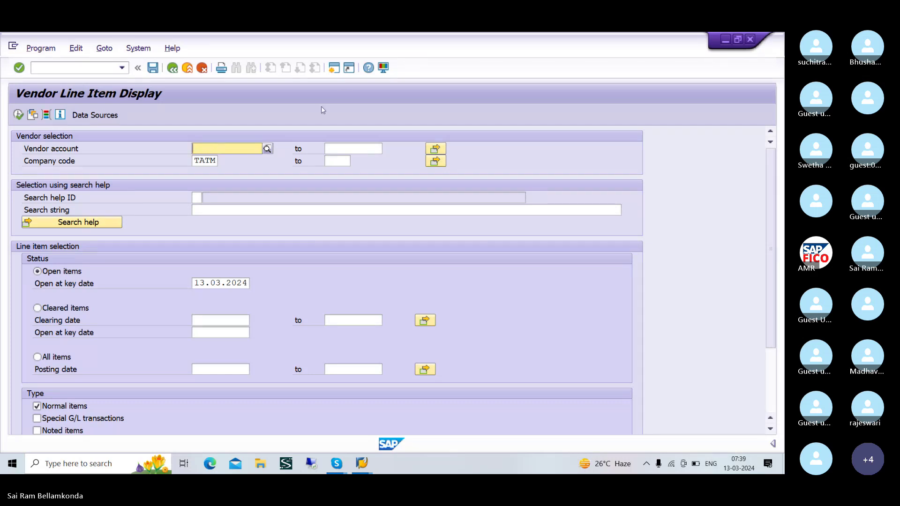
- Search TATM's vendors by company code and copy SRIRAM ENTERPRISES (vendor 16) into the selection
left_click(268, 149)
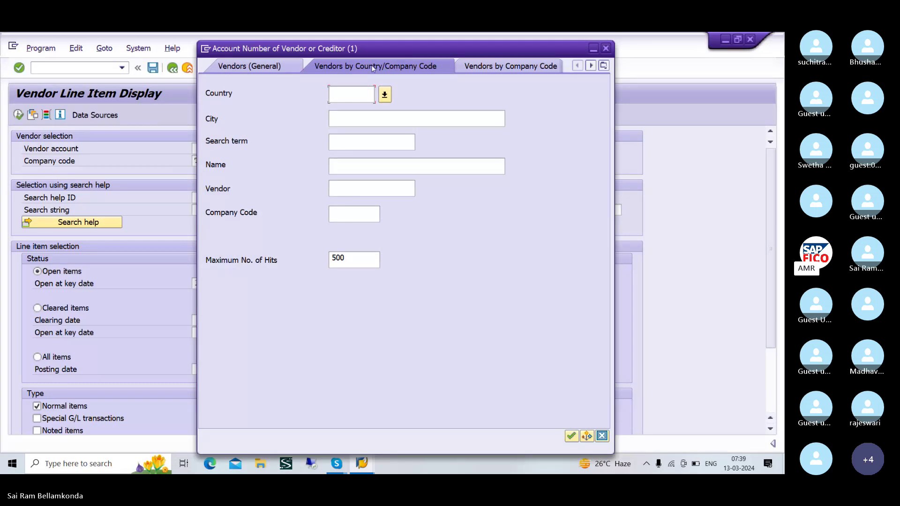
left_click(249, 66)
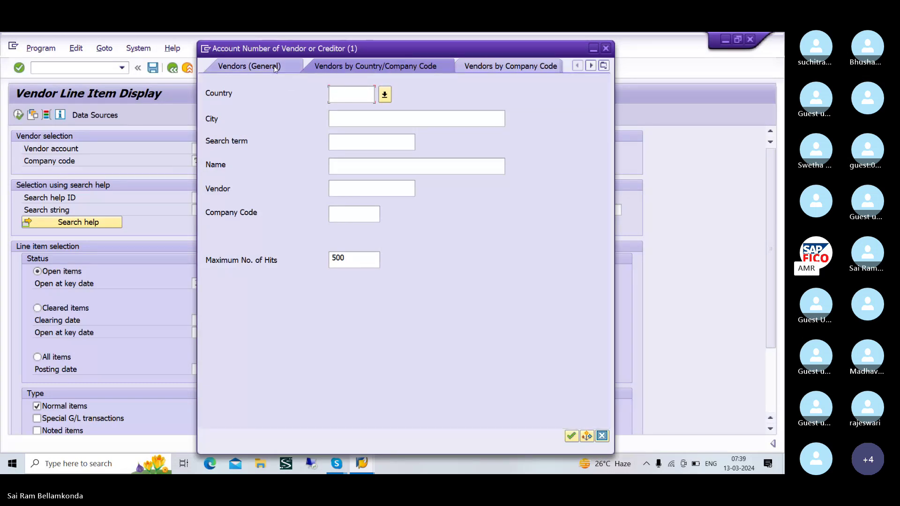
left_click(341, 66)
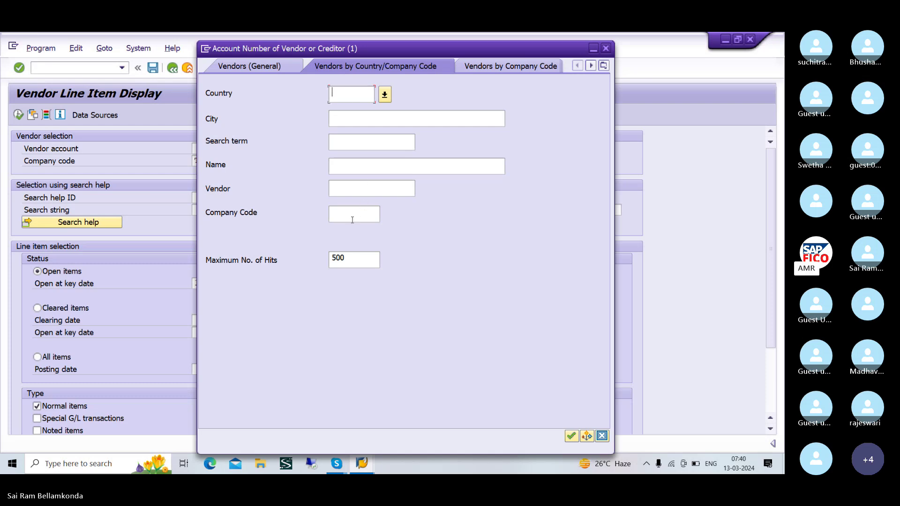
left_click(337, 217)
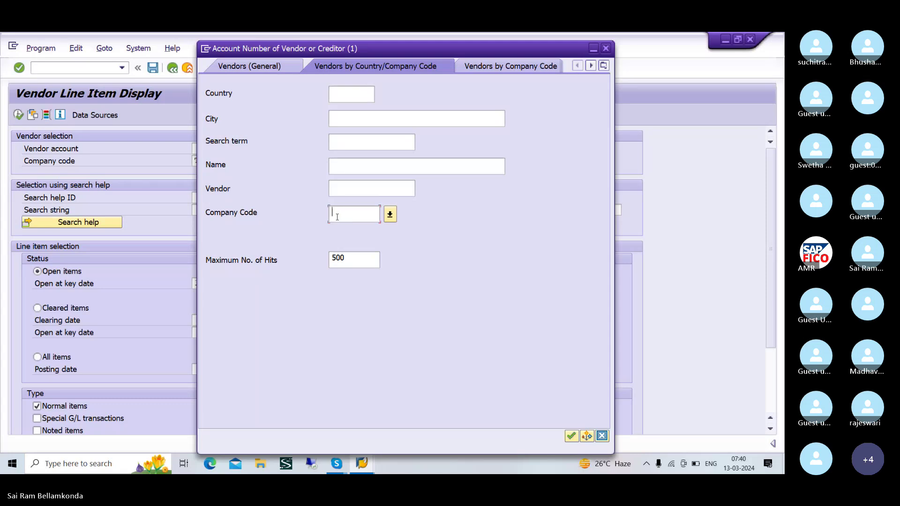
type("TATM")
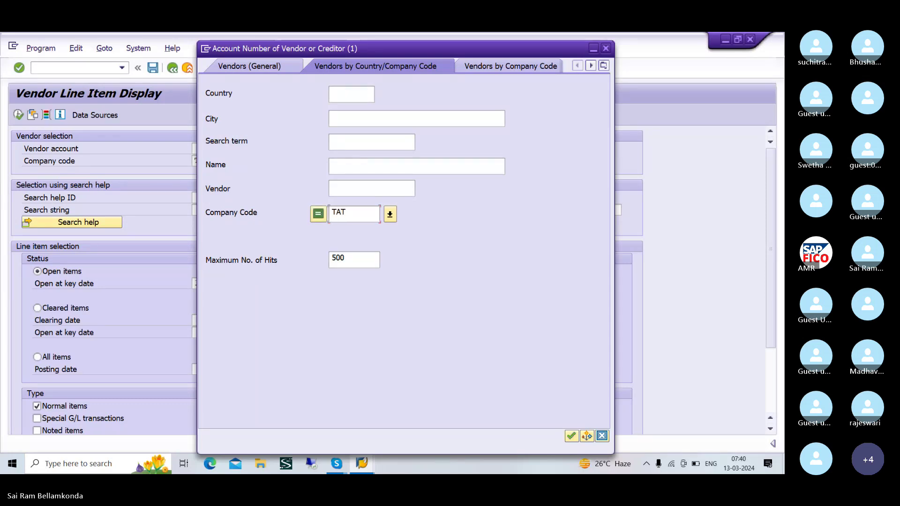
left_click(571, 437)
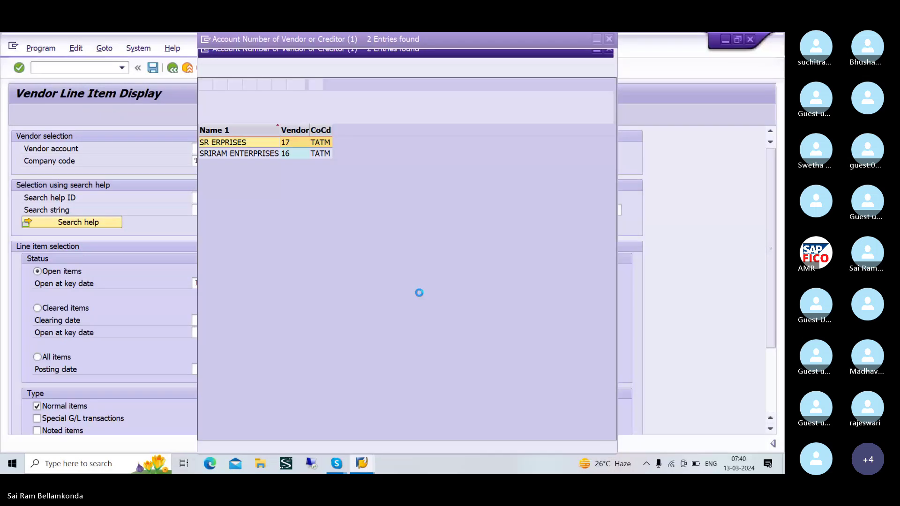
left_click(255, 154)
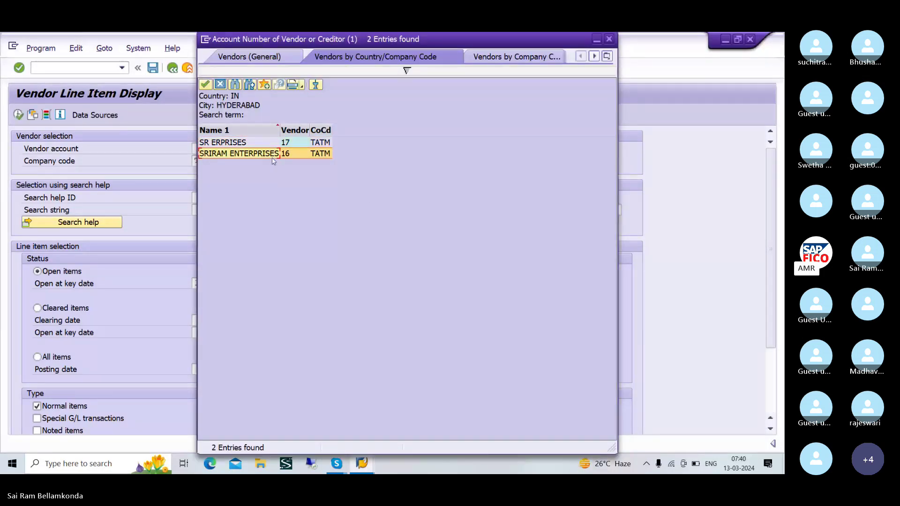
left_click(205, 85)
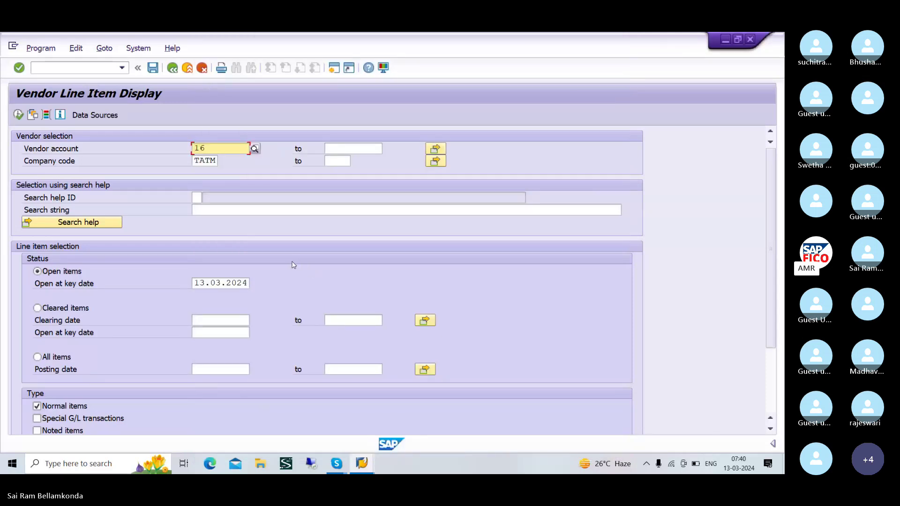
- Execute the report showing open invoices 501 and 502 (20.000,00 INR), then return to Easy Access
left_click(18, 115)
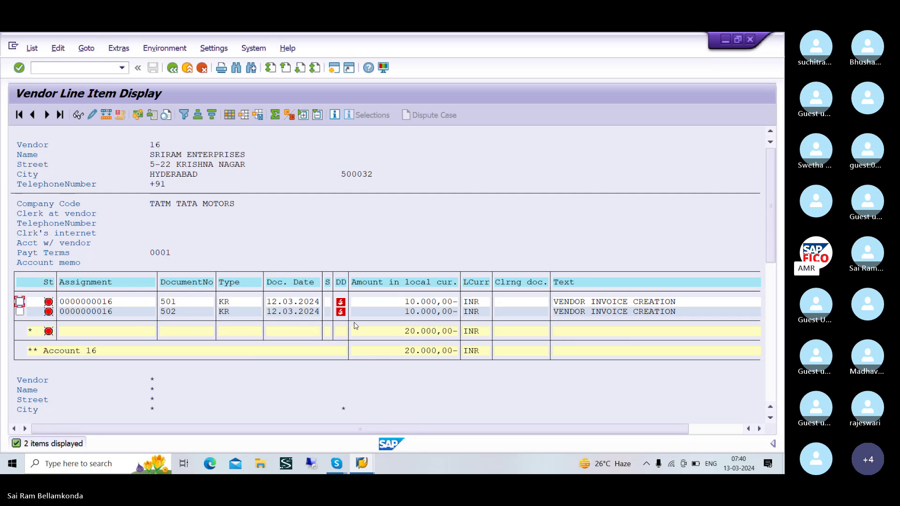
left_click(331, 69)
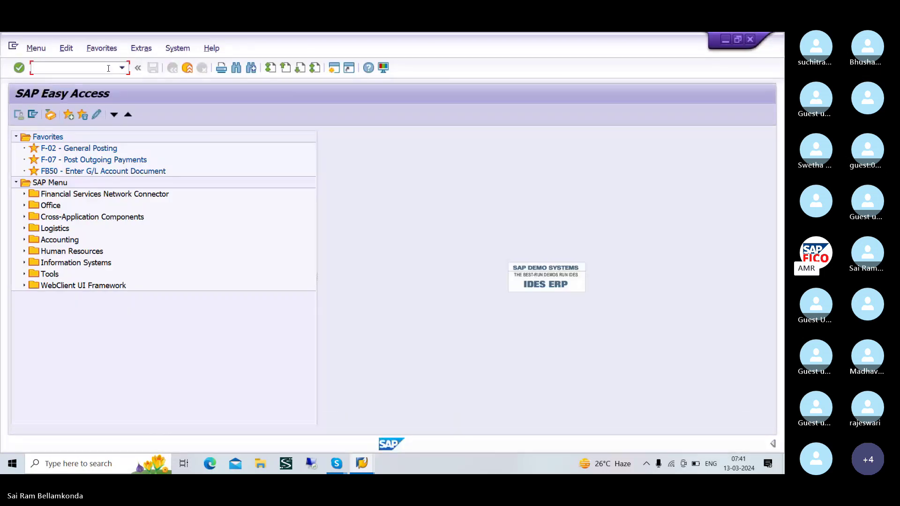
- Run /NF-53 to open the Post Outgoing Payments header for company code TATM
type("/NF-")
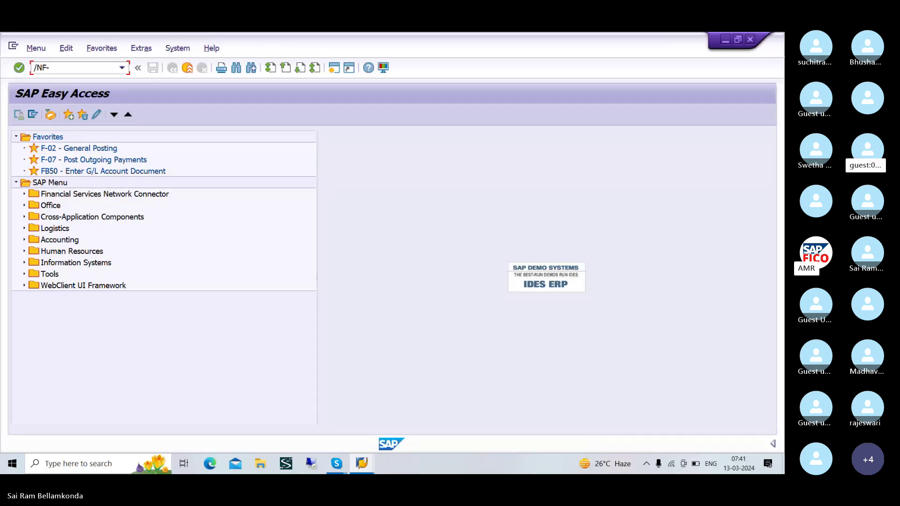
type("53")
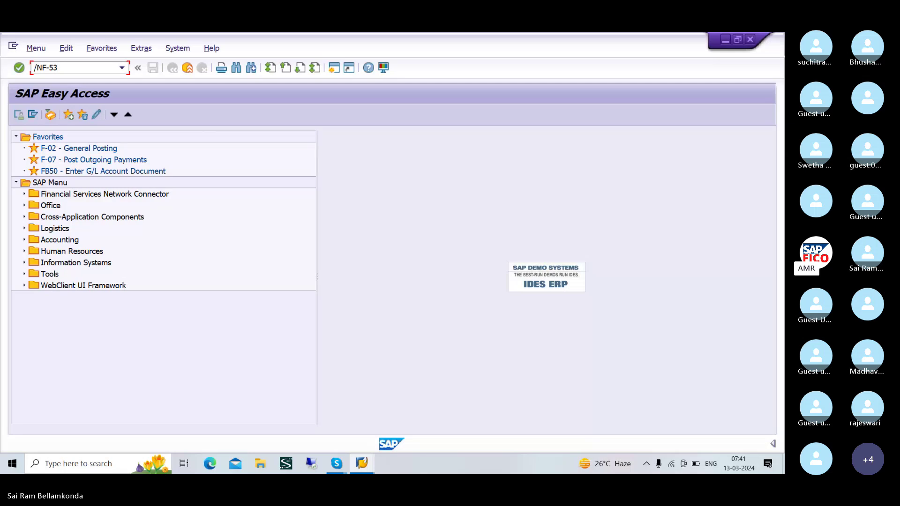
key("Return")
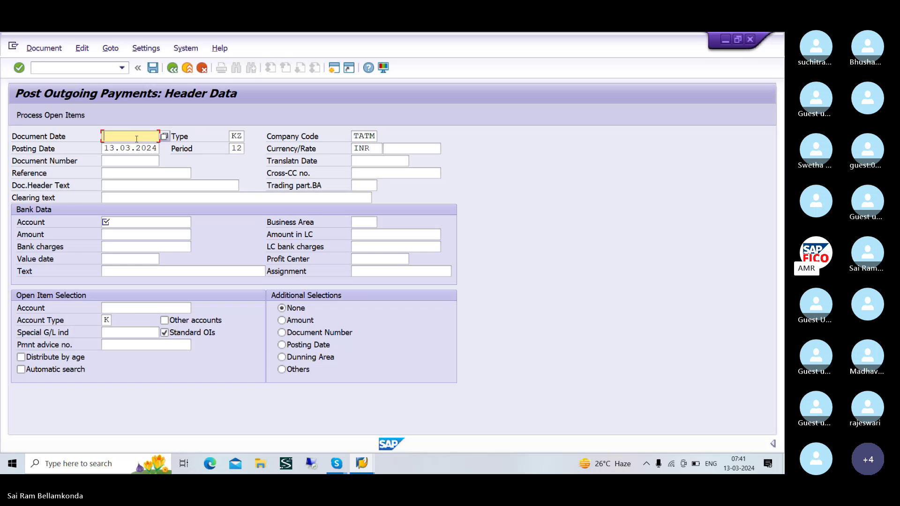
- Enter posting date 13.03.2024 and open the bank account lookup restricted to chart TAOC
type("13.03.2024")
left_click(135, 222)
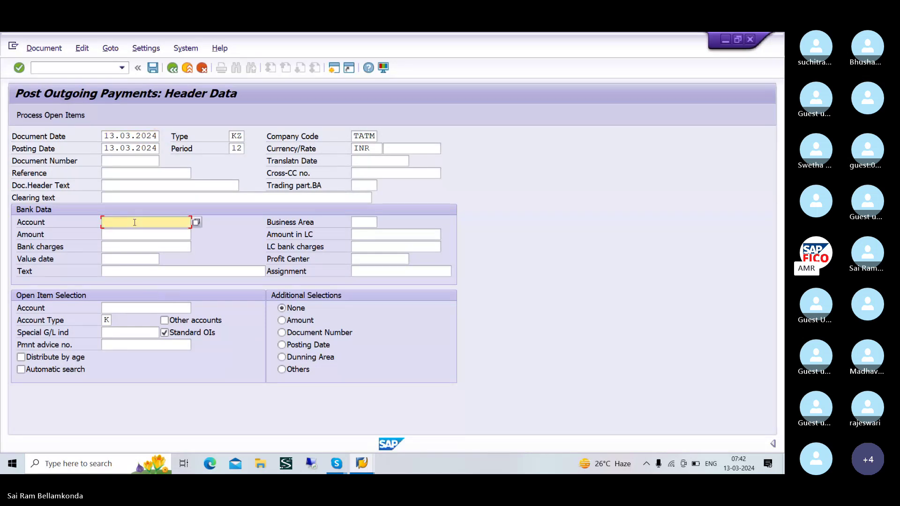
left_click(196, 223)
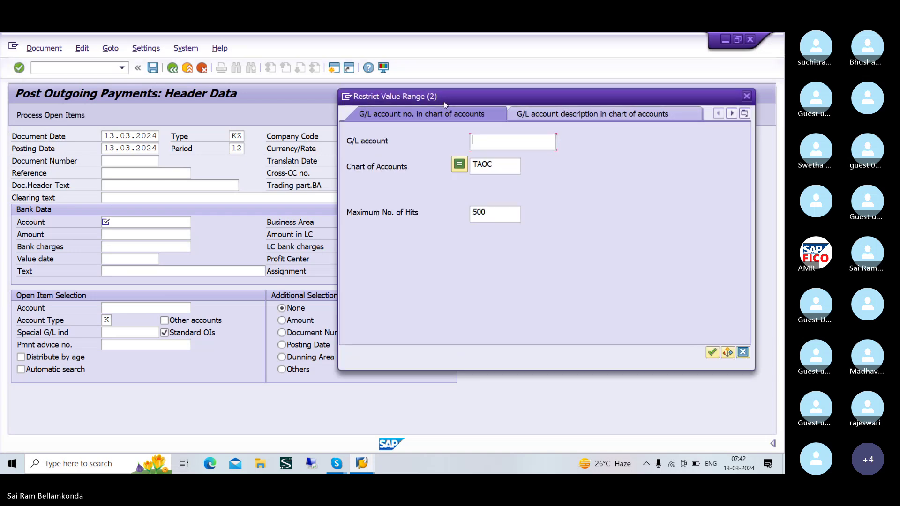
- Search TAOC G/L accounts and select 200100 TAOC BANK AC as the bank account
left_click_drag(449, 100, 381, 94)
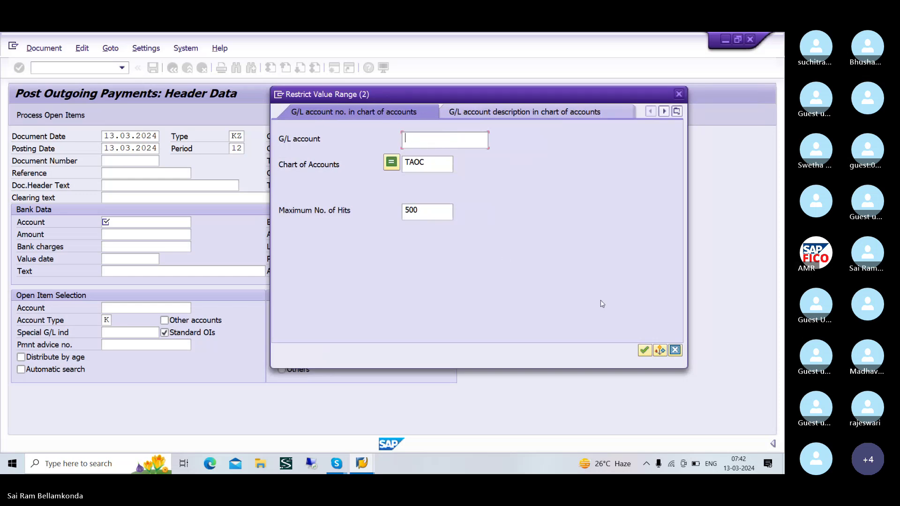
left_click(644, 351)
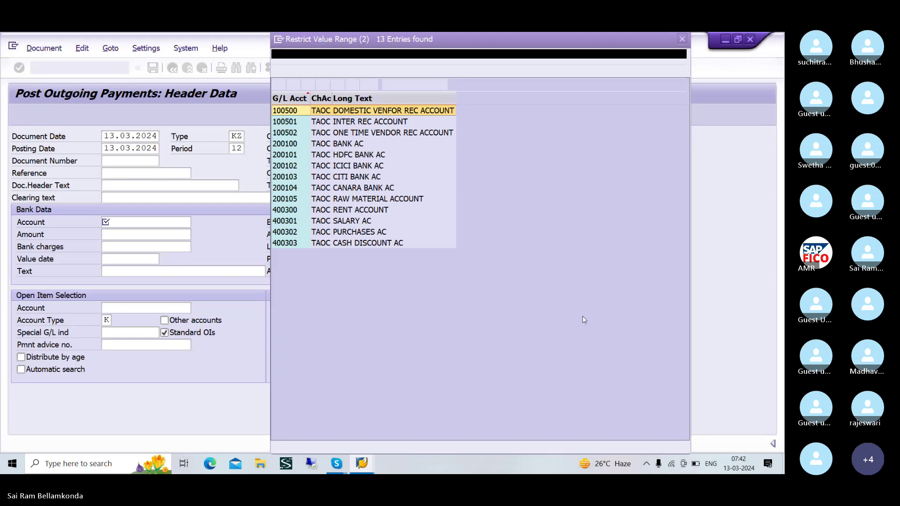
left_click(322, 145)
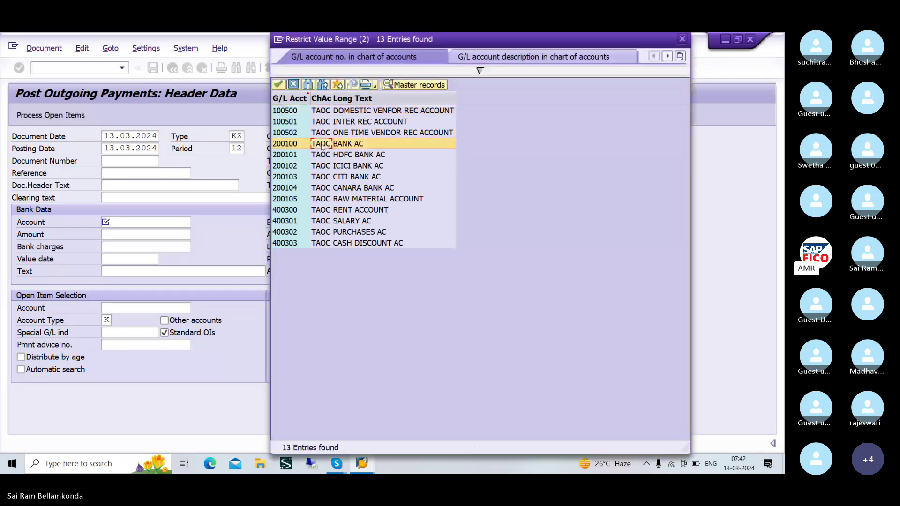
left_click(279, 84)
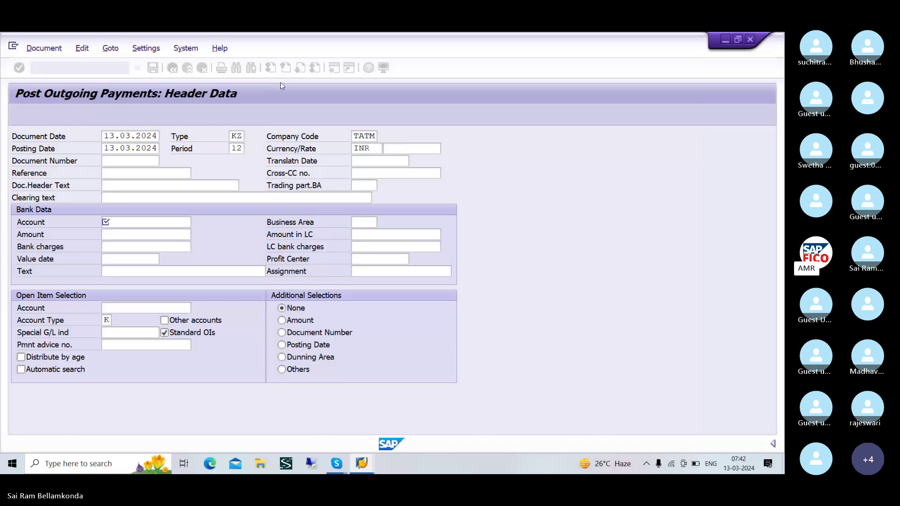
- Enter amount 20000 and open the TATM vendor lookup for the open-item account
left_click(157, 236)
type("22")
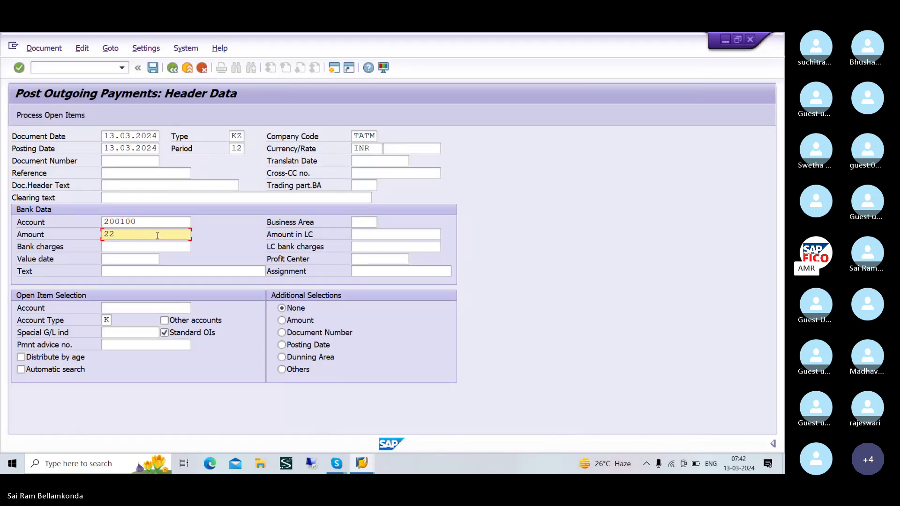
key("BackSpace")
type("0000")
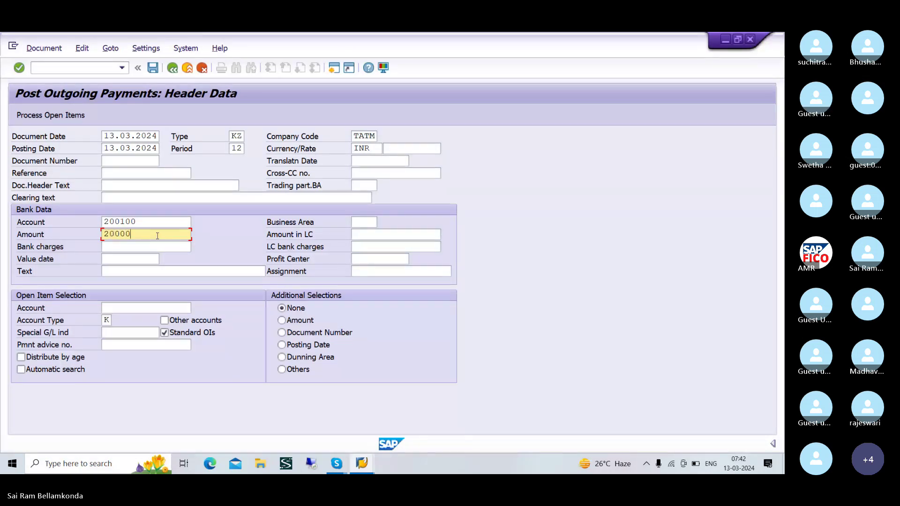
left_click(155, 246)
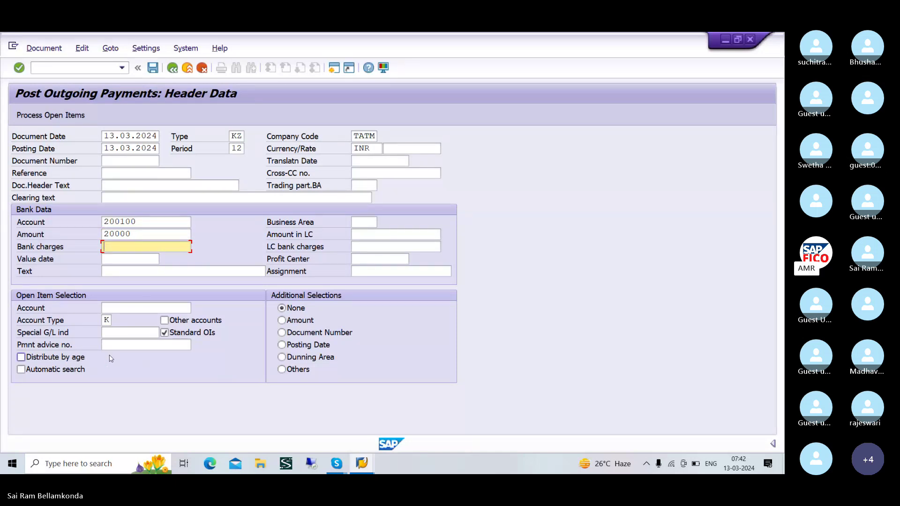
left_click(132, 307)
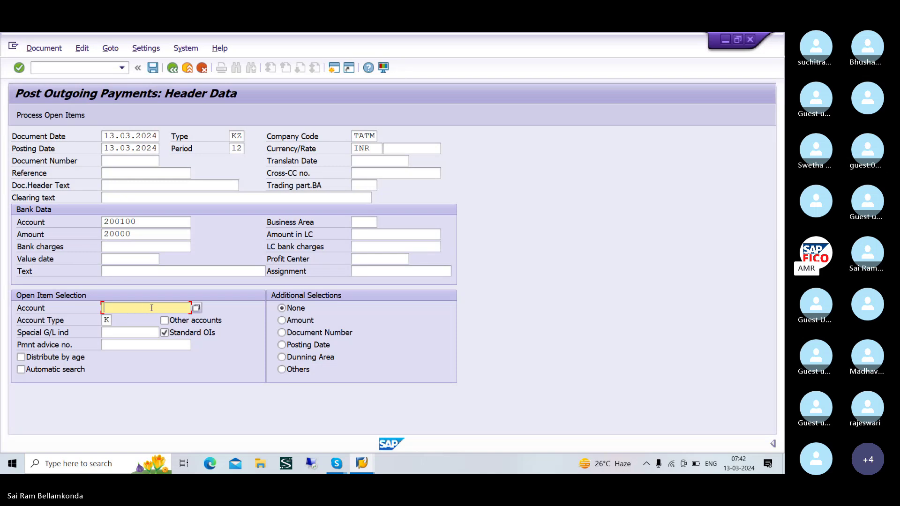
left_click(197, 309)
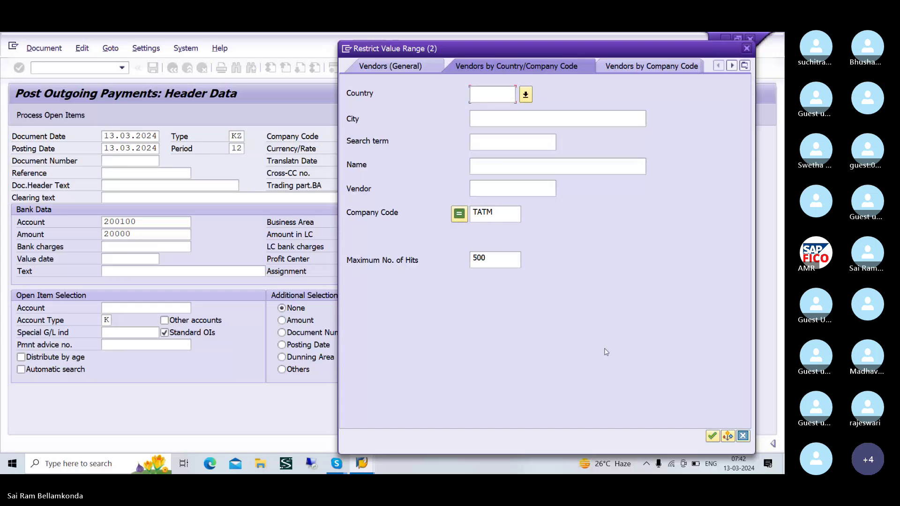
- Search TATM vendors and take SRIRAM ENTERPRISES, vendor 16, as the open-item account
left_click(712, 437)
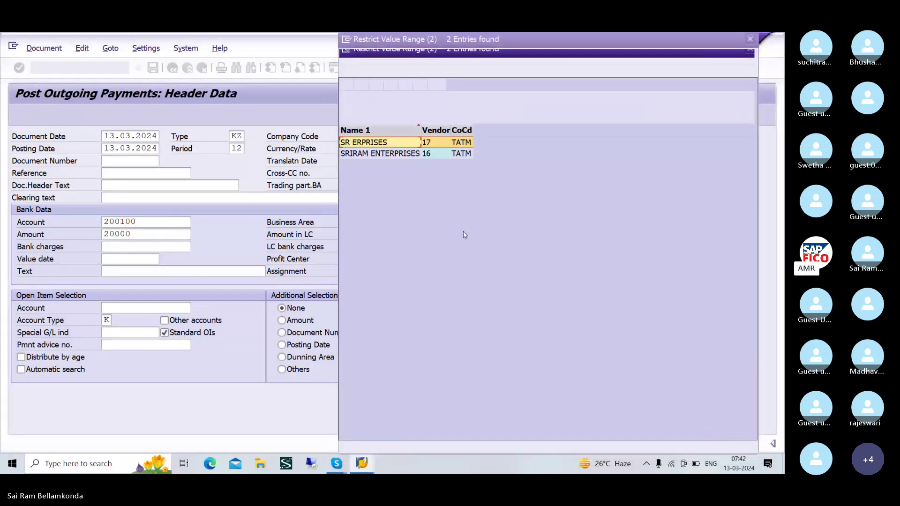
left_click(381, 155)
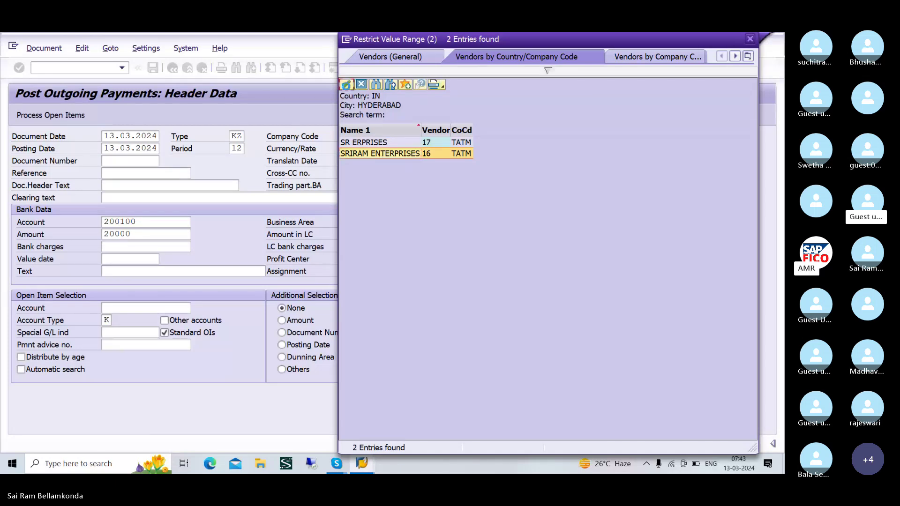
left_click(345, 85)
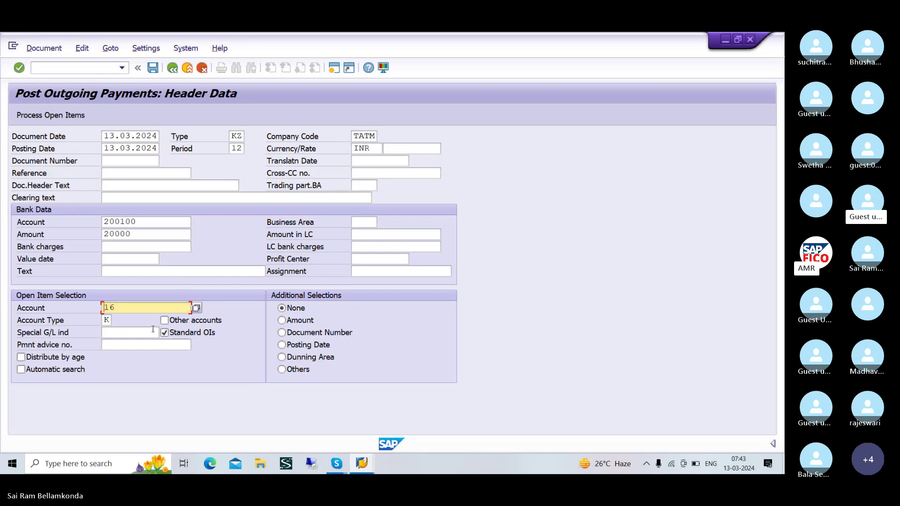
- Check the account type list, then process open items, hitting the missing number range 15 error for 2023
left_click(107, 320)
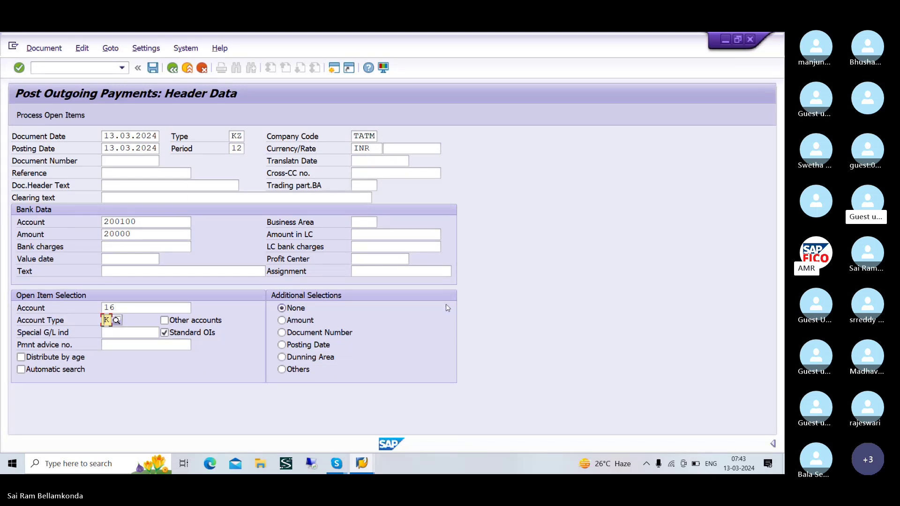
left_click(118, 321)
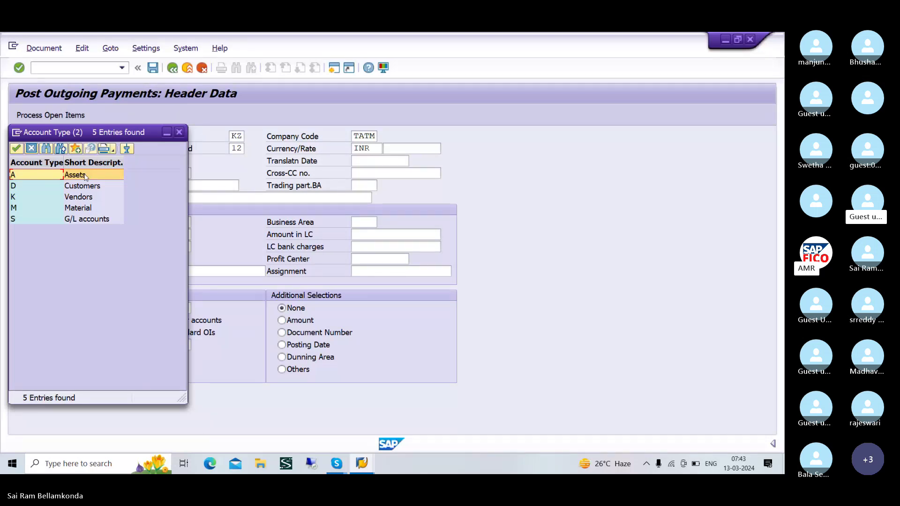
left_click(179, 132)
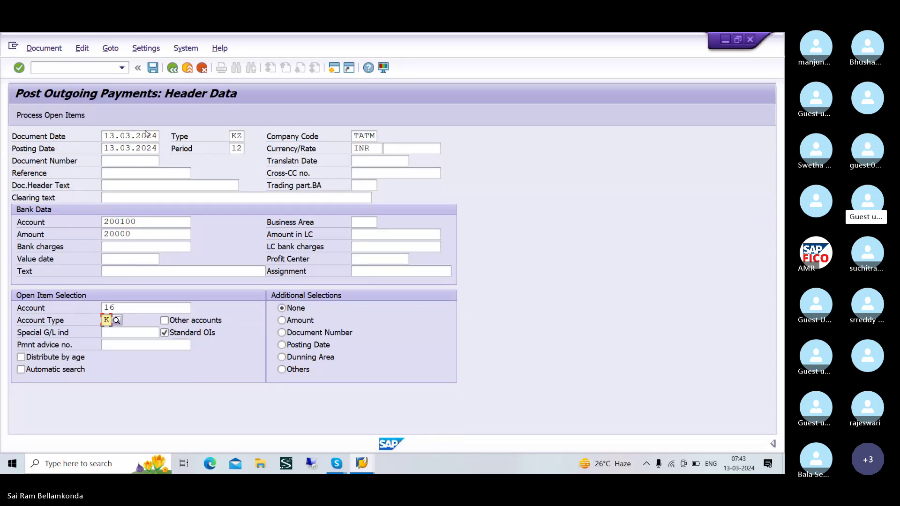
left_click(72, 120)
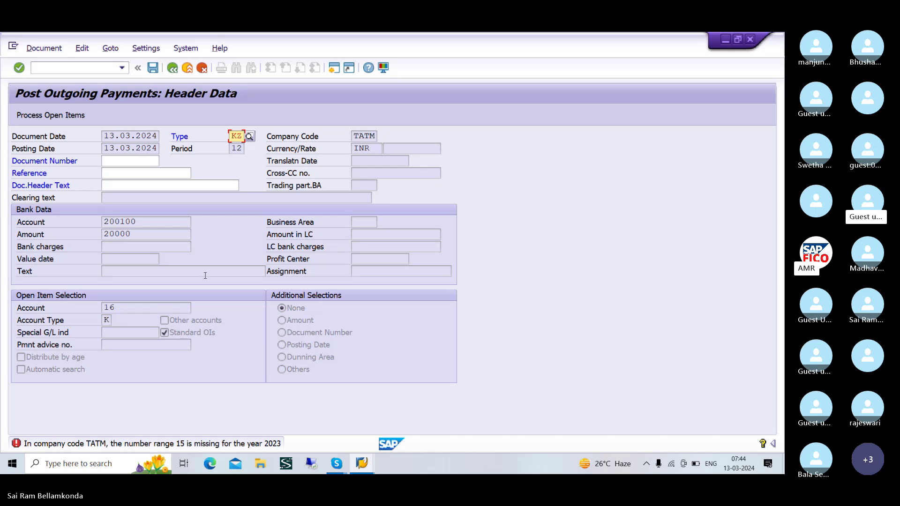
- In a new session, run /NFBN1 for company code TATM and open its number range intervals for change
left_click(333, 68)
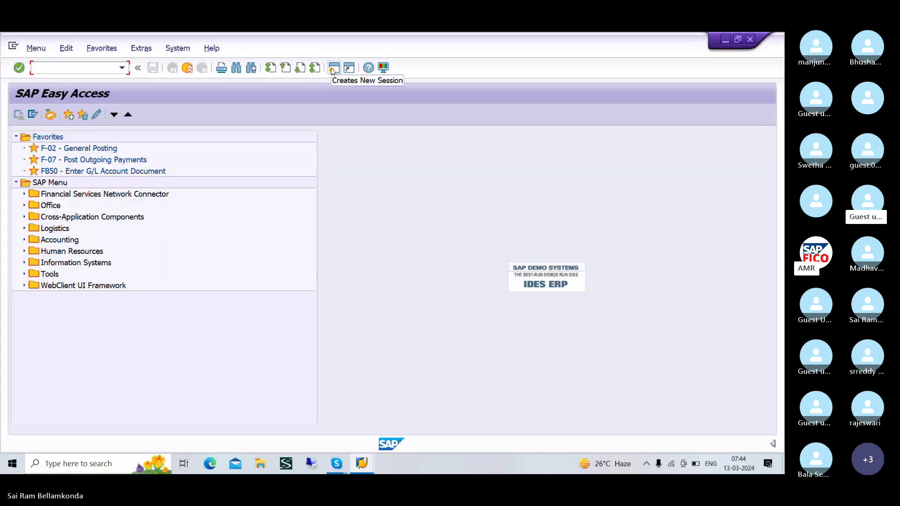
type("/")
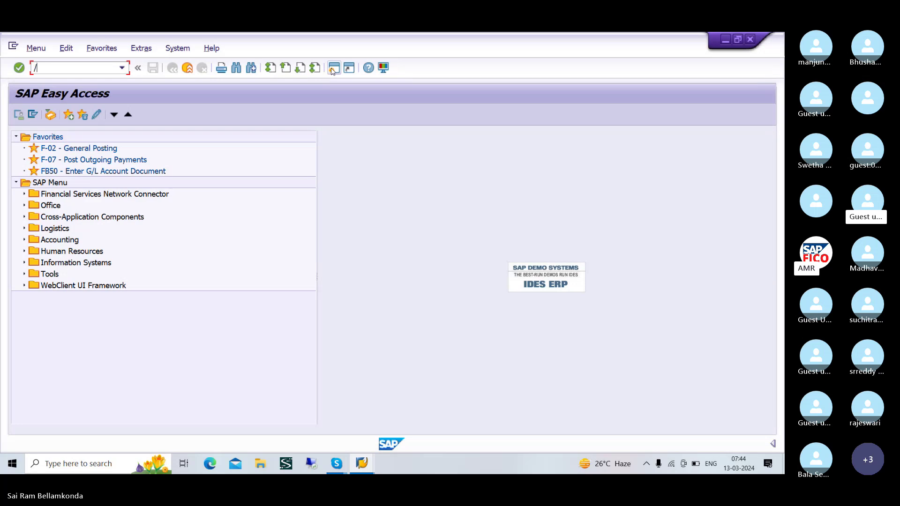
type("NFBN1")
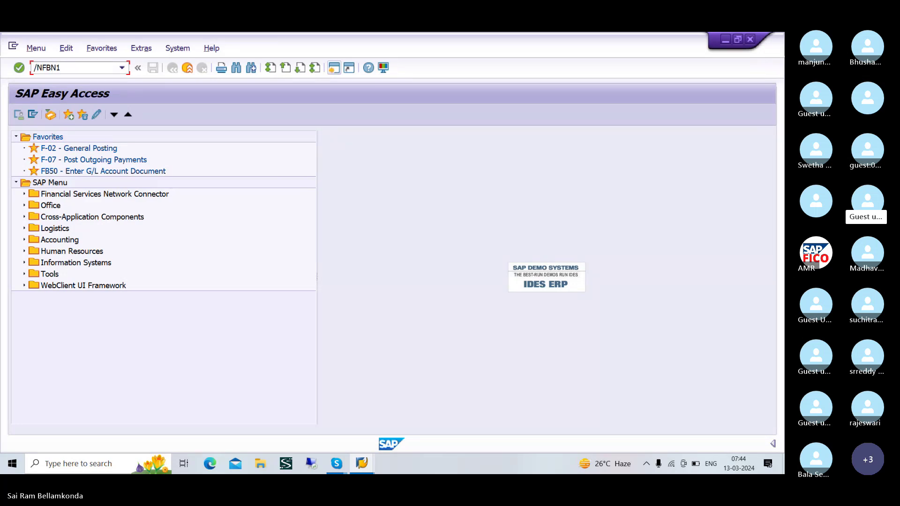
key("Return")
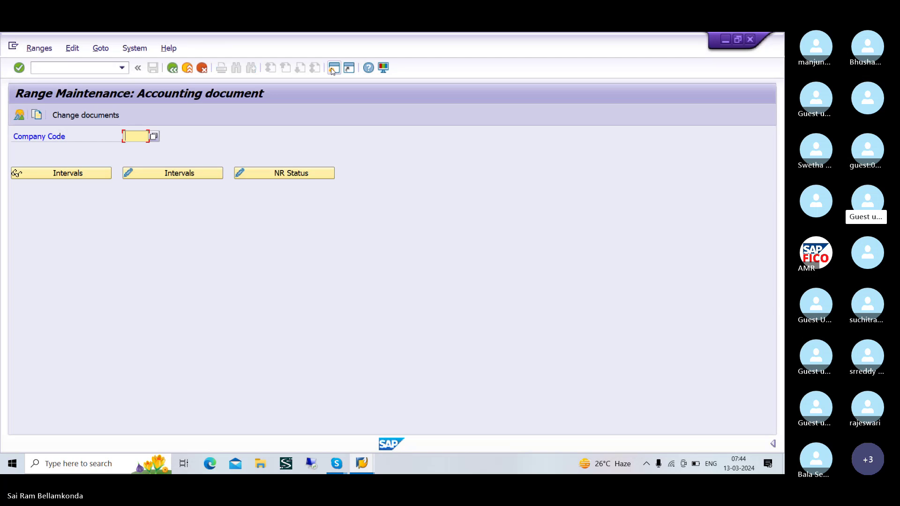
type("T")
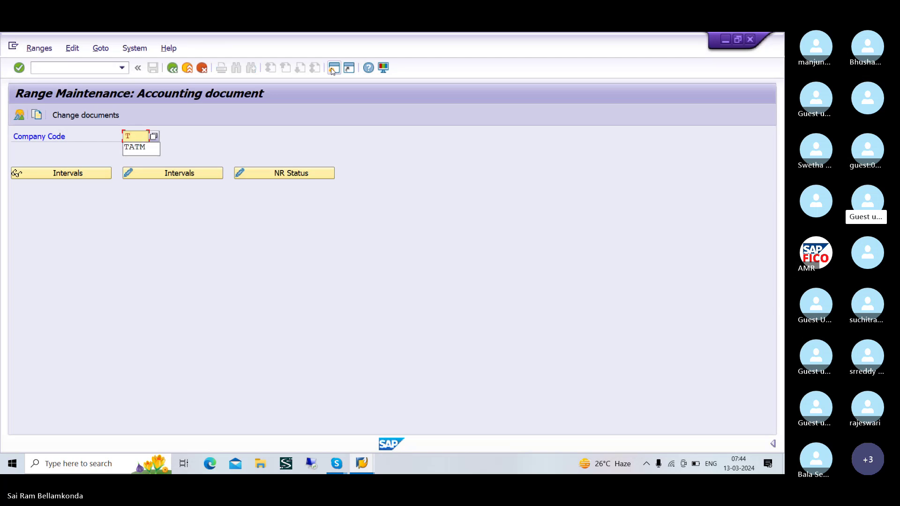
key("Down")
key("Return")
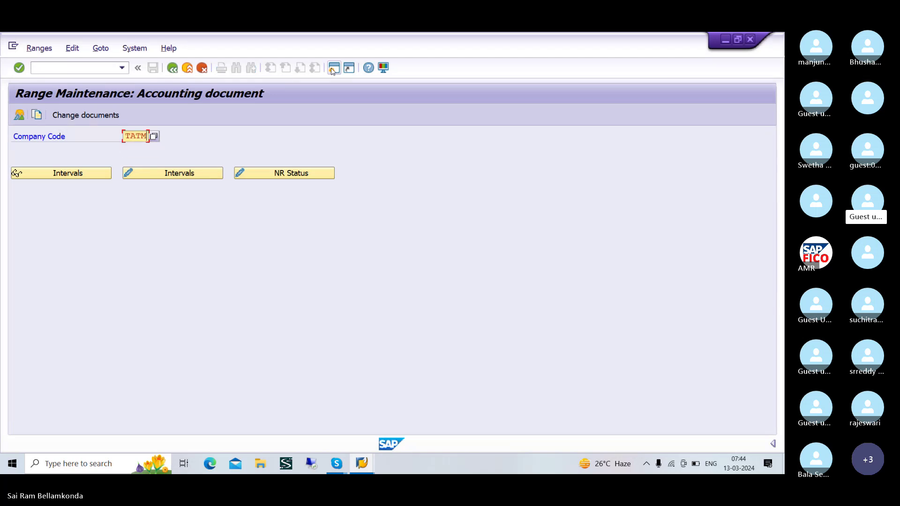
left_click(198, 180)
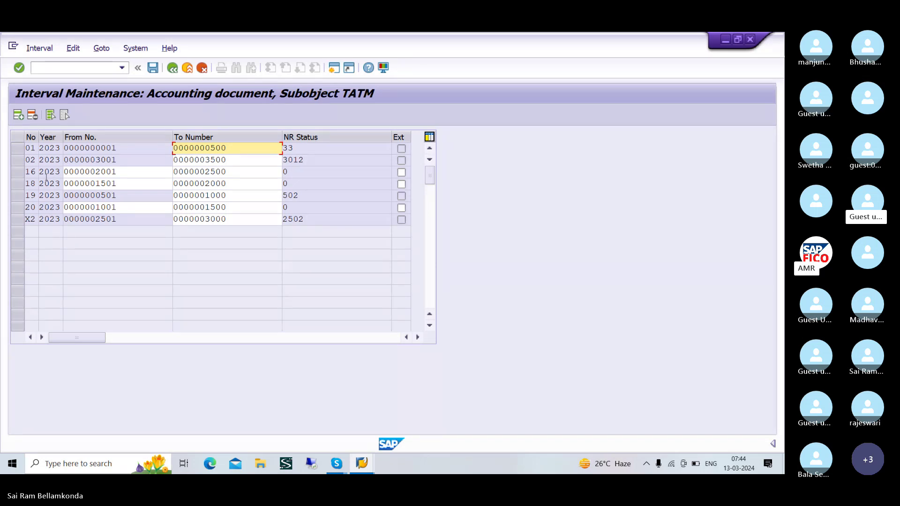
- Add a 2023 number range interval 15 running from 3501 to 4000
left_click(18, 115)
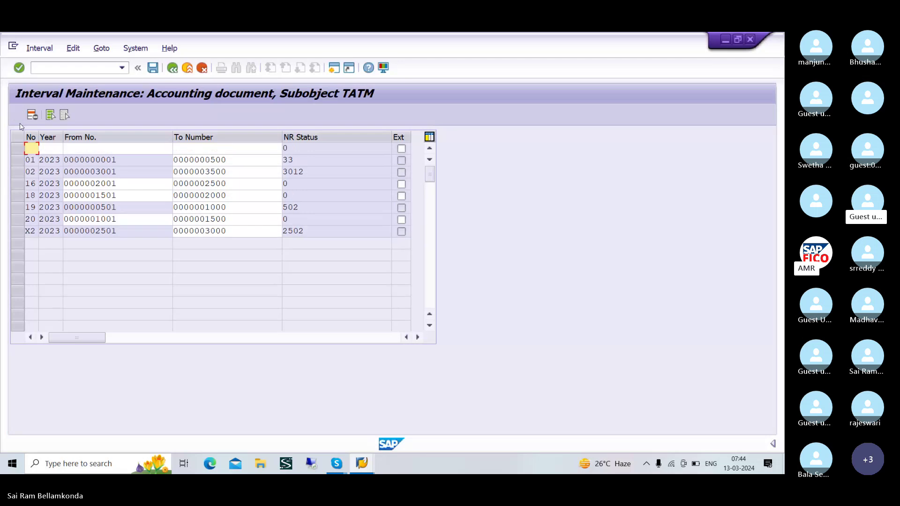
type("10")
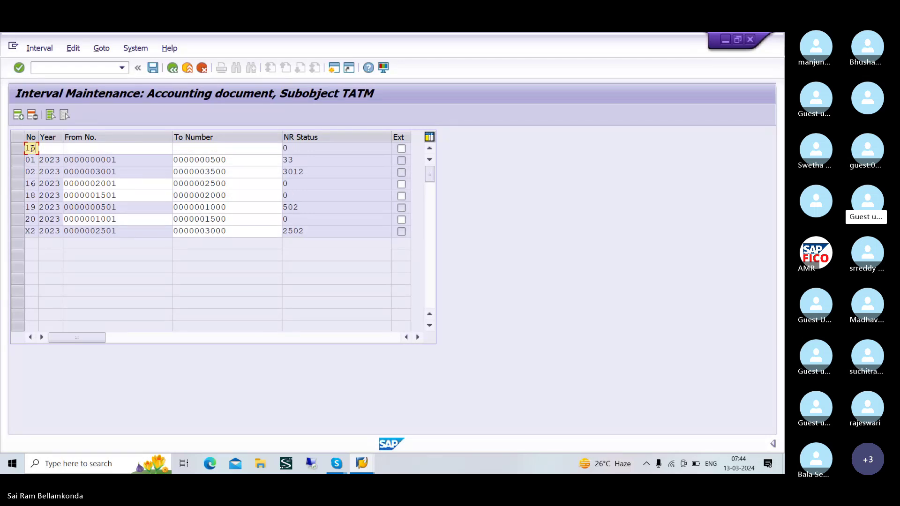
key("Tab")
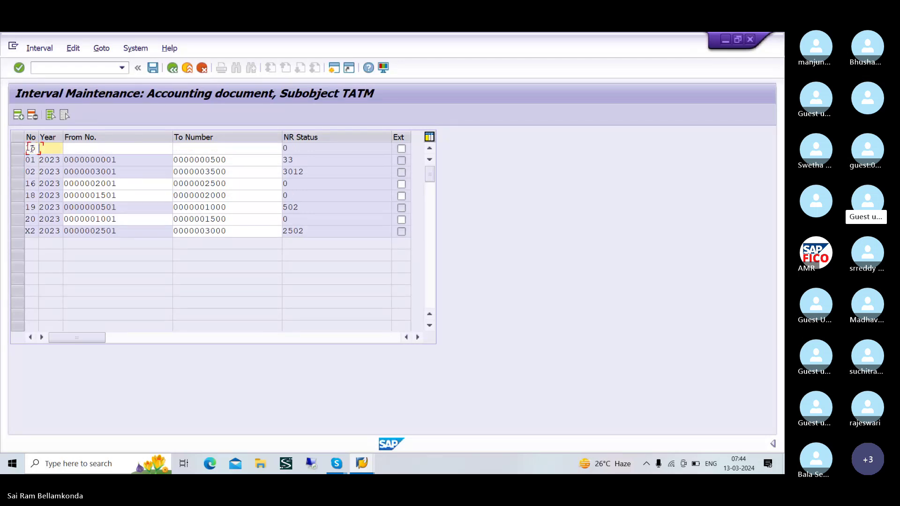
type("20")
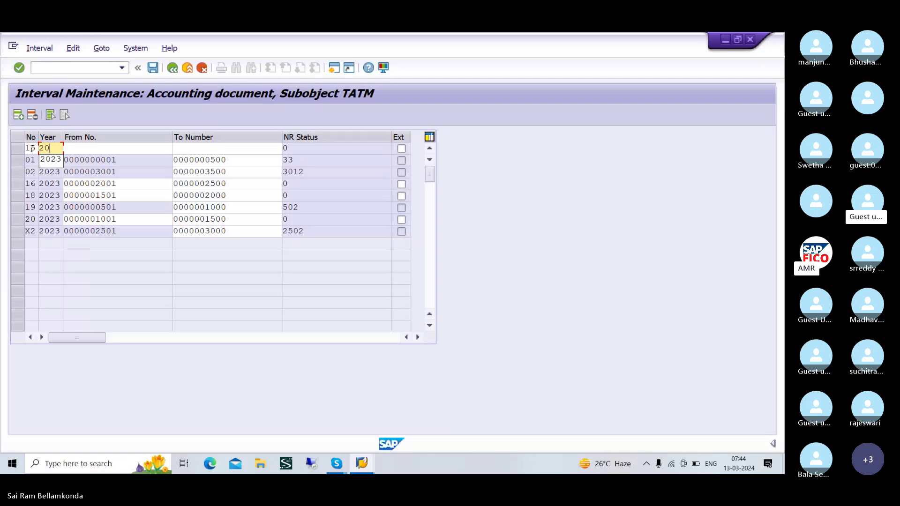
type("23")
key("Tab")
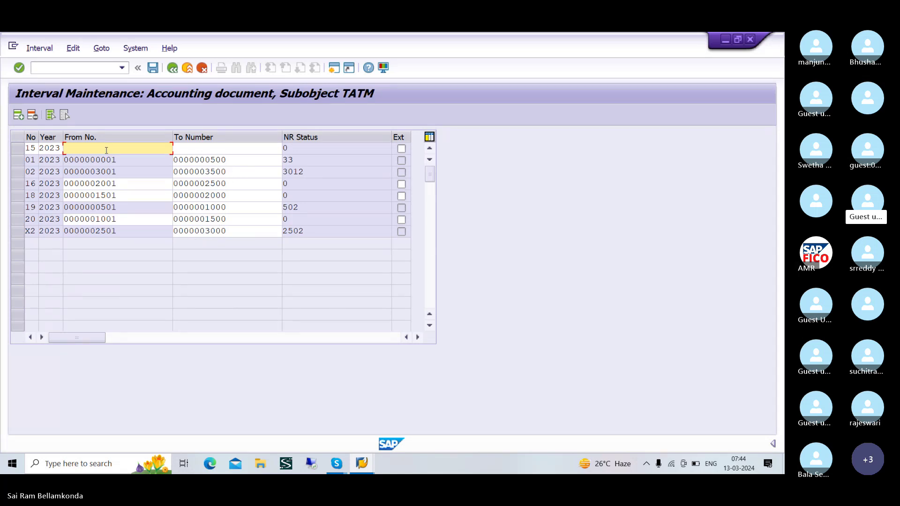
type("3501")
key("Tab")
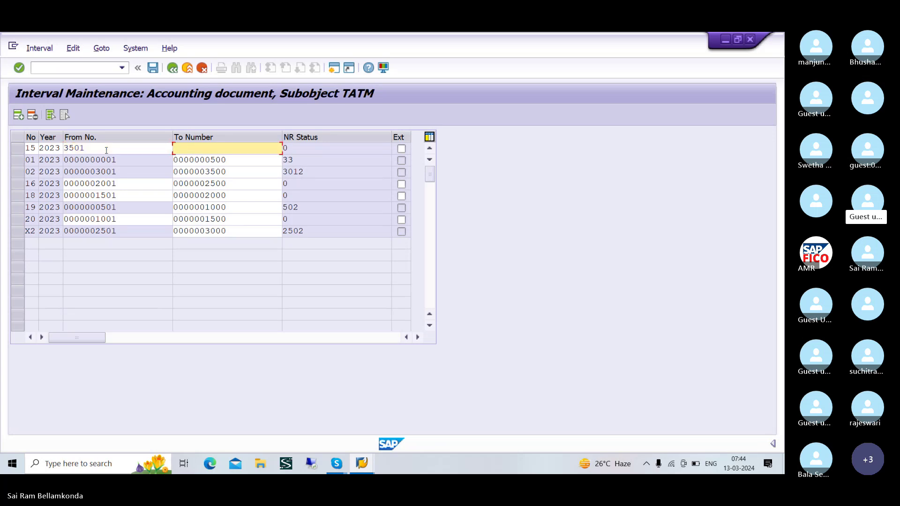
type("4000")
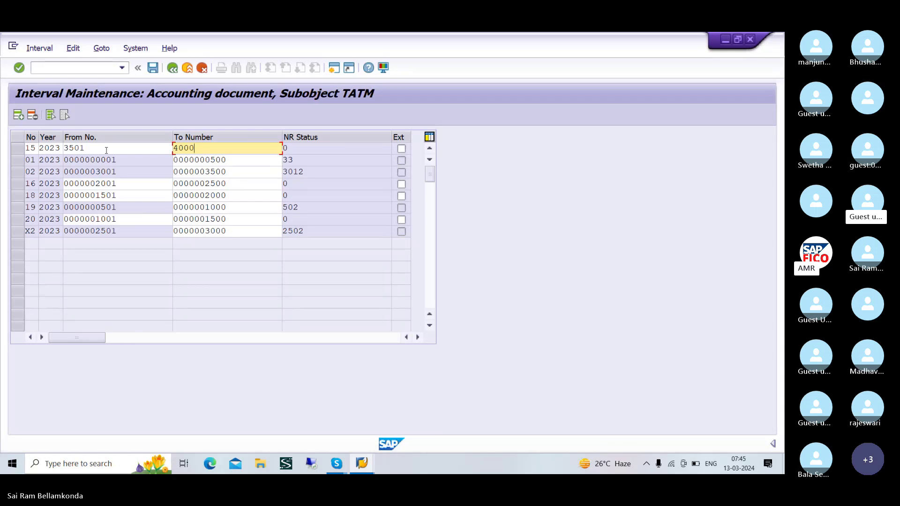
key("Return")
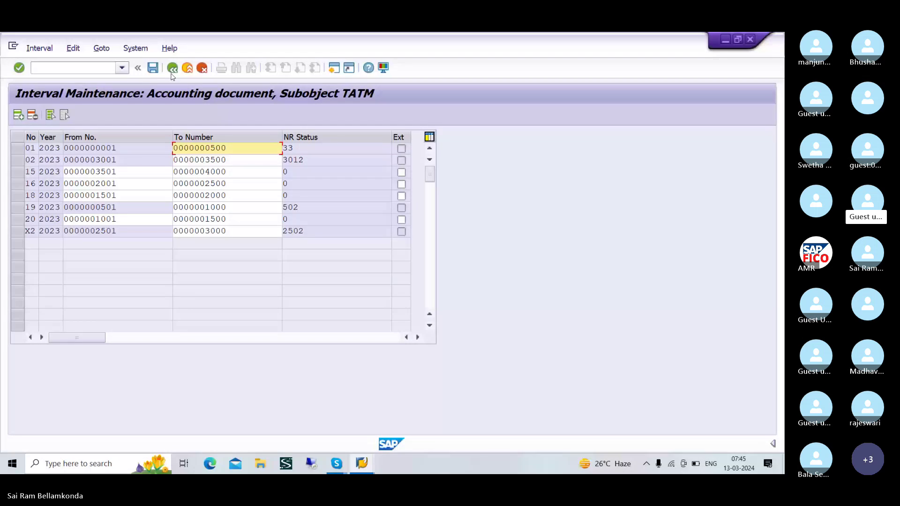
- Save the new interval, acknowledge the transport notice, and return to payment entry
left_click(155, 68)
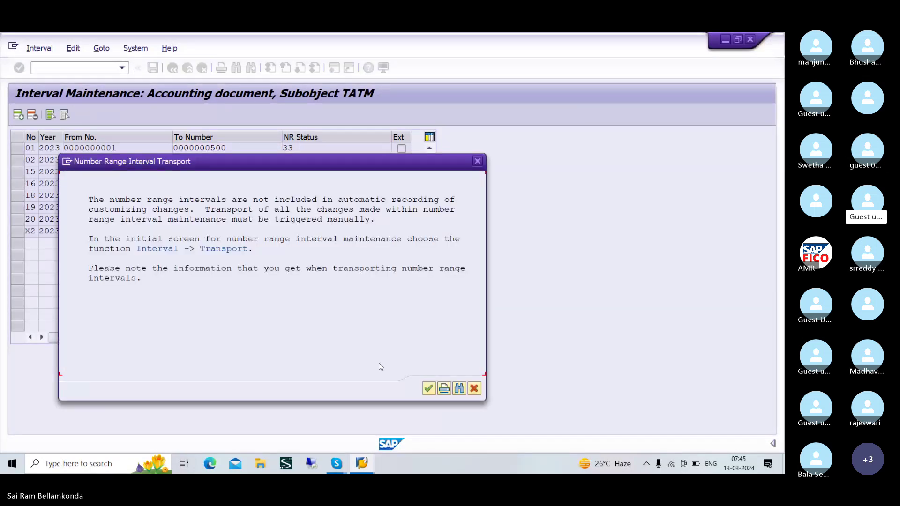
left_click(429, 389)
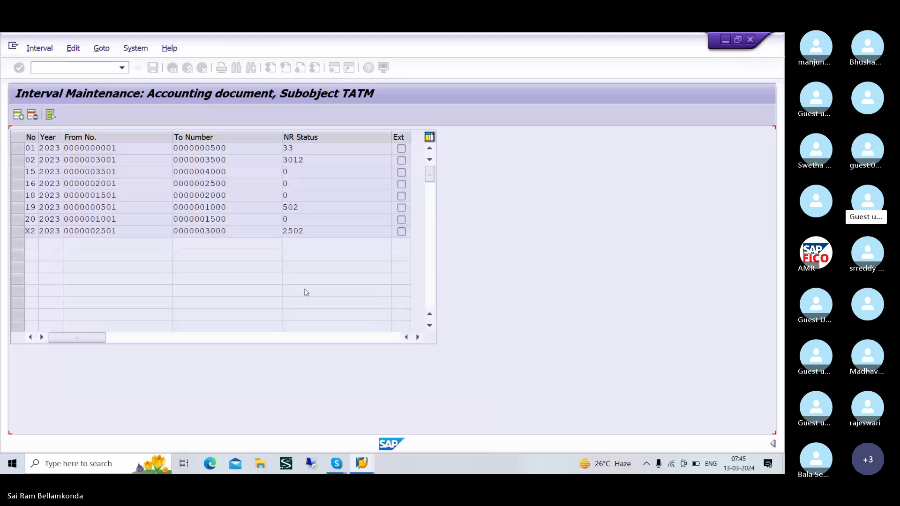
left_click(750, 43)
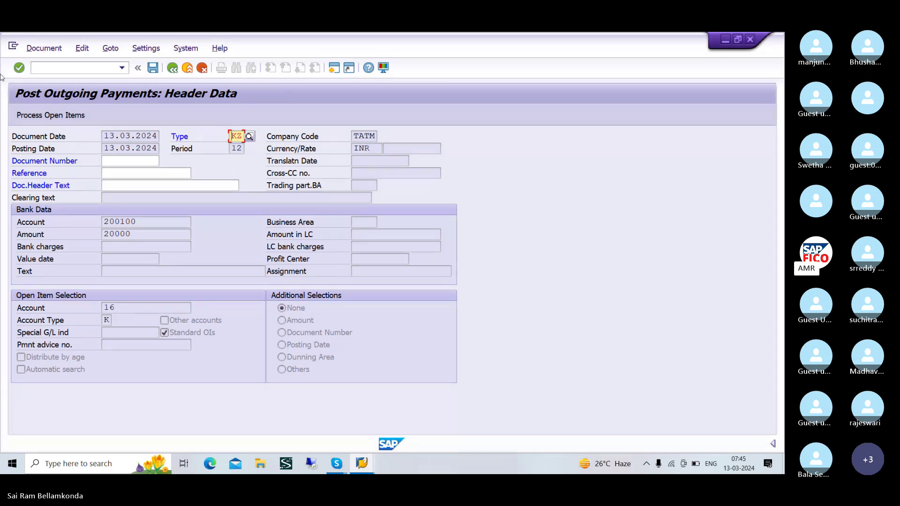
- Load vendor 16's open invoices 501 and 502, fully assigning 20,000 with nothing unassigned
left_click(46, 120)
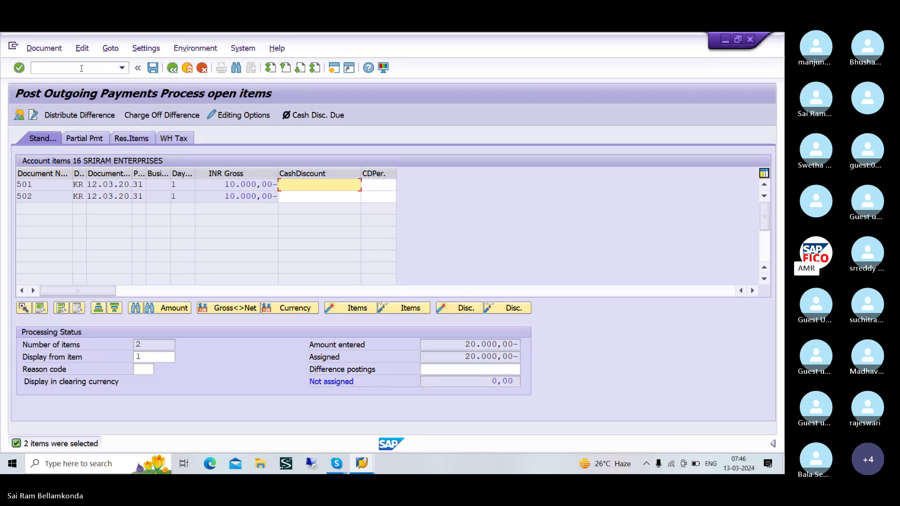
- Simulate the clearing payment, then post it as document 3501 in TATM
left_click(47, 49)
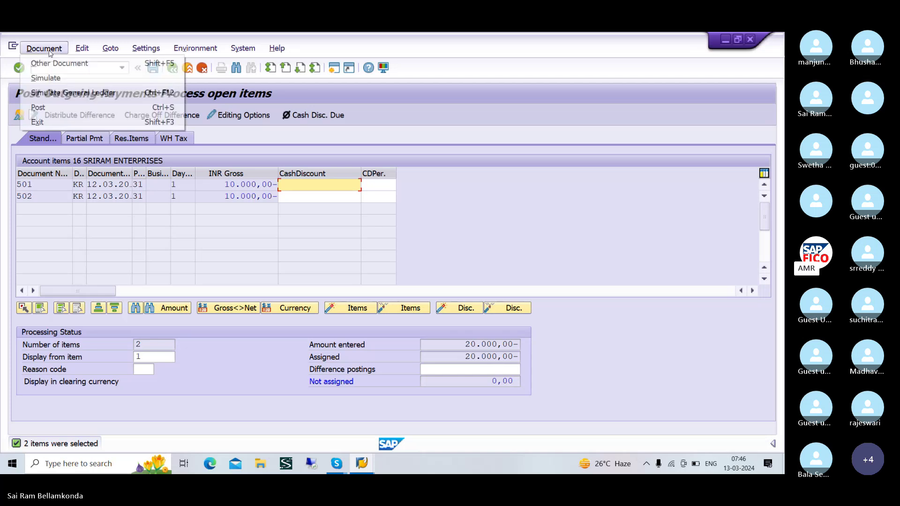
left_click(50, 76)
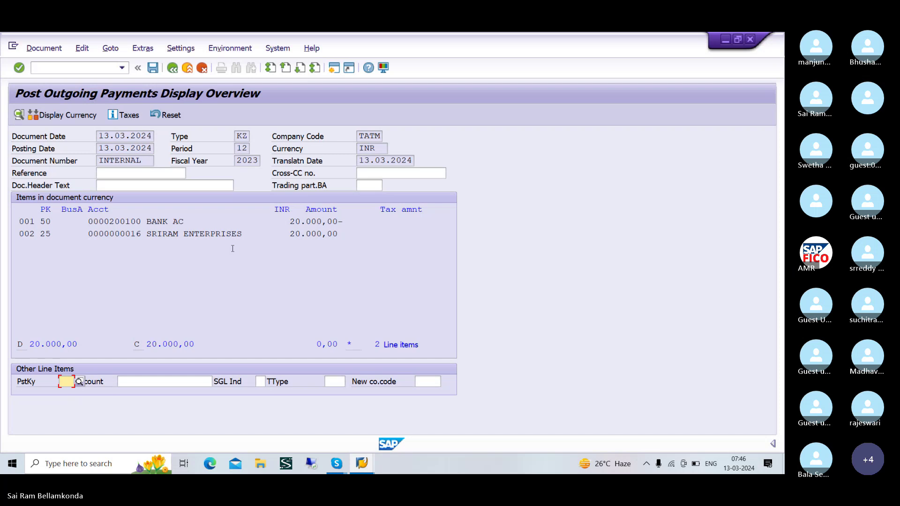
left_click(153, 69)
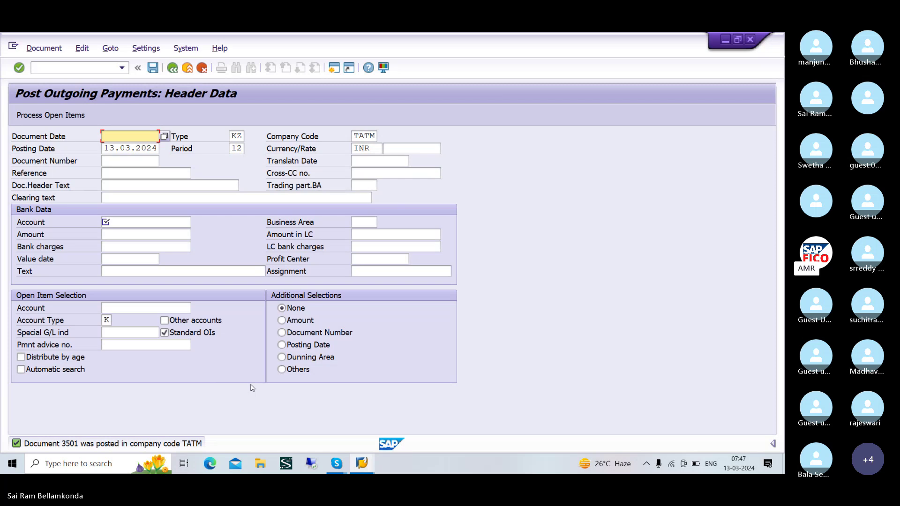
- Display payment document 3501's bank and vendor lines, then return to Vendor Line Item Display
left_click(57, 50)
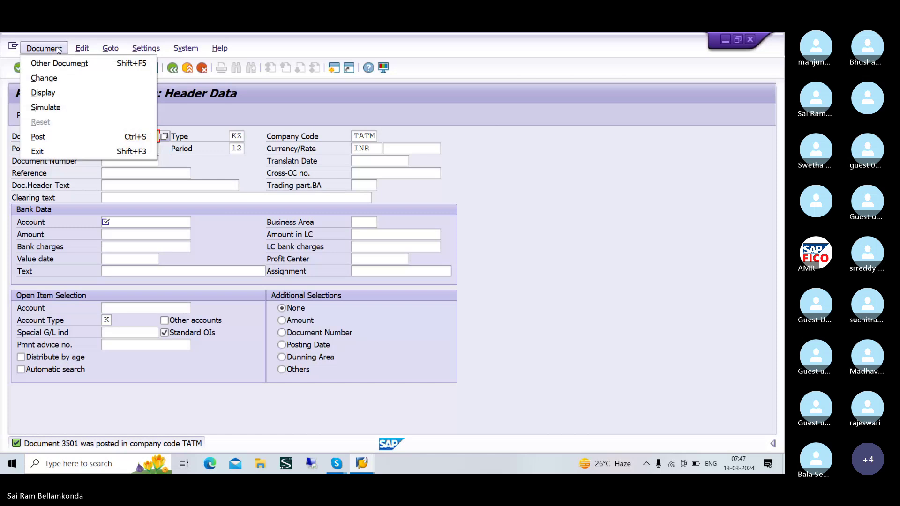
left_click(42, 95)
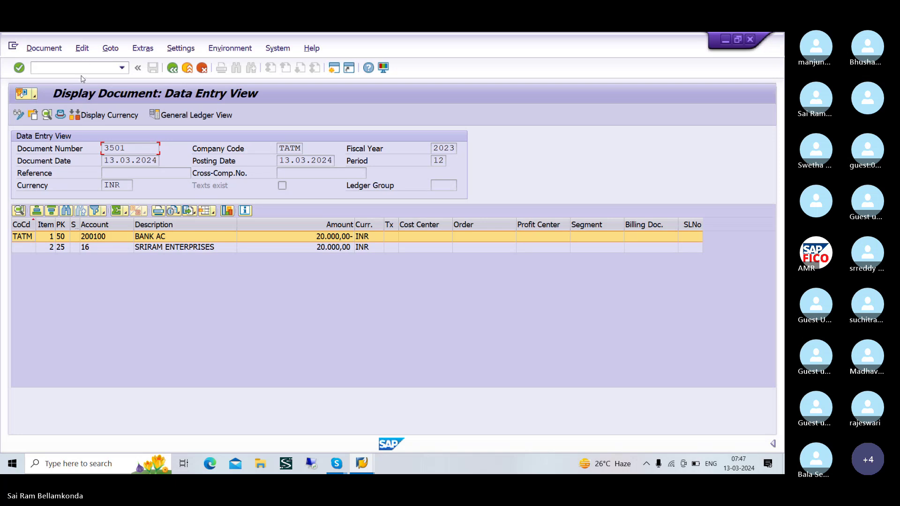
key("alt+Tab")
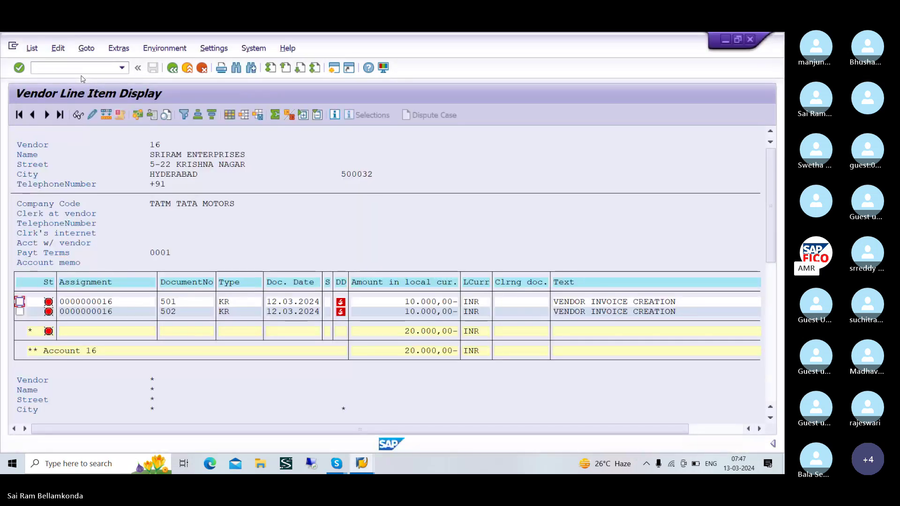
- Rerun the report for vendor 16's cleared items (501, 502, payment 3501) and show the cleared-items slide
left_click(32, 48)
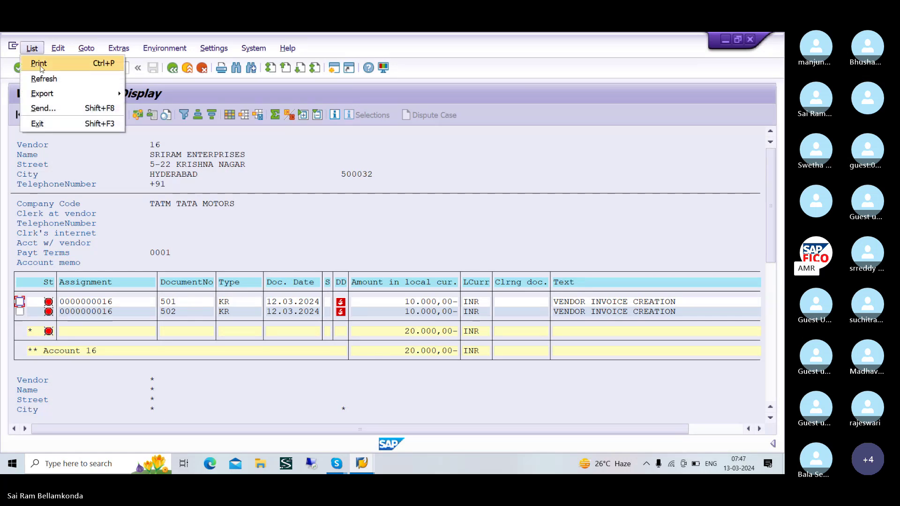
left_click(51, 79)
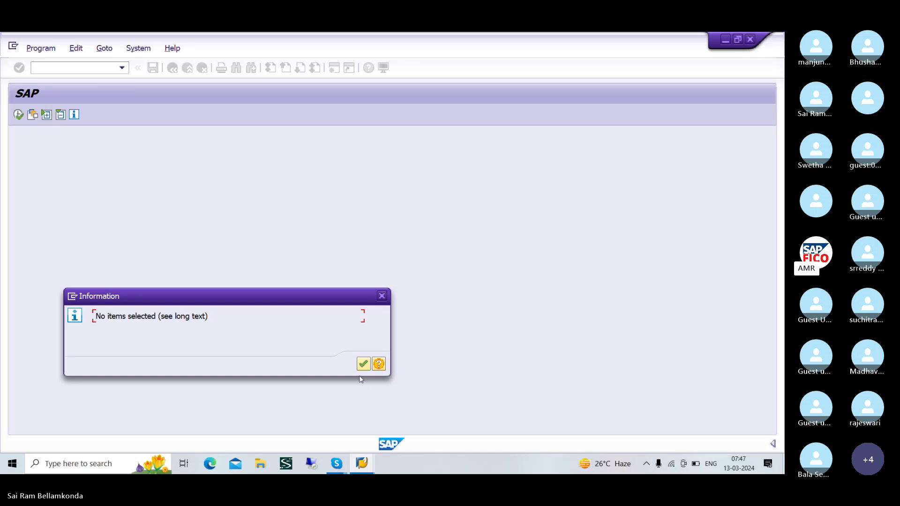
left_click(364, 363)
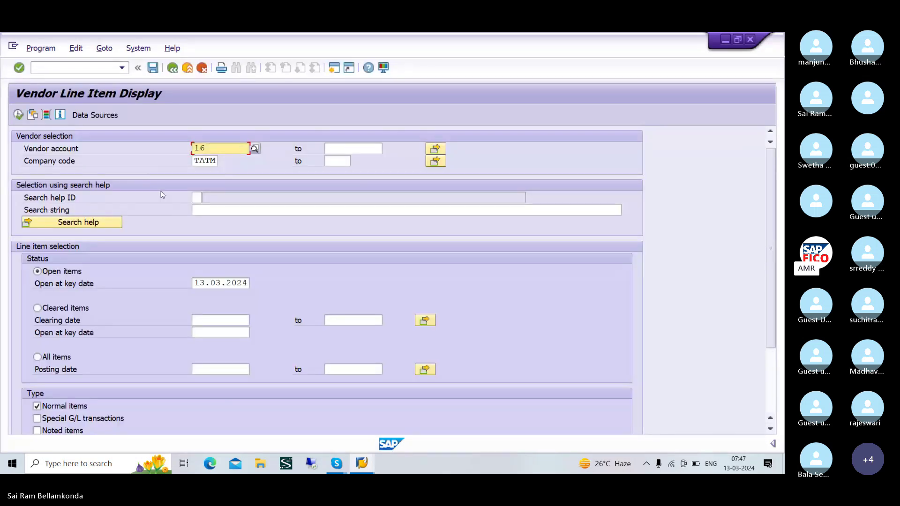
scroll(178, 246, "down", 3)
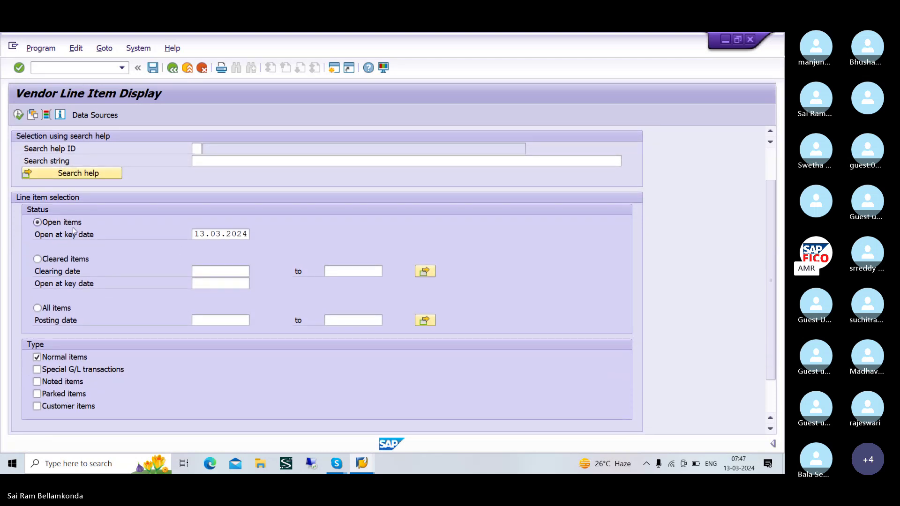
left_click(38, 259)
scroll(113, 257, "up", 2)
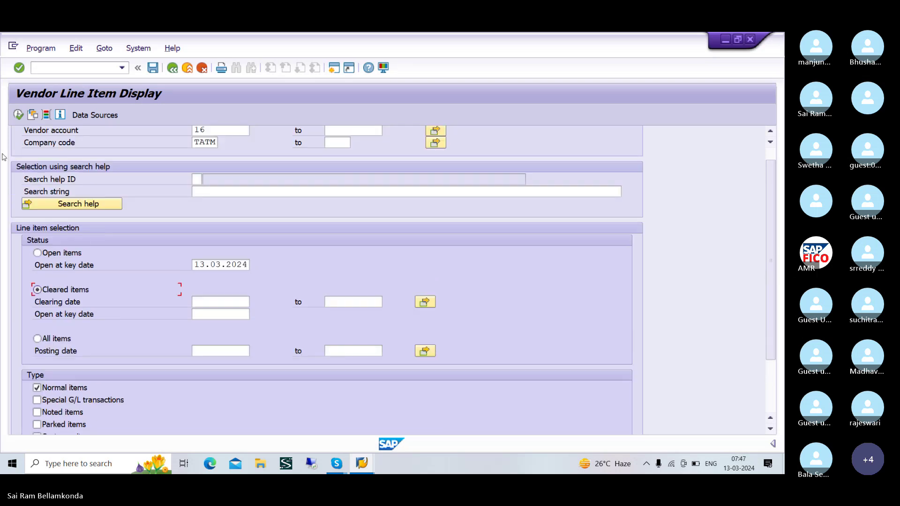
left_click(18, 114)
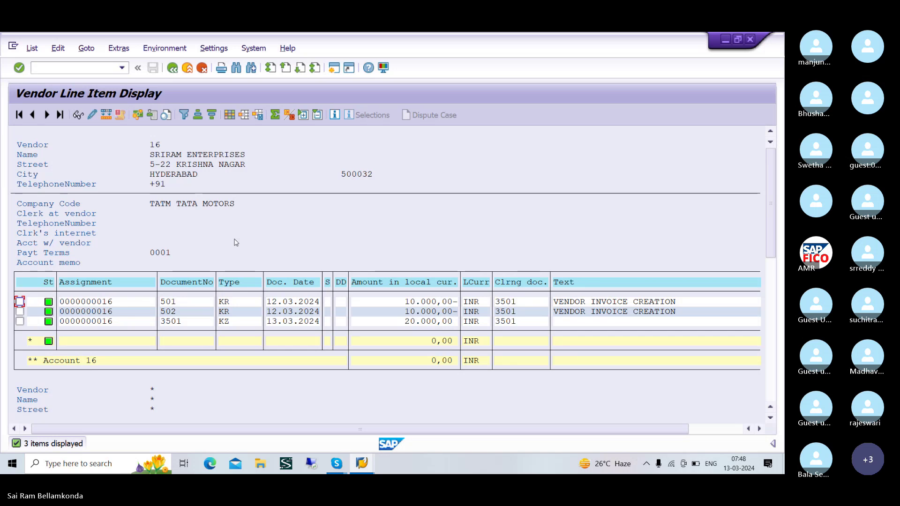
key("alt+Tab")
key("Tab")
key("Tab")
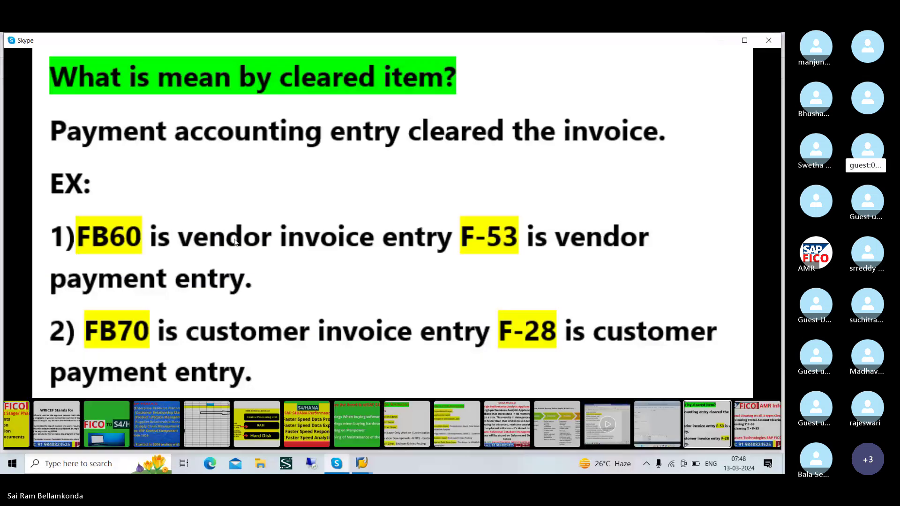
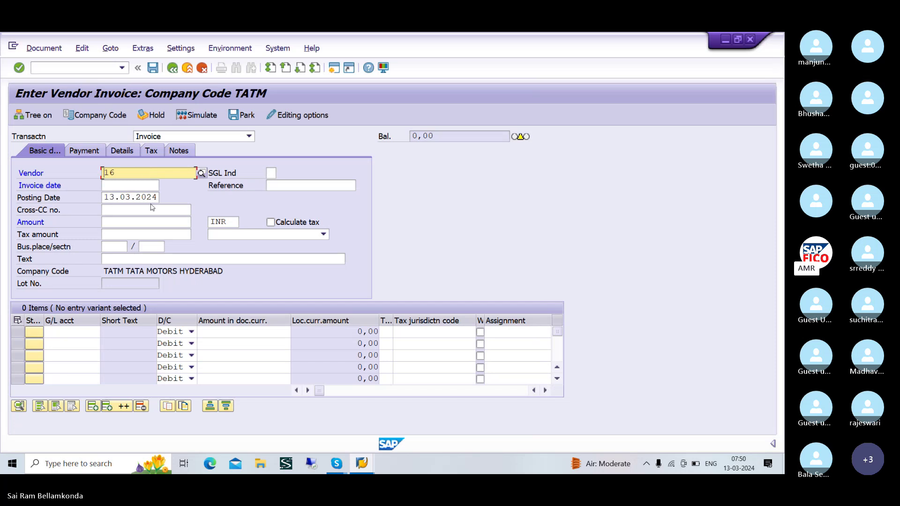
- Enter invoice date 13.03.2024, amount 10000 and the text VENDOR INVOICE CREATION
left_click(140, 186)
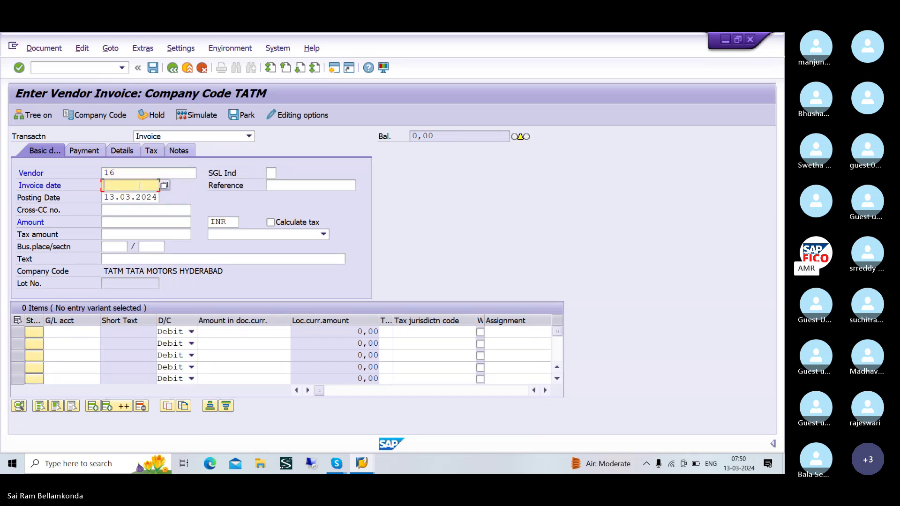
type("13.03.2024")
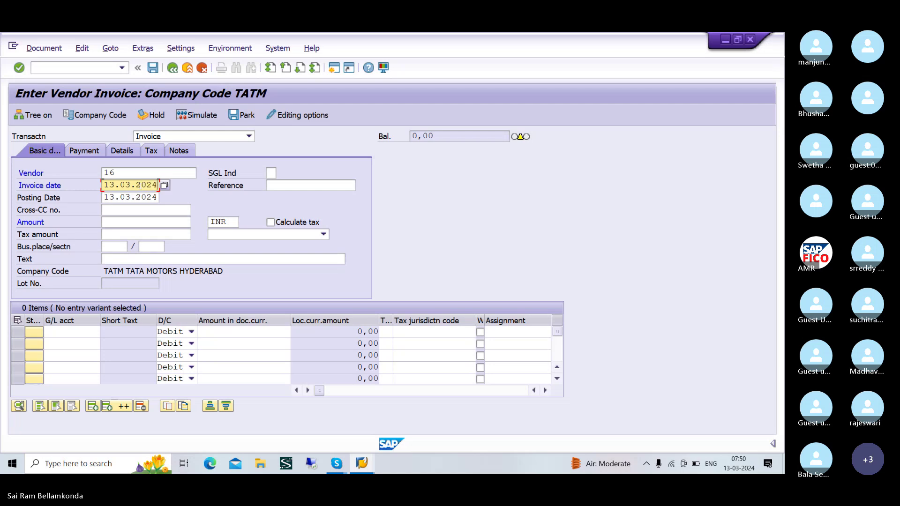
left_click(141, 227)
type("1")
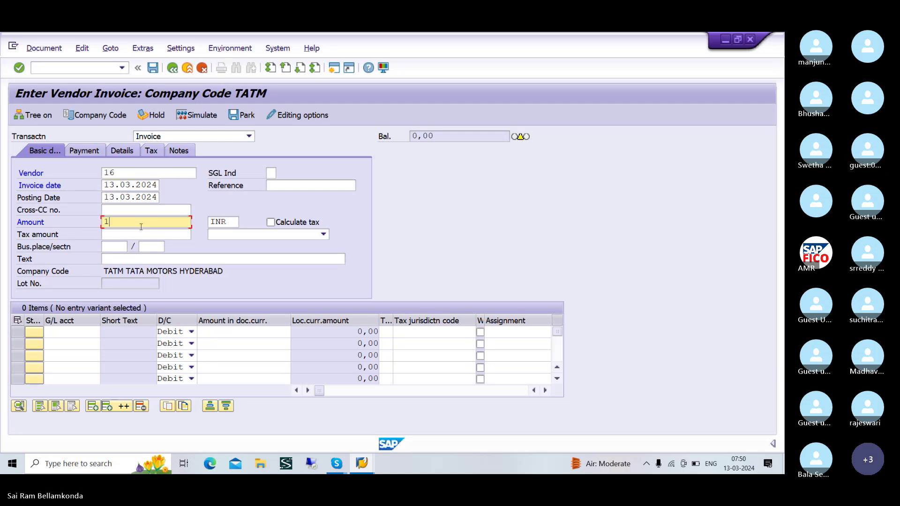
type("0000")
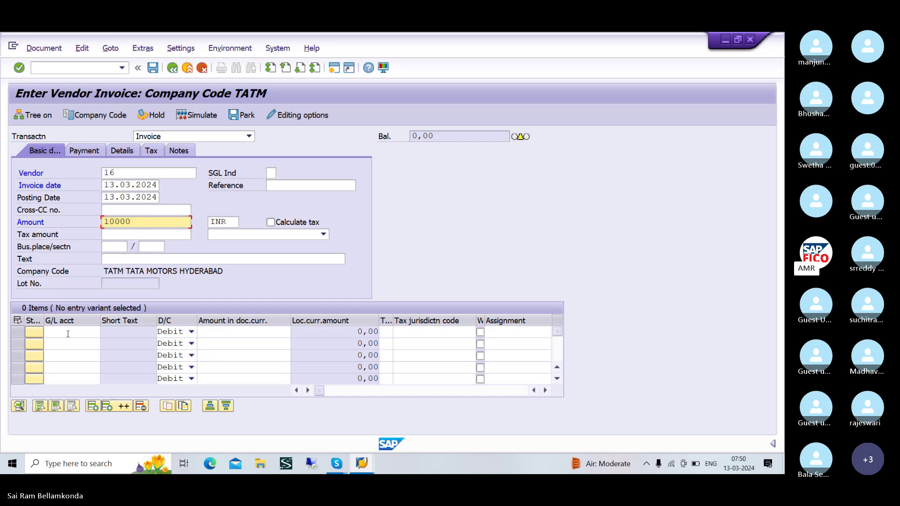
left_click(127, 261)
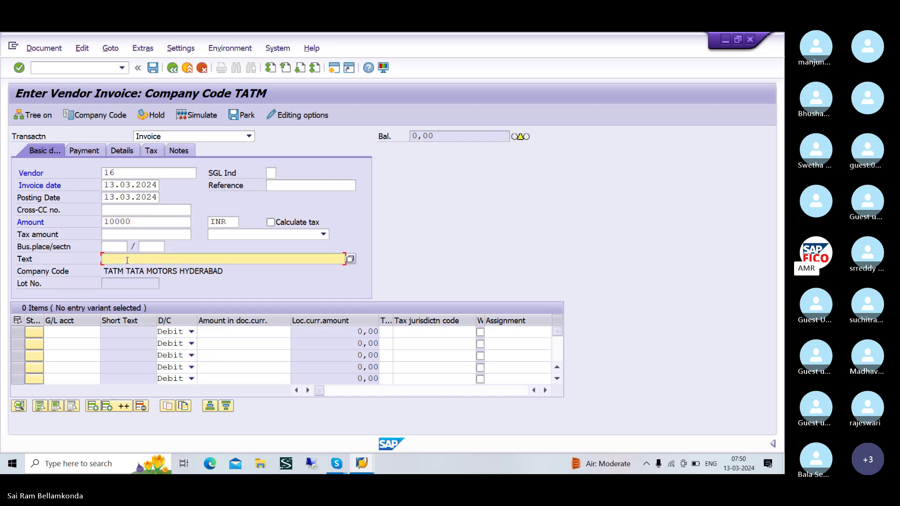
type("VE")
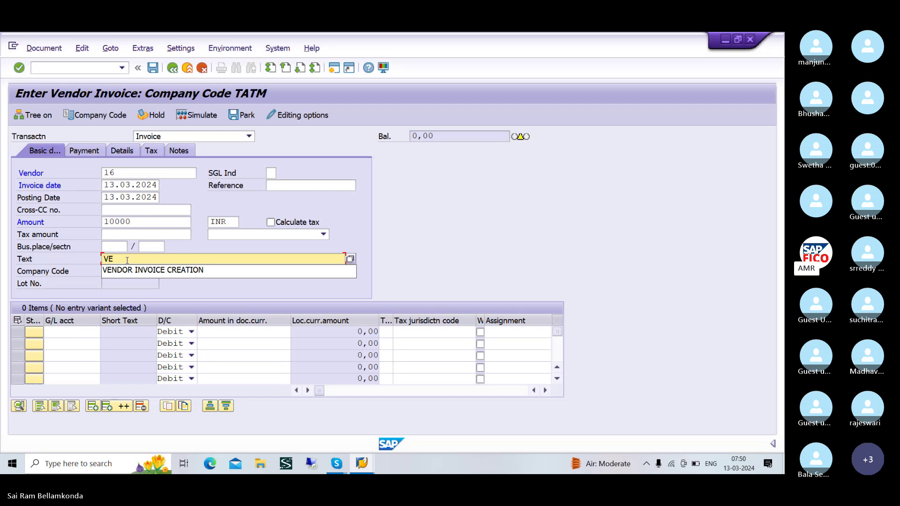
key("Down")
key("Return")
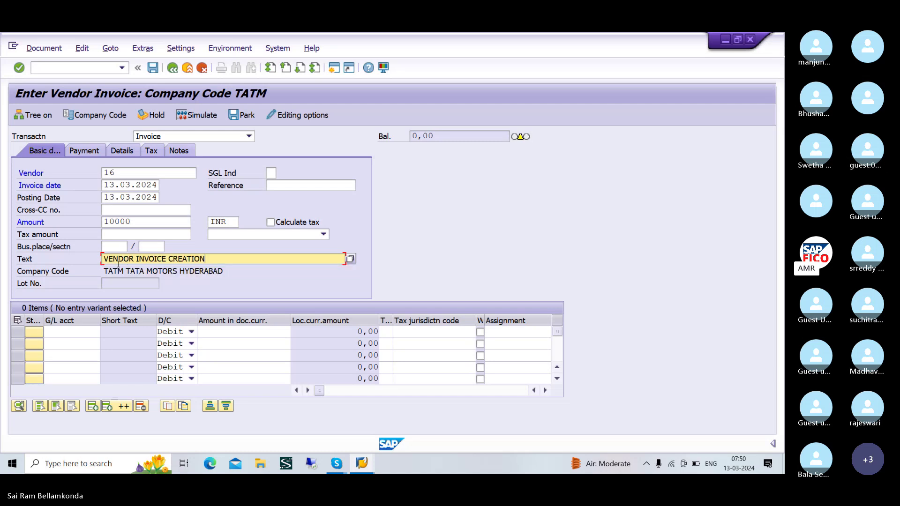
left_click(74, 336)
- Debit 10,000 to raw material G/L account 200105 on the first line item
left_click(106, 332)
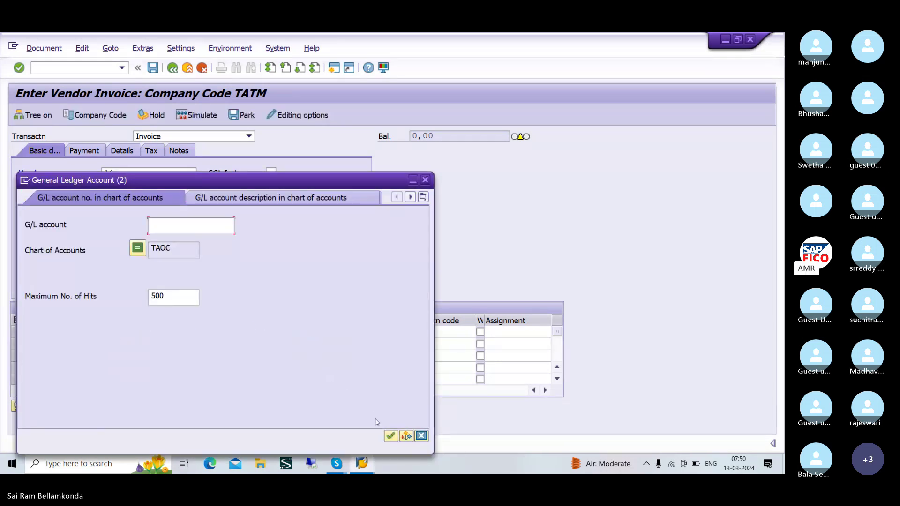
left_click(391, 437)
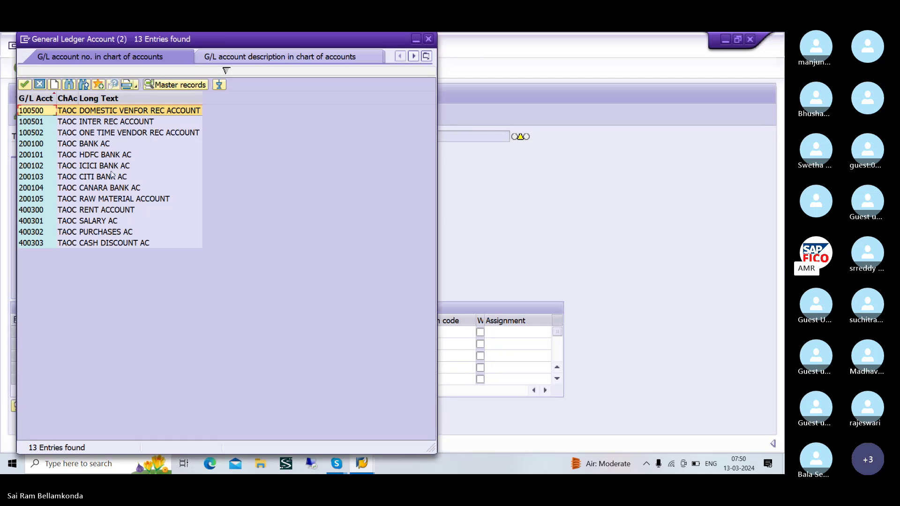
left_click(112, 199)
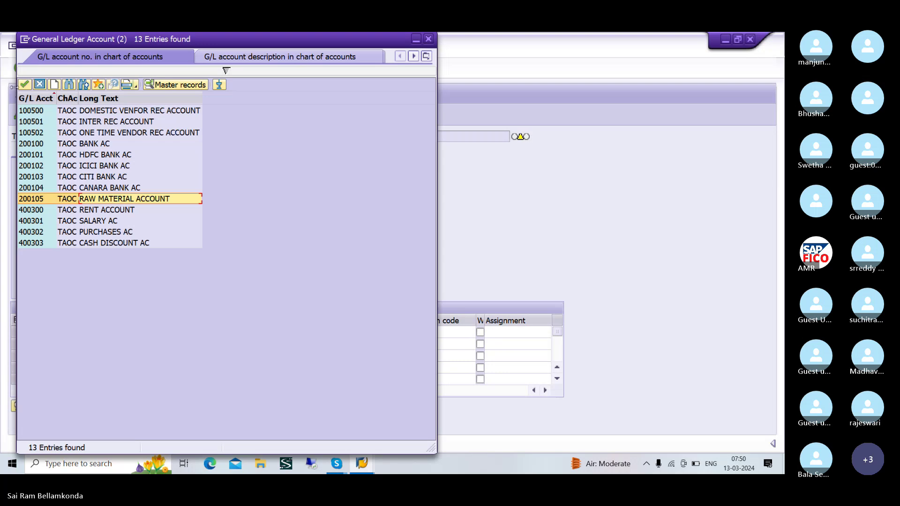
left_click(39, 85)
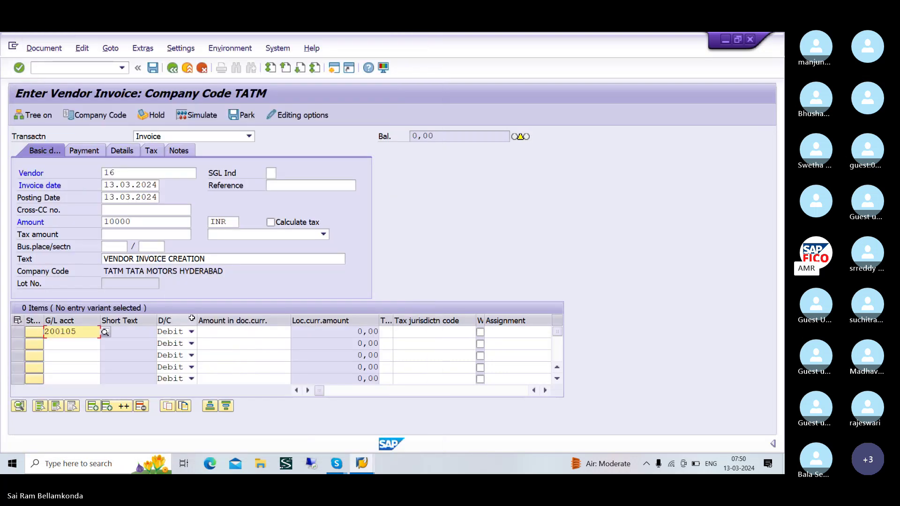
left_click(220, 332)
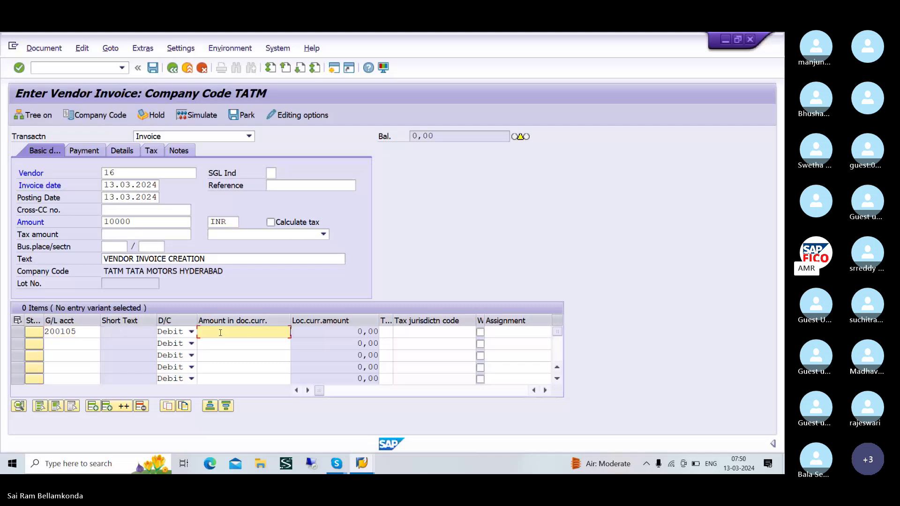
type("10000")
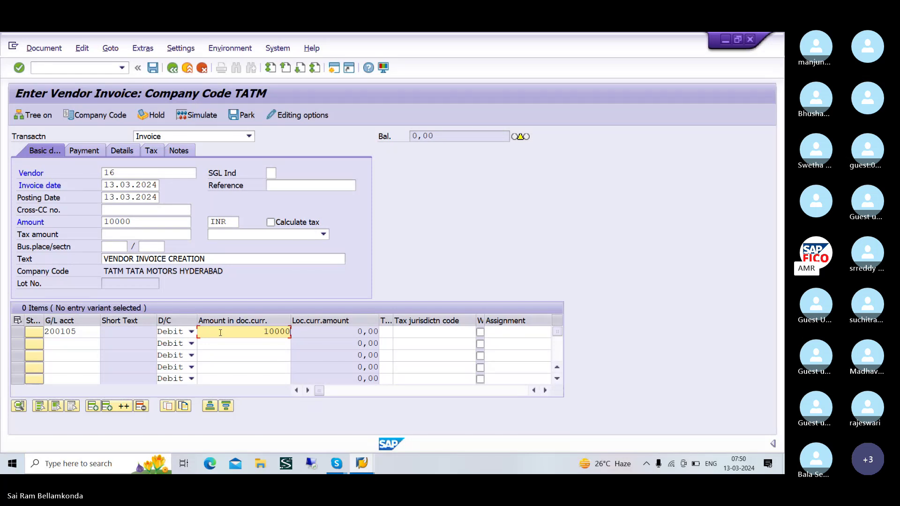
key("Return")
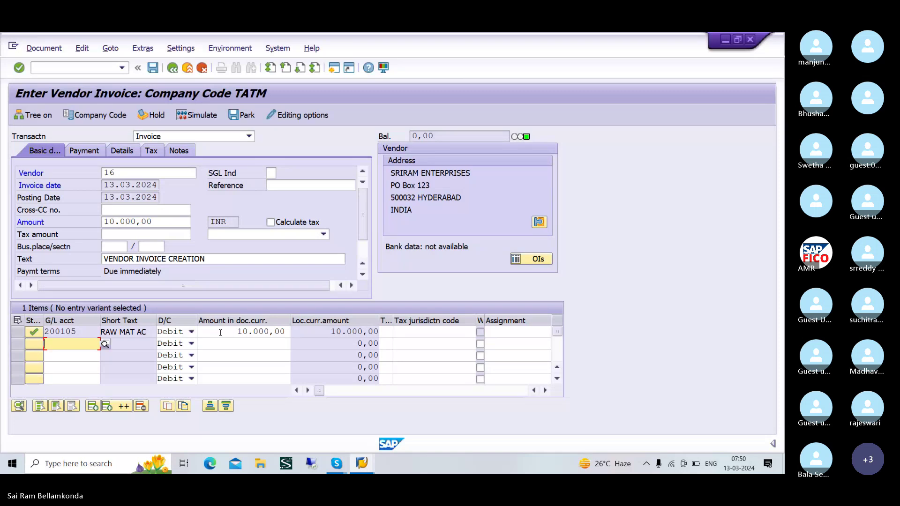
- Simulate the 10,000 invoice and post it as document 503
left_click(194, 116)
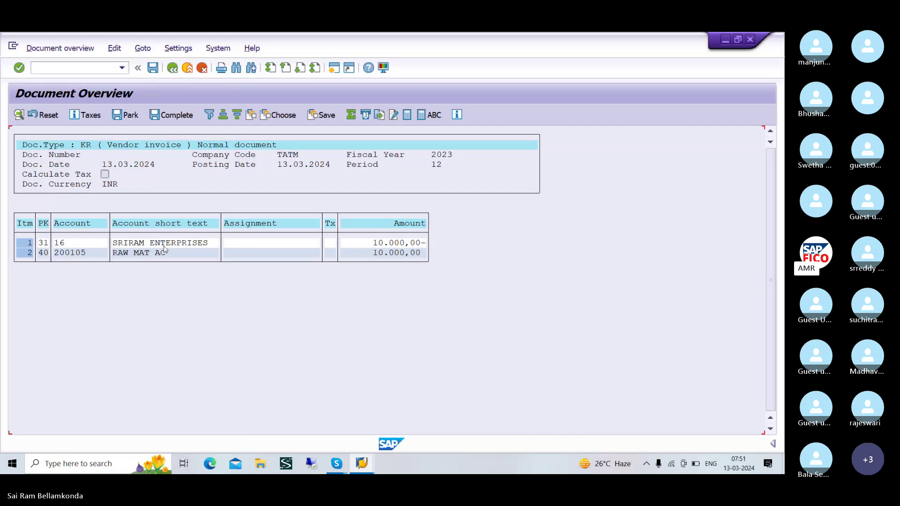
left_click(153, 68)
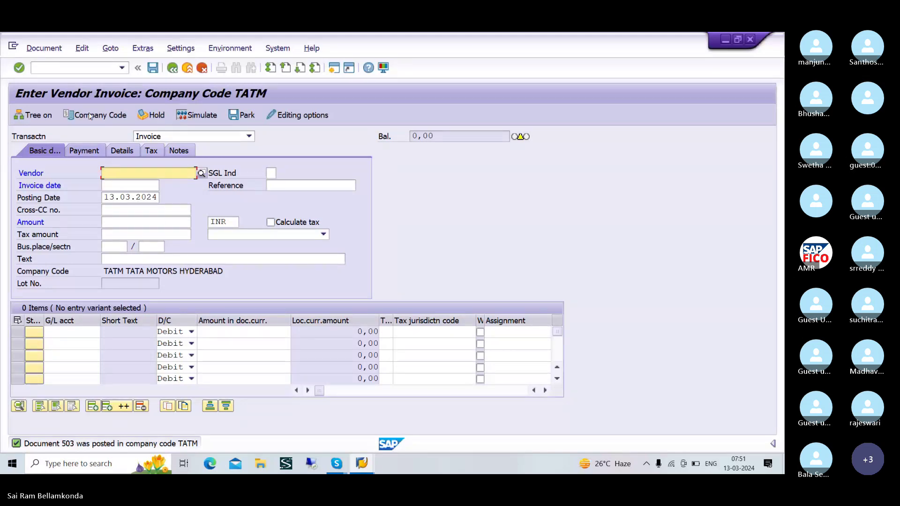
- Open Vendor Line Item Display via FBL1N, after a first /NFBL31 attempt
left_click(70, 68)
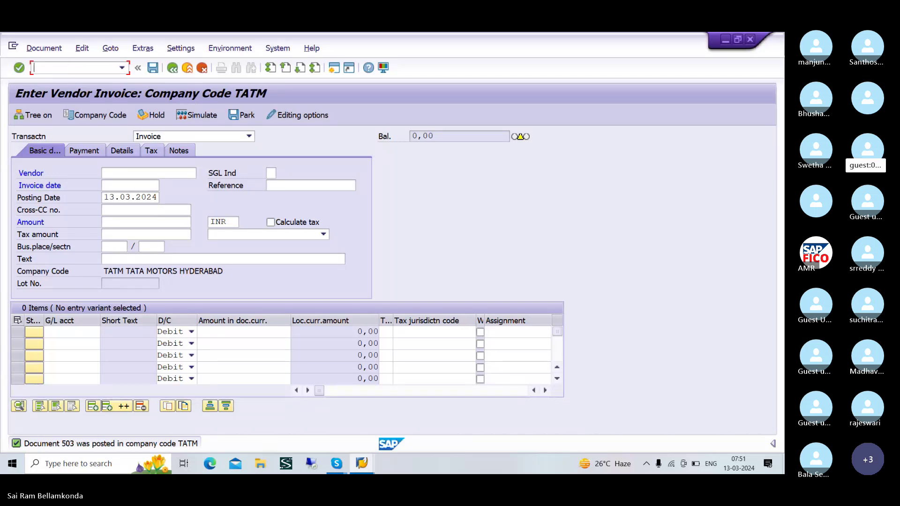
type("/NFBL")
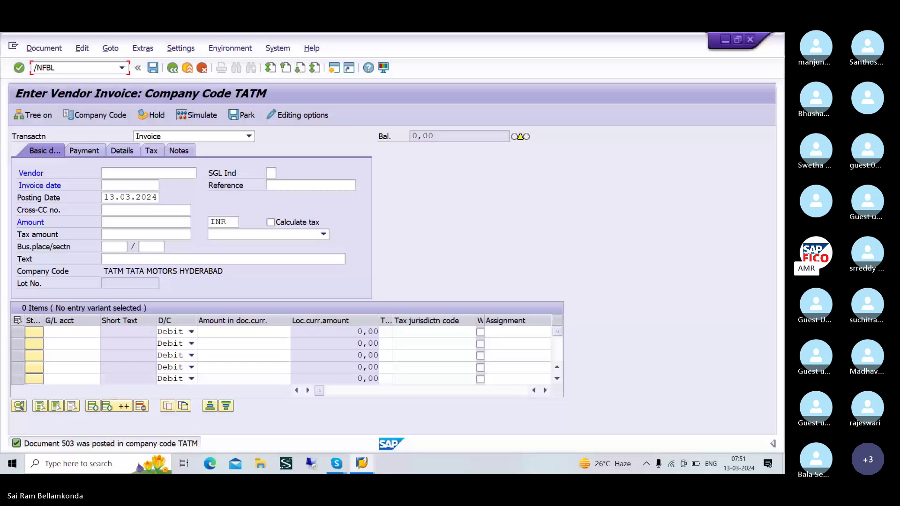
type("31")
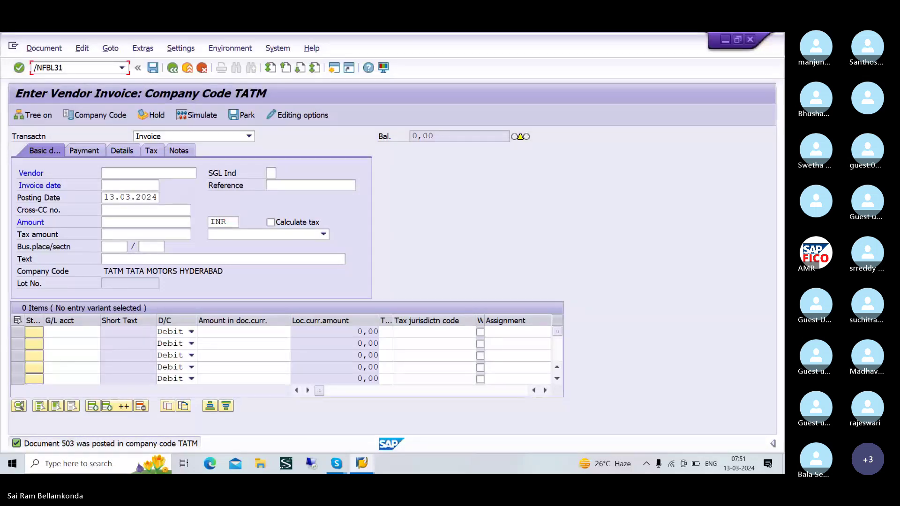
key("Return")
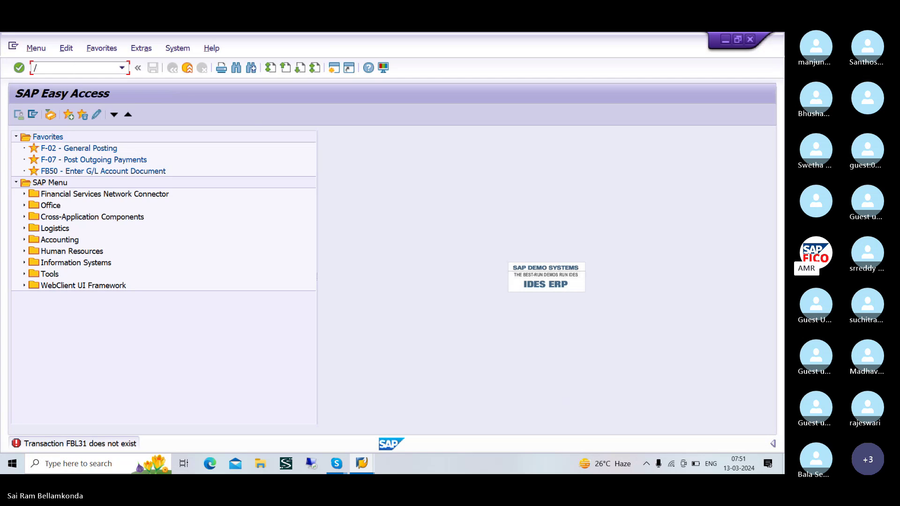
type("/NFB")
type("N")
key("Return")
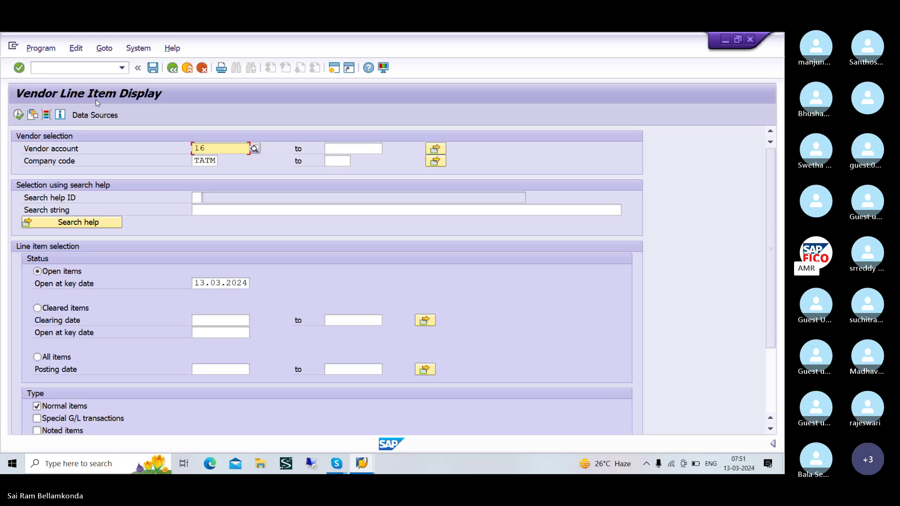
- List vendor 16's open items, showing invoice 503, and switch to the cleared-items window
left_click(19, 115)
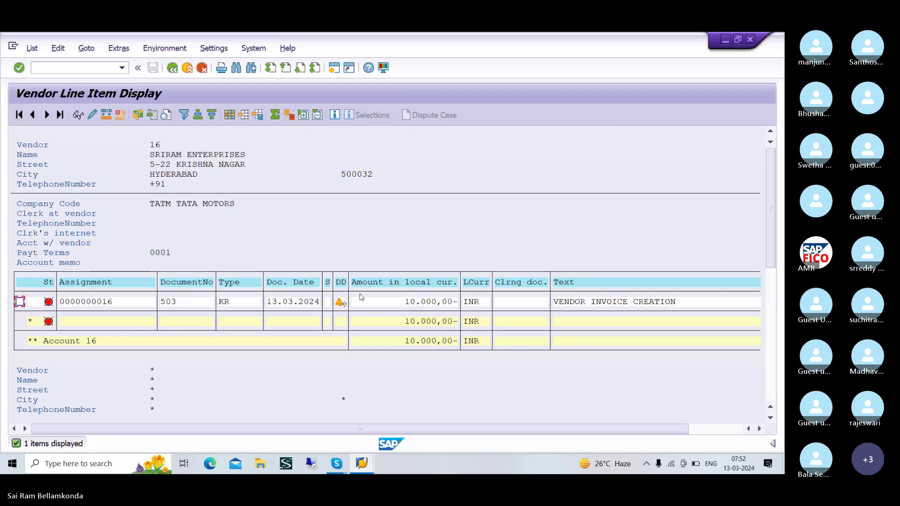
key("alt+Tab")
key("Tab")
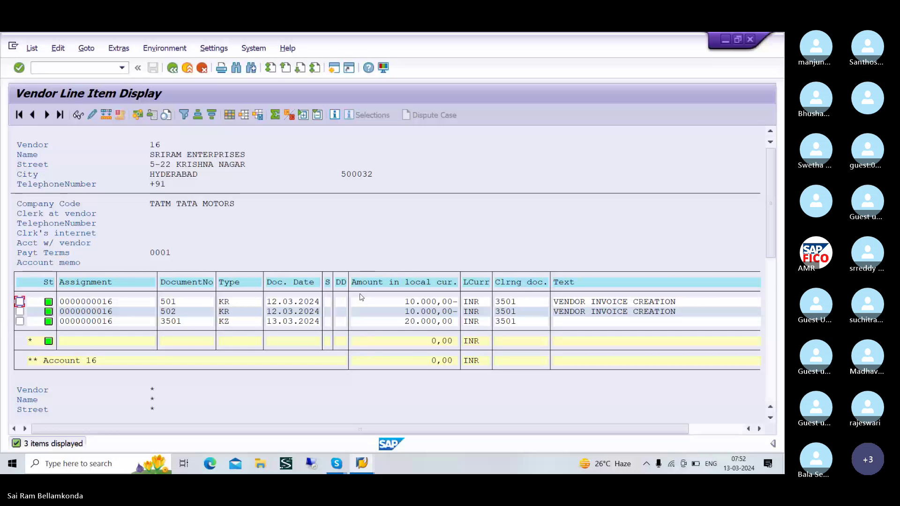
- Open the Post Outgoing Payments screen by transaction code
left_click(71, 67)
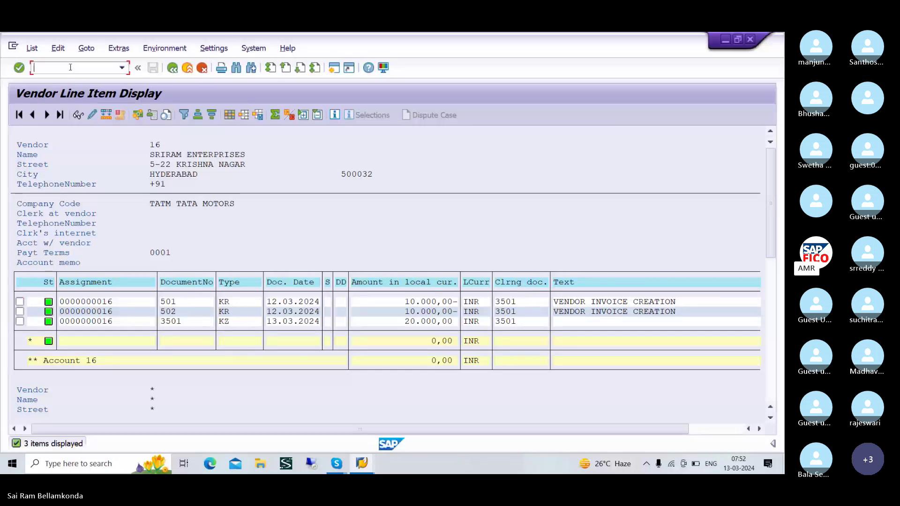
type("/")
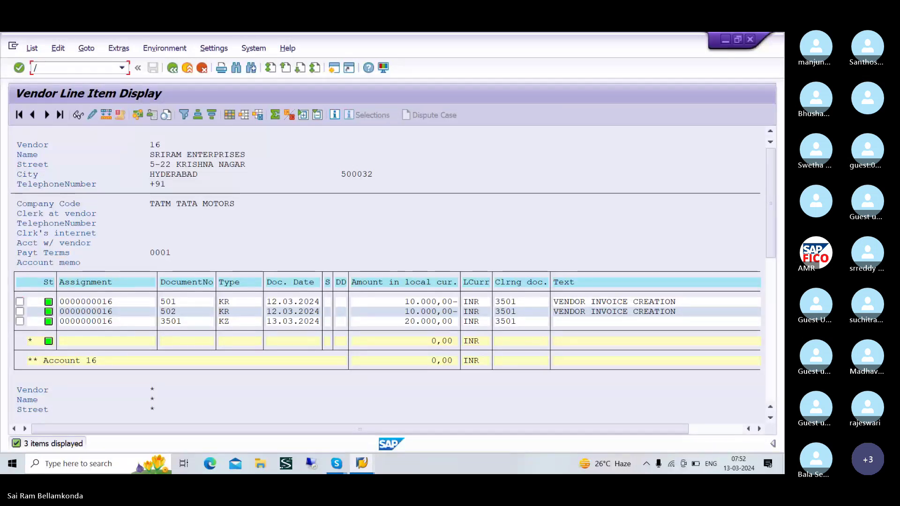
type("F")
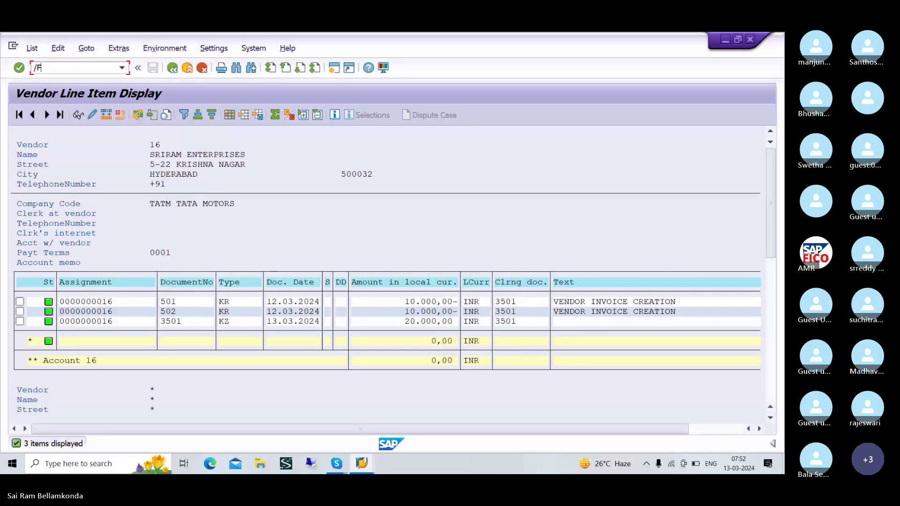
key("BackSpace")
type("N")
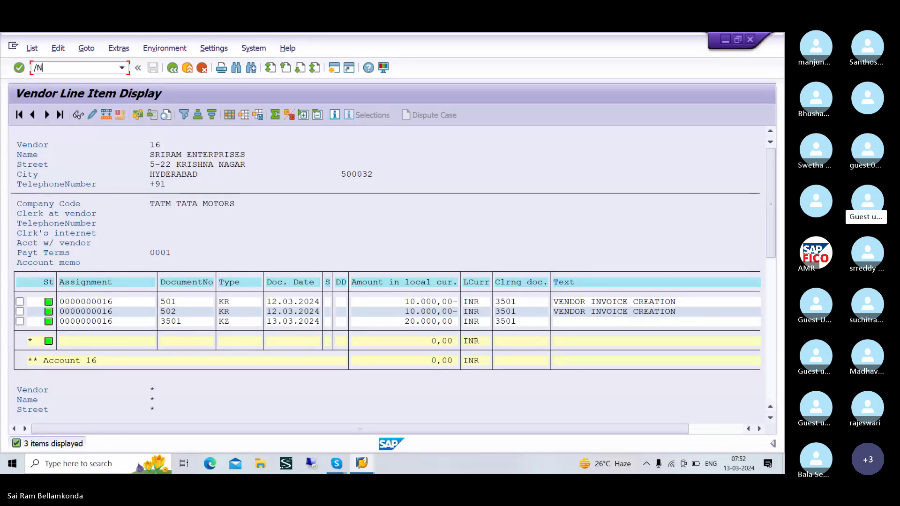
type("F-")
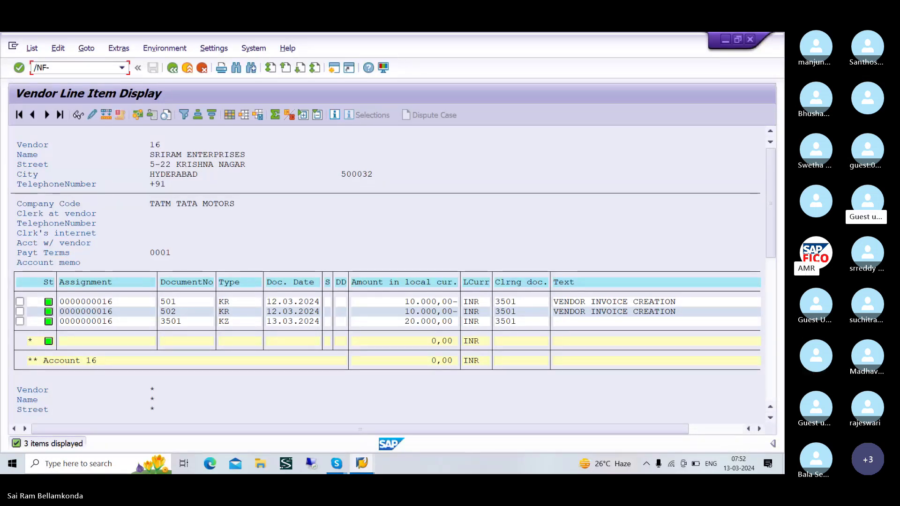
type("03")
key("Return")
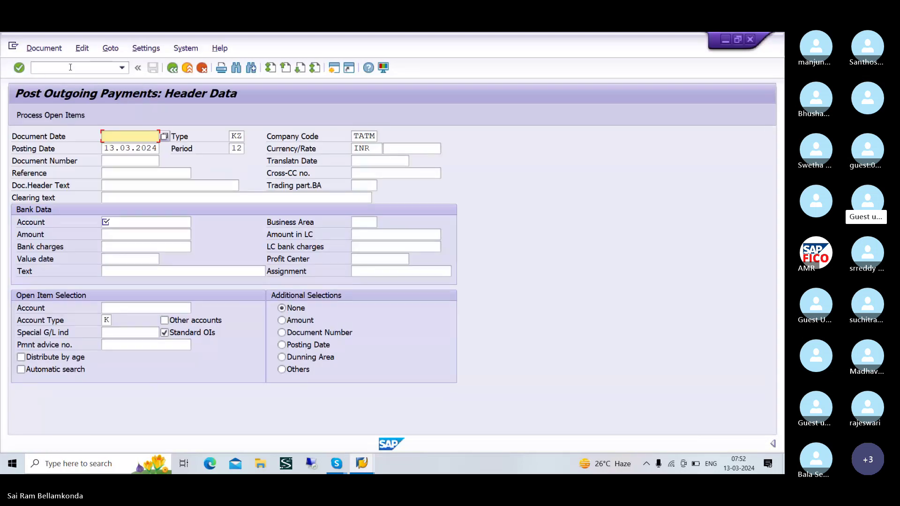
- Set the payment's document date to 13.03.2024
key("alt+Tab")
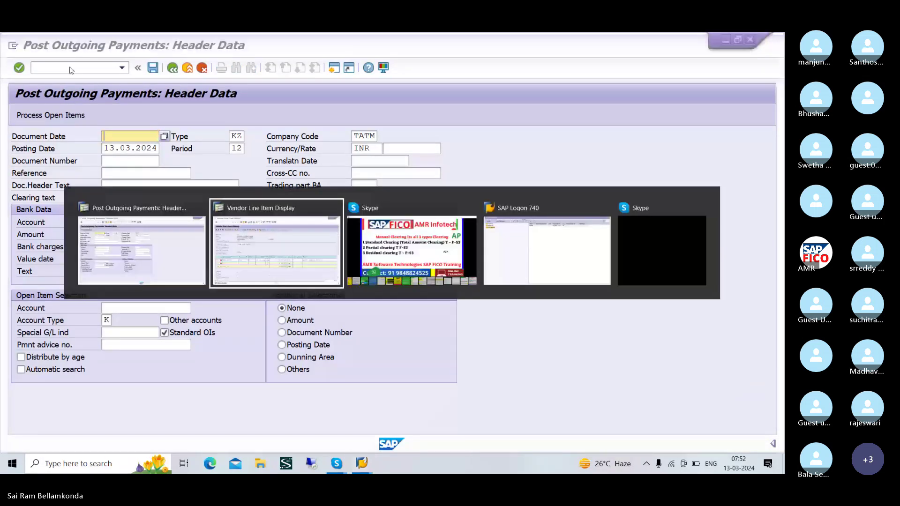
key("alt+Tab")
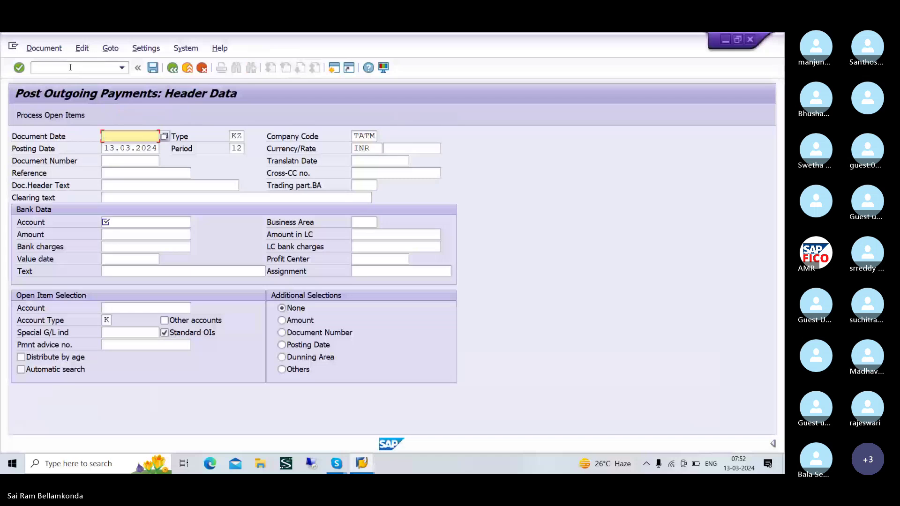
type("13.0")
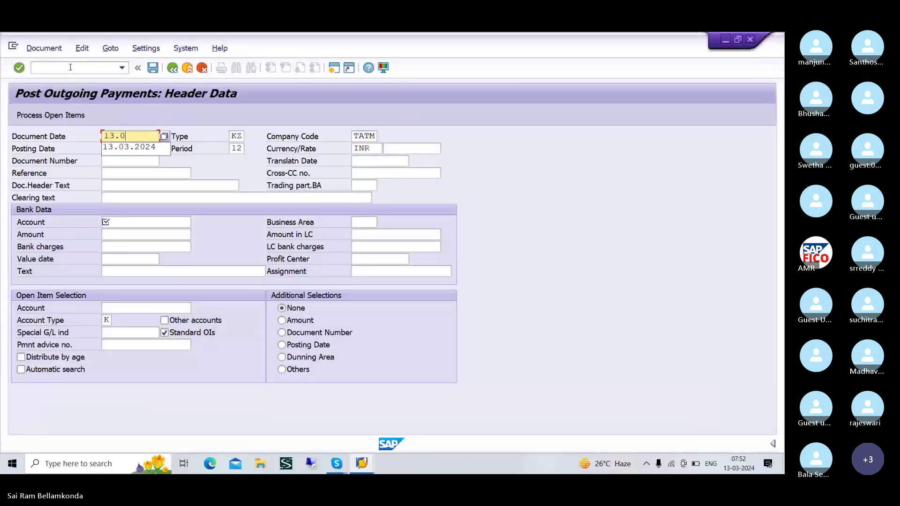
type("3.2024")
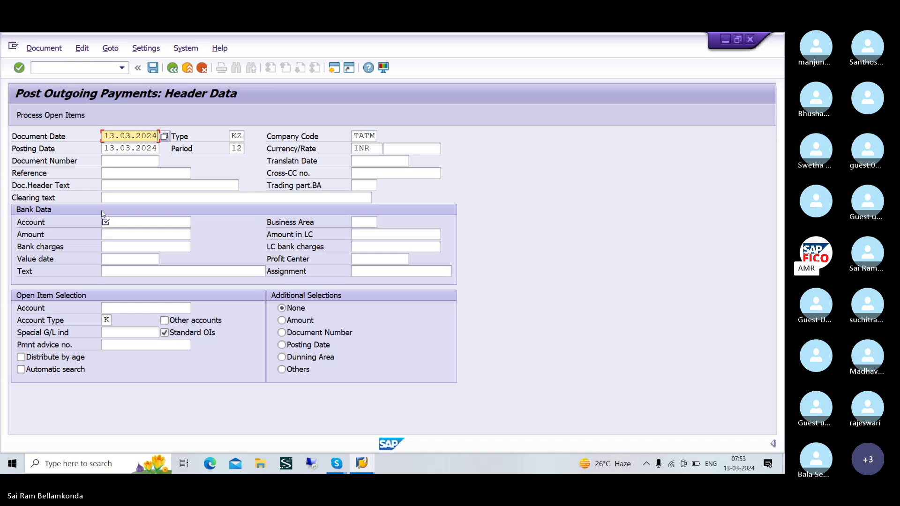
- Enter bank account 200100 and a payment amount of 10000
left_click(135, 223)
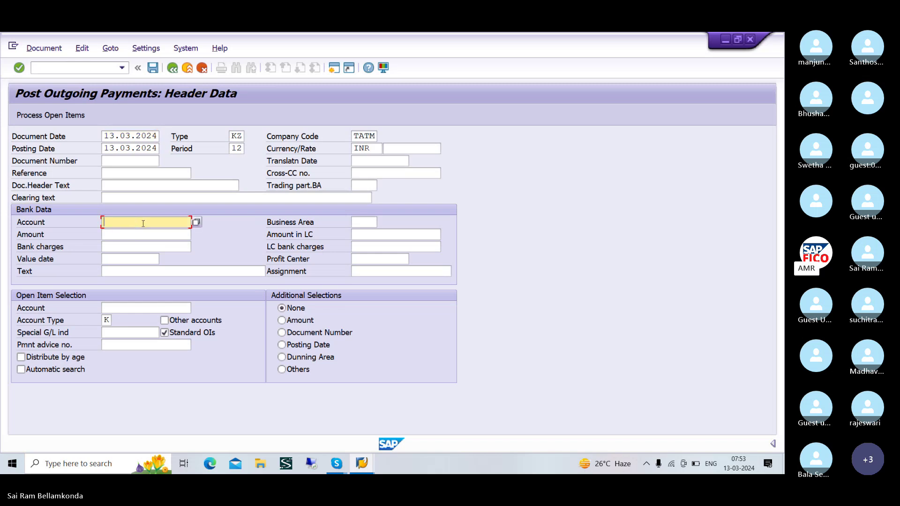
left_click(196, 223)
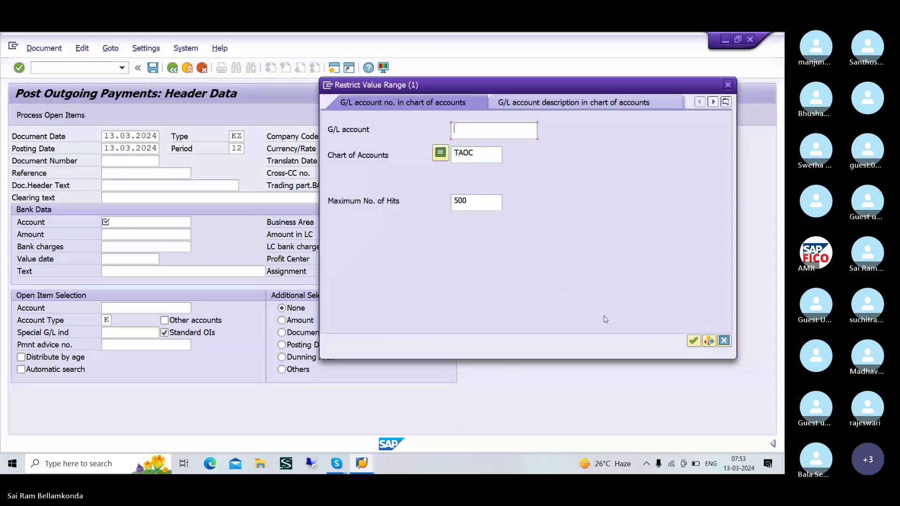
left_click(693, 340)
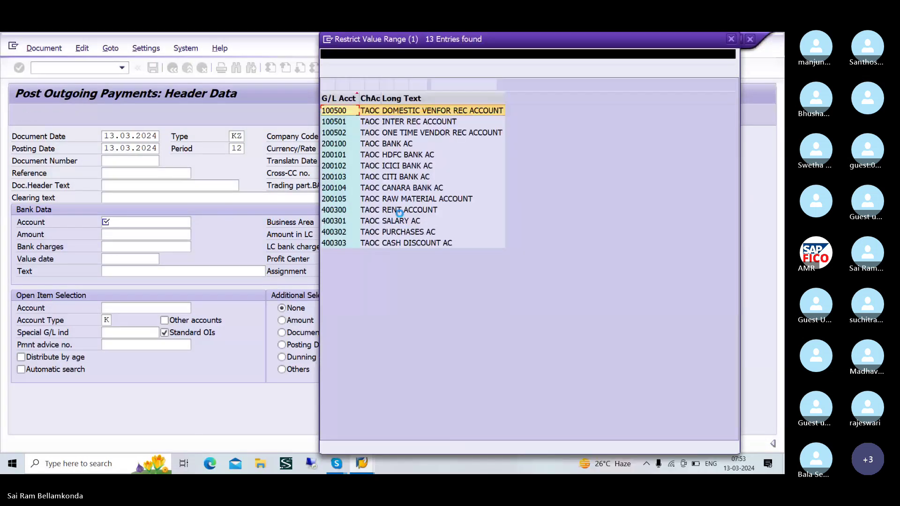
left_click(398, 144)
left_click(327, 84)
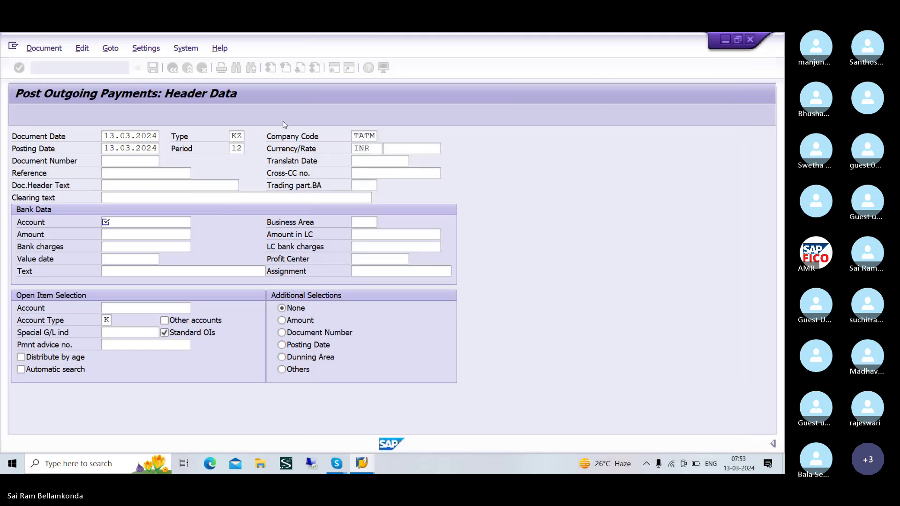
left_click(123, 235)
type("10000")
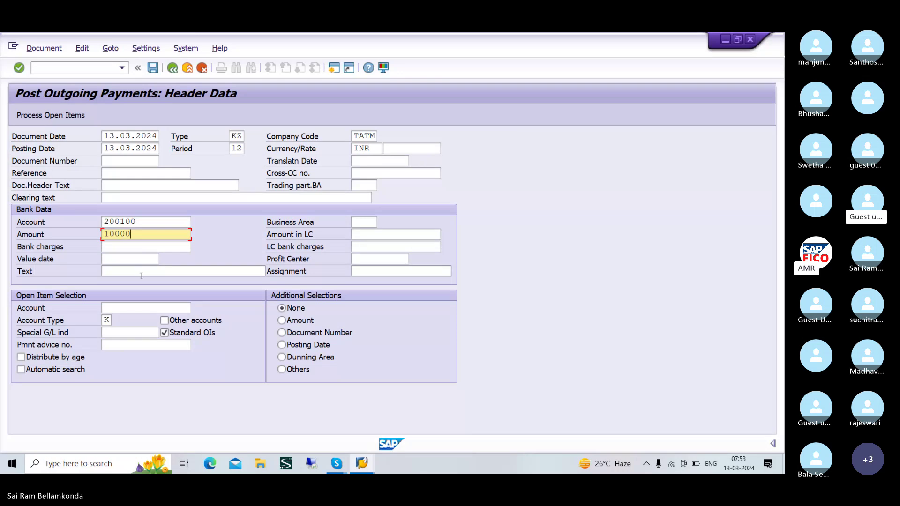
left_click(137, 307)
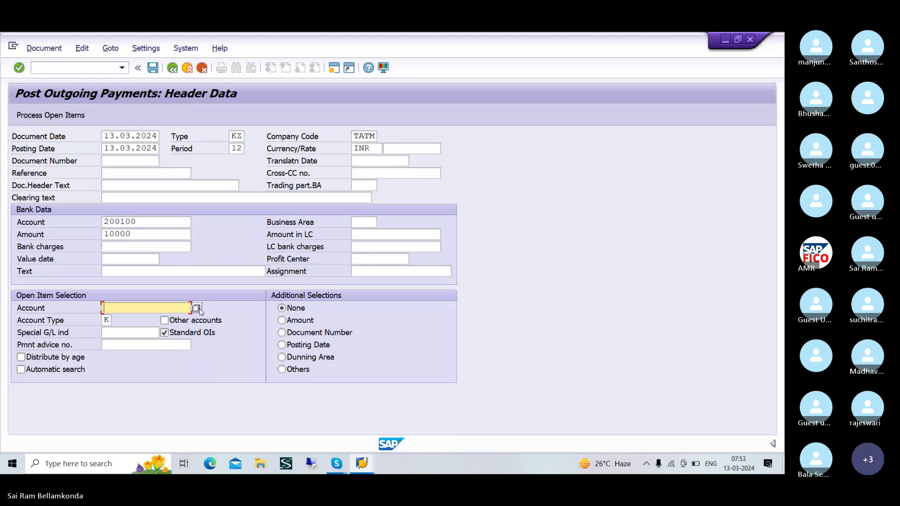
- Choose vendor 16 as the open-item account and process its open items, with invoice 503 fully assigned
left_click(197, 308)
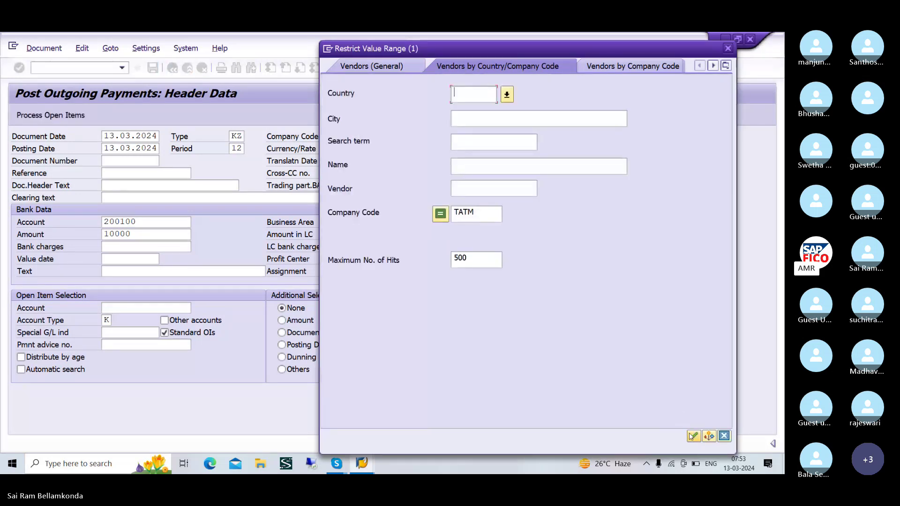
left_click(692, 436)
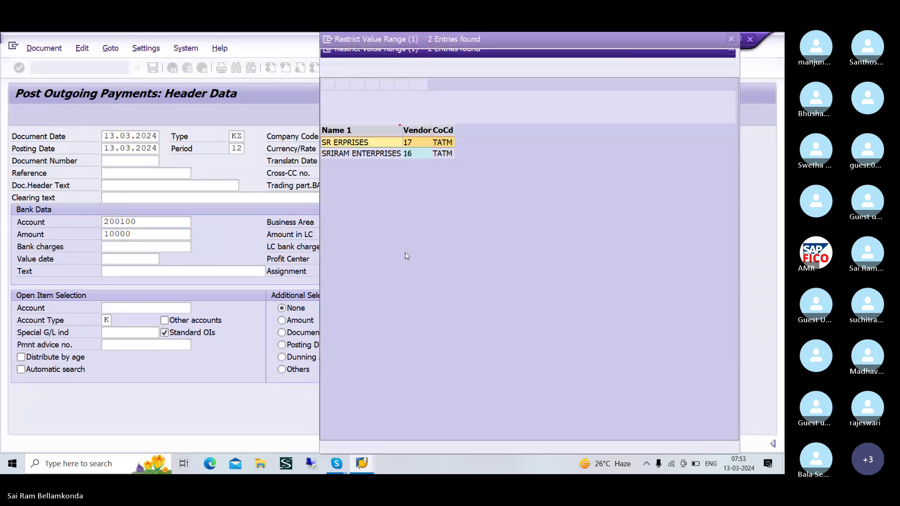
left_click(354, 155)
left_click(327, 85)
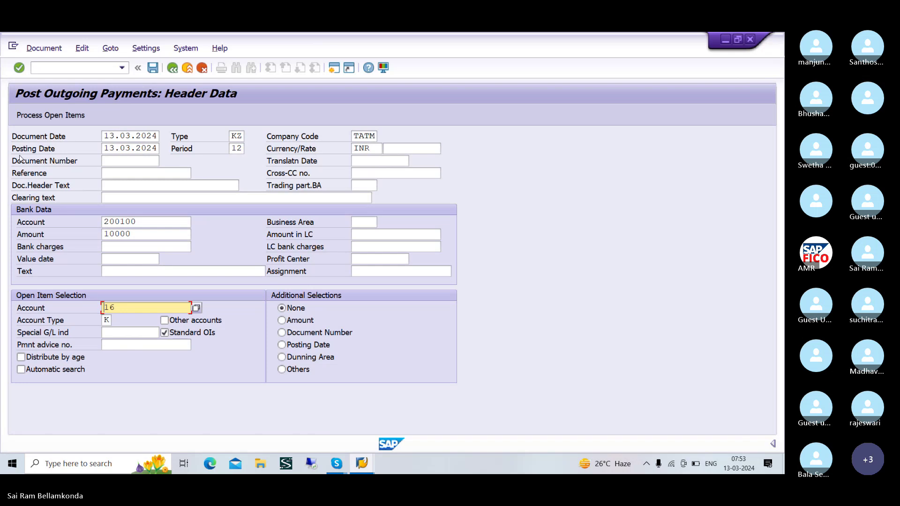
left_click(43, 115)
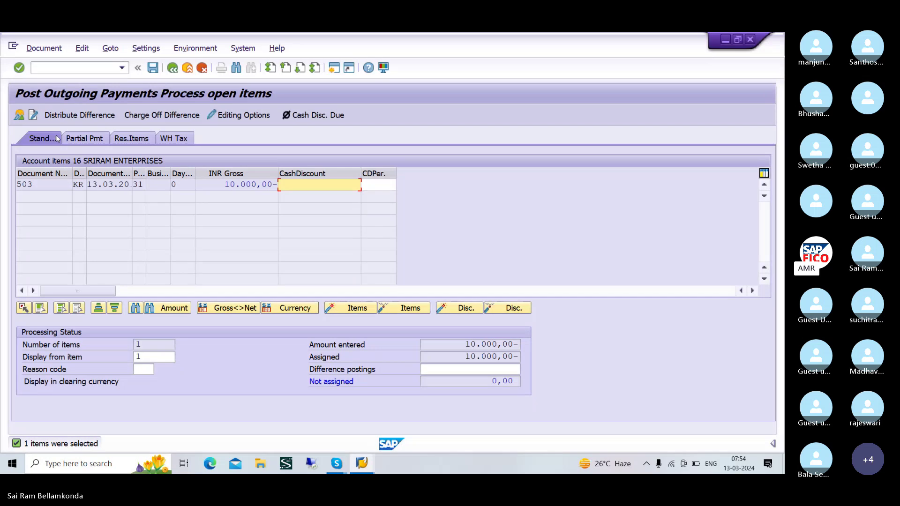
- Simulate the 10,000 payment and post it as document 3502
left_click(58, 48)
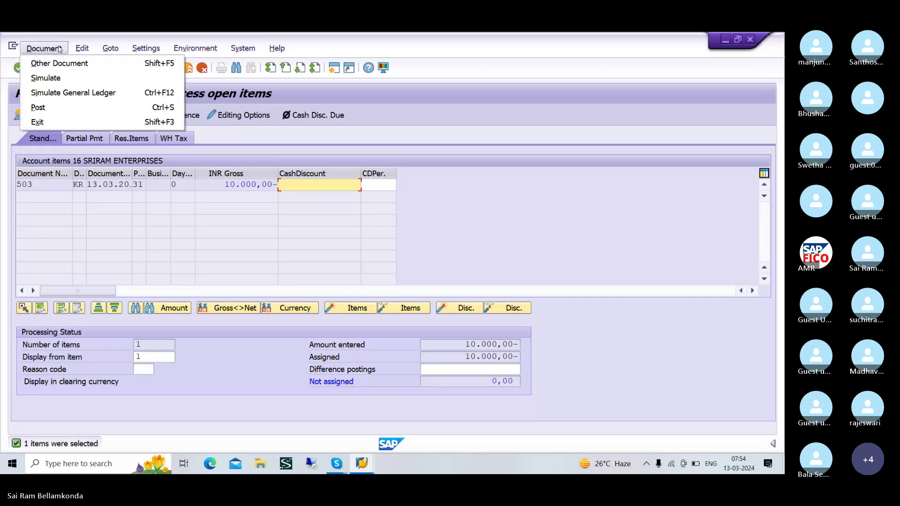
left_click(52, 78)
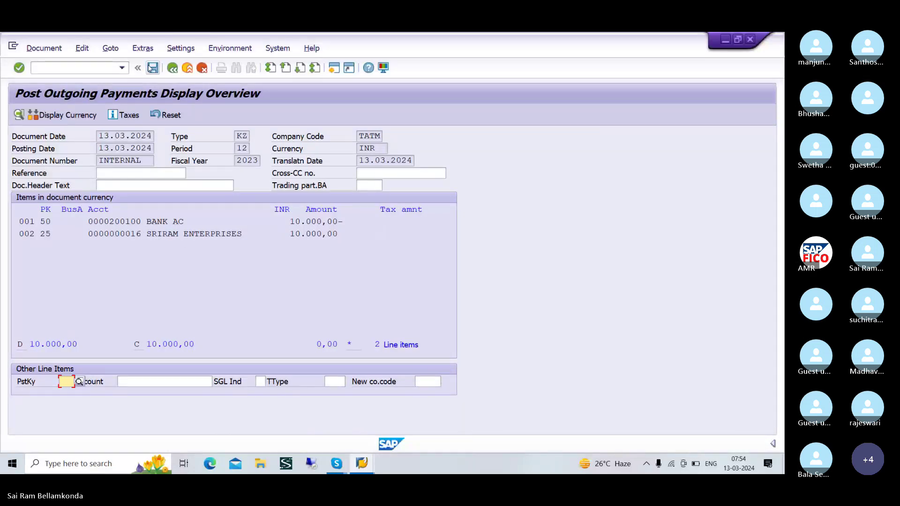
left_click(151, 68)
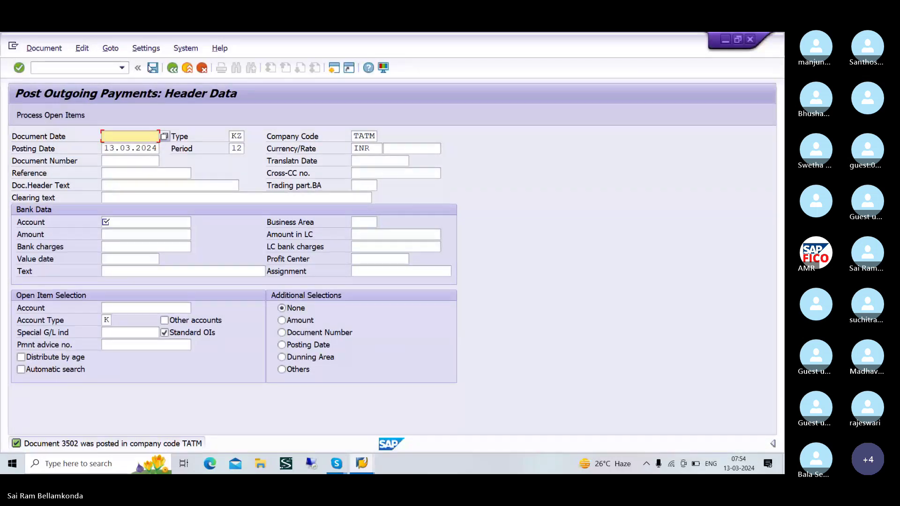
- Refresh vendor 16's cleared items to see 503 cleared by 3502, then return to payment entry
key("alt+Tab")
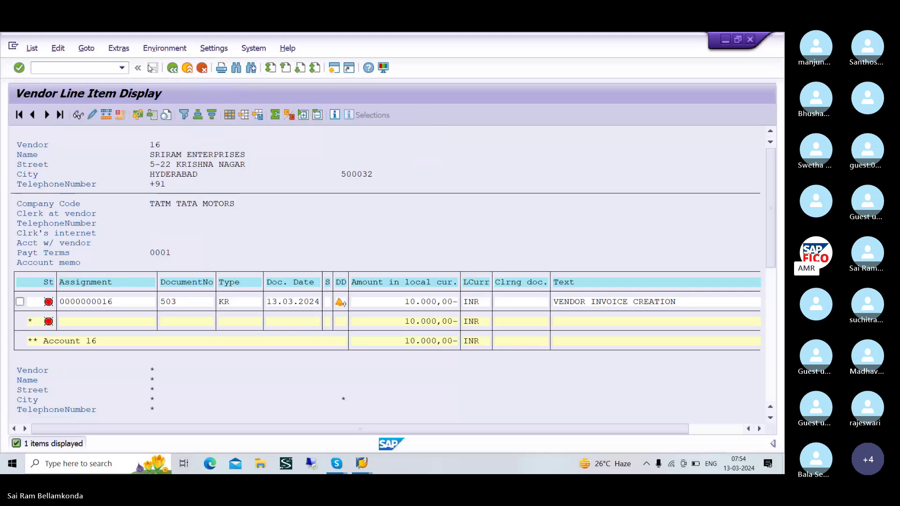
left_click(33, 49)
left_click(44, 78)
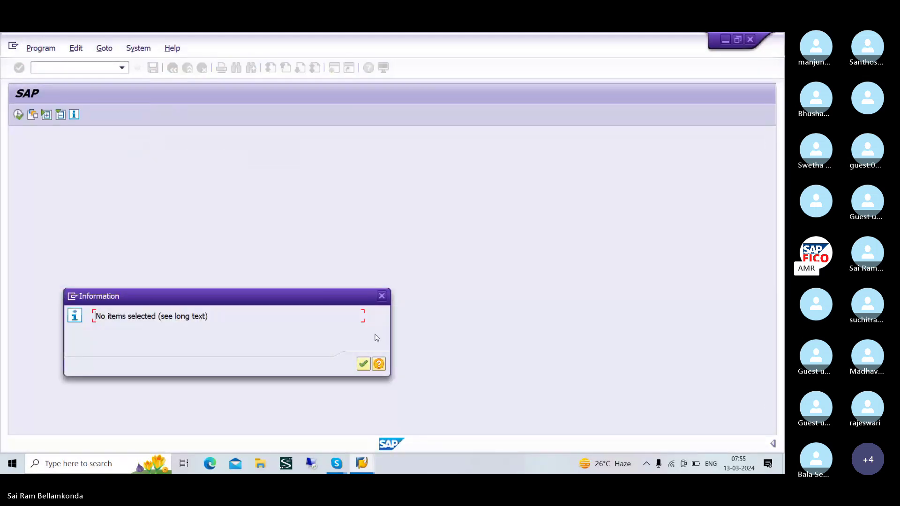
left_click(364, 363)
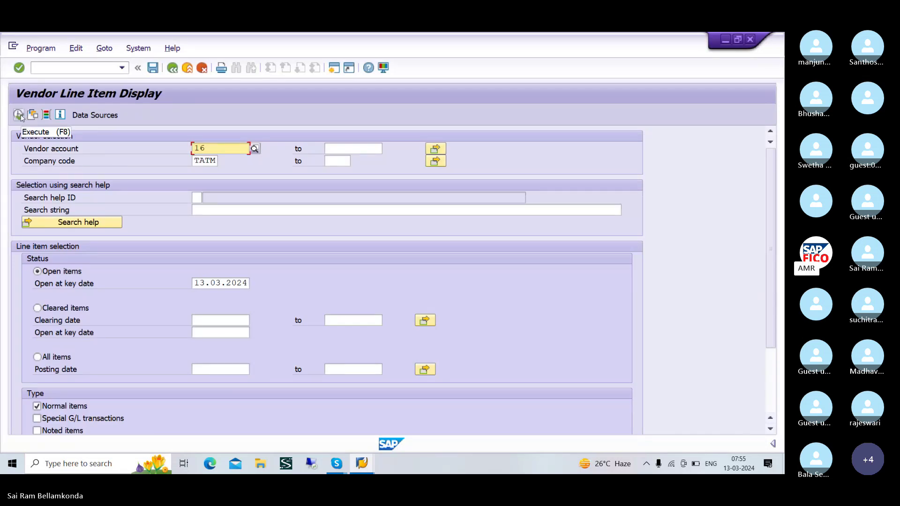
left_click(94, 320)
left_click(37, 308)
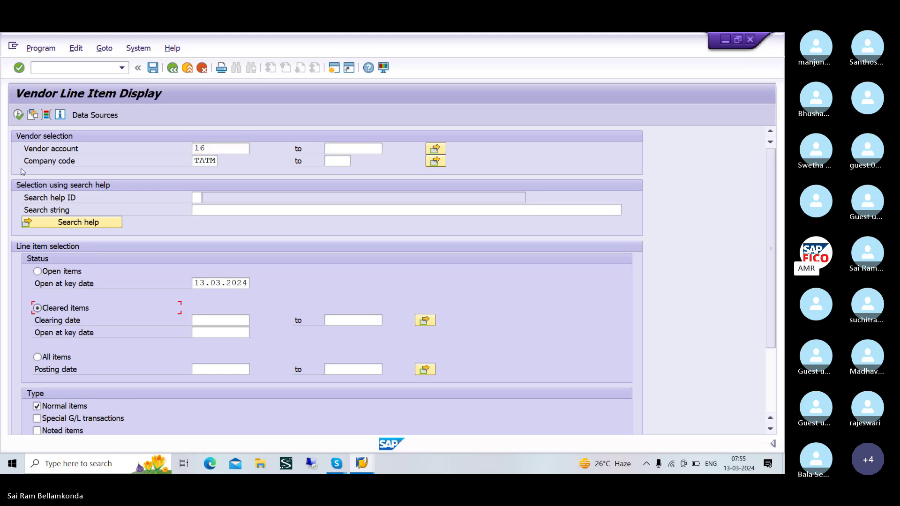
left_click(19, 115)
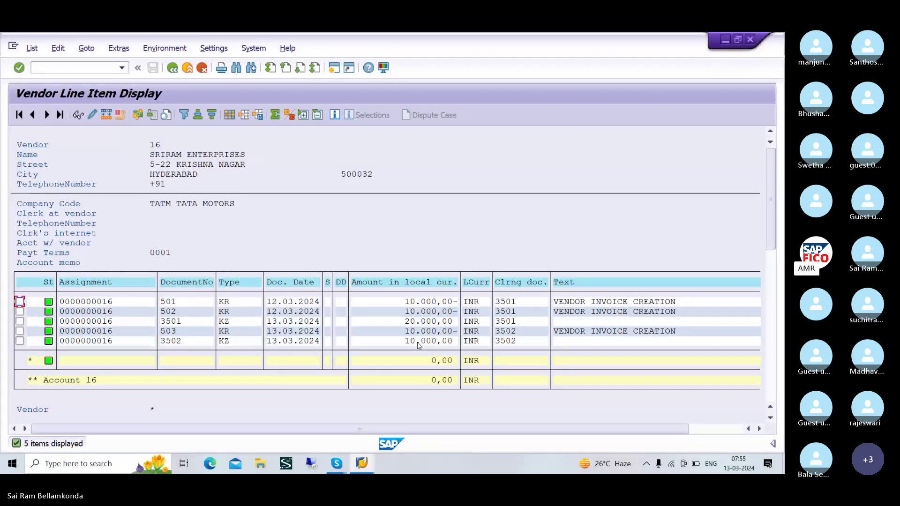
key("alt+Tab")
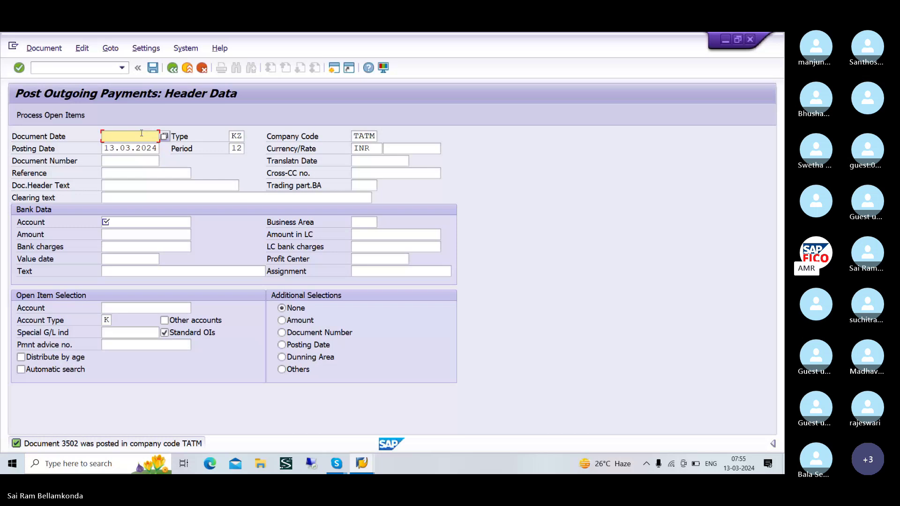
- Start a new vendor invoice in FB60 for vendor 16
left_click(87, 65)
type("/")
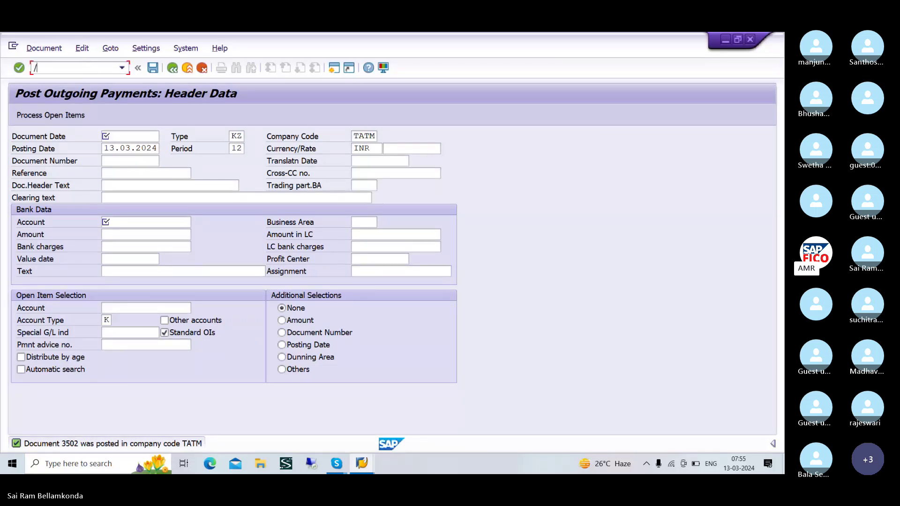
type("NFB6")
key("Return")
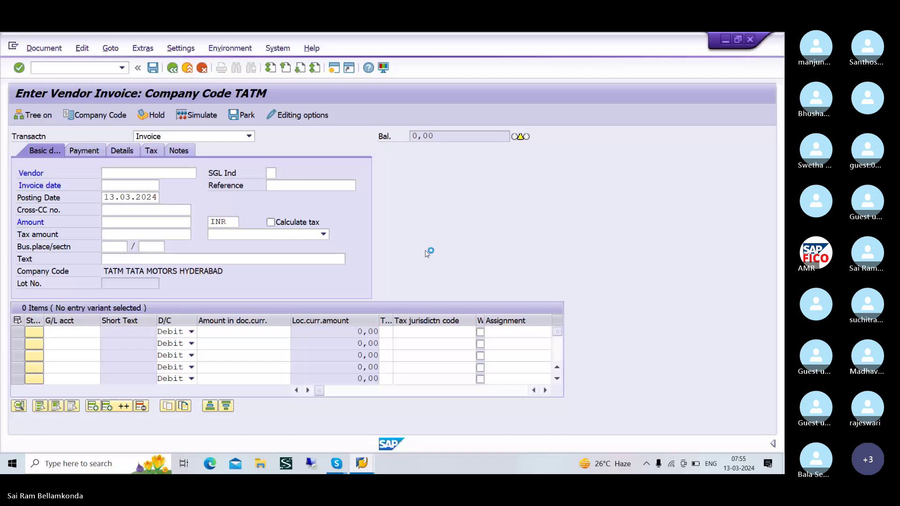
left_click(480, 435)
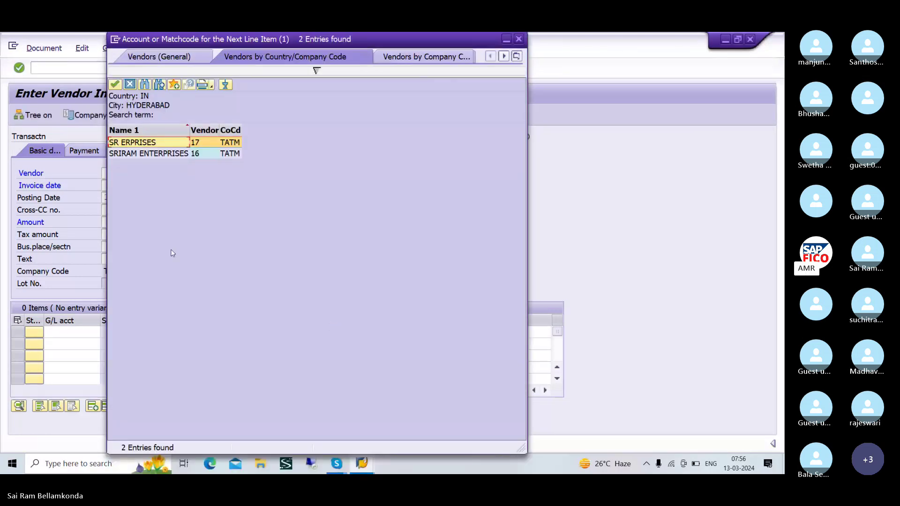
left_click(155, 155)
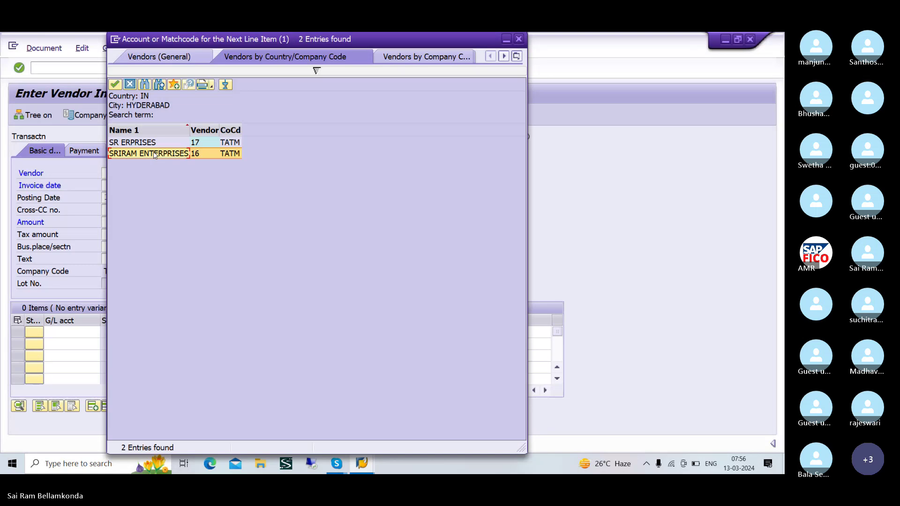
left_click(115, 84)
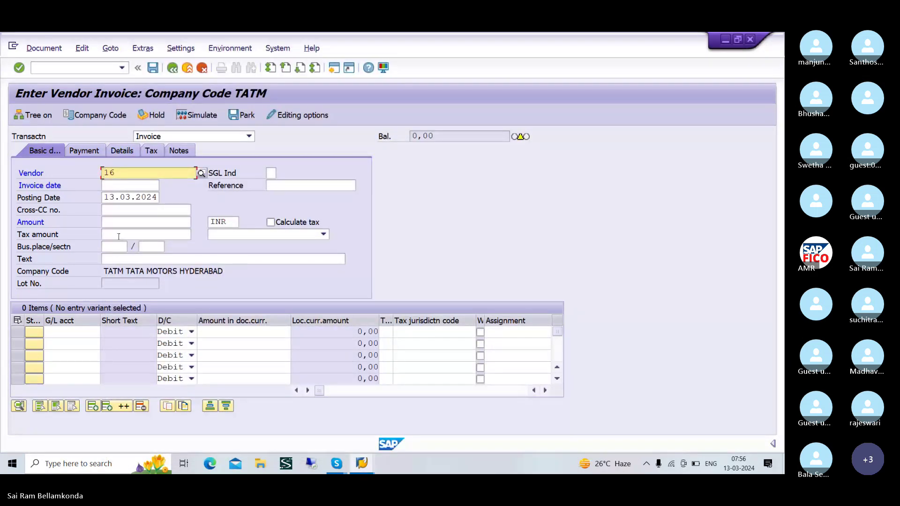
- Set the invoice date to 13.03.2024
left_click(118, 186)
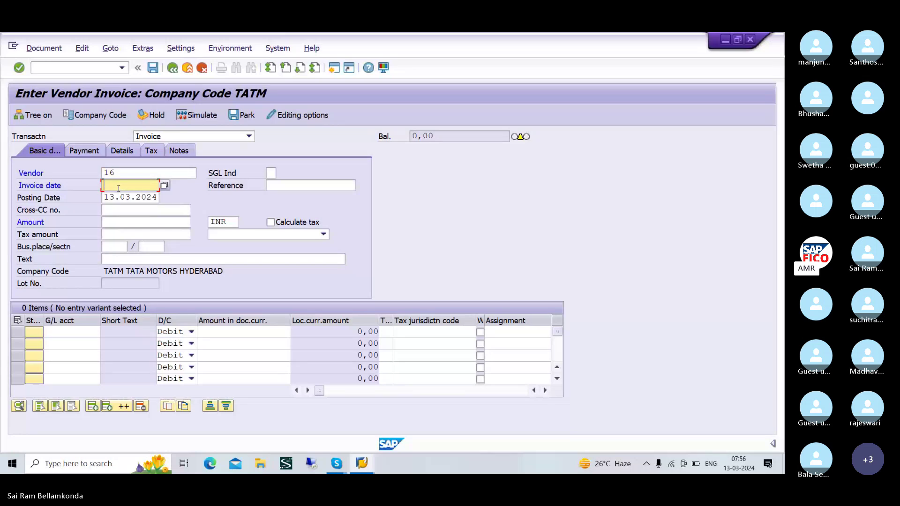
type("13")
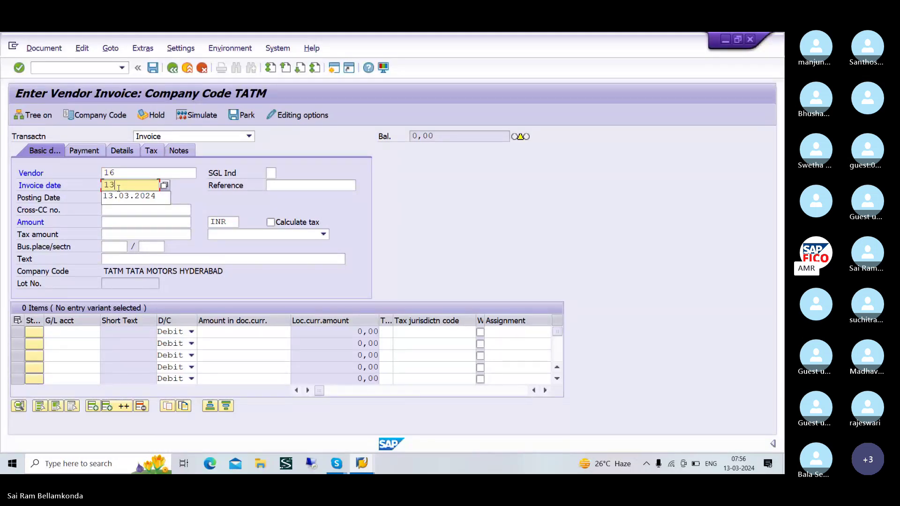
left_click(151, 197)
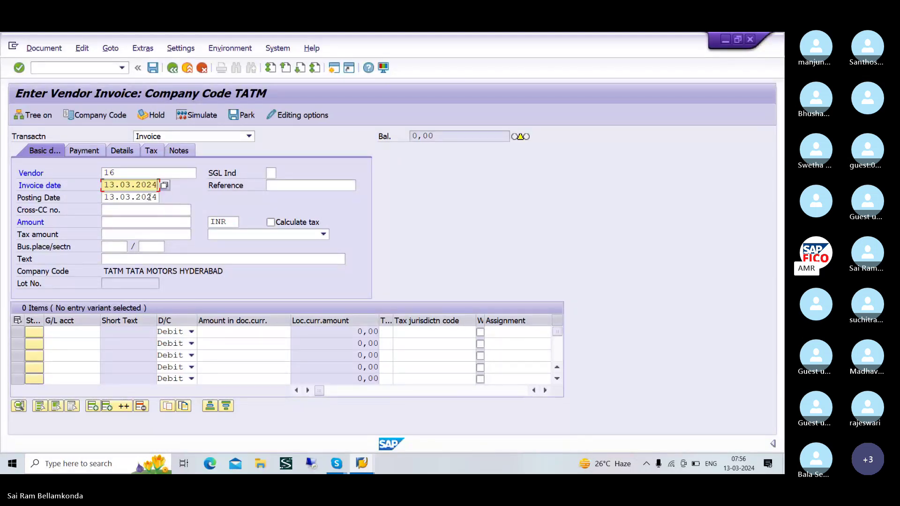
left_click(133, 224)
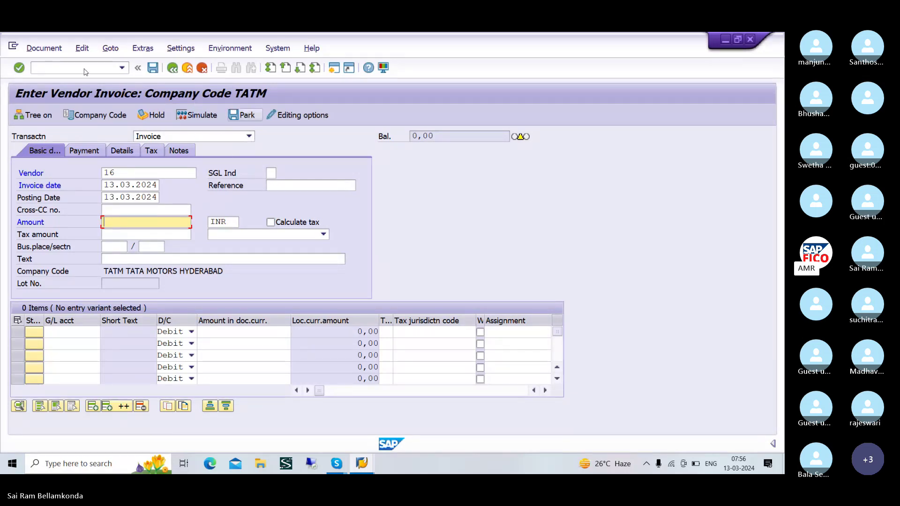
- Look at the Post with Reference header for document 3502, then go back to the invoice form
left_click(108, 50)
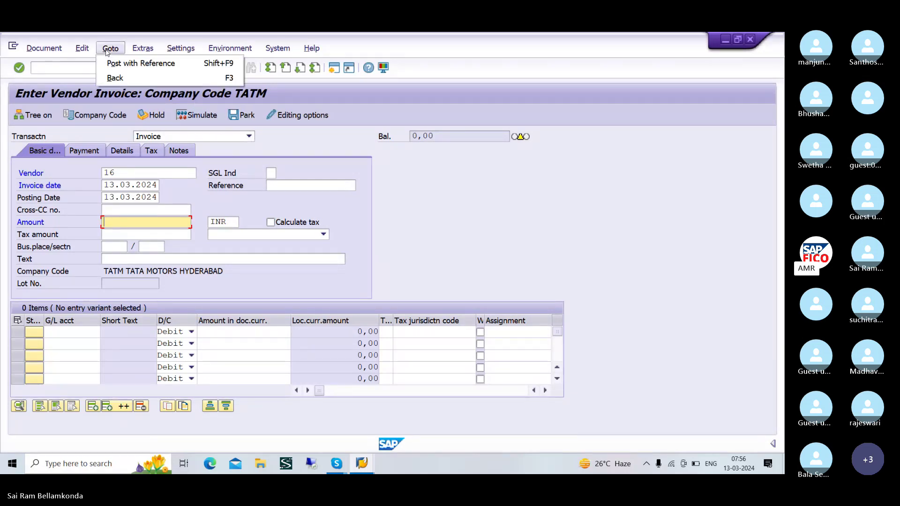
left_click(159, 68)
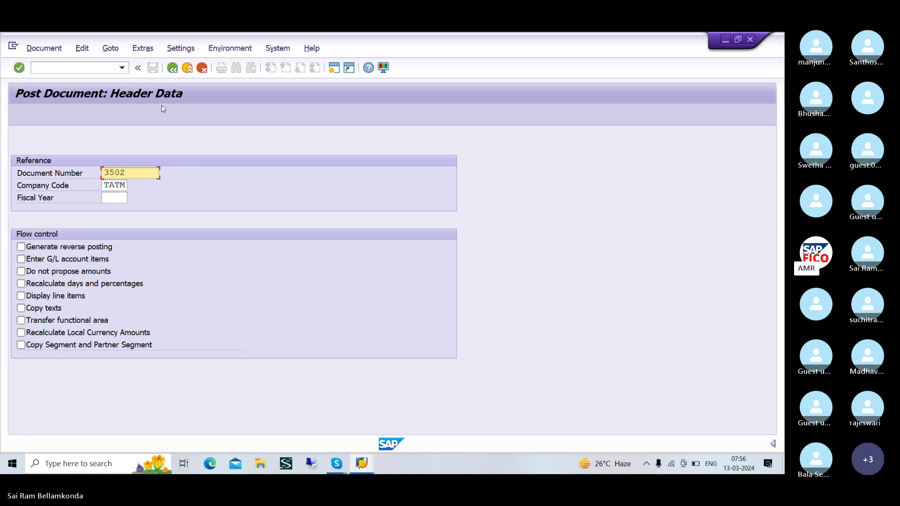
left_click(172, 70)
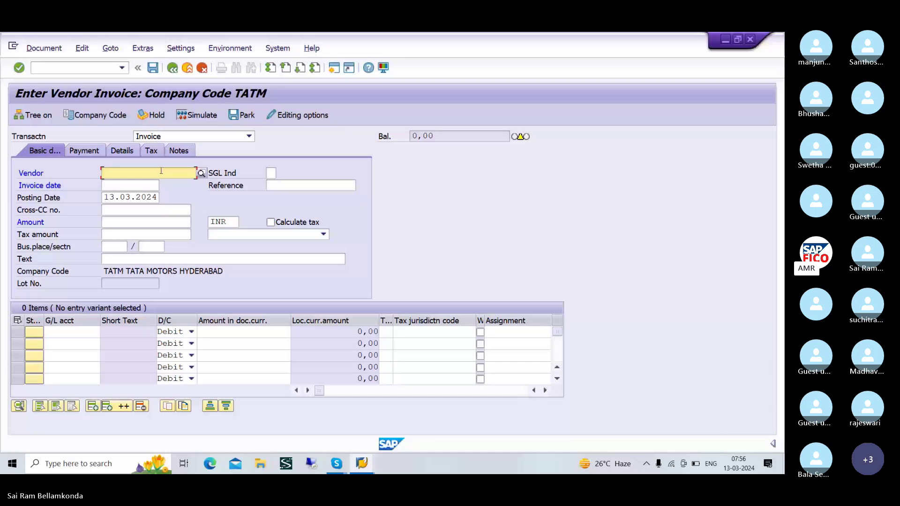
- Select vendor 16 SRIRAM ENTERPRISES from the vendor search for company code TATM
left_click(201, 174)
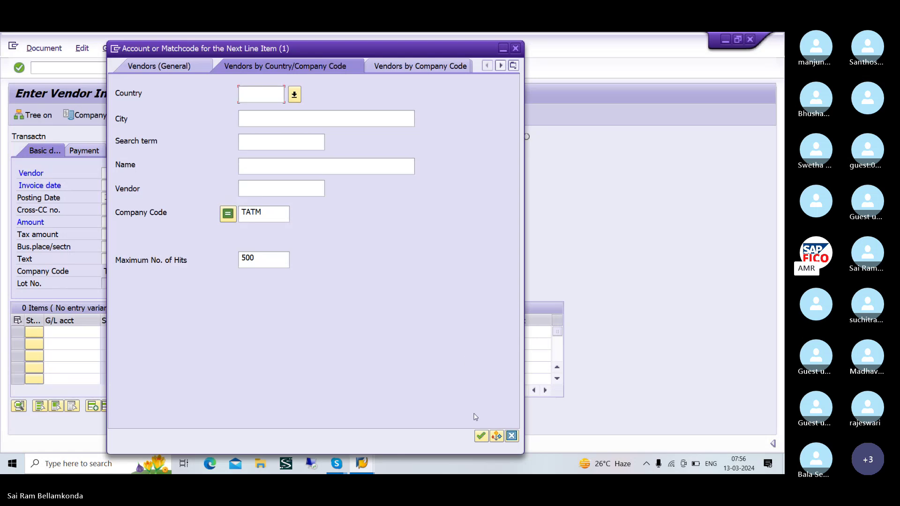
left_click(481, 436)
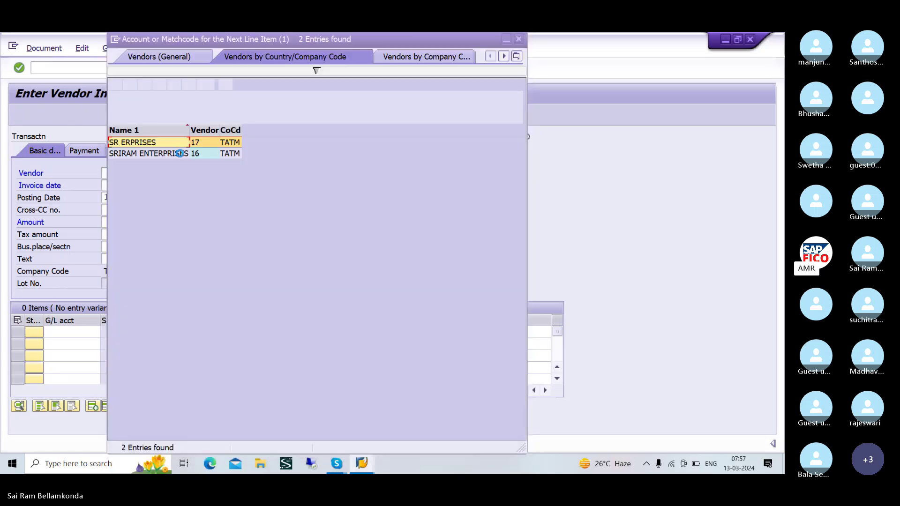
left_click(176, 154)
left_click(115, 85)
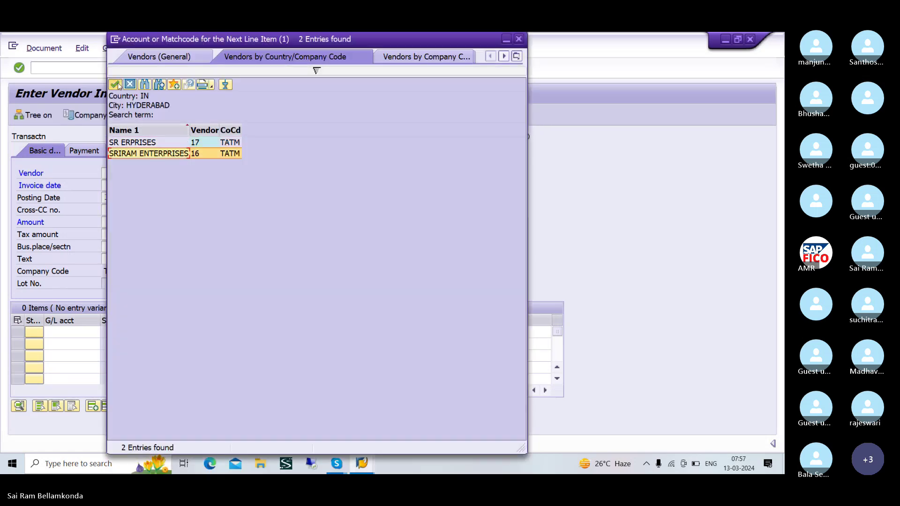
- Enter invoice date 13.03.2024, amount 10000 and text VENDOR INVOICE CREATION
left_click(133, 187)
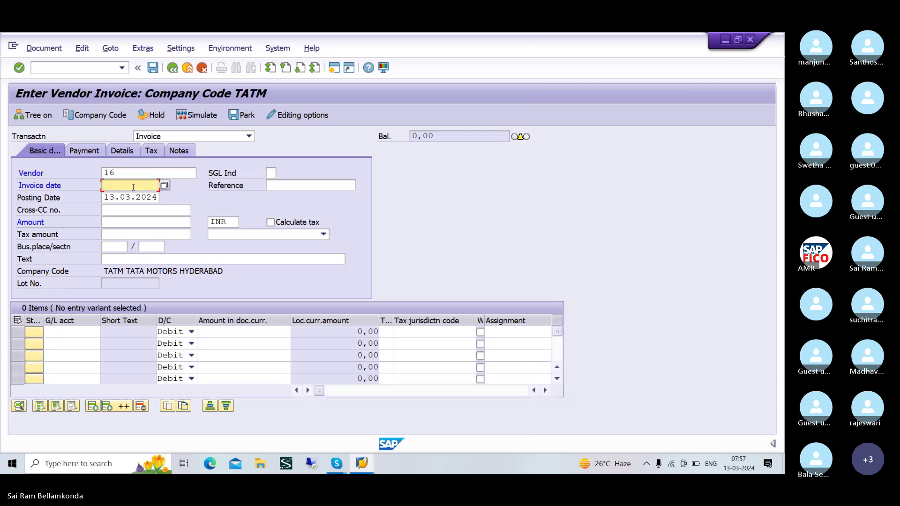
type("13.3")
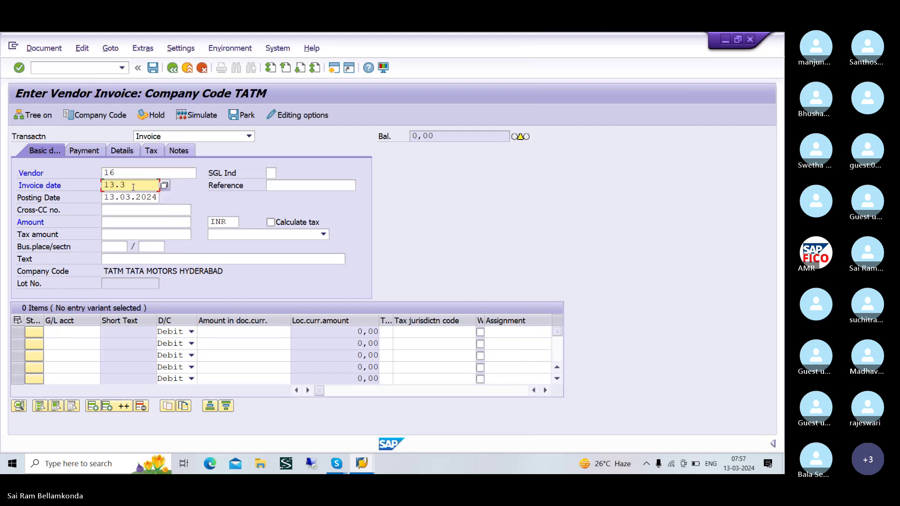
key("BackSpace")
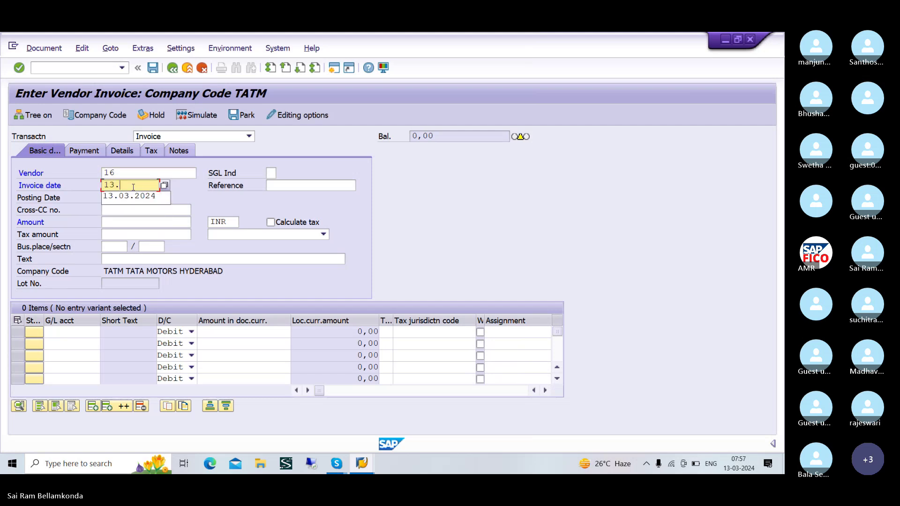
type("03.2024")
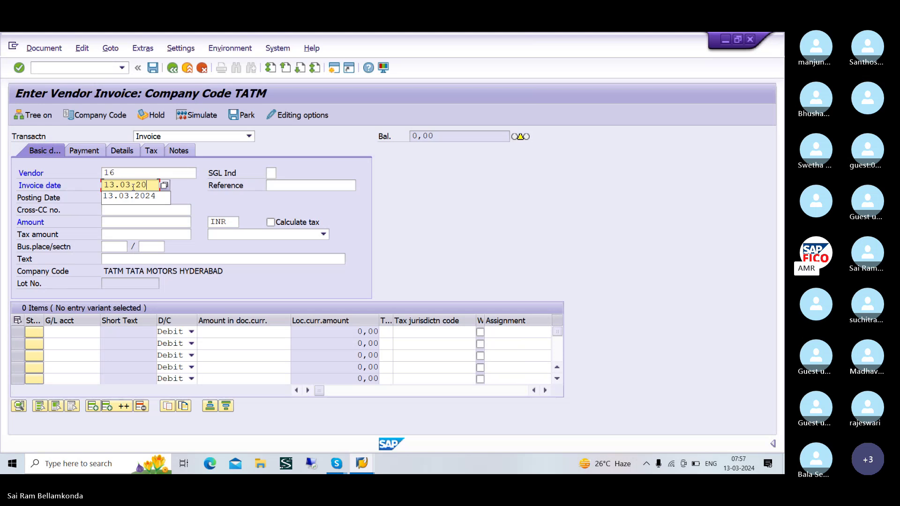
left_click(132, 220)
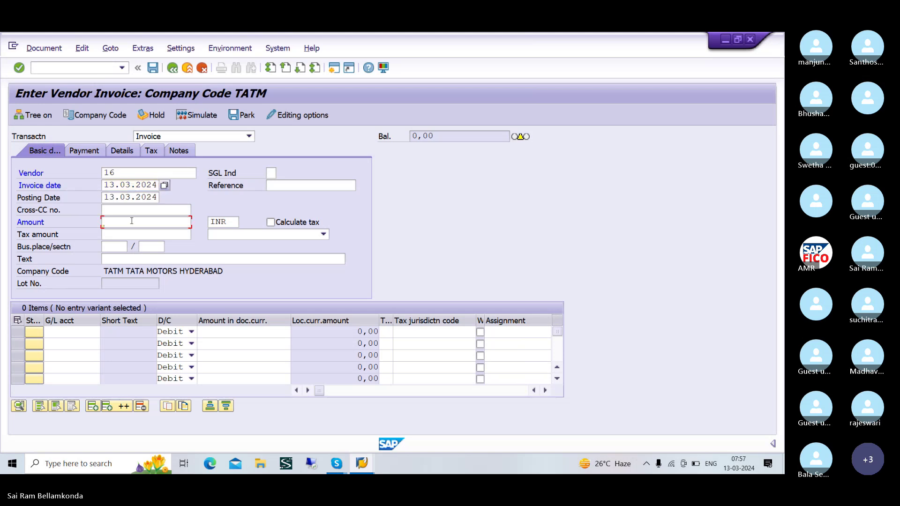
type("10000")
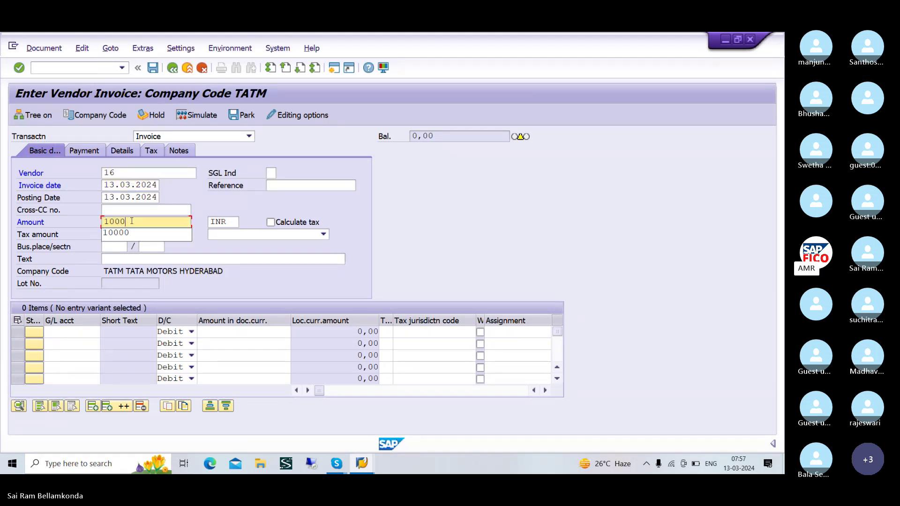
left_click(177, 261)
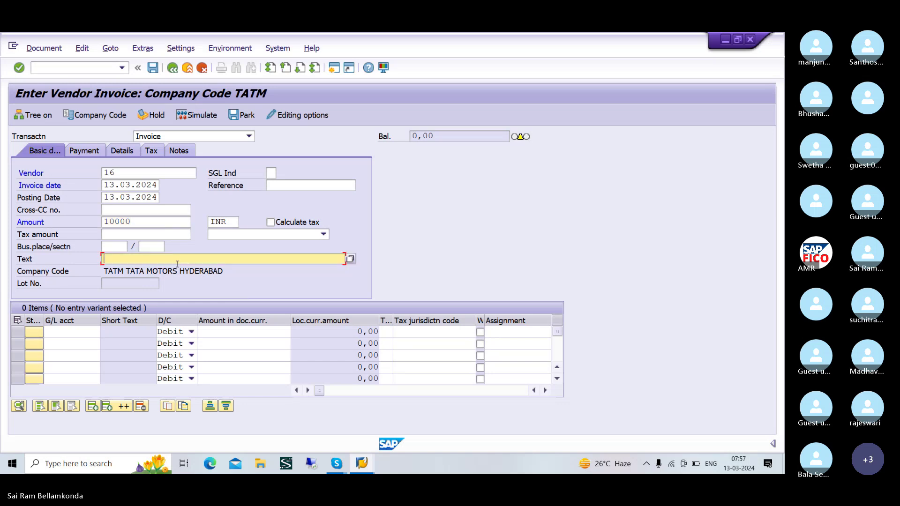
type("V")
left_click(180, 273)
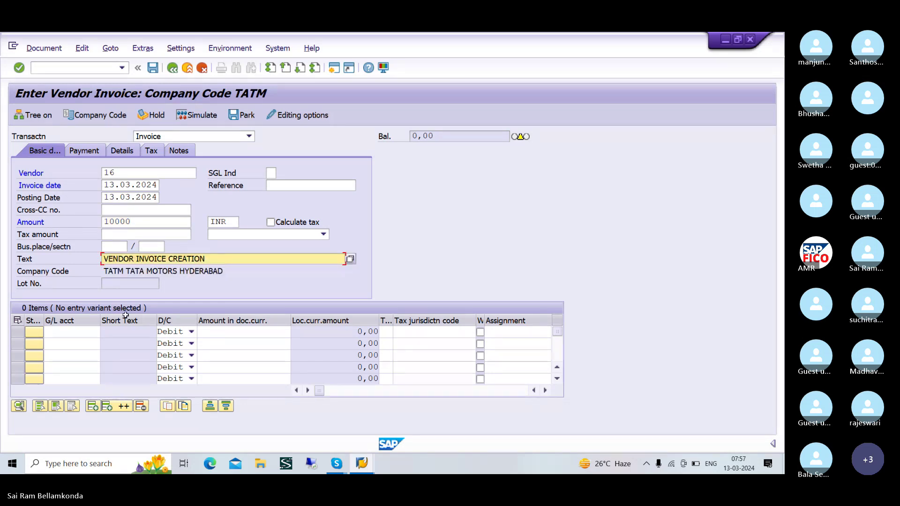
- Add a line item debiting raw material G/L account 200105 for 10.000
left_click(85, 335)
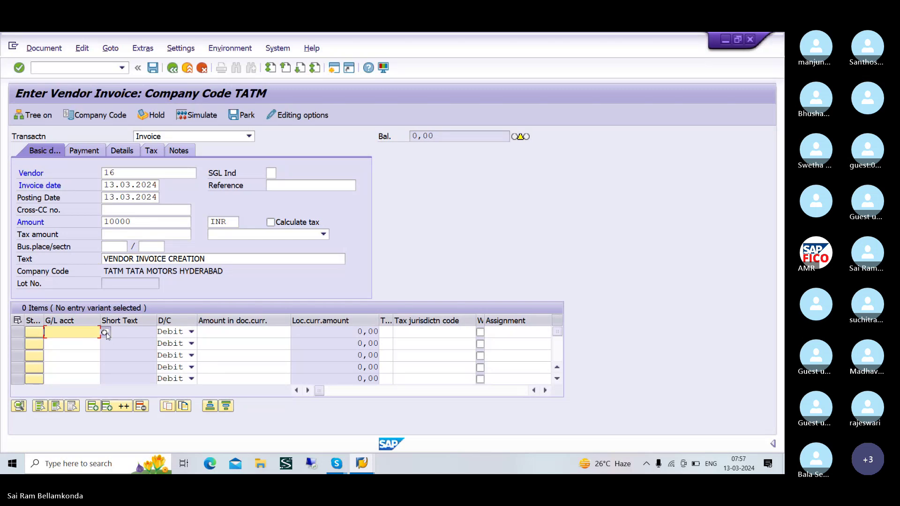
left_click(105, 332)
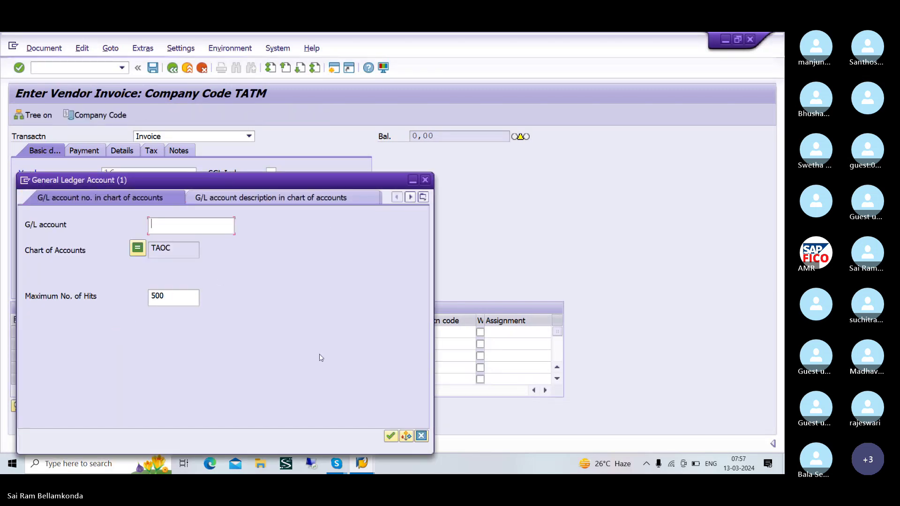
left_click(390, 436)
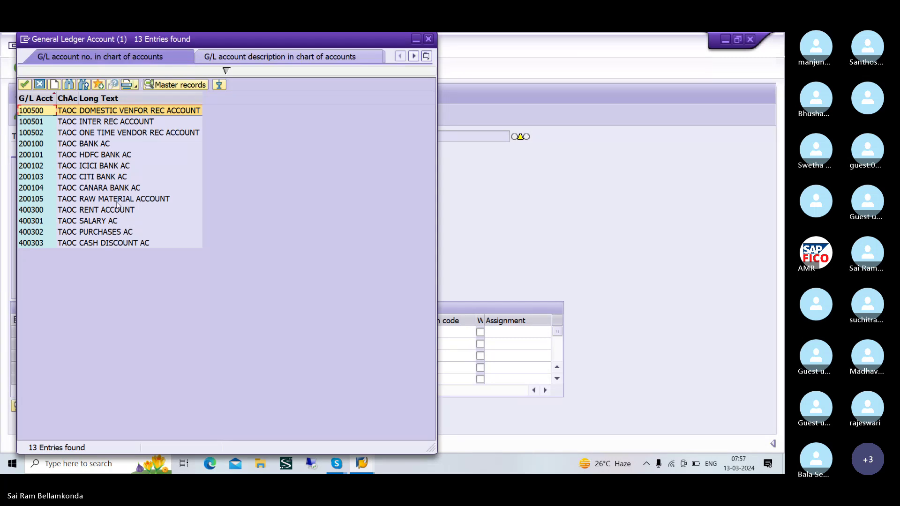
left_click(109, 200)
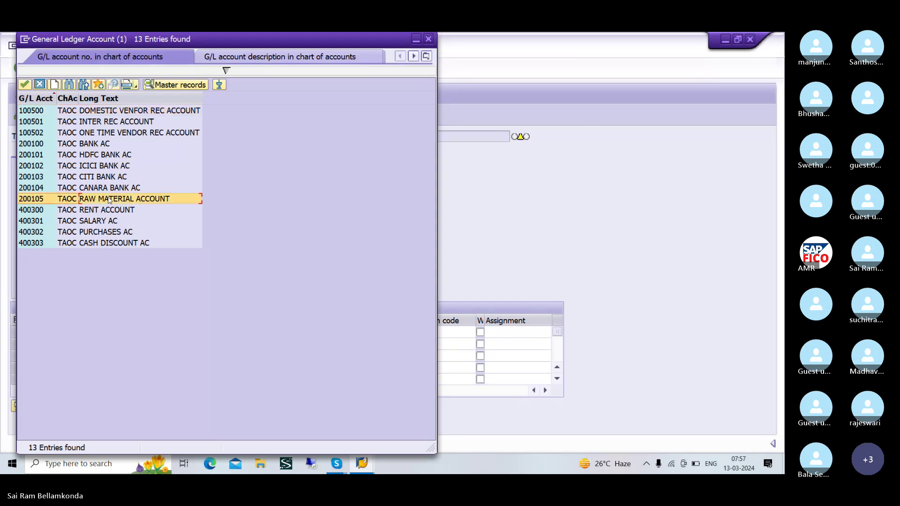
left_click(24, 85)
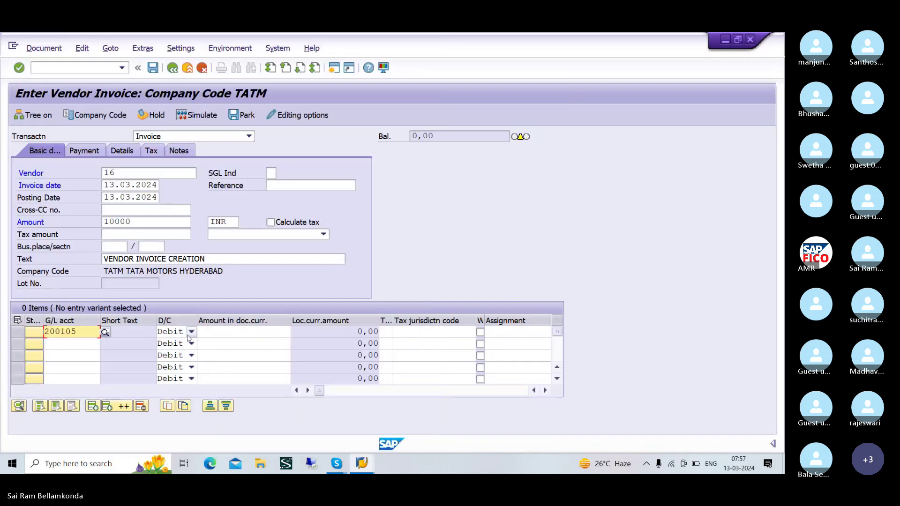
left_click(230, 333)
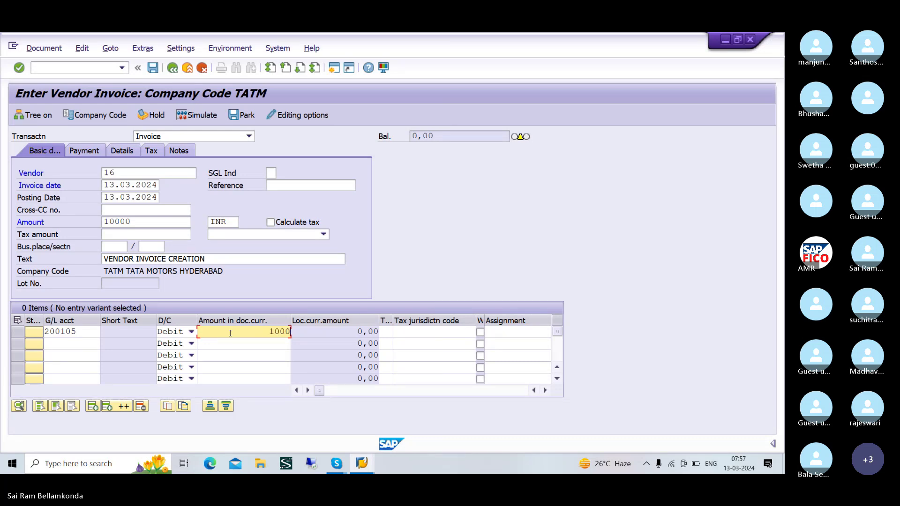
type("10.000")
key("Return")
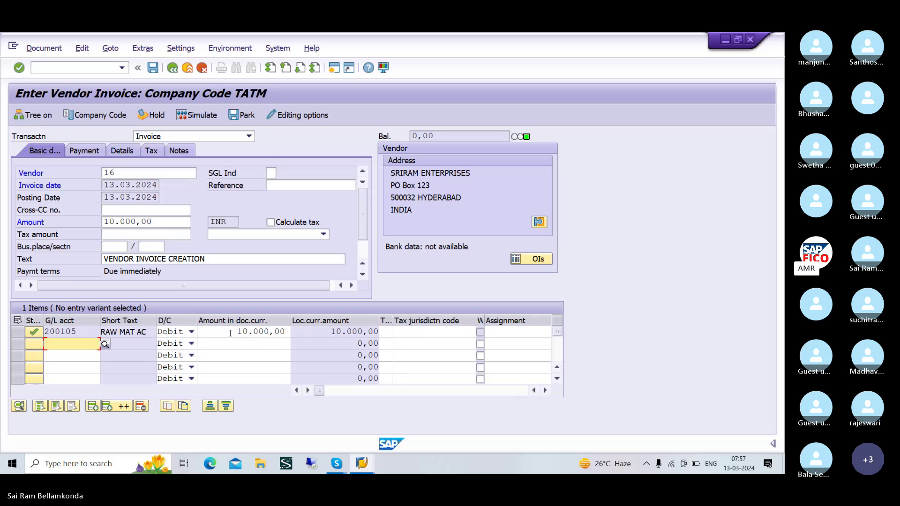
left_click(230, 332)
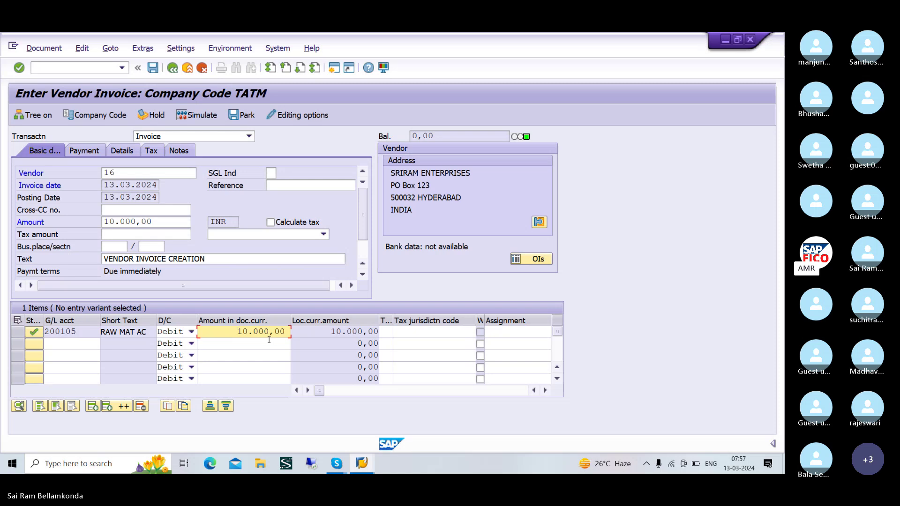
- Simulate the invoice's accounting entries, then post it as document 504
left_click(197, 115)
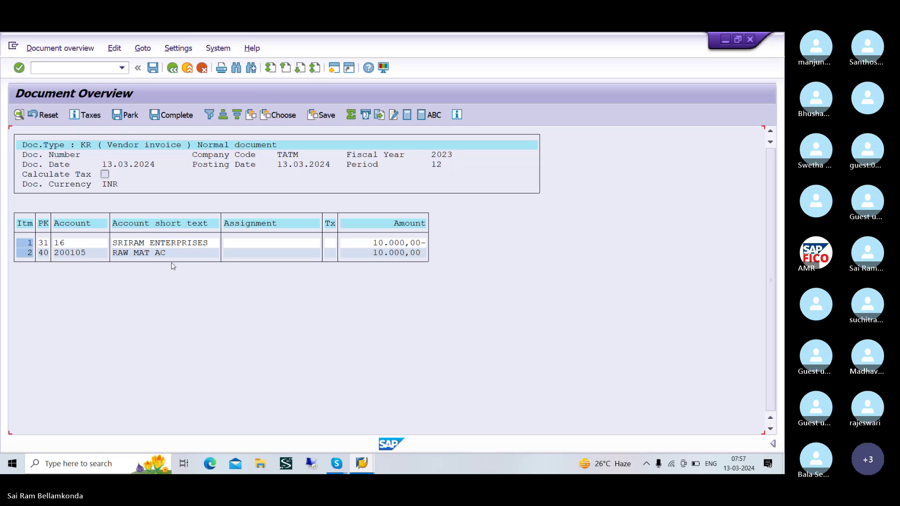
left_click(152, 68)
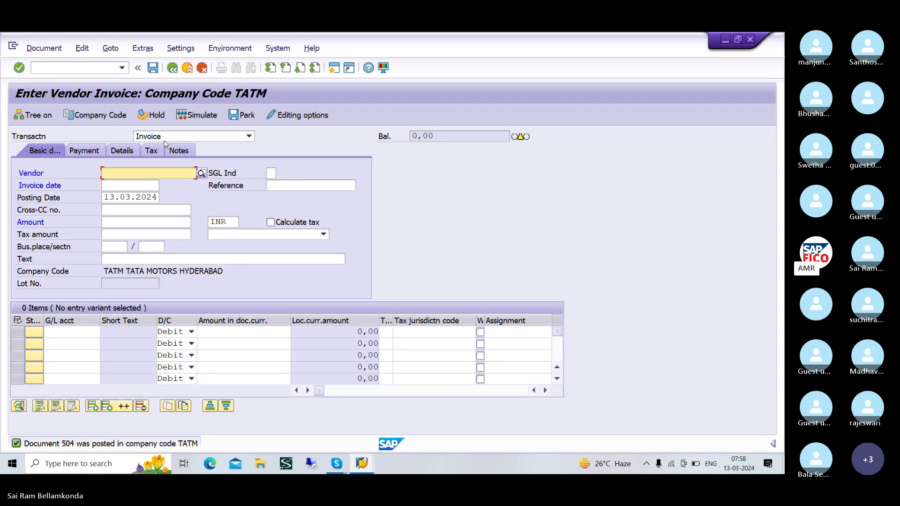
- Copy document 504 via Post with Reference and post the copy as document 505
left_click(109, 48)
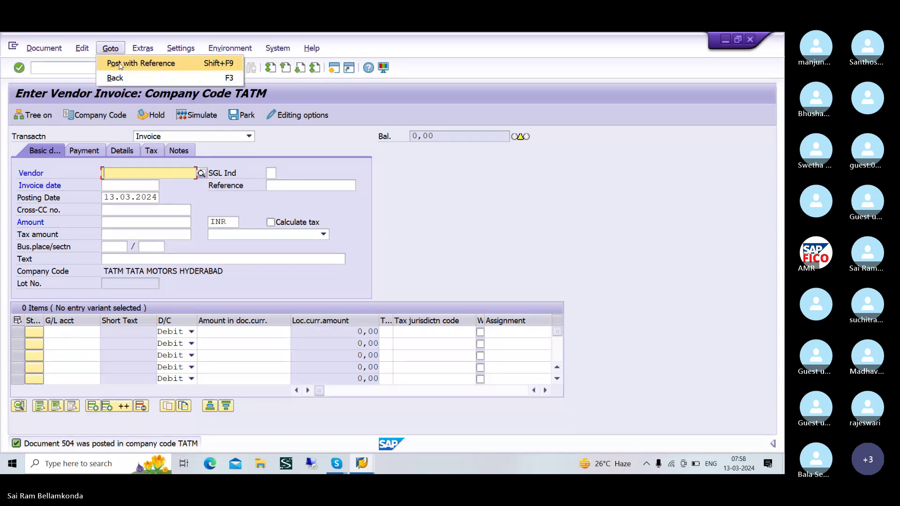
left_click(120, 64)
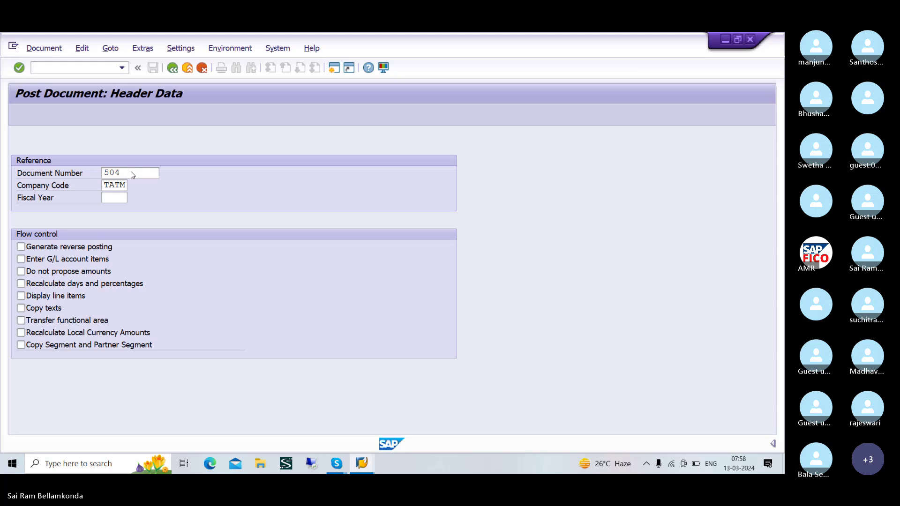
key("Return")
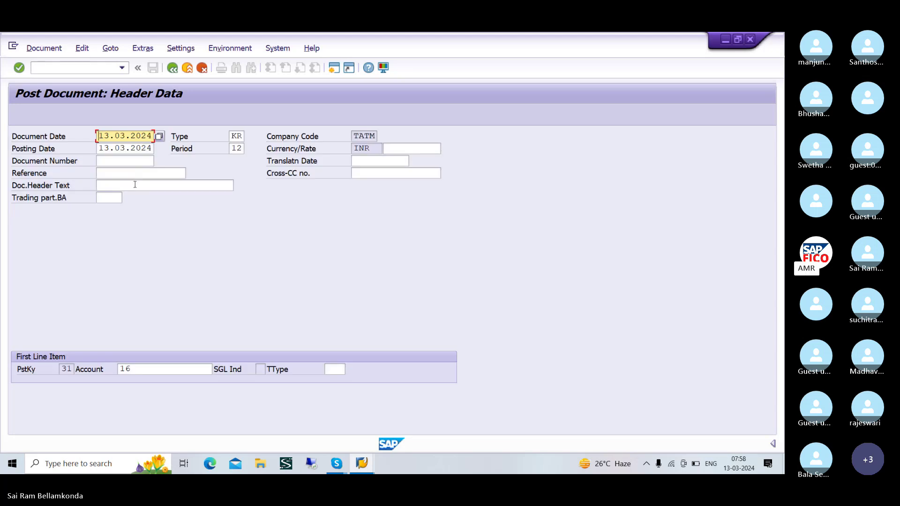
key("Return")
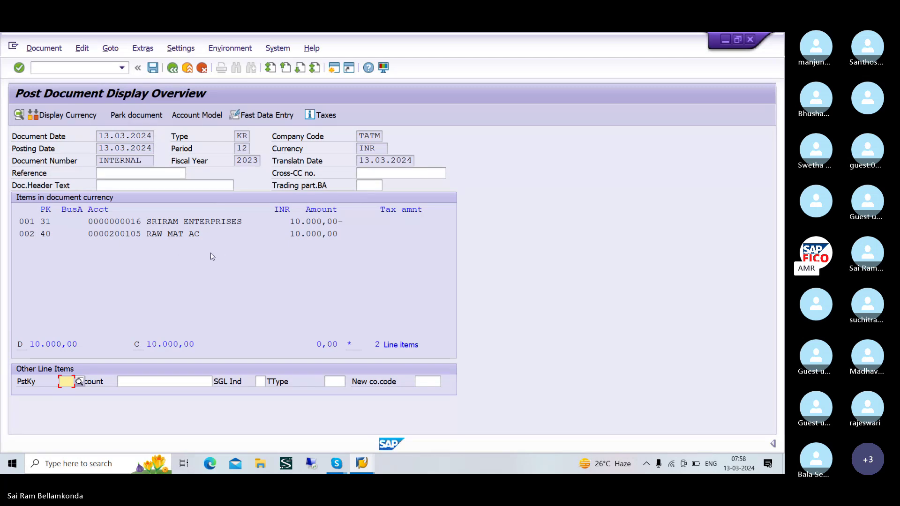
left_click(153, 68)
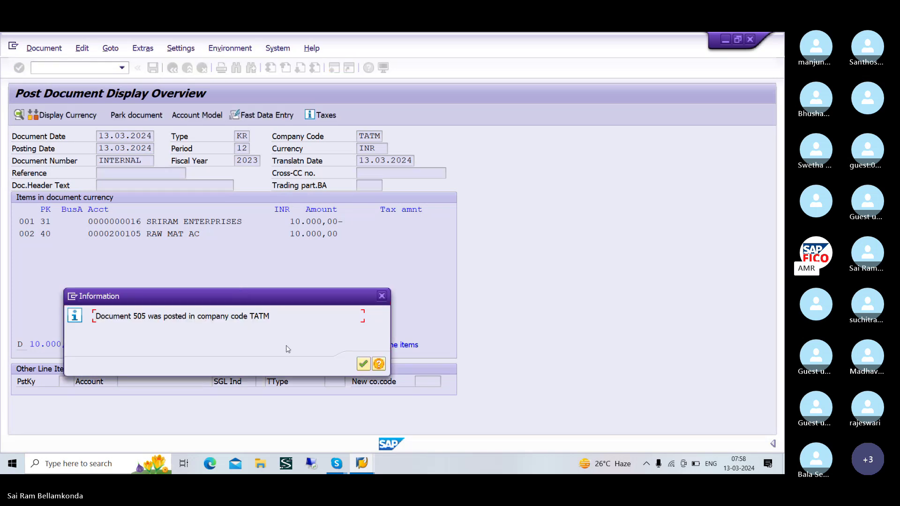
left_click(363, 365)
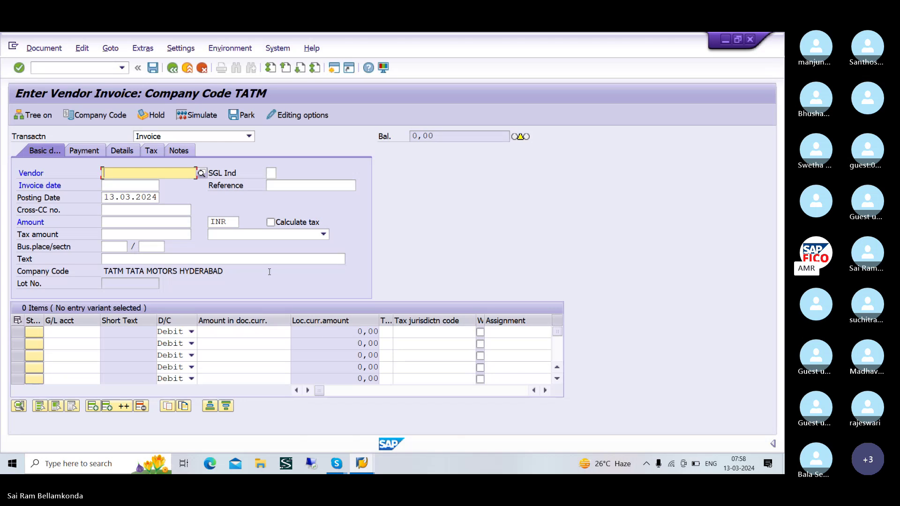
- Copy document 505 via Post with Reference and post the copy as document 506
left_click(112, 49)
left_click(117, 65)
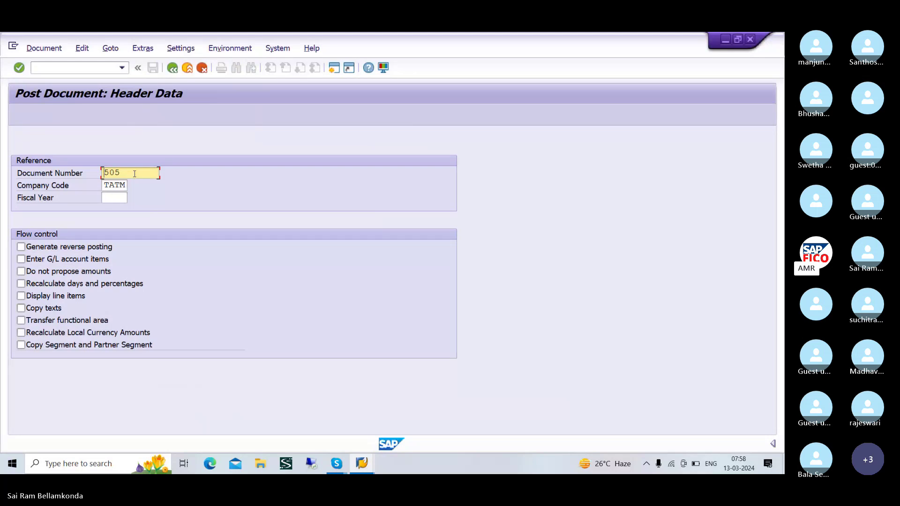
key("Return")
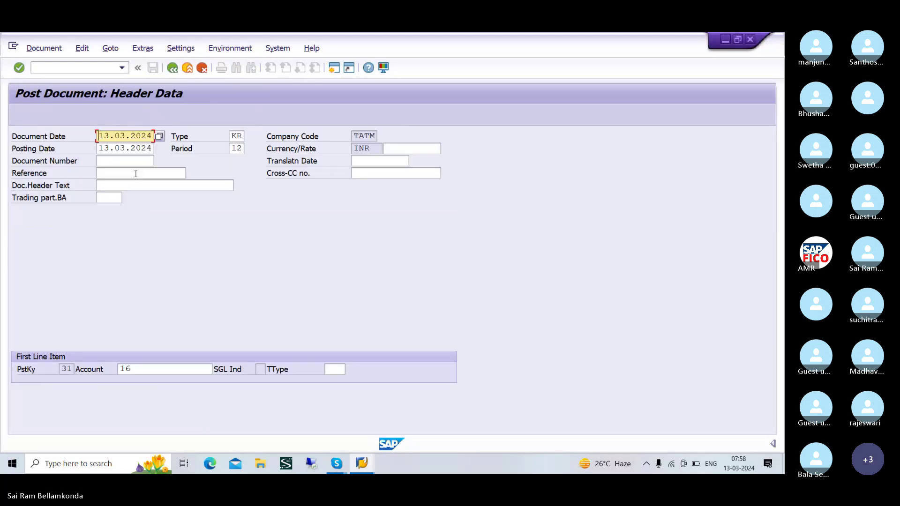
key("Return")
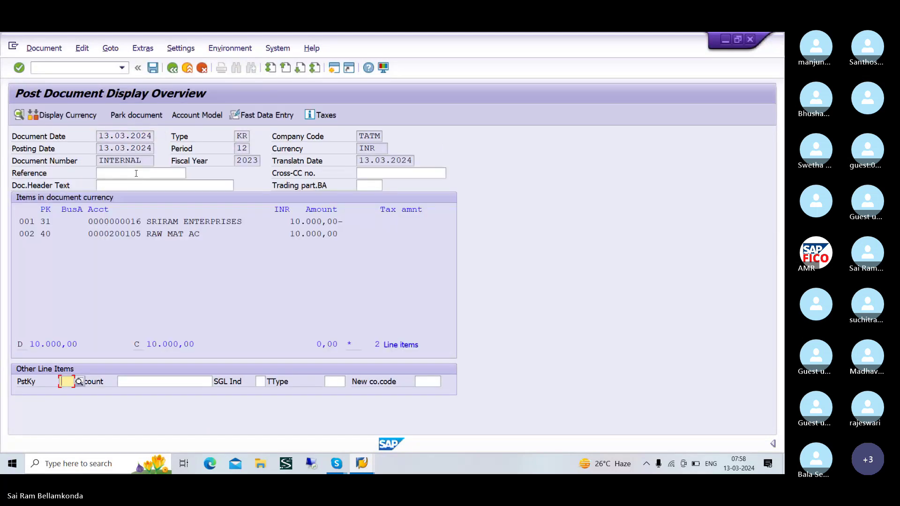
left_click(153, 68)
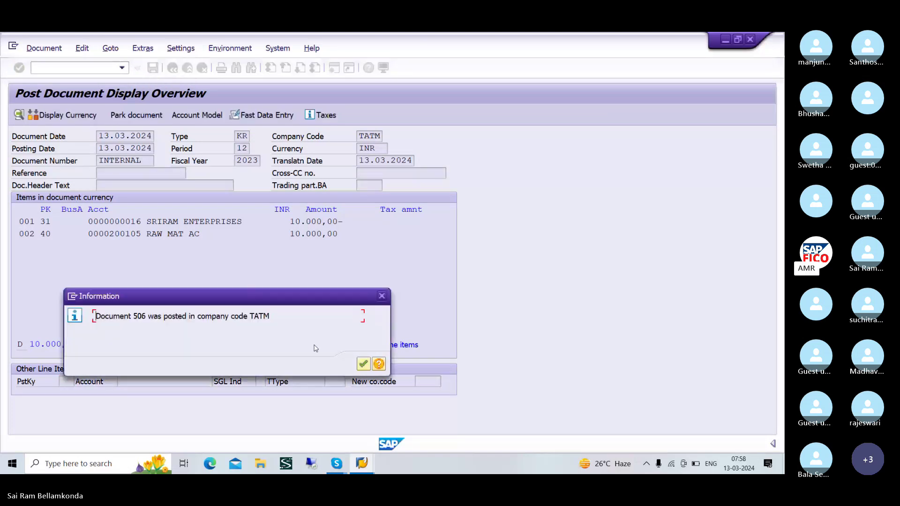
left_click(364, 365)
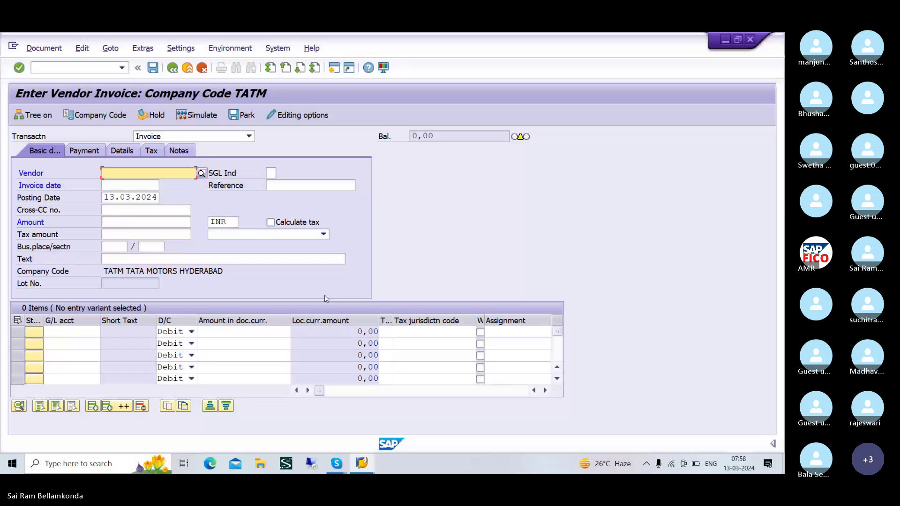
left_click(111, 48)
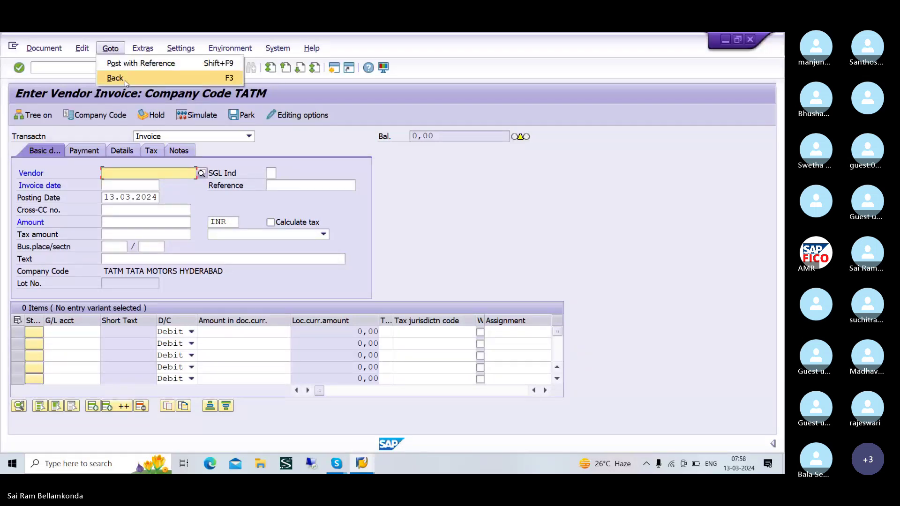
- Post a copy of document 506 as invoice 507 and dismiss the confirmation
left_click(141, 63)
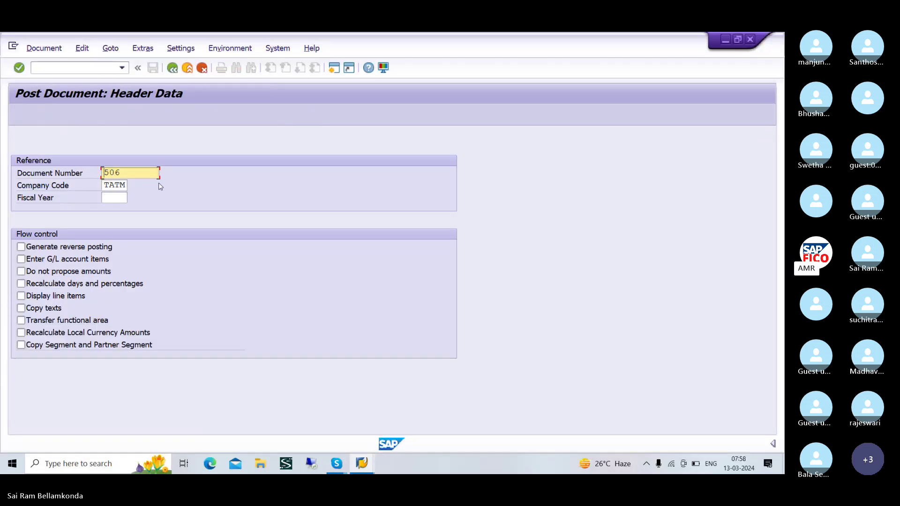
key("Return")
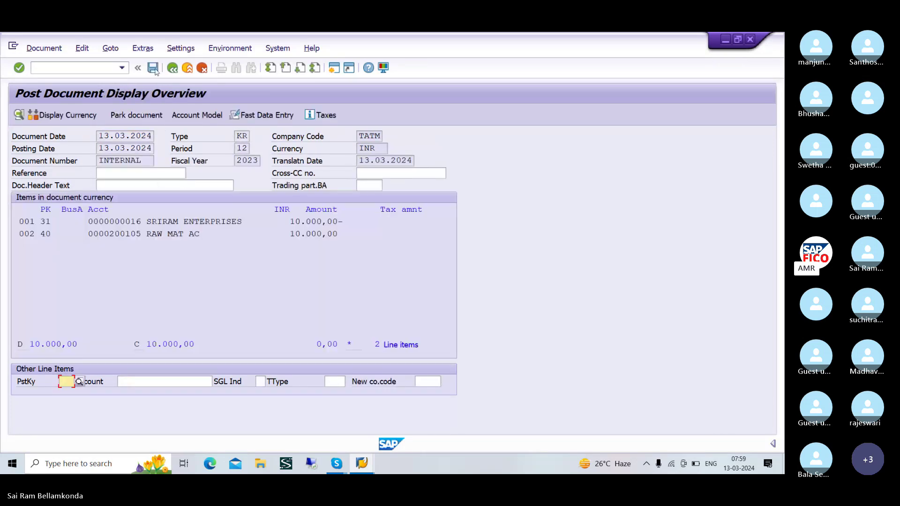
left_click(153, 69)
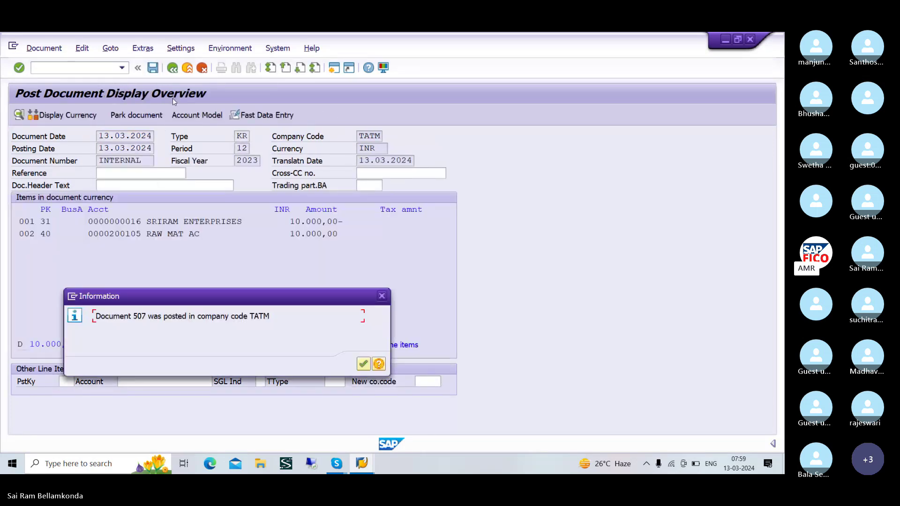
left_click(363, 364)
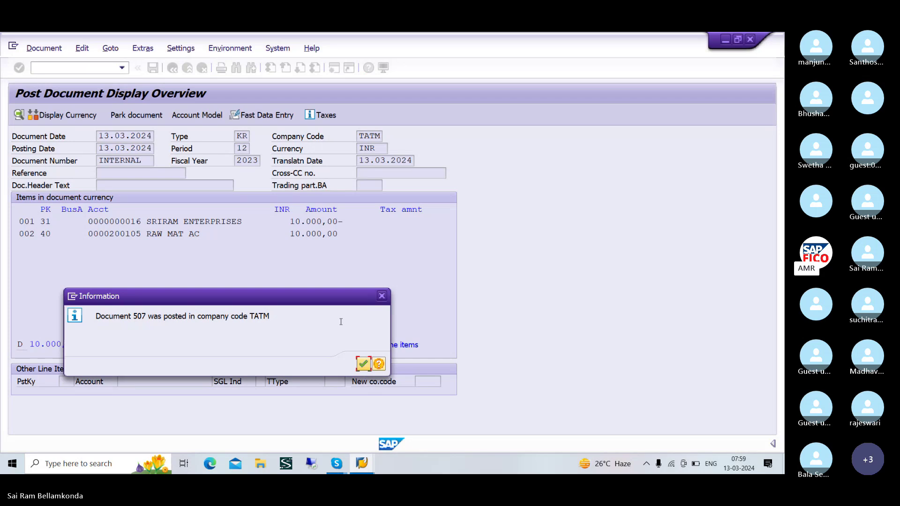
left_click(360, 364)
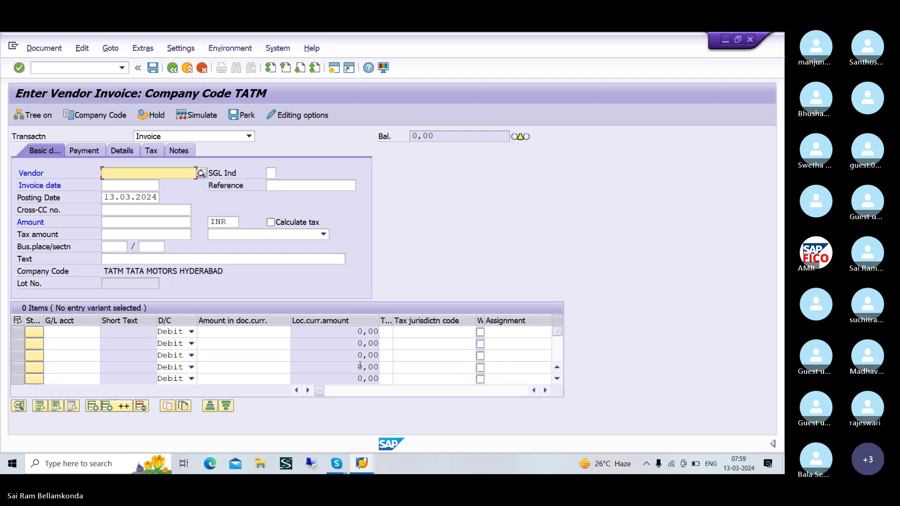
- Refresh the vendor line item list, then restart the selection with /NFBL1N
key("alt+Tab")
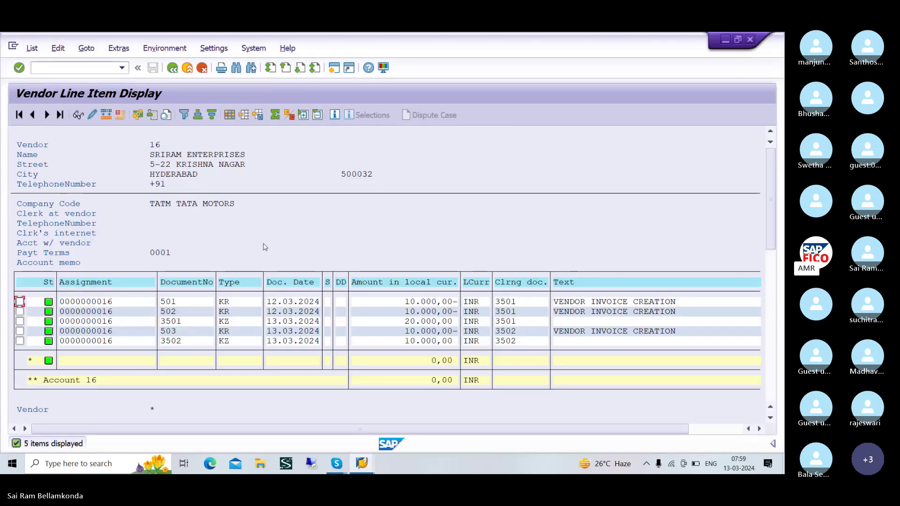
left_click(32, 48)
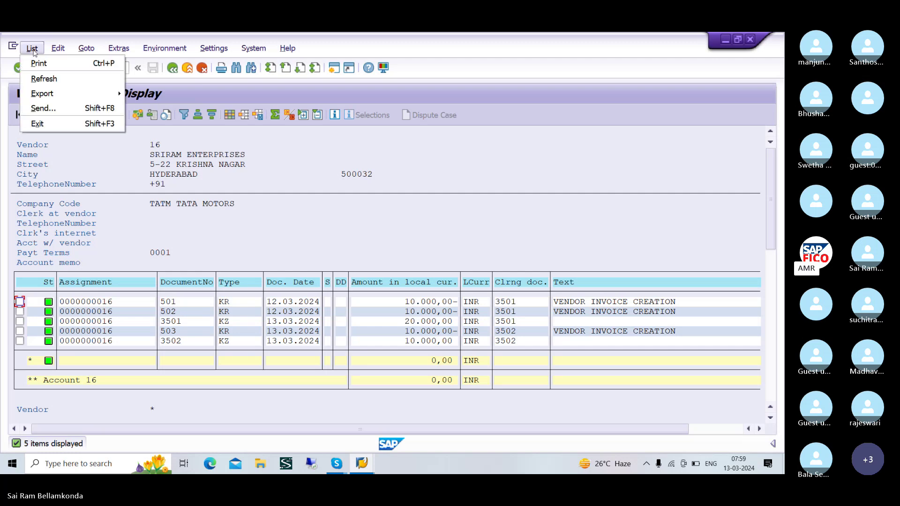
left_click(44, 79)
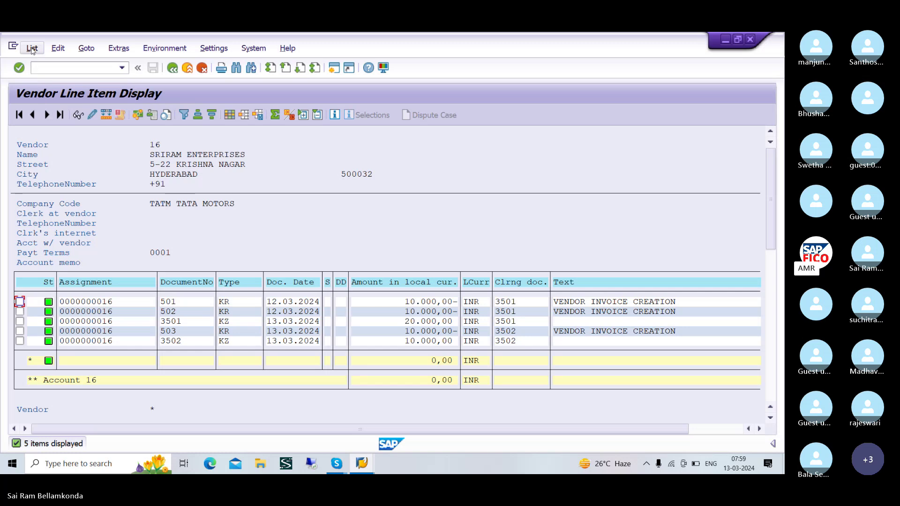
left_click(64, 69)
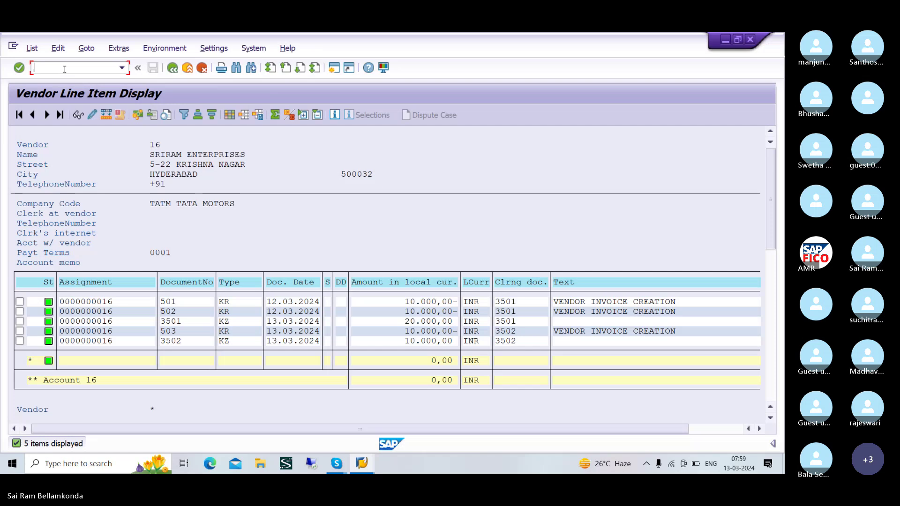
type("/NFBL1N")
key("Return")
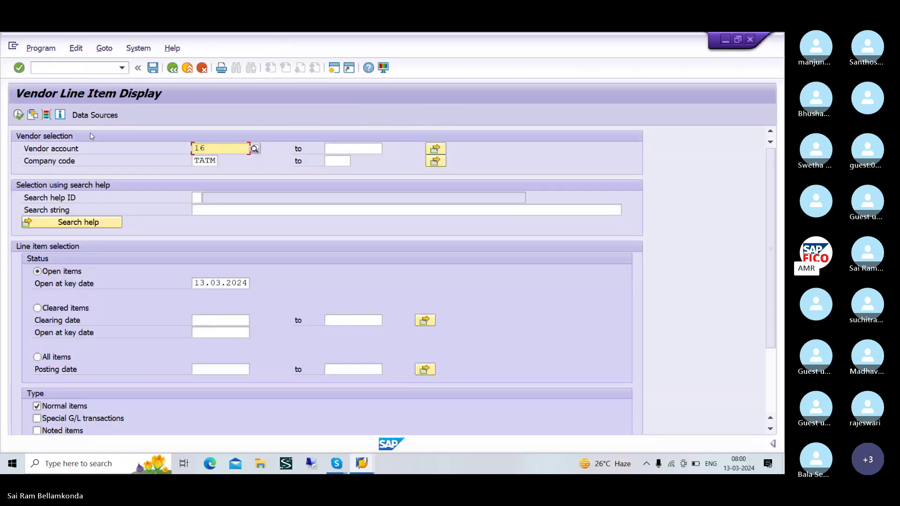
- Run the report showing open invoices 504–507 totalling 40,000, then open a new session
left_click(18, 115)
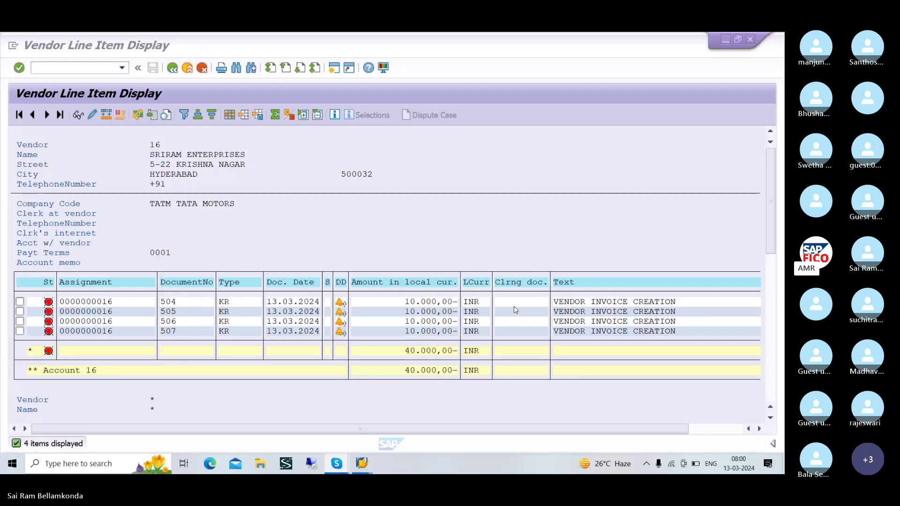
key("alt+Tab")
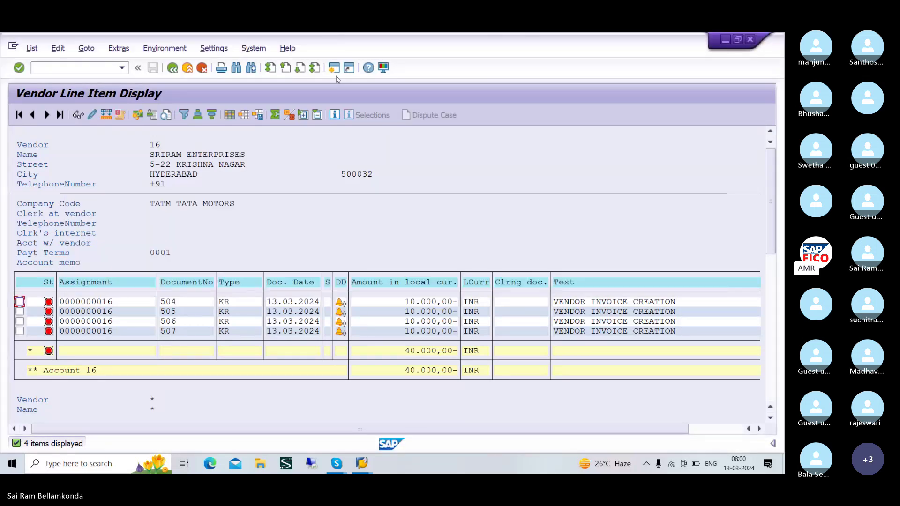
left_click(334, 69)
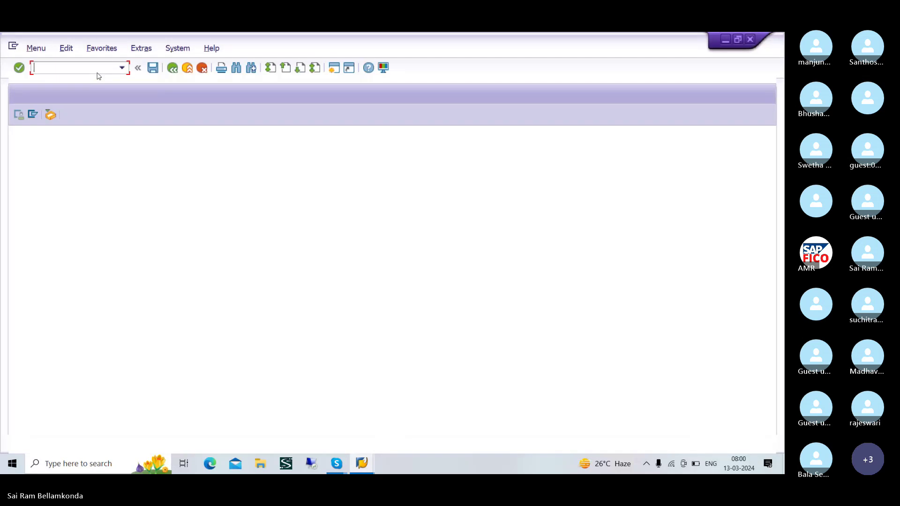
- Start F-53 dated 13.03.2024 with bank account 200100
type("/")
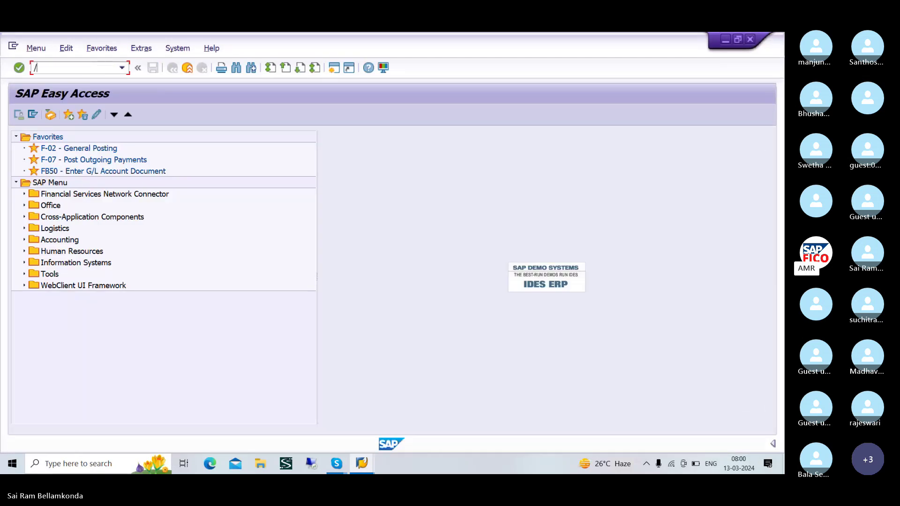
type("NF-53")
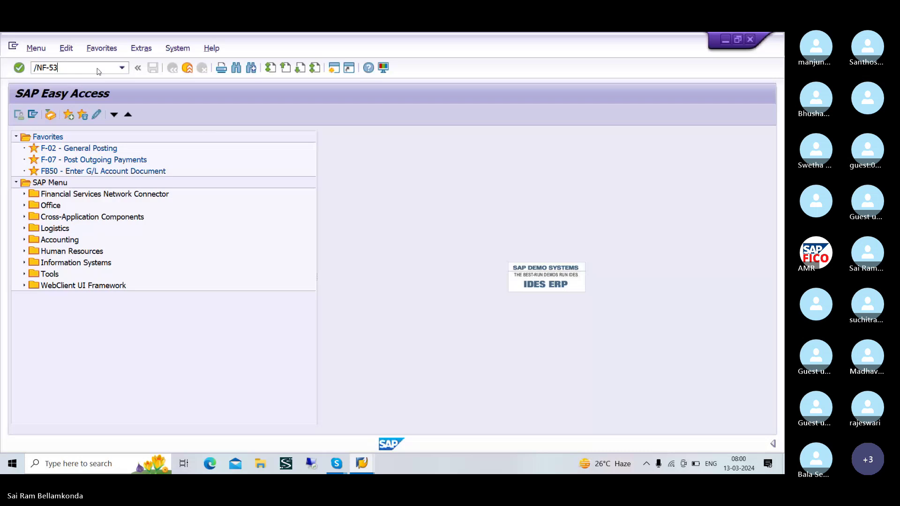
key("Return")
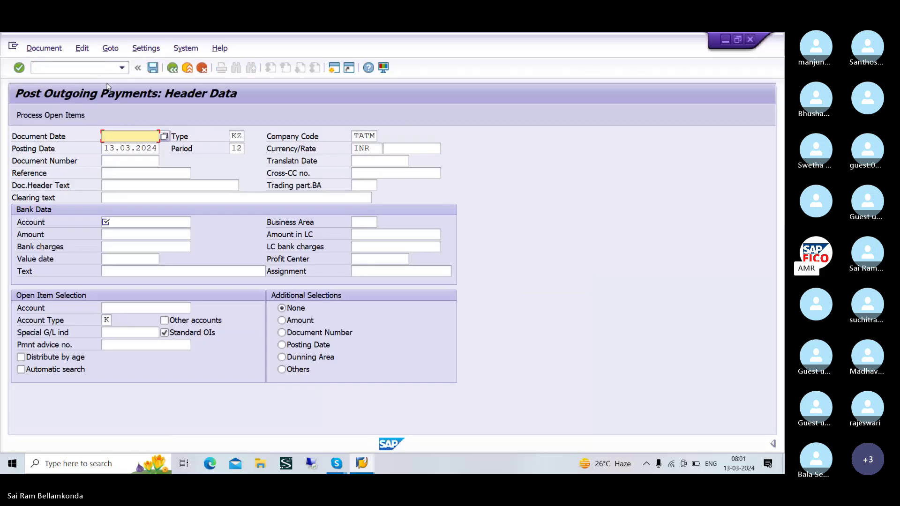
type("13.")
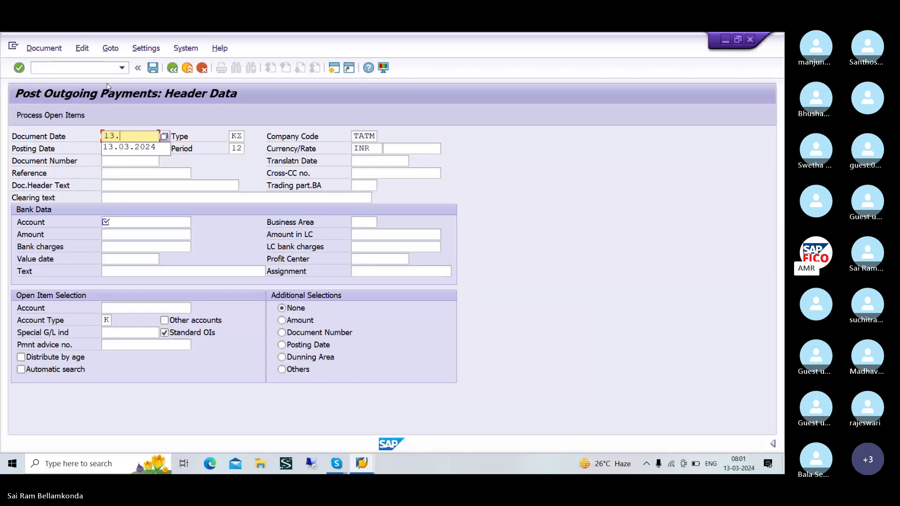
type("03.2024")
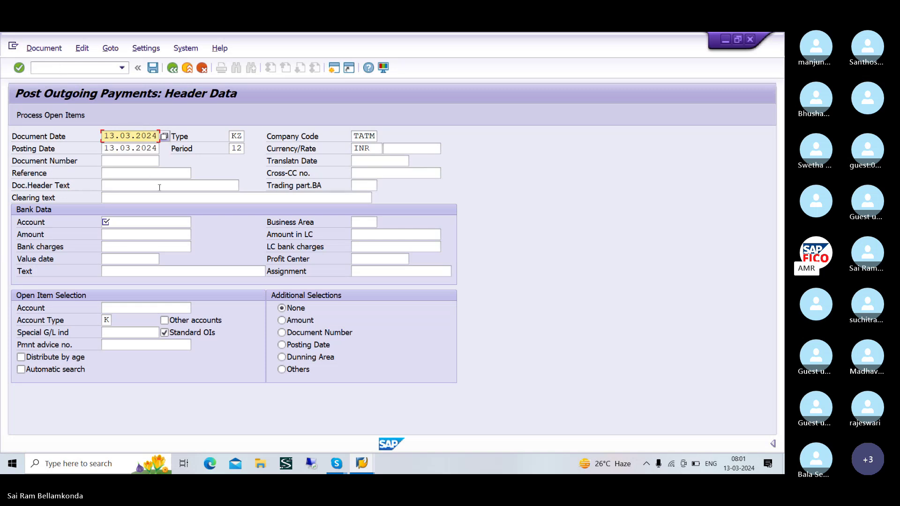
left_click(139, 223)
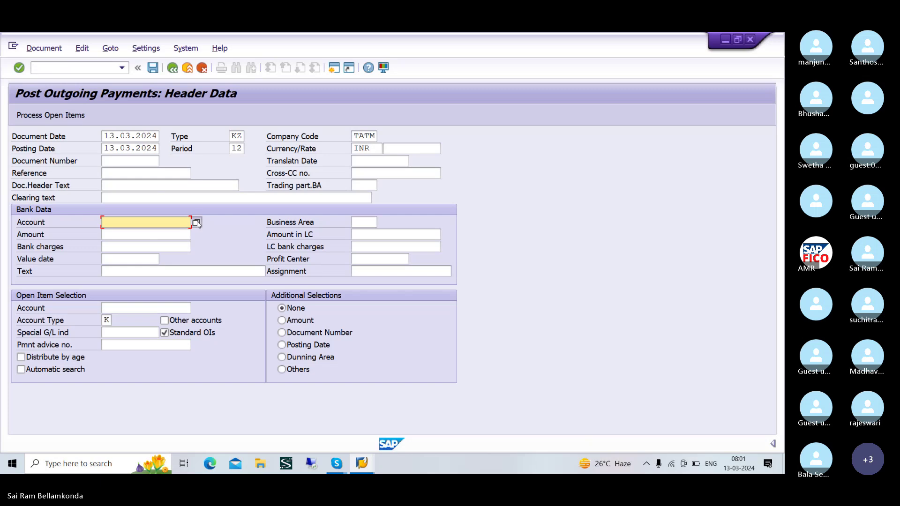
left_click(196, 222)
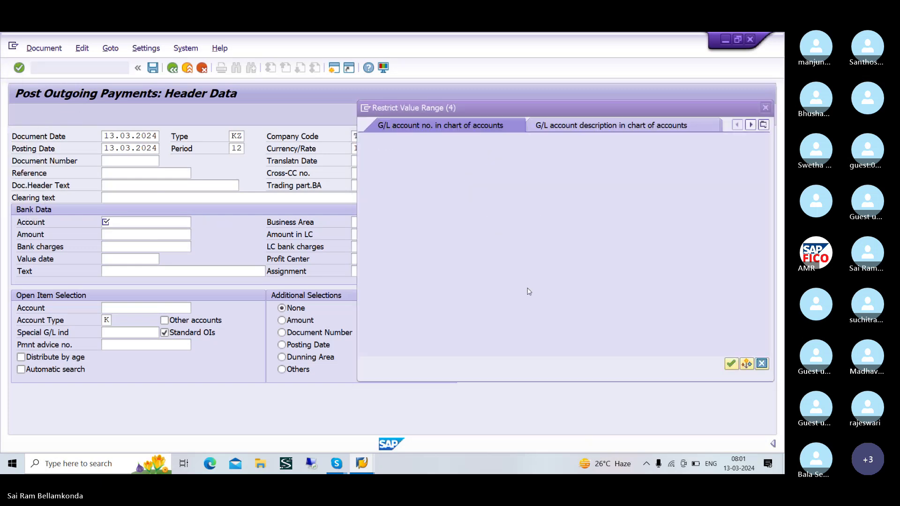
left_click(731, 364)
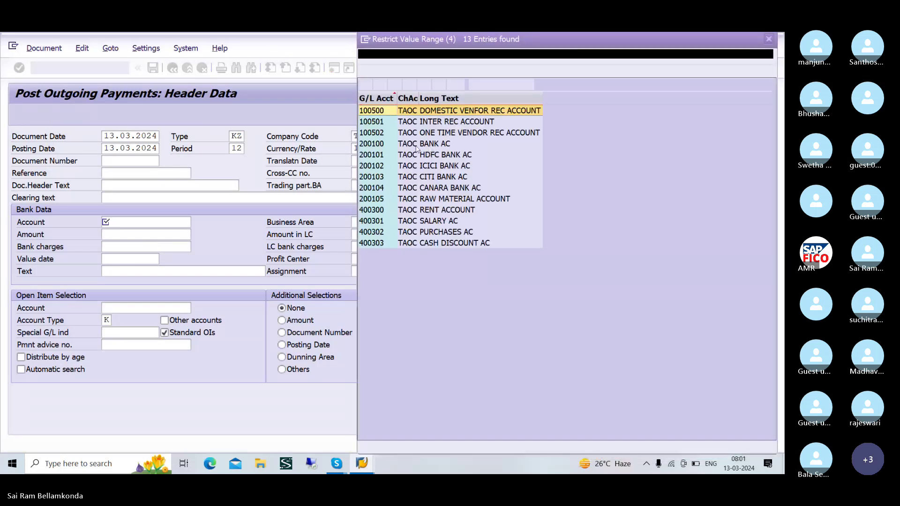
left_click(383, 148)
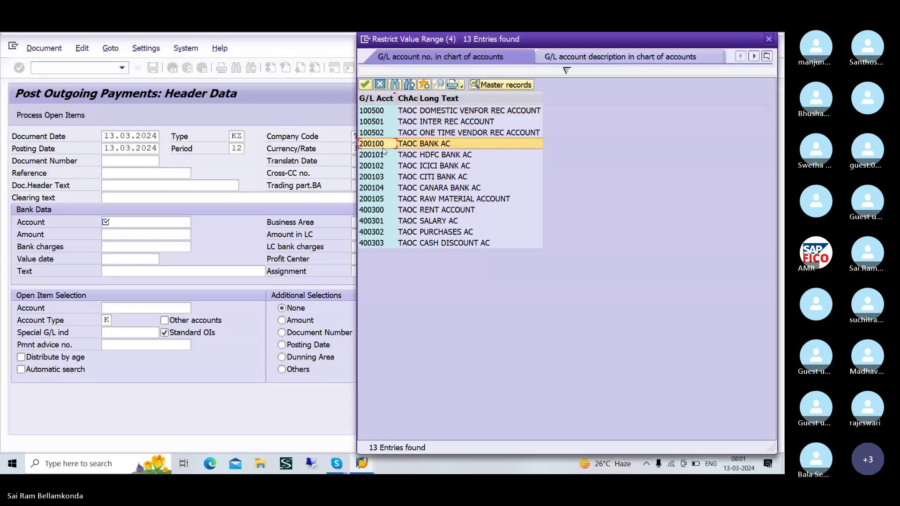
left_click(365, 85)
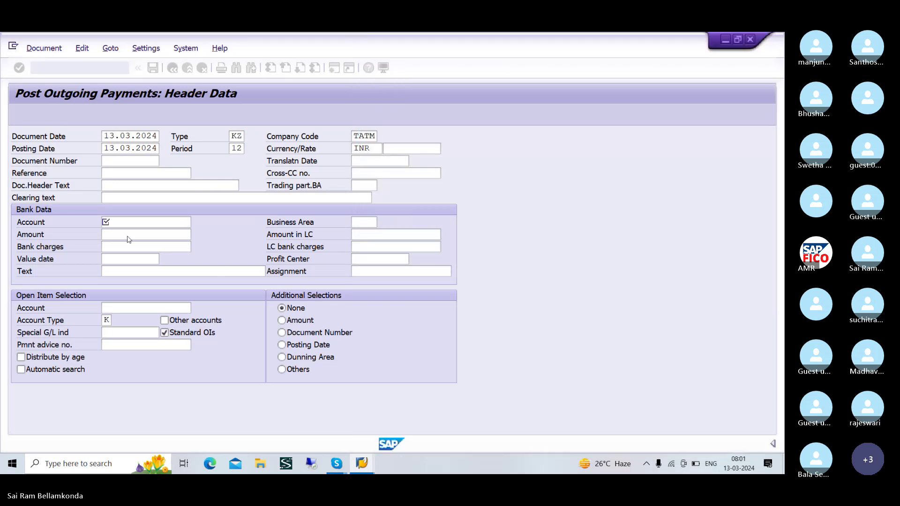
- Enter payment amount 10000, choose vendor 16 and load its open items
left_click(128, 236)
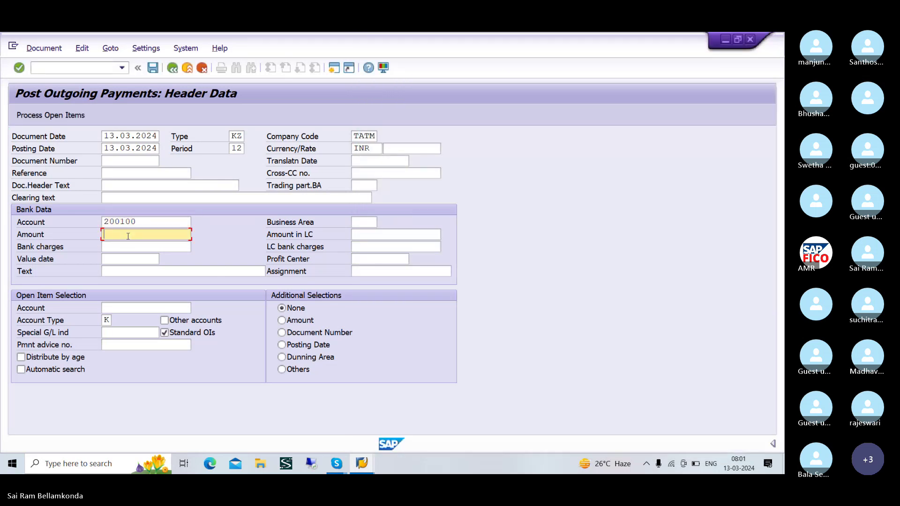
type("10000")
left_click(129, 308)
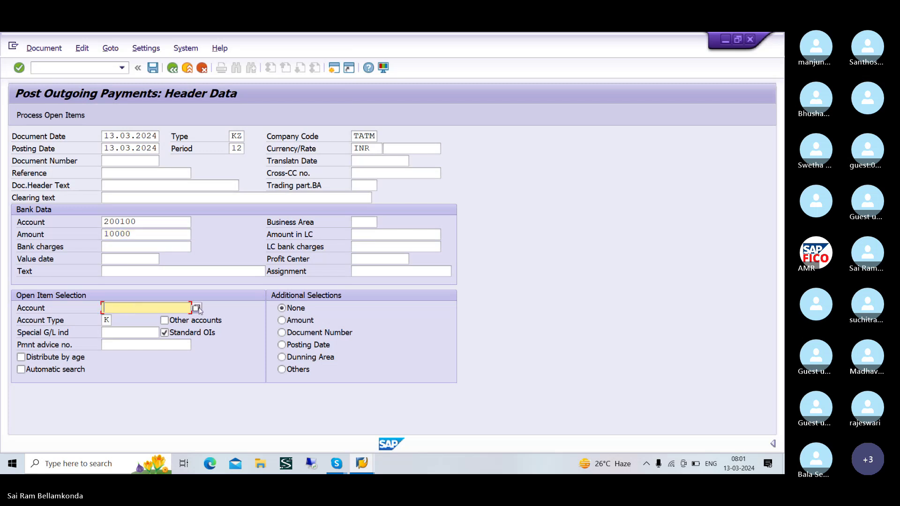
key("Return")
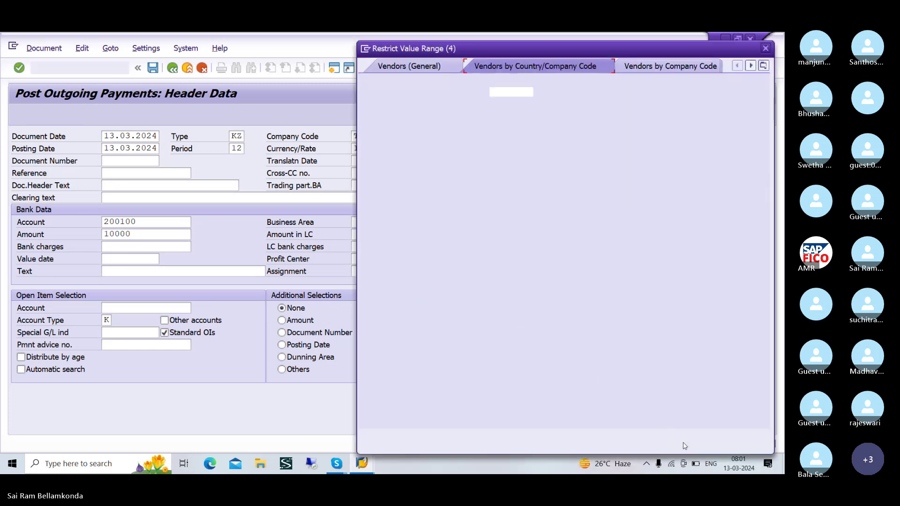
left_click(730, 436)
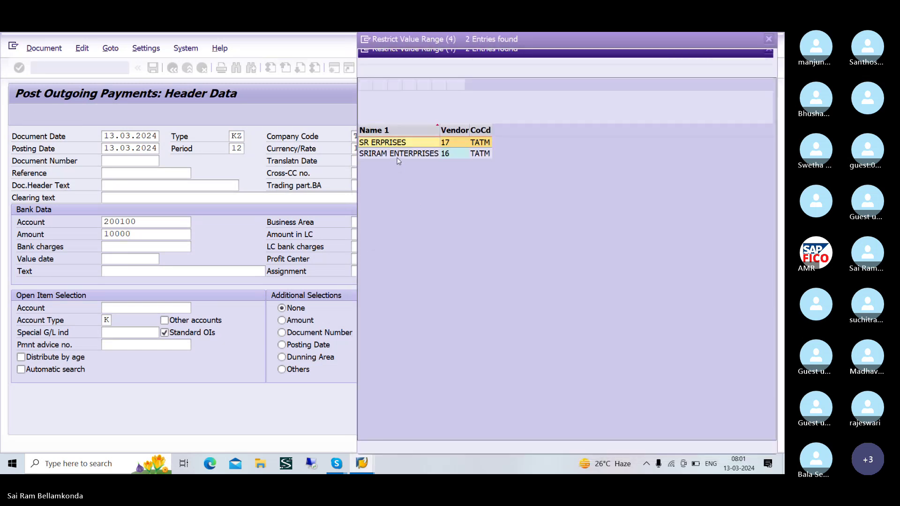
double_click(407, 156)
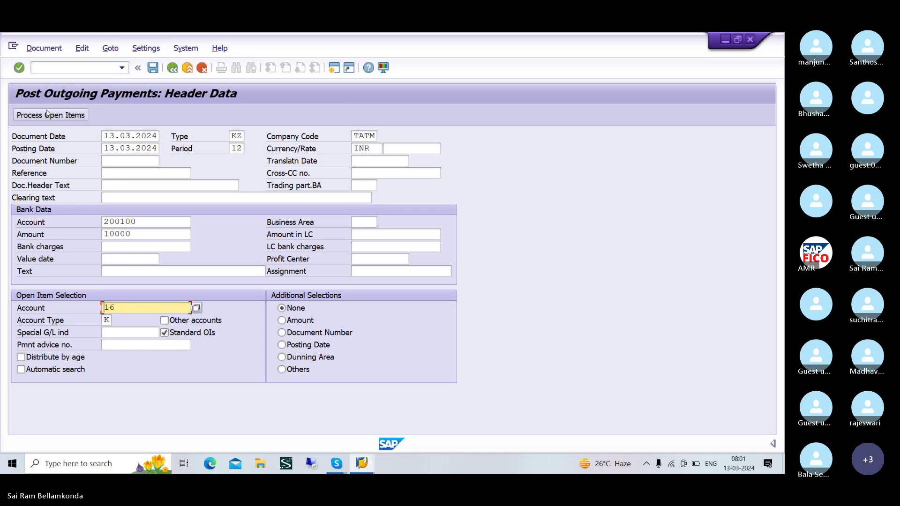
left_click(49, 115)
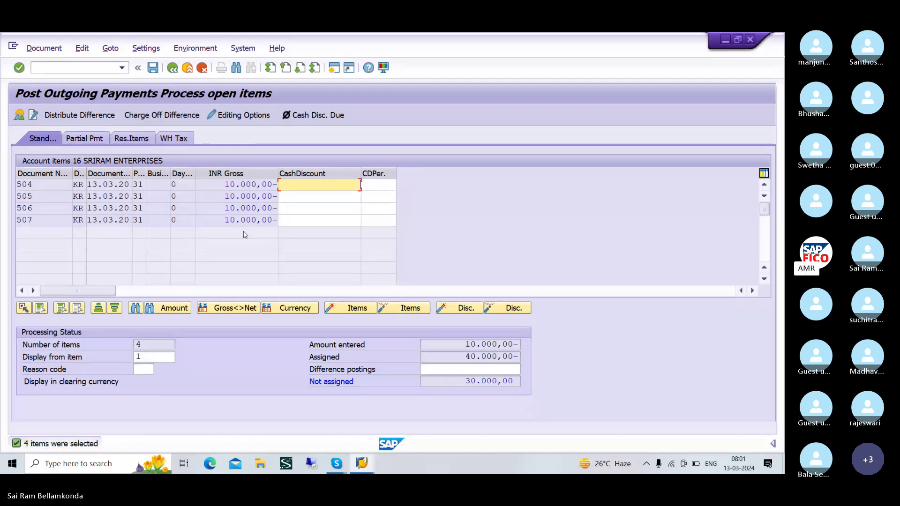
- On the Partial Pmt tab, remove the payment amounts from items 507, 506 and 505
left_click(71, 139)
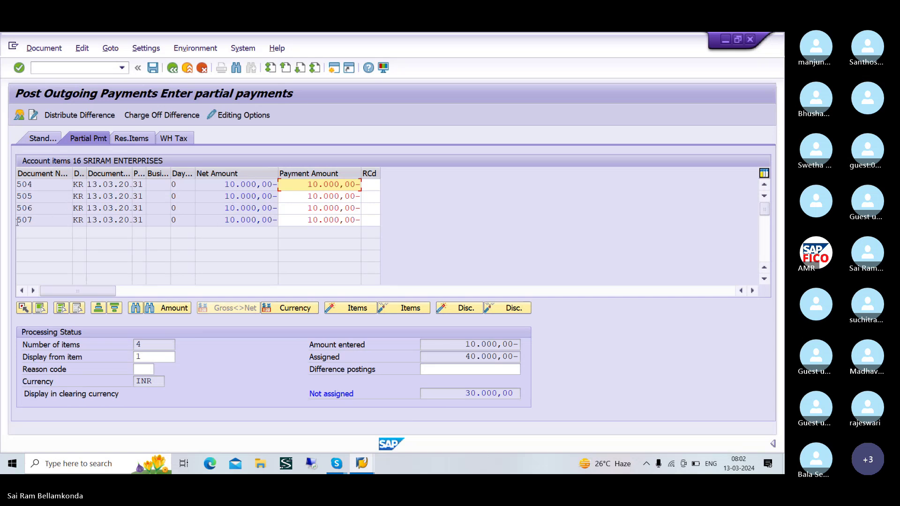
left_click(224, 221)
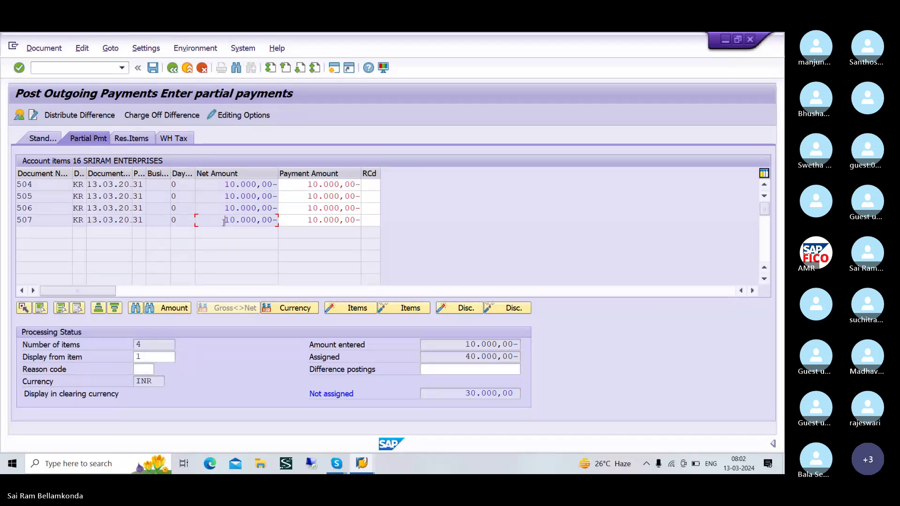
double_click(223, 223)
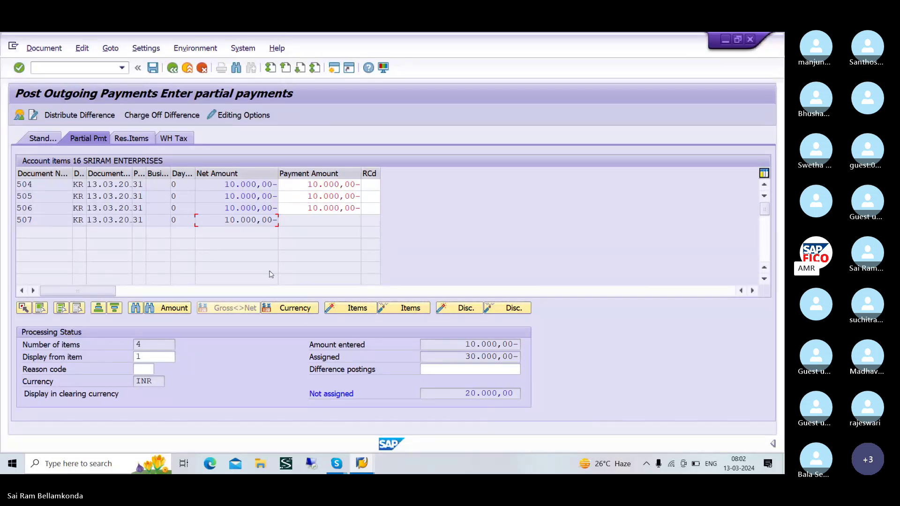
double_click(216, 209)
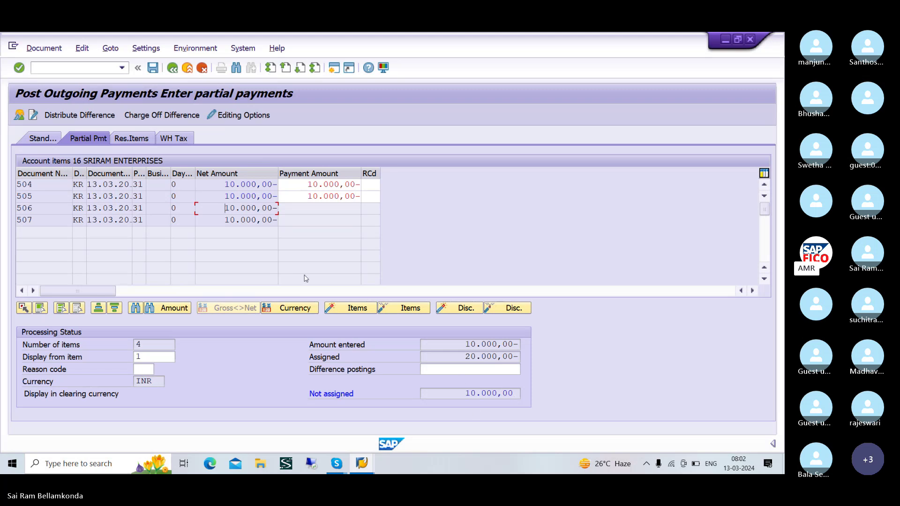
double_click(209, 198)
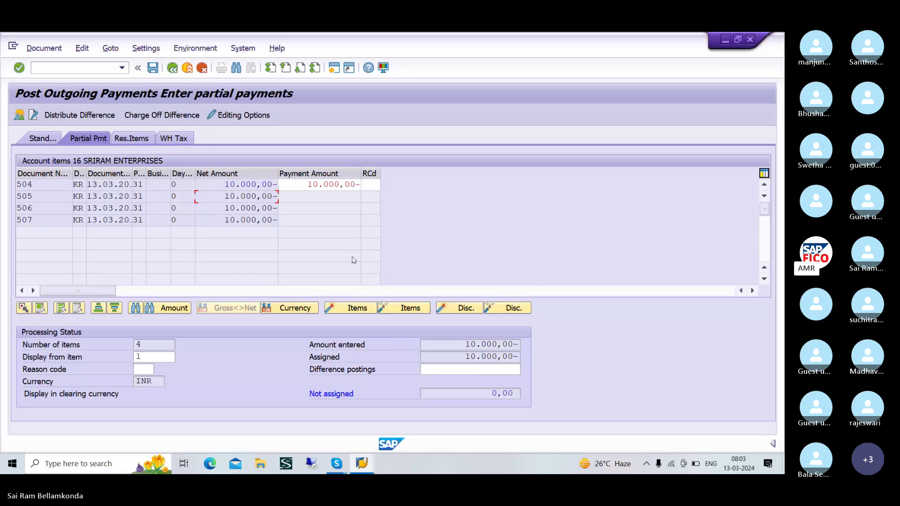
left_click(33, 51)
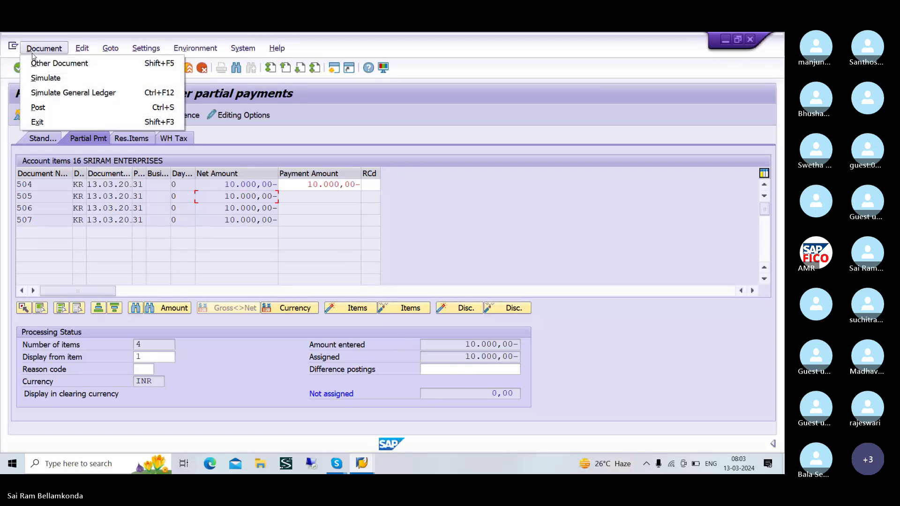
- Simulate and post the payment as document 3503, then switch to vendor 16's line item list
left_click(45, 78)
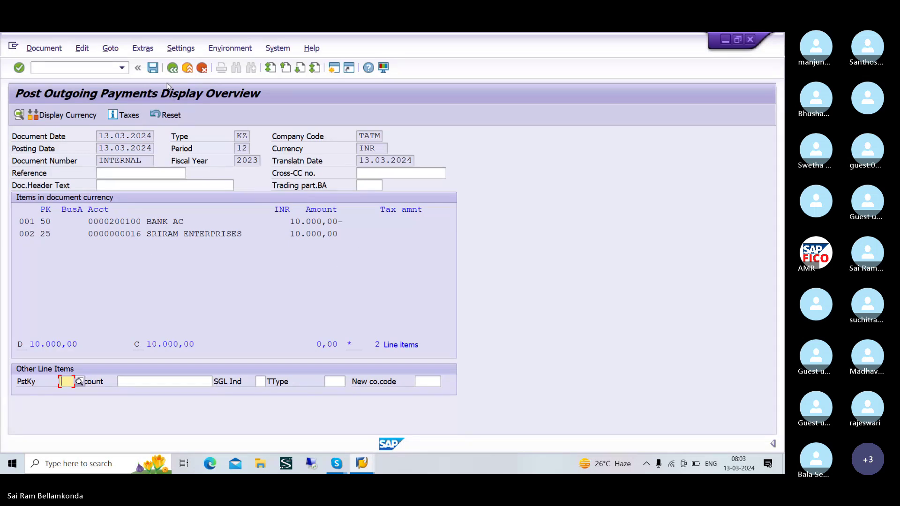
left_click(153, 68)
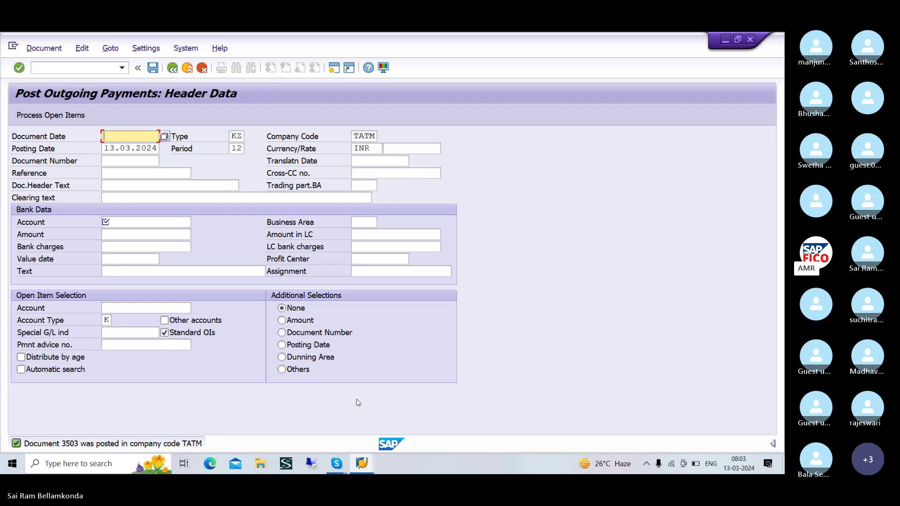
key("alt+Tab")
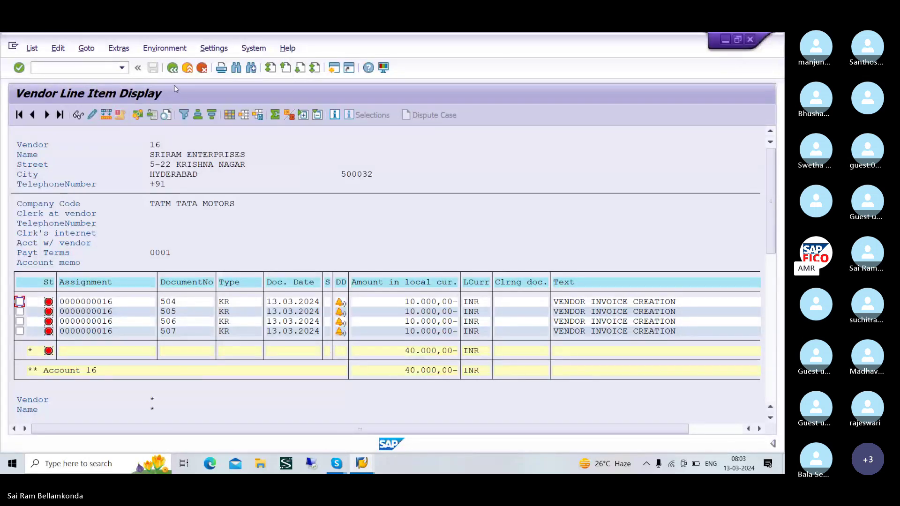
- Refresh vendor 16's line items so only invoices 505–507 remain open, totalling 30,000 INR
left_click(34, 50)
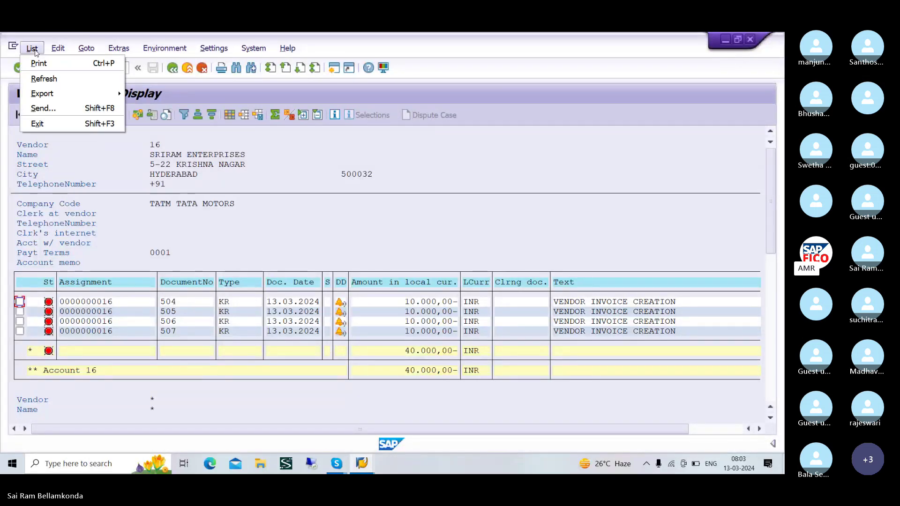
left_click(43, 78)
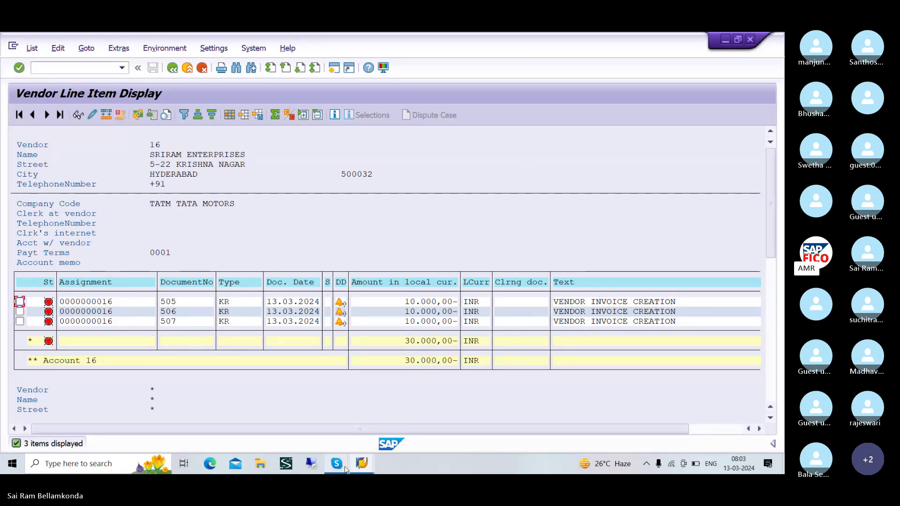
mouse_move(361, 468)
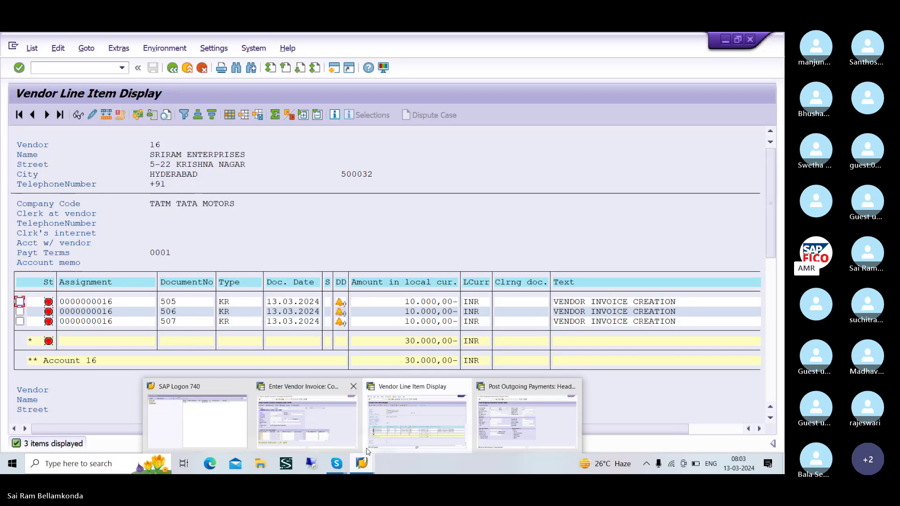
left_click(393, 421)
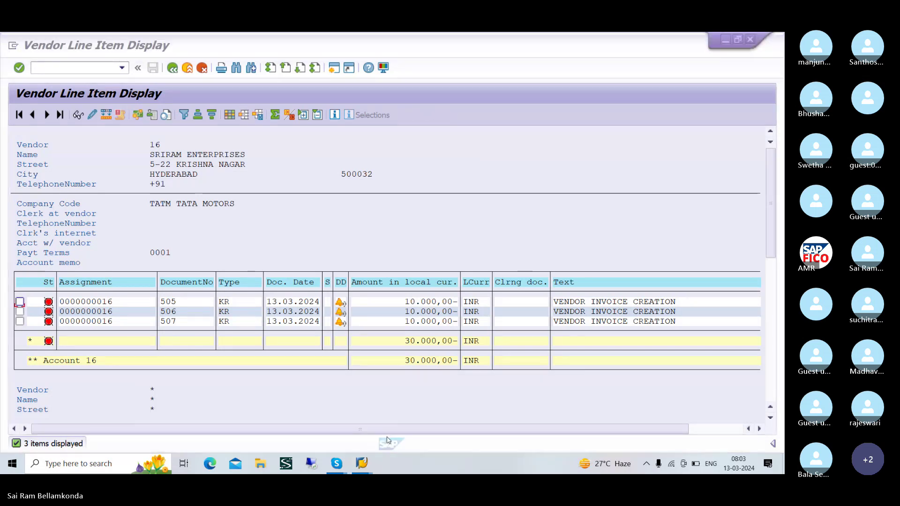
key("alt+Tab")
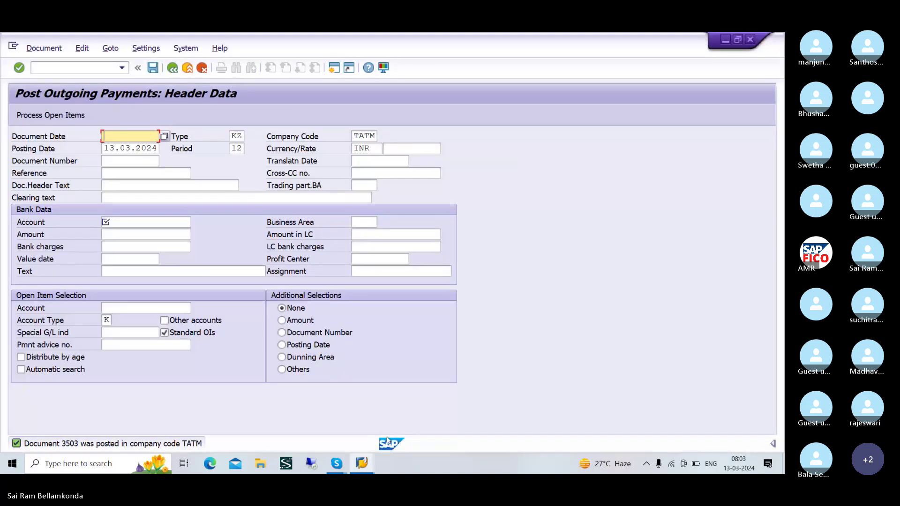
- Leave the vendor invoice screen and start transaction F-53 for a blank outgoing payment header
key("alt+Tab")
key("alt+Tab")
key("alt+Tab")
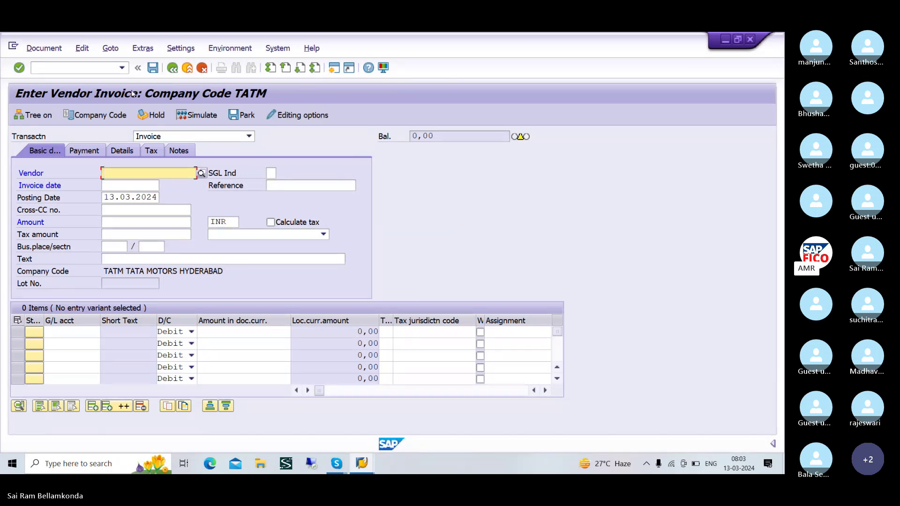
left_click(93, 68)
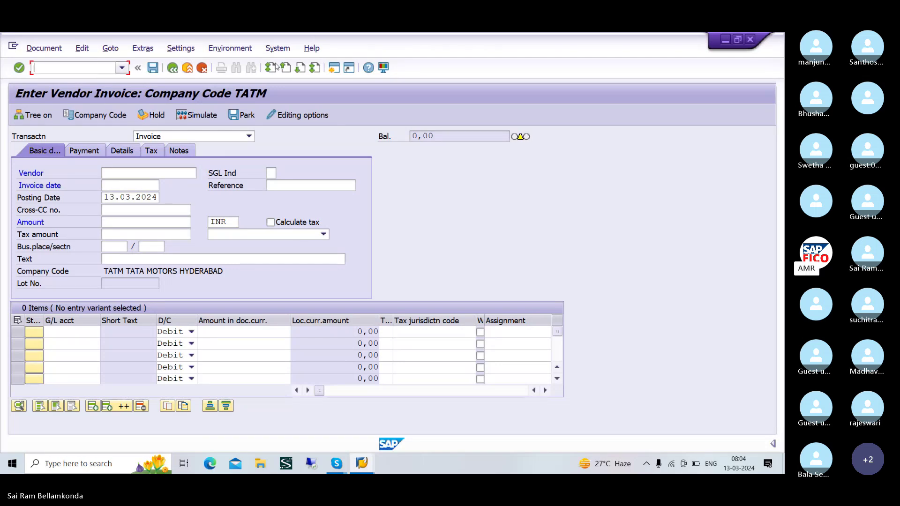
left_click(341, 74)
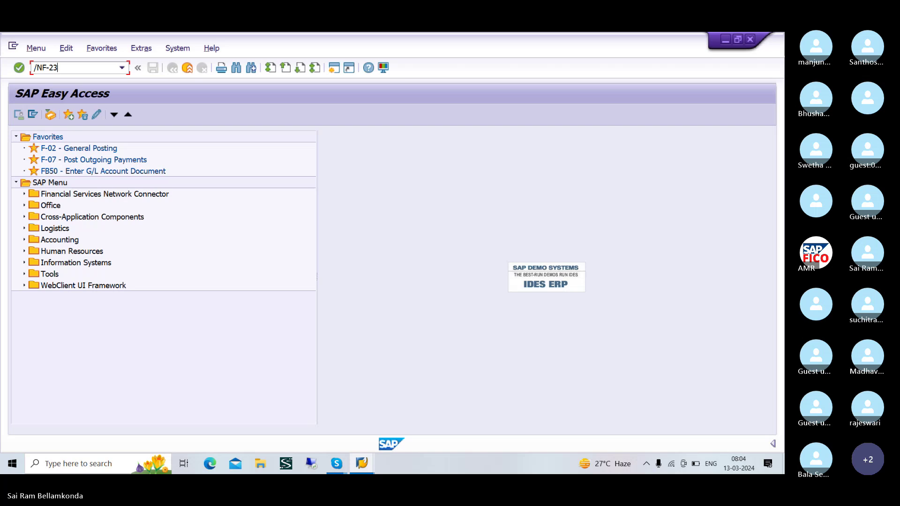
key("BackSpace")
key("BackSpace")
type("53")
key("Return")
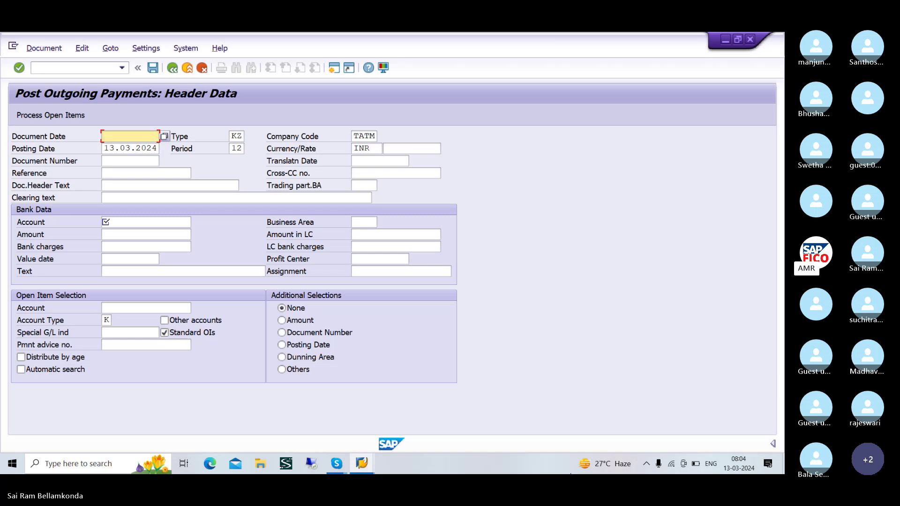
- Enter date 13.03.2024 and select bank account 200100 (TAOC BANK AC) via the G/L search
type("13.")
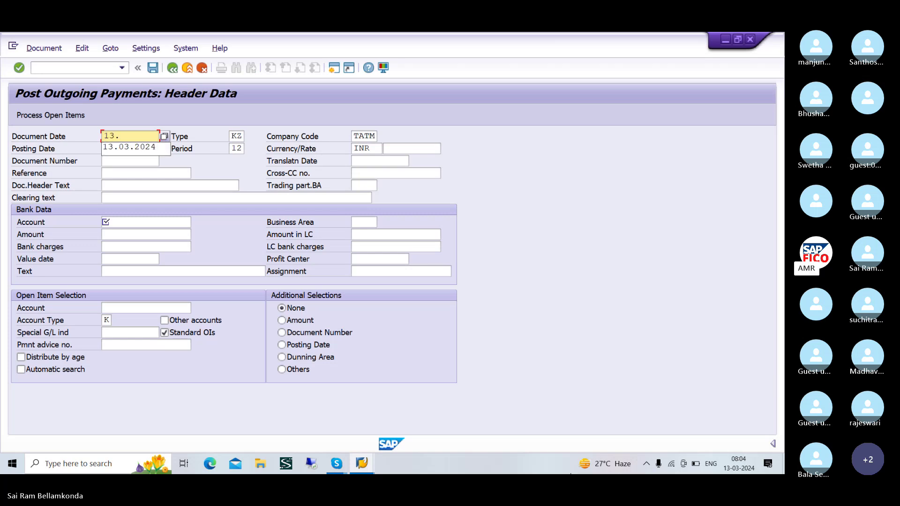
type("03.")
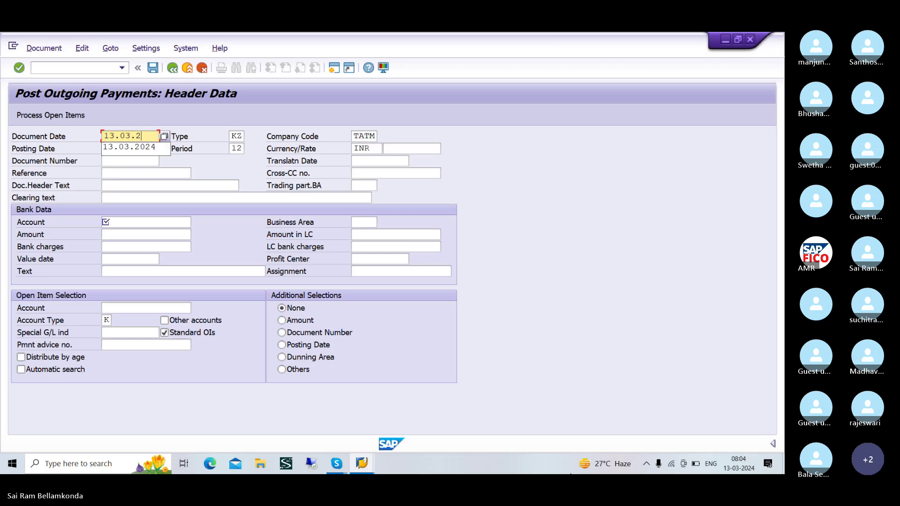
type("2024")
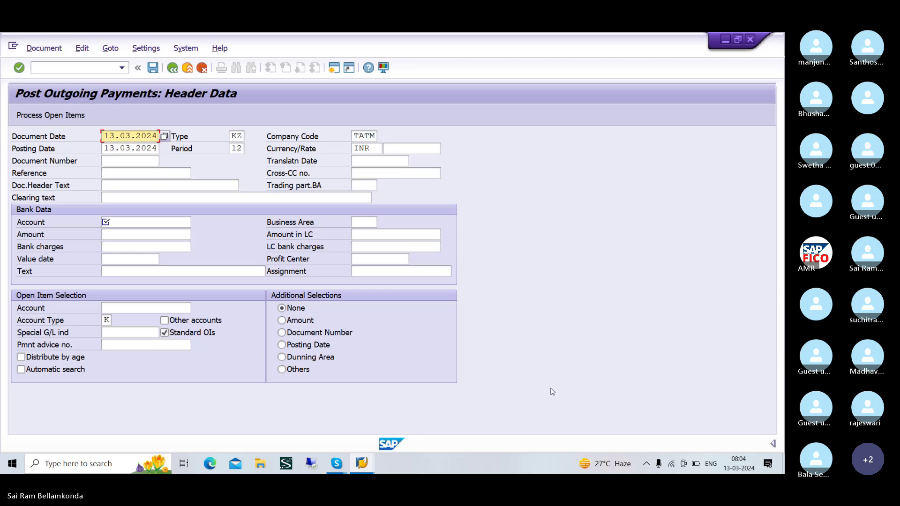
left_click(108, 223)
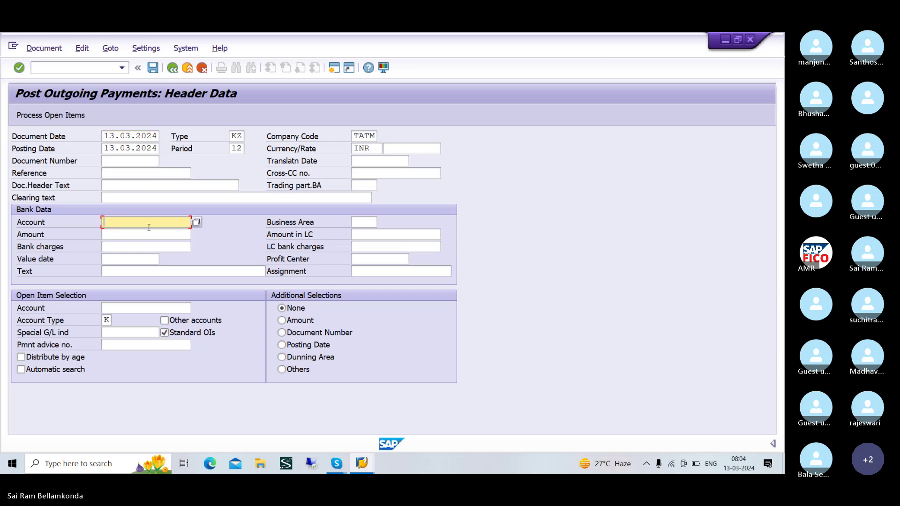
left_click(196, 222)
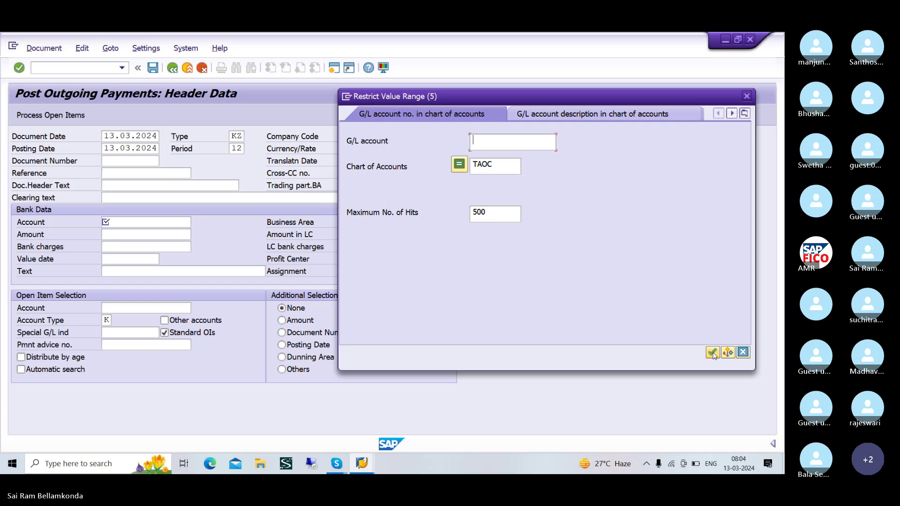
left_click(712, 352)
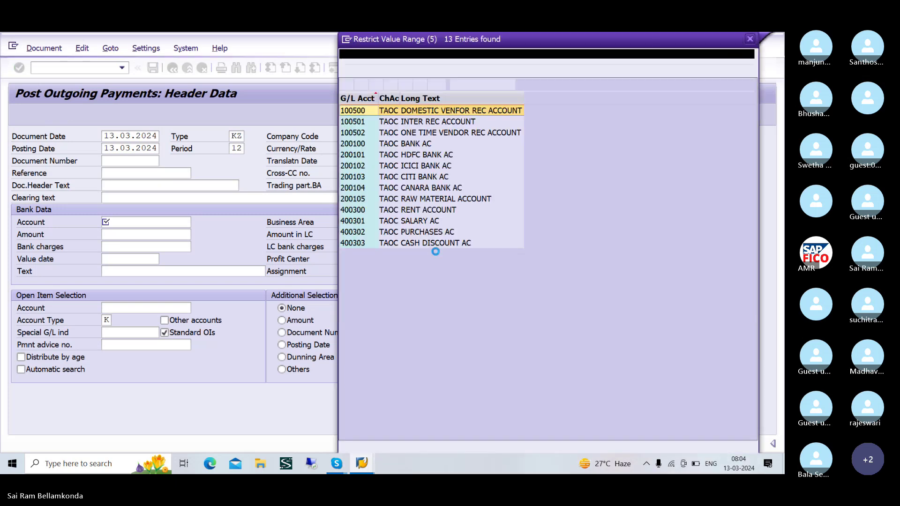
left_click(393, 146)
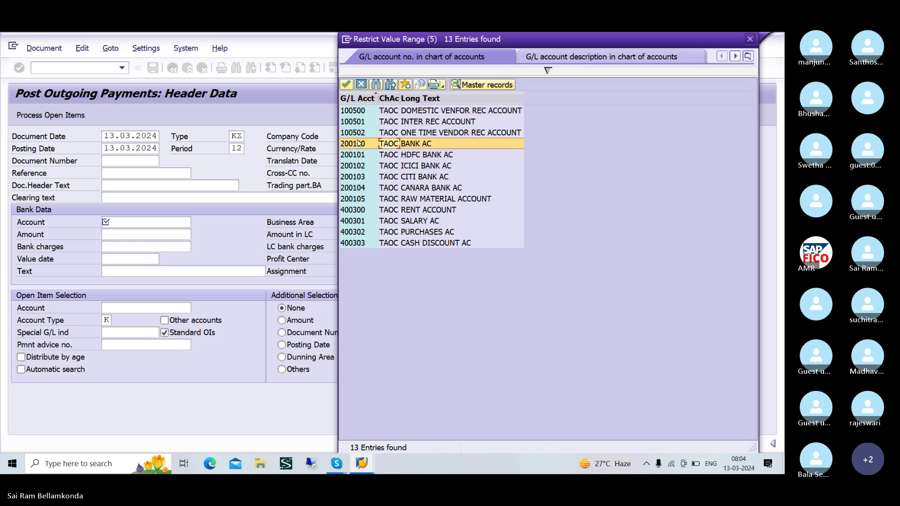
left_click(346, 84)
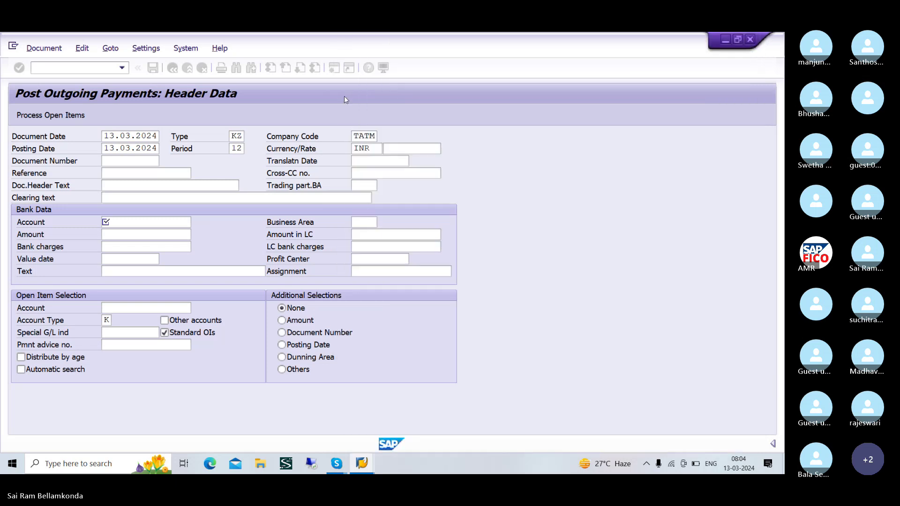
- Enter amount 10000 and select SRIRAM ENTERPRISES, vendor 16, as the open item account
left_click(133, 234)
type("10000")
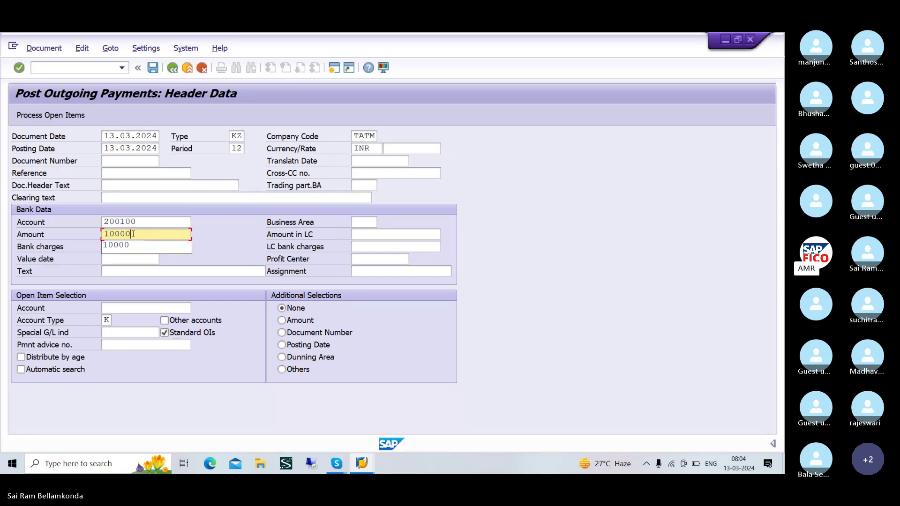
left_click(151, 309)
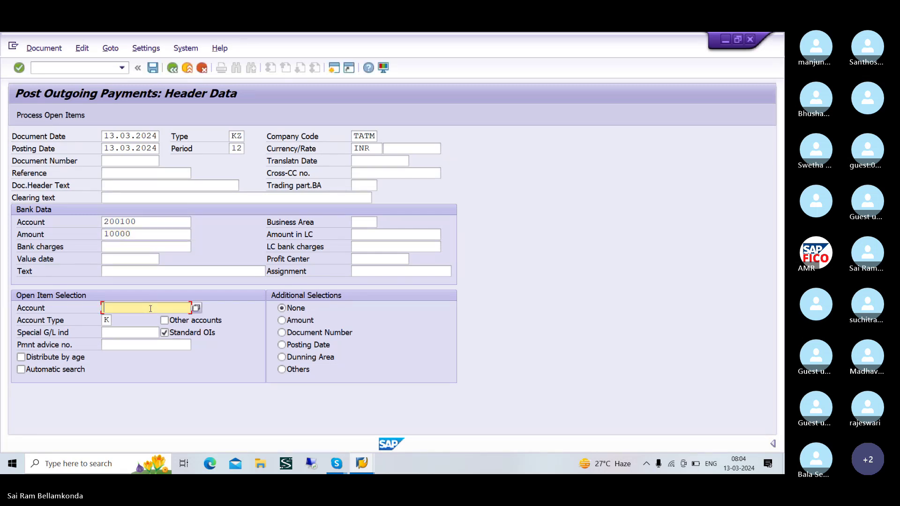
left_click(291, 307)
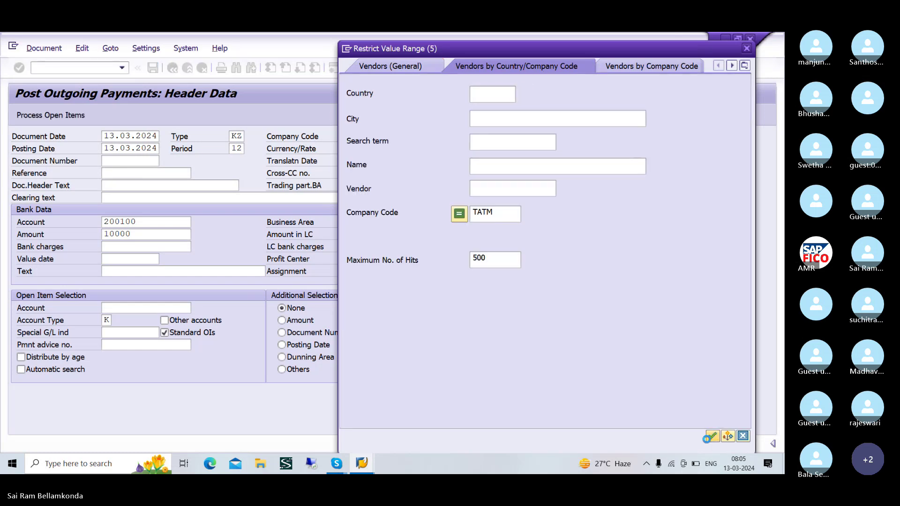
left_click(711, 436)
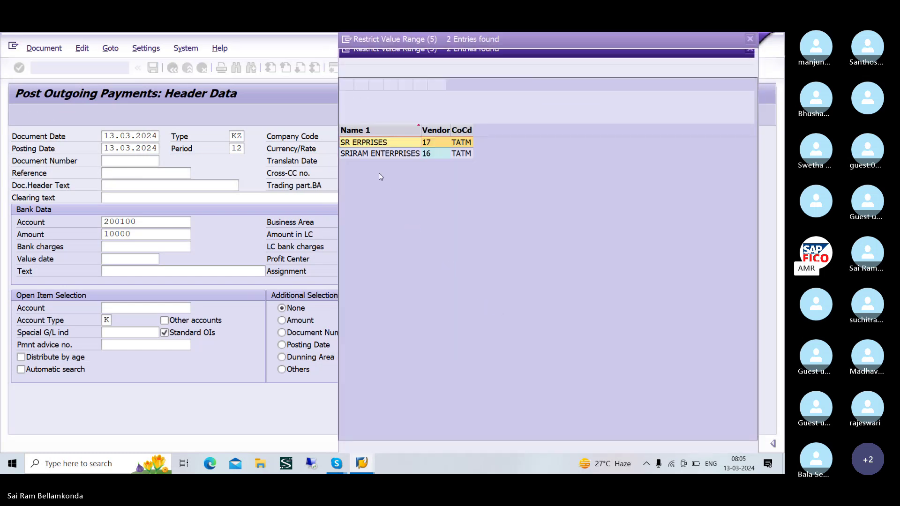
left_click(412, 155)
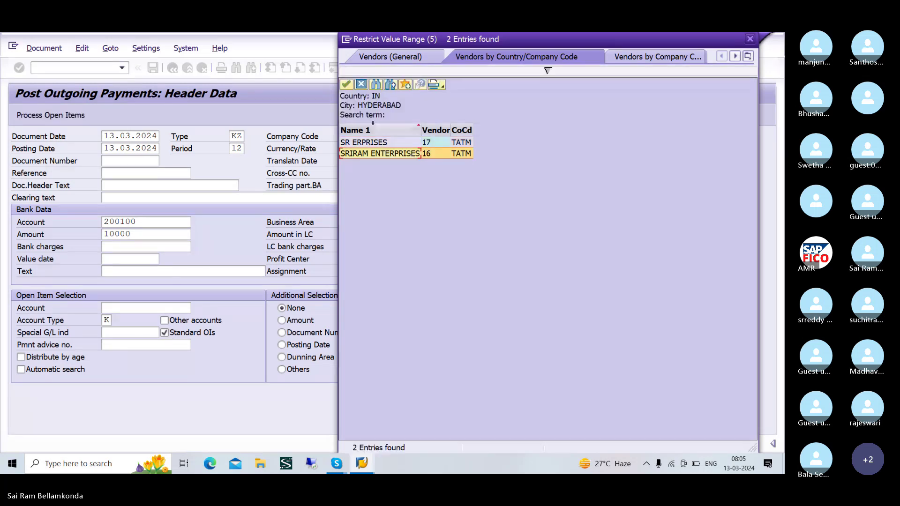
left_click(347, 84)
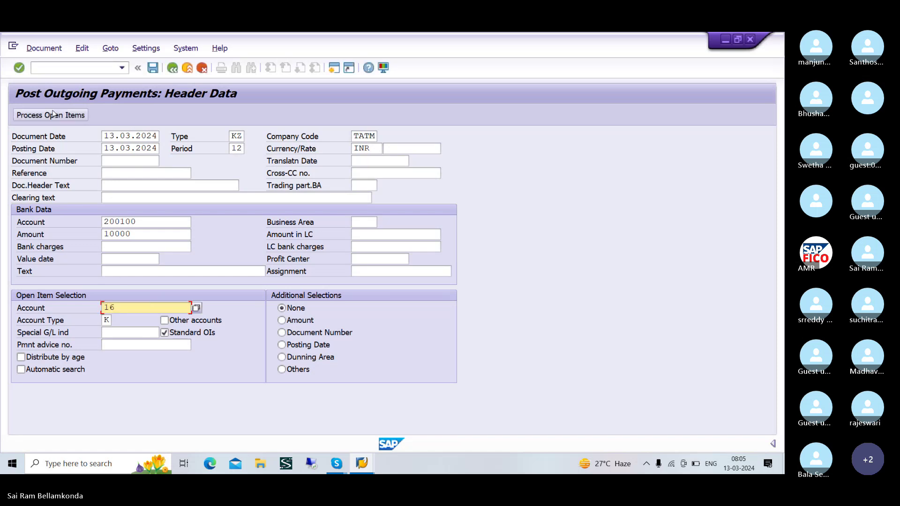
- Show vendor 16's open items and deactivate invoices 507 and 506 on the Partial Pmt tab
left_click(51, 115)
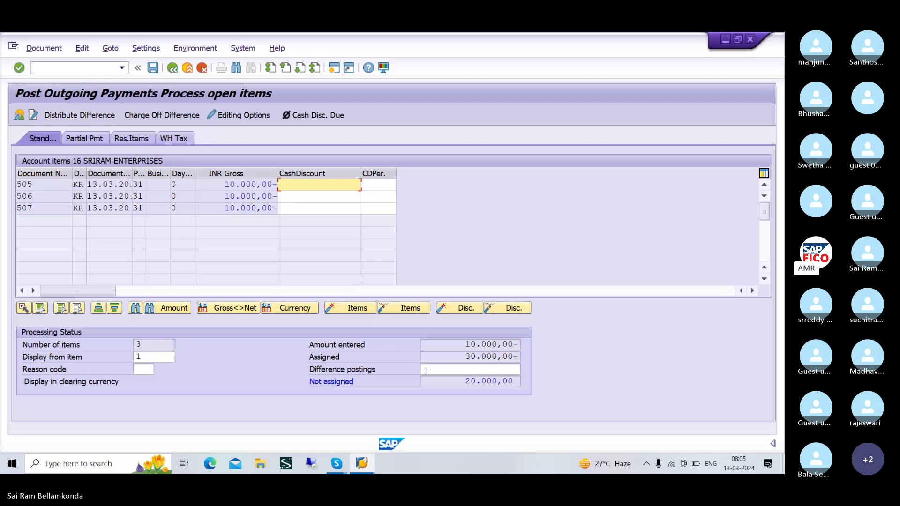
left_click(84, 138)
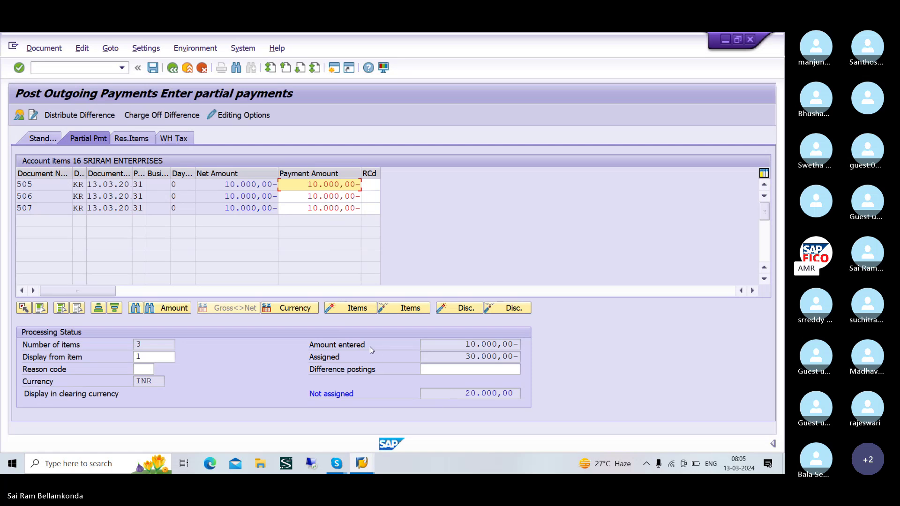
double_click(204, 209)
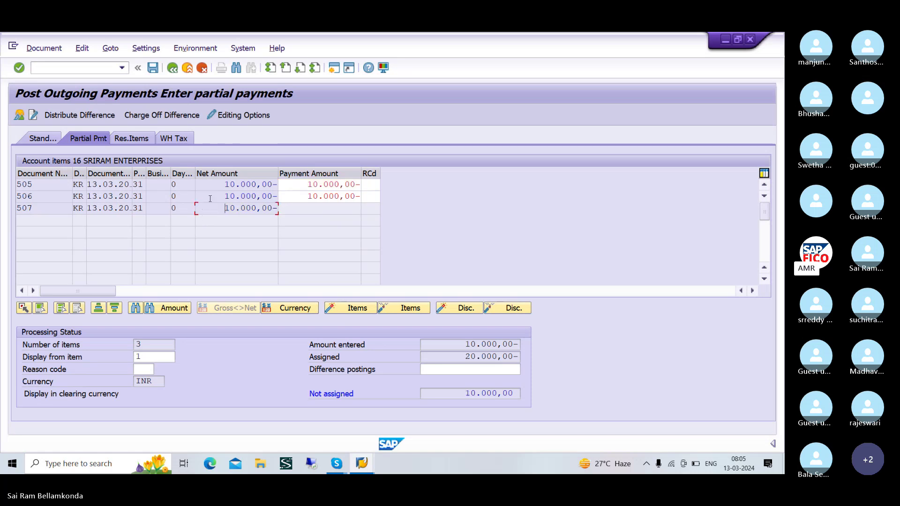
double_click(210, 199)
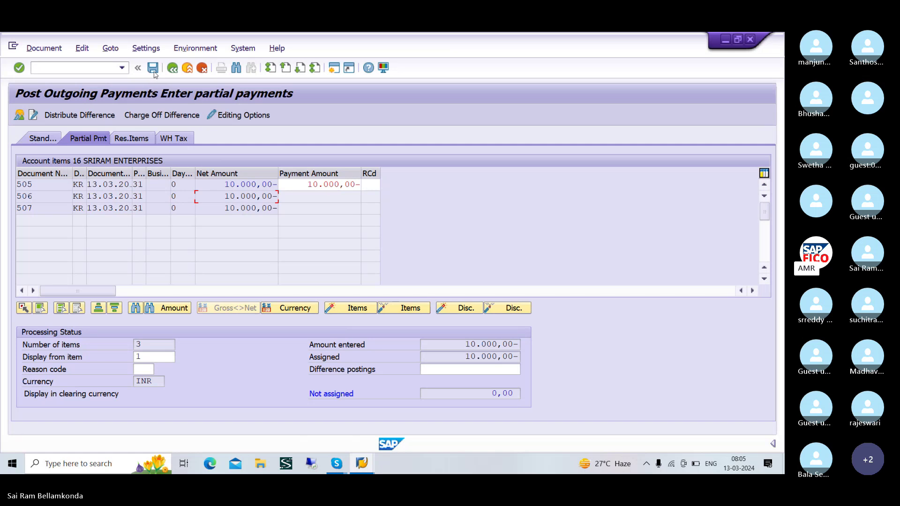
- Simulate and post the 10,000 payment against invoice 505 as document 3504
left_click(57, 51)
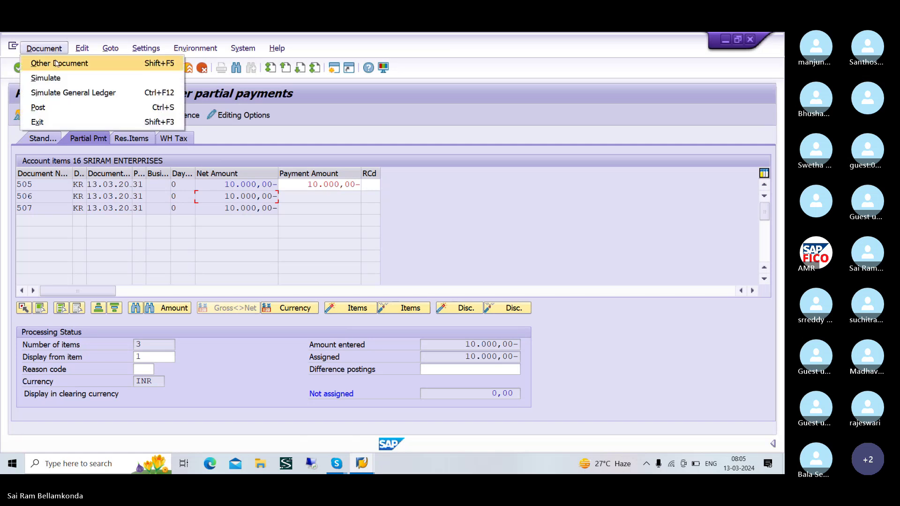
left_click(56, 78)
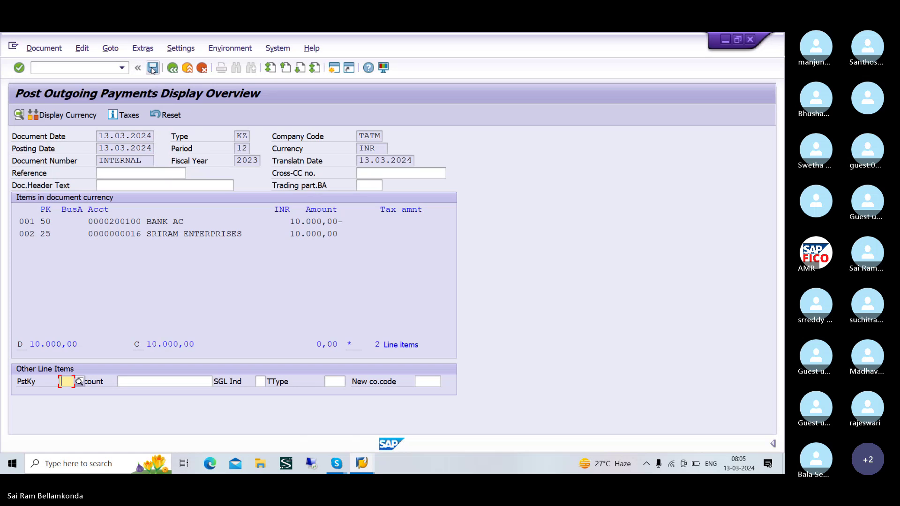
left_click(153, 68)
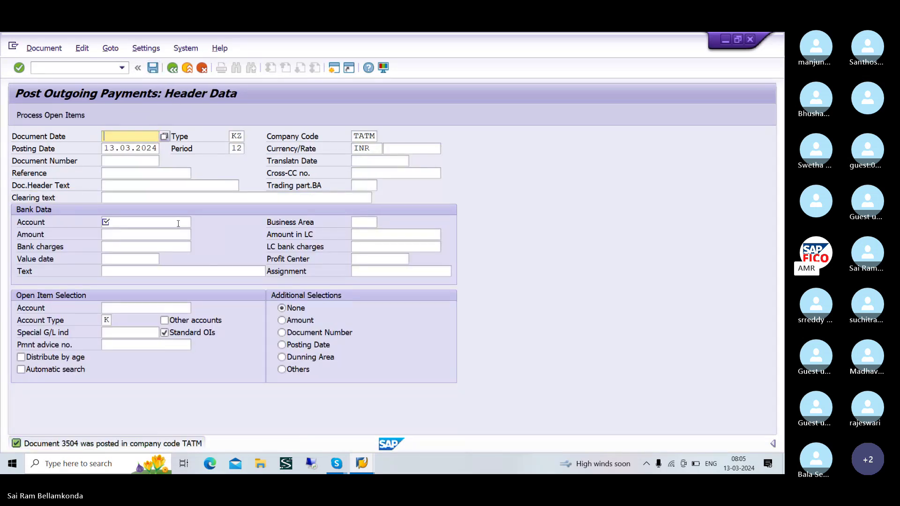
key("alt+Tab")
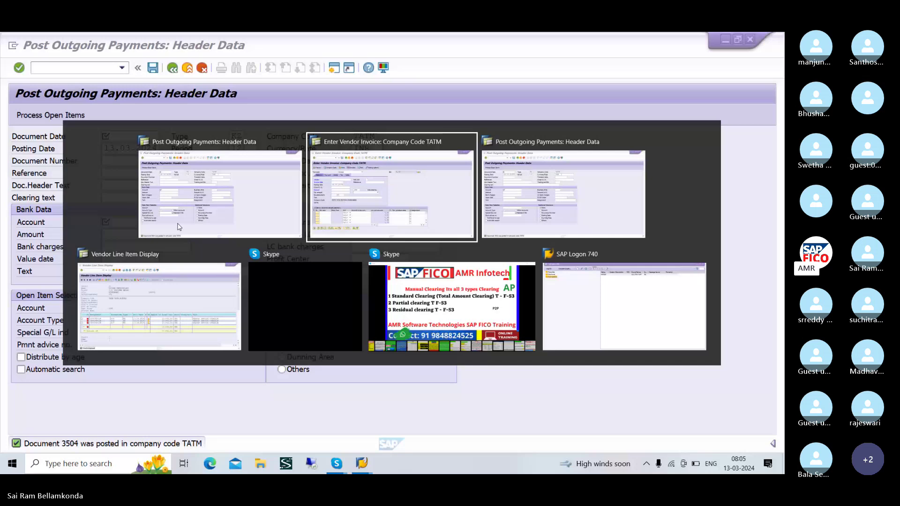
- Refresh vendor 16's line items, leaving only invoices 506 and 507 (20,000 INR) open
key("Tab")
key("Tab")
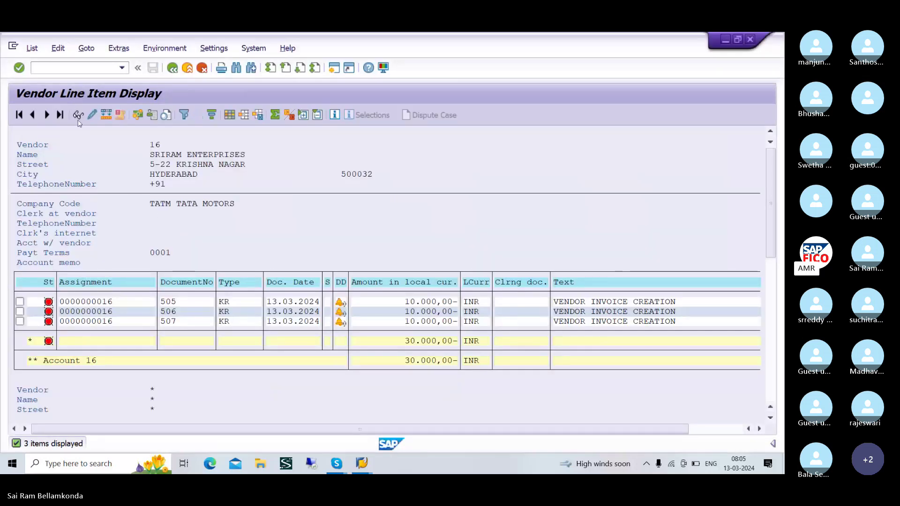
left_click(32, 47)
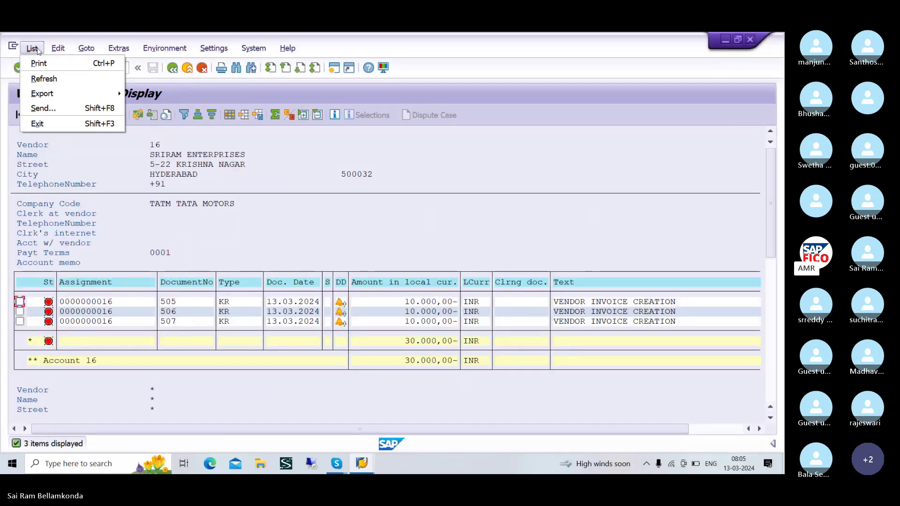
left_click(42, 79)
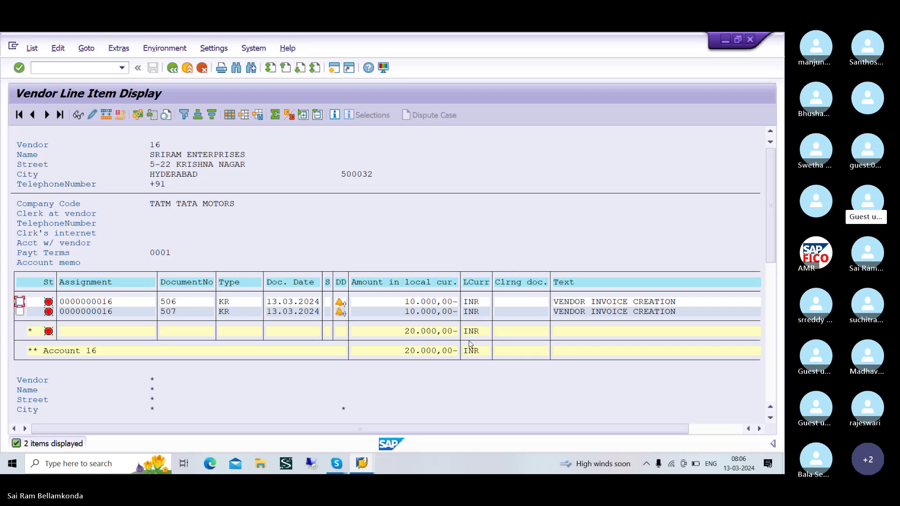
key("alt+Tab")
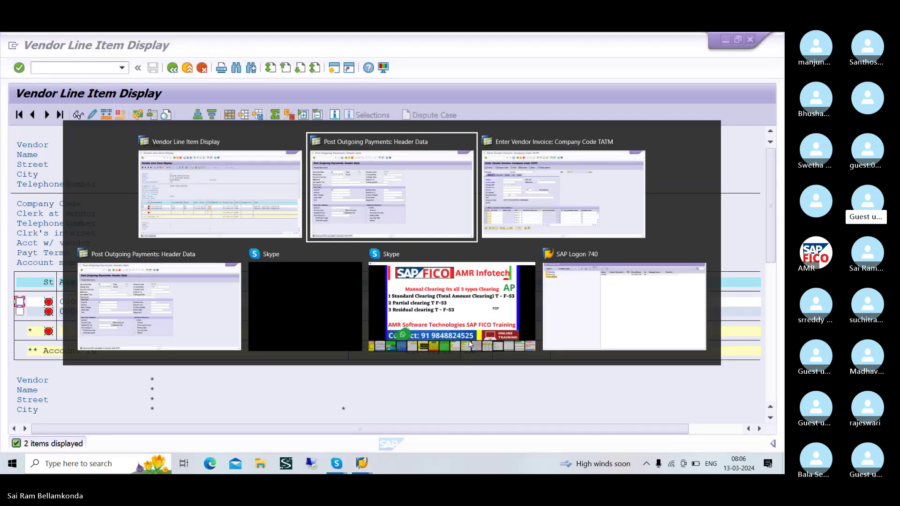
key("alt+Tab")
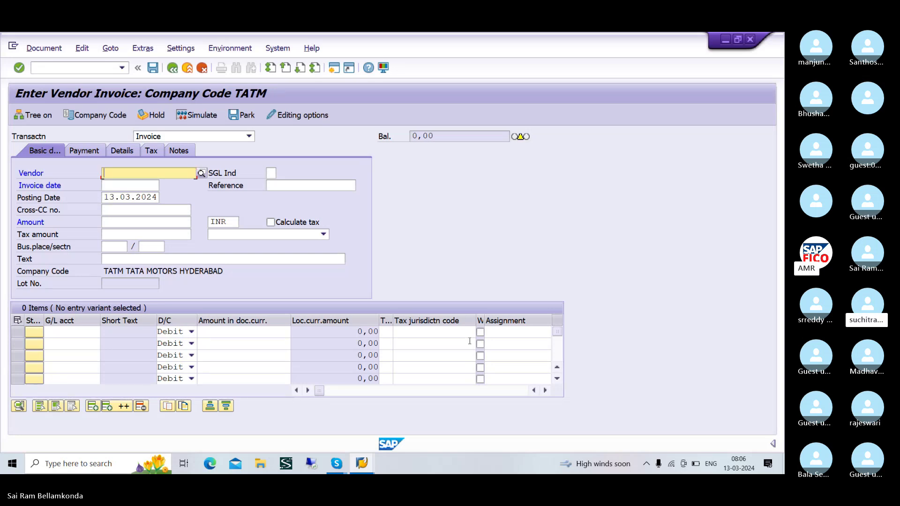
- Enter date 03.2024 and select bank account 200100 as the paying account
key("alt+Tab")
key("alt+Tab")
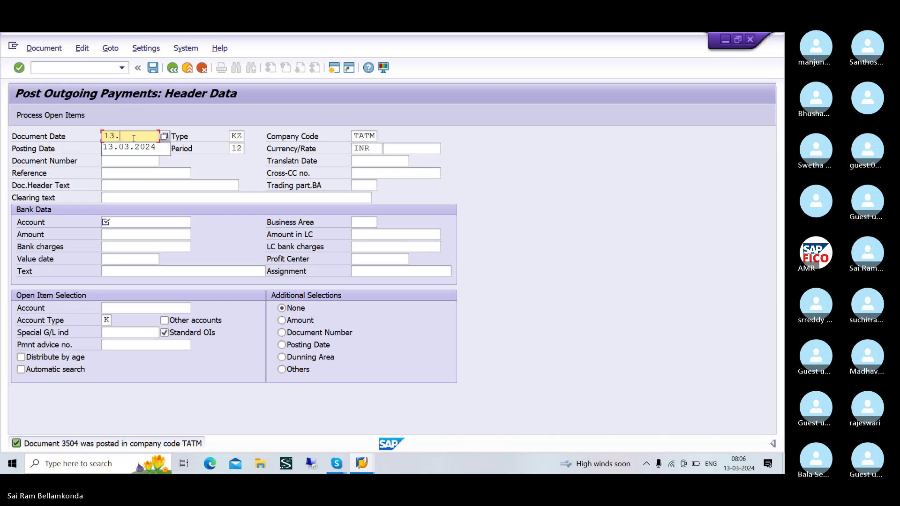
type("03.")
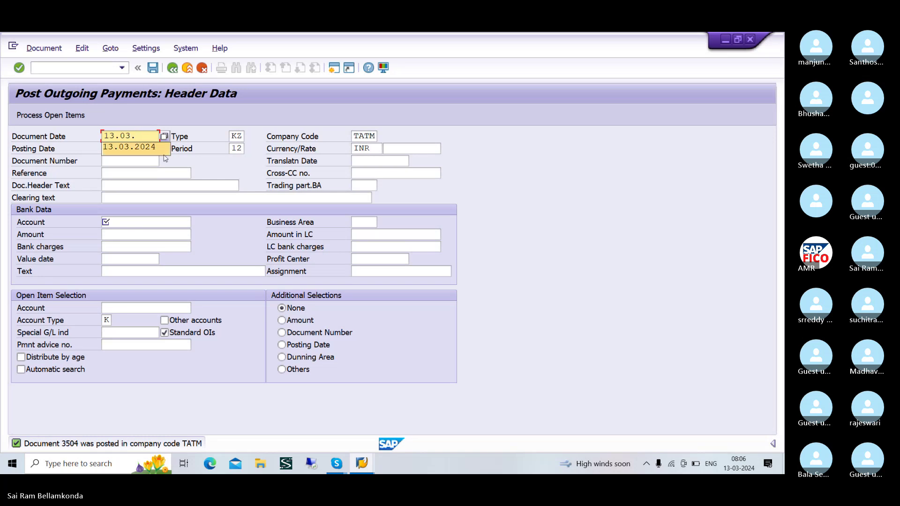
type("2024")
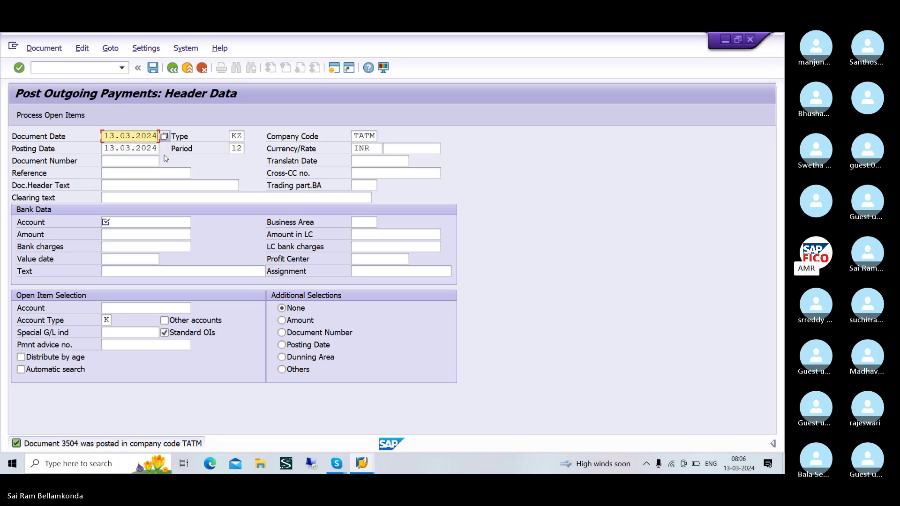
left_click(147, 226)
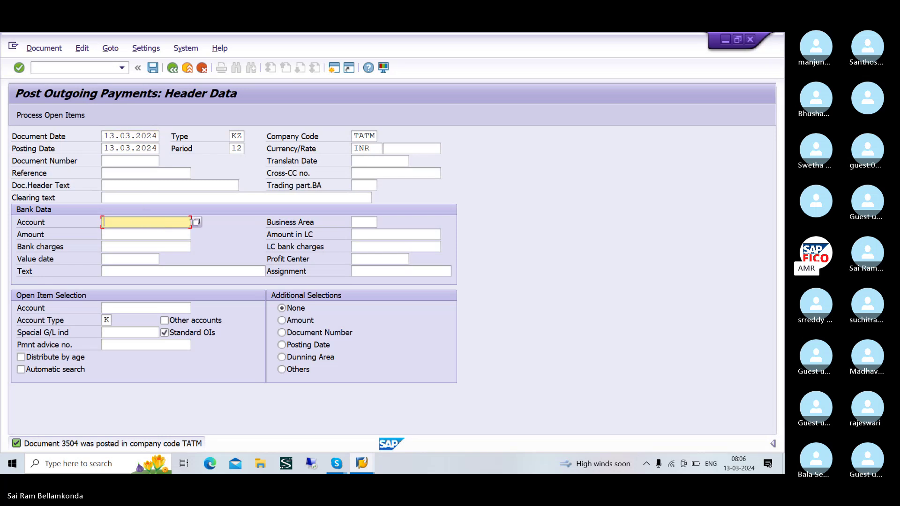
left_click(196, 223)
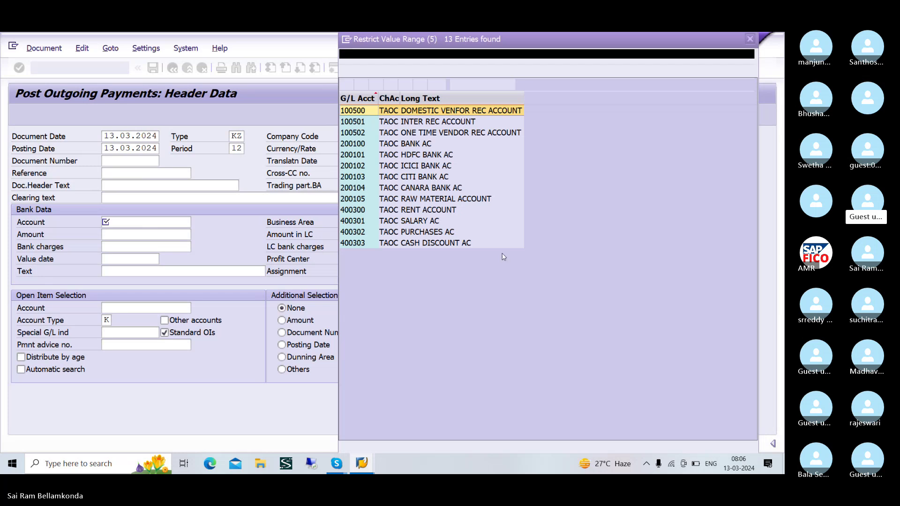
left_click(406, 146)
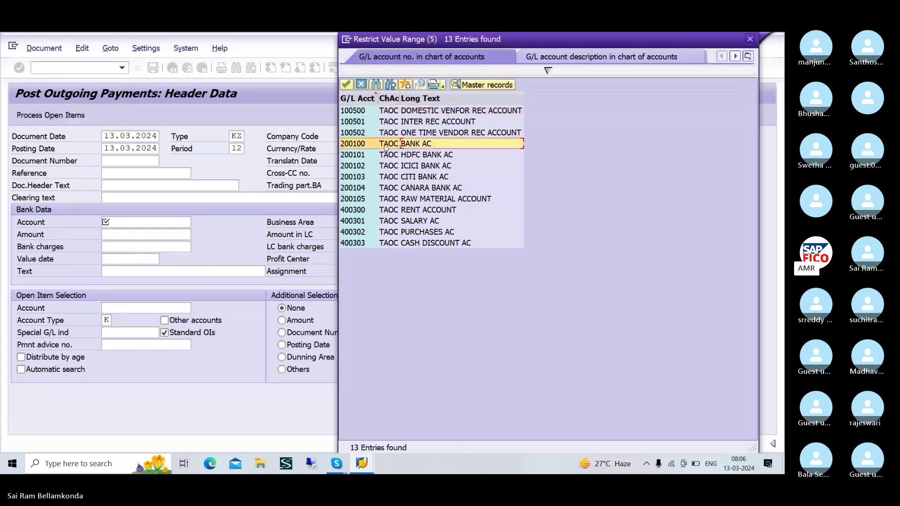
left_click(345, 85)
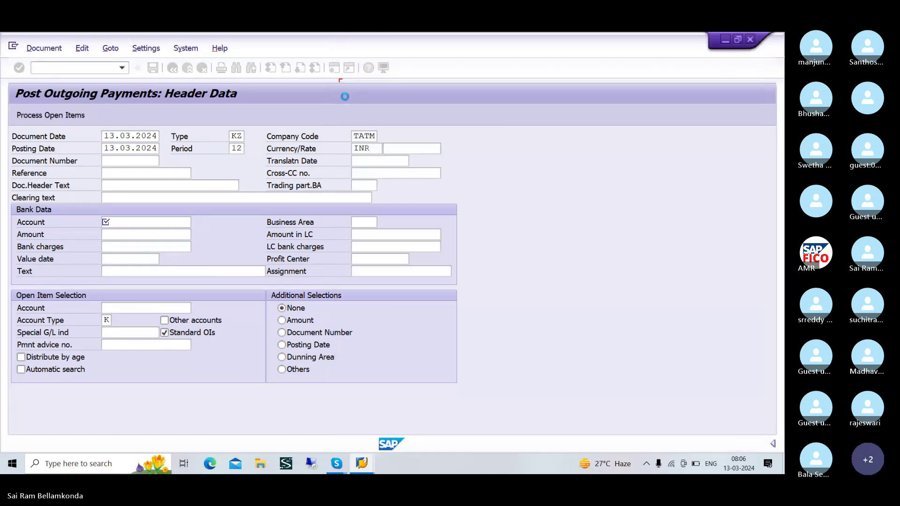
- Enter payment amount 20000 and vendor 16 as the open item account
left_click(142, 236)
type("2")
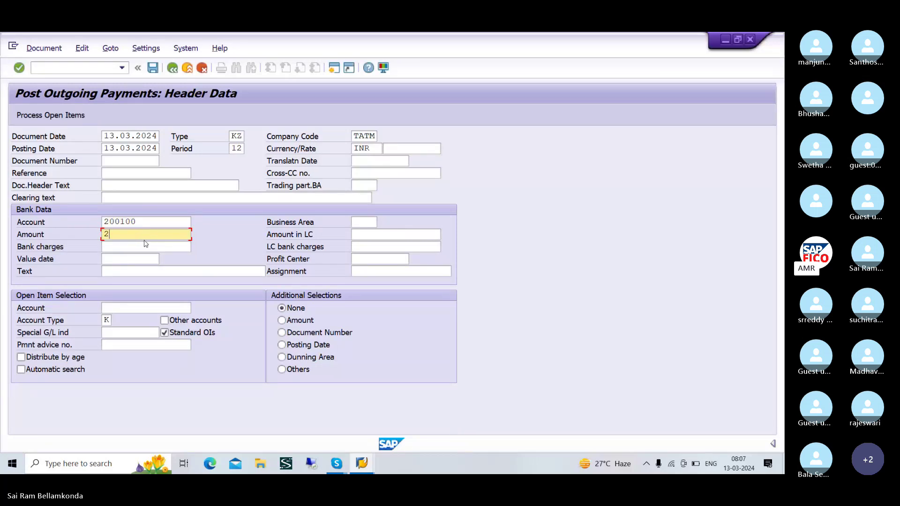
type("000")
left_click(144, 245)
left_click(141, 307)
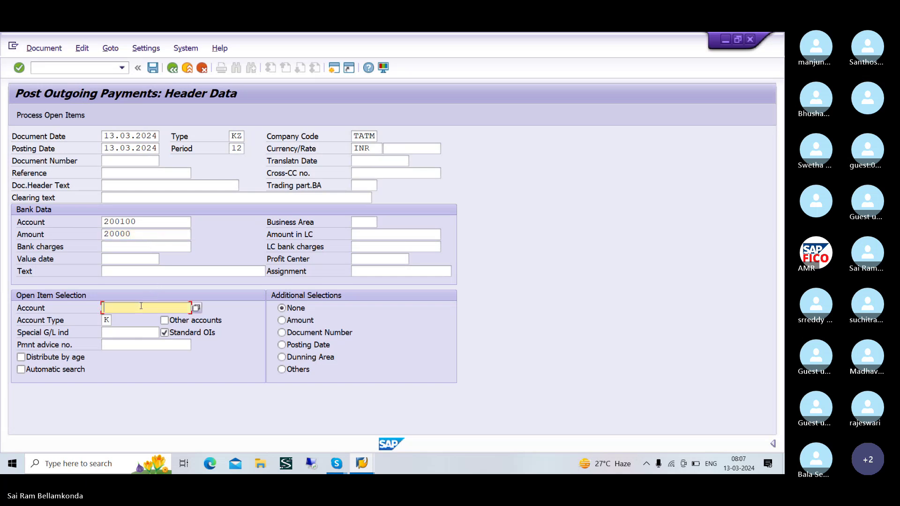
left_click(195, 308)
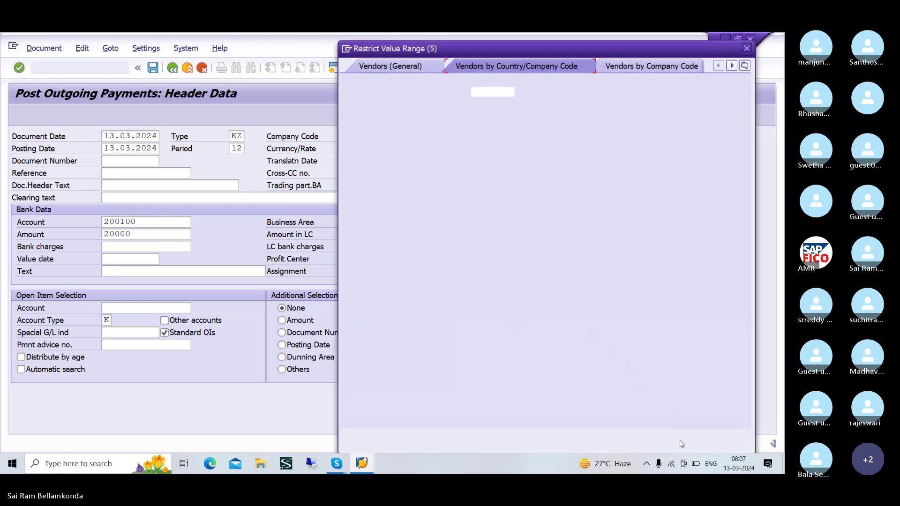
left_click(711, 436)
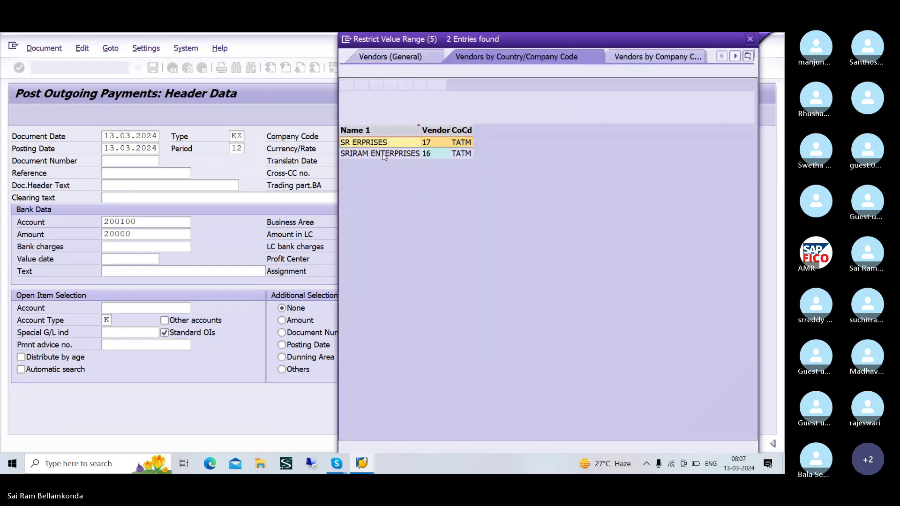
left_click(383, 155)
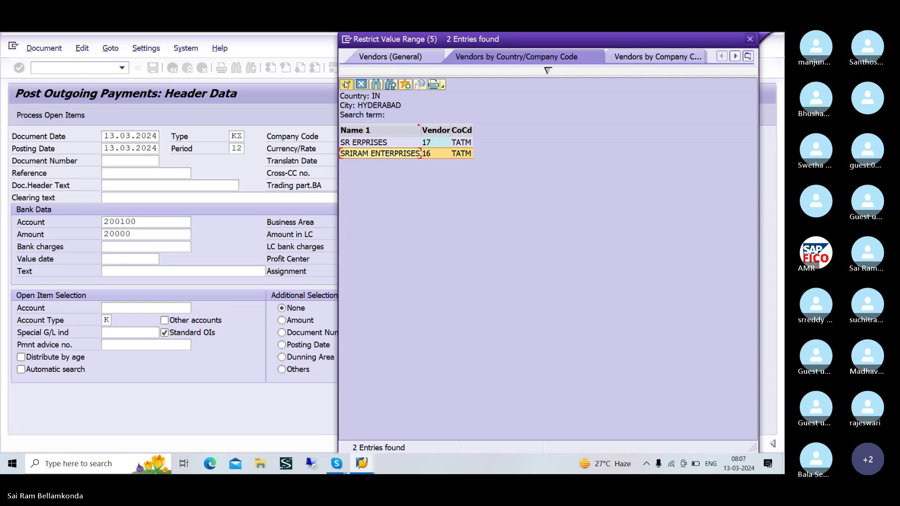
left_click(346, 84)
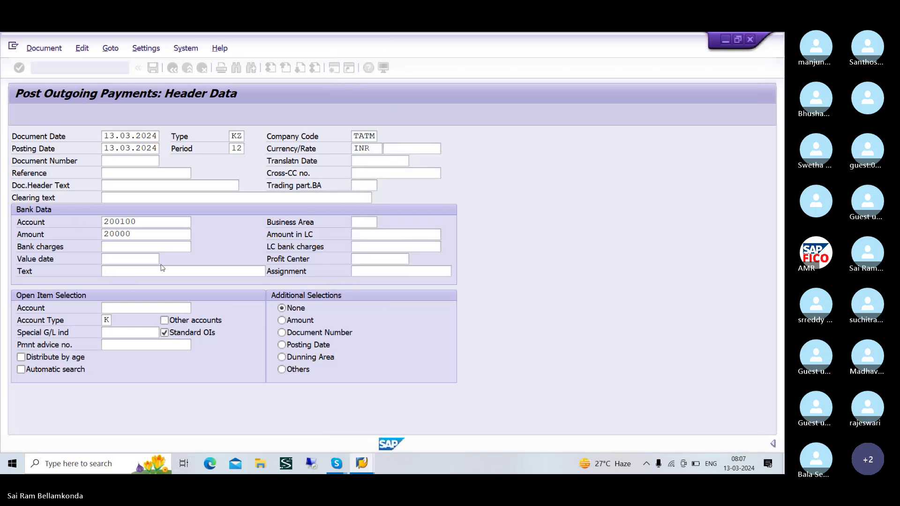
left_click(167, 308)
type("16")
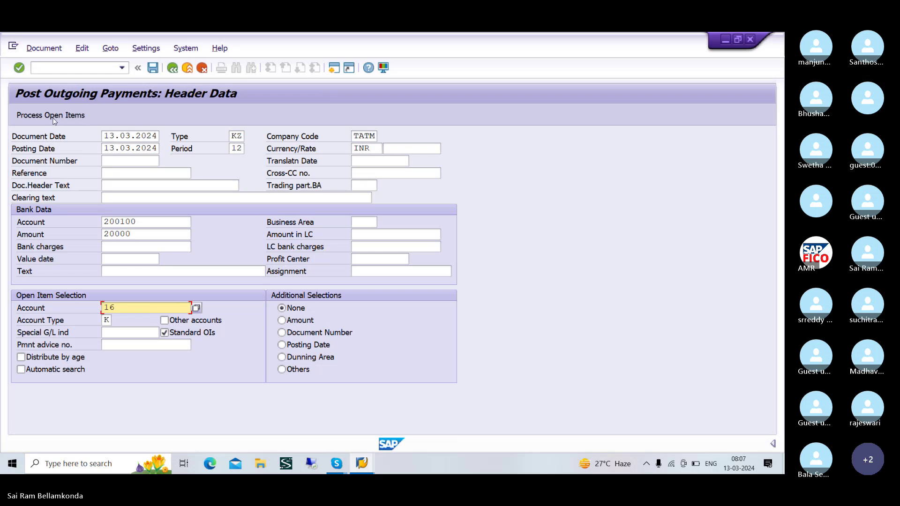
- Process vendor 16's open items, simulate, and post the payment as document 3505
left_click(53, 117)
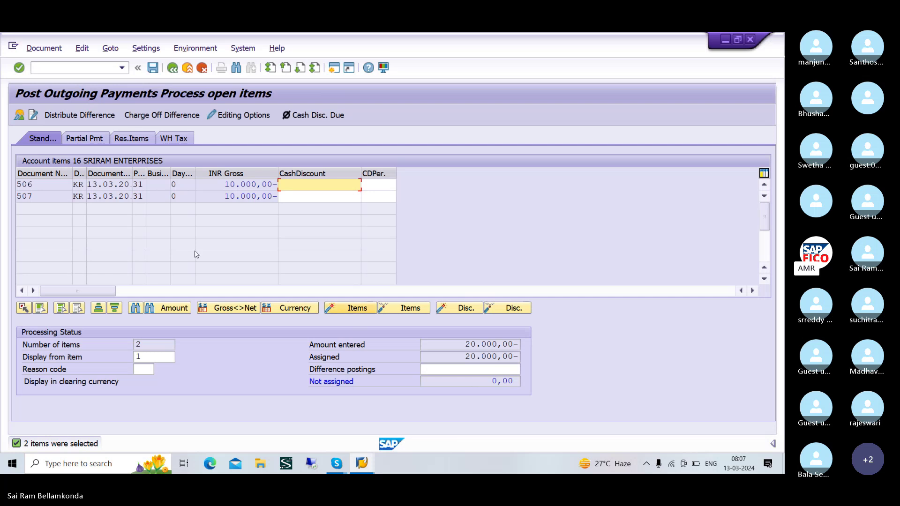
left_click(44, 48)
left_click(55, 79)
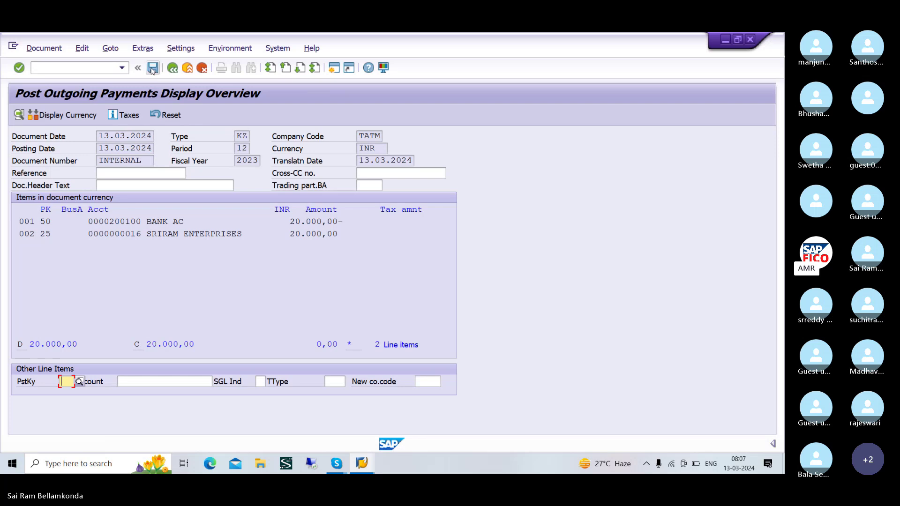
left_click(152, 67)
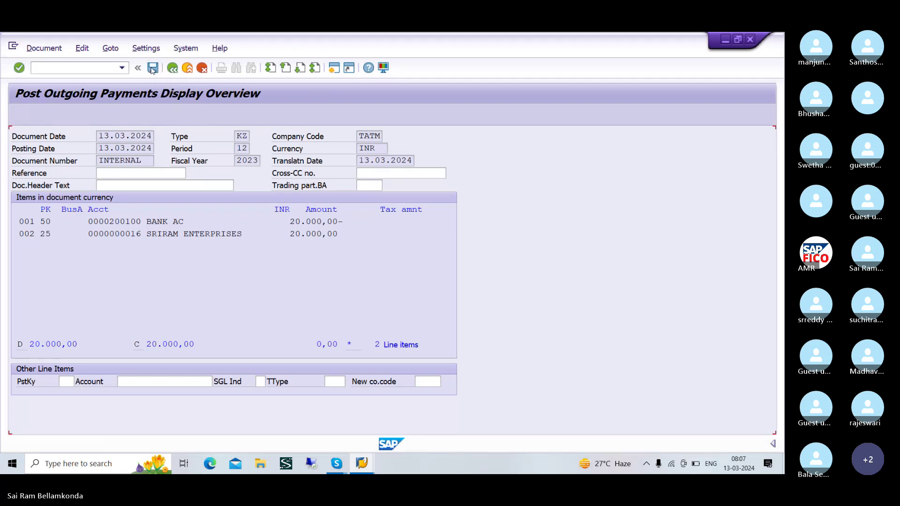
key("alt+Tab")
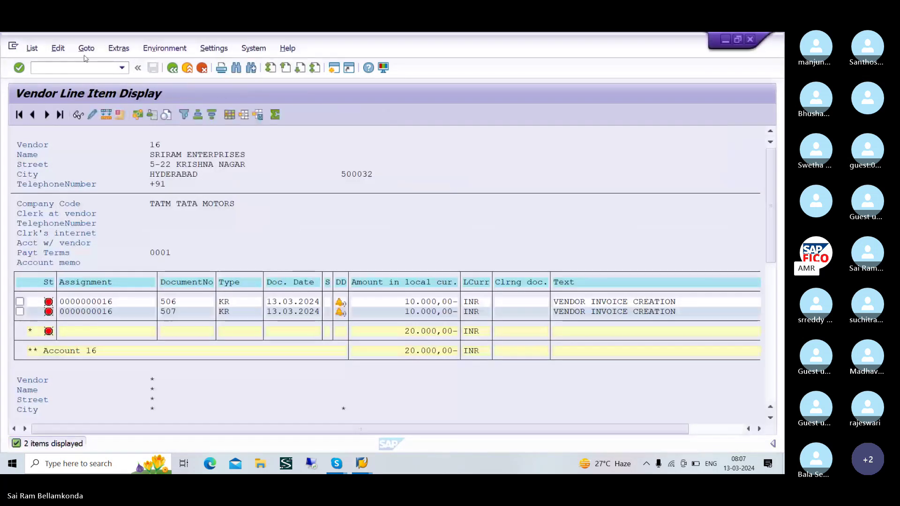
- Run the vendor 16 report for cleared items, confirming invoices 506 and 507 cleared by 3505
left_click(31, 47)
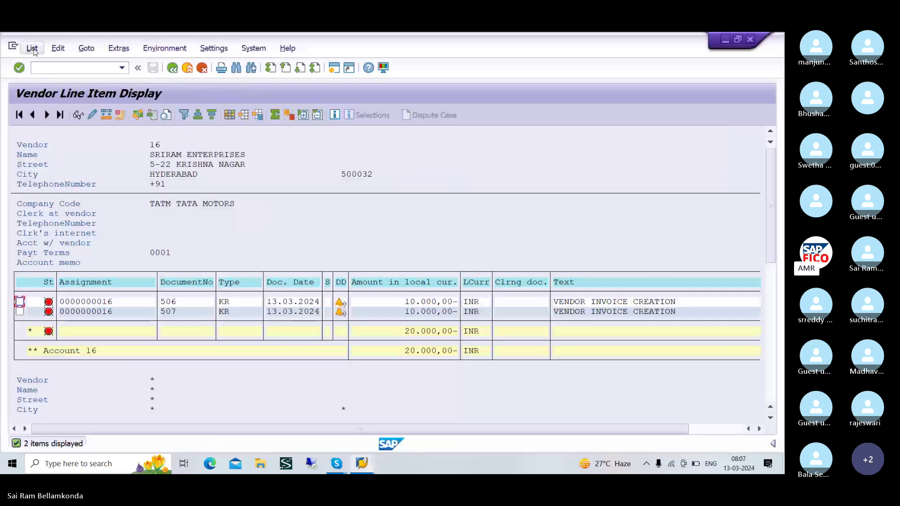
left_click(41, 79)
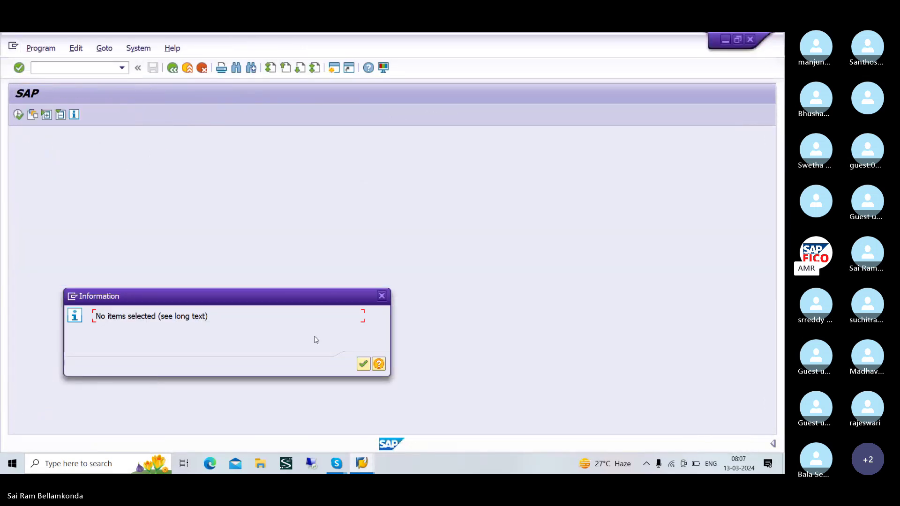
left_click(362, 366)
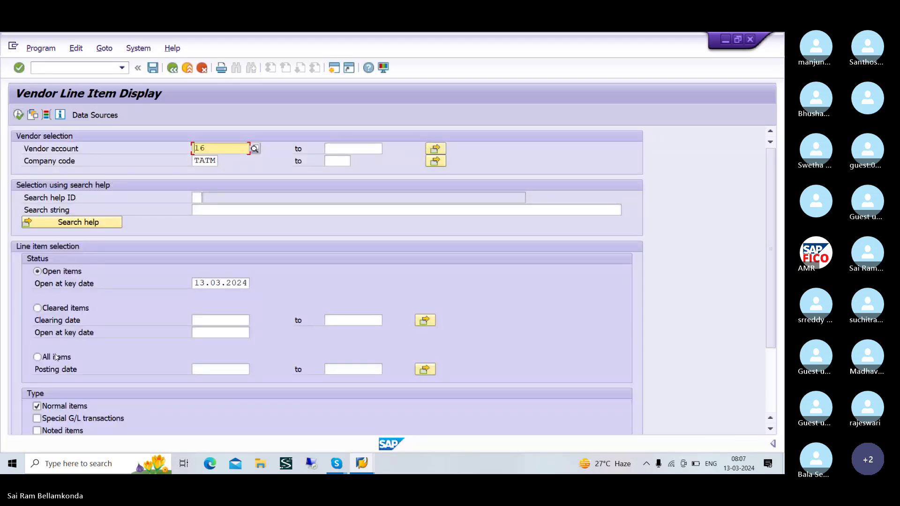
left_click(40, 309)
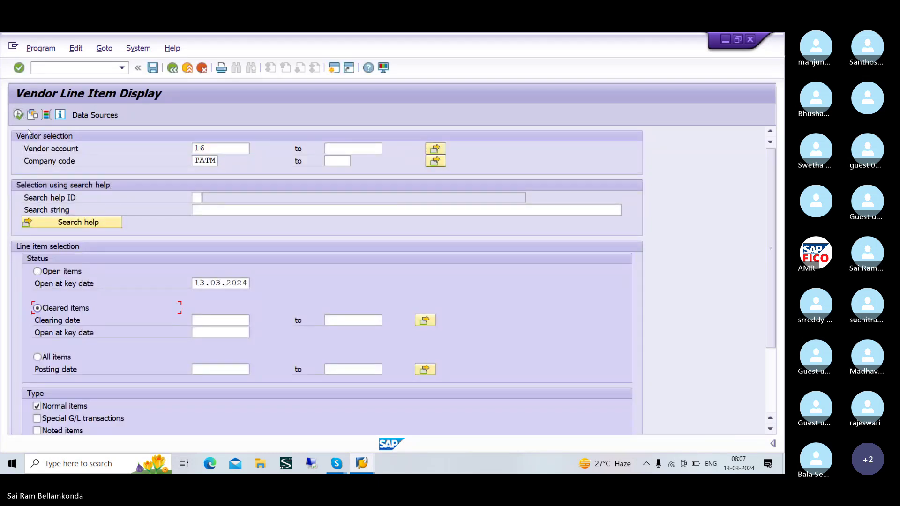
left_click(18, 115)
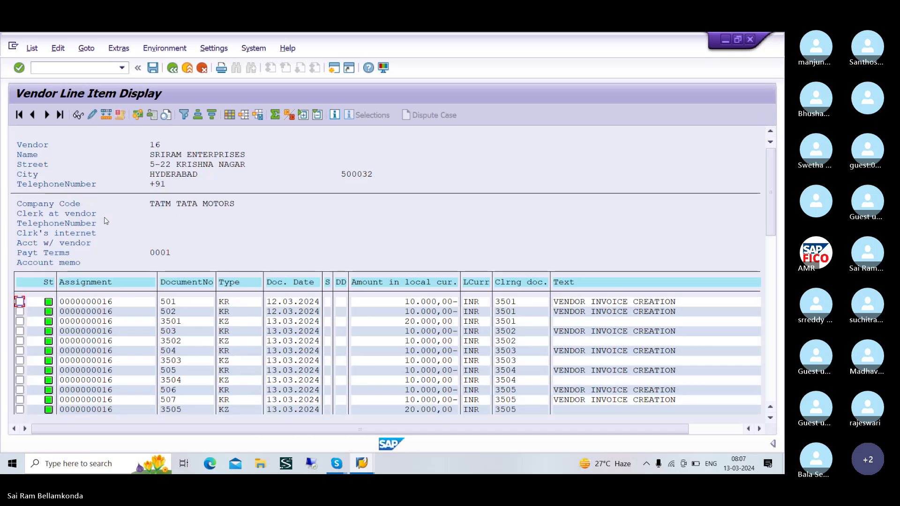
scroll(288, 361, "down", 3)
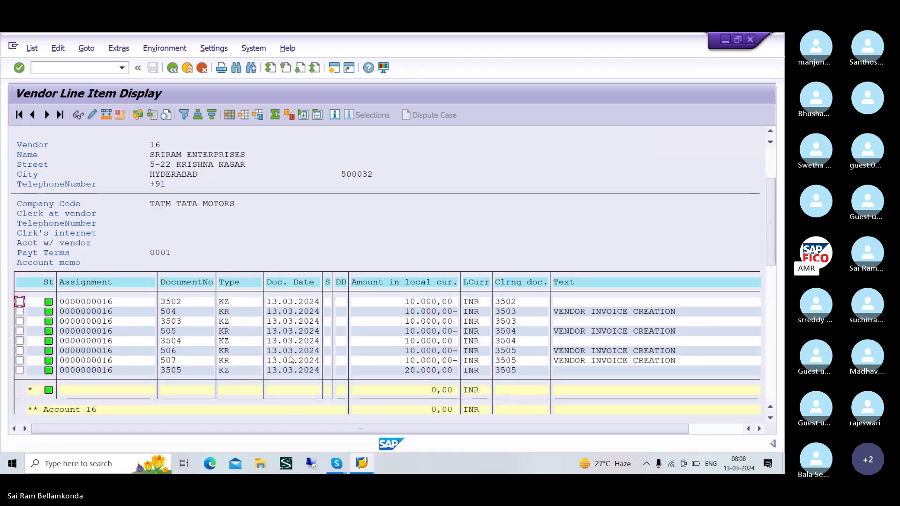
scroll(290, 359, "down", 1)
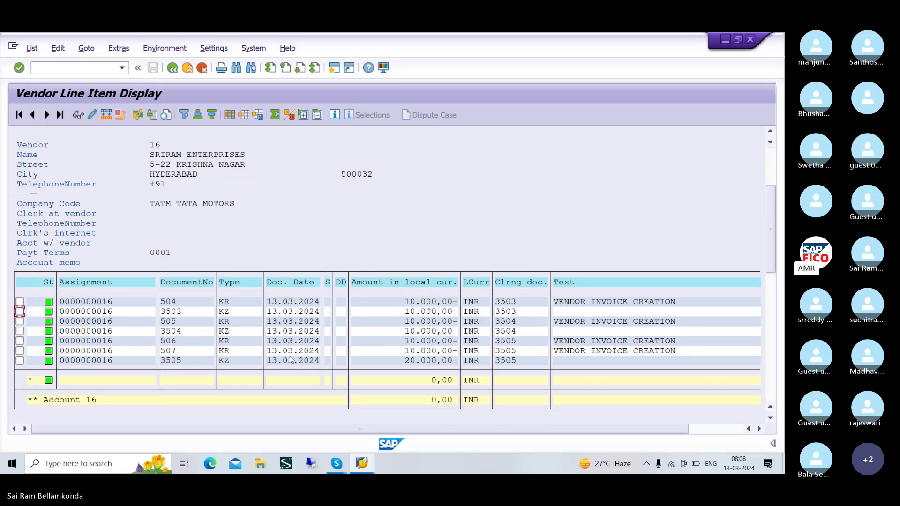
key("alt+Tab")
key("alt+Tab")
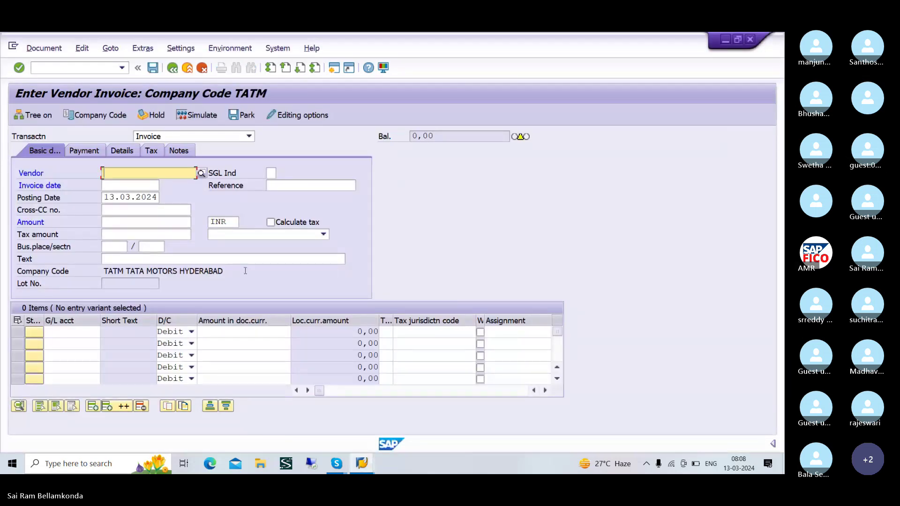
- Select vendor 16 for the new invoice through the vendor search
left_click(118, 53)
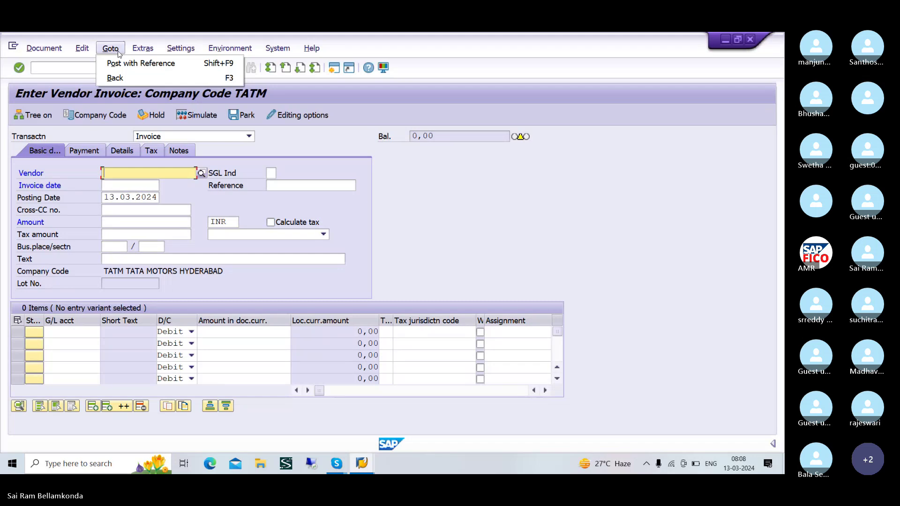
left_click(128, 63)
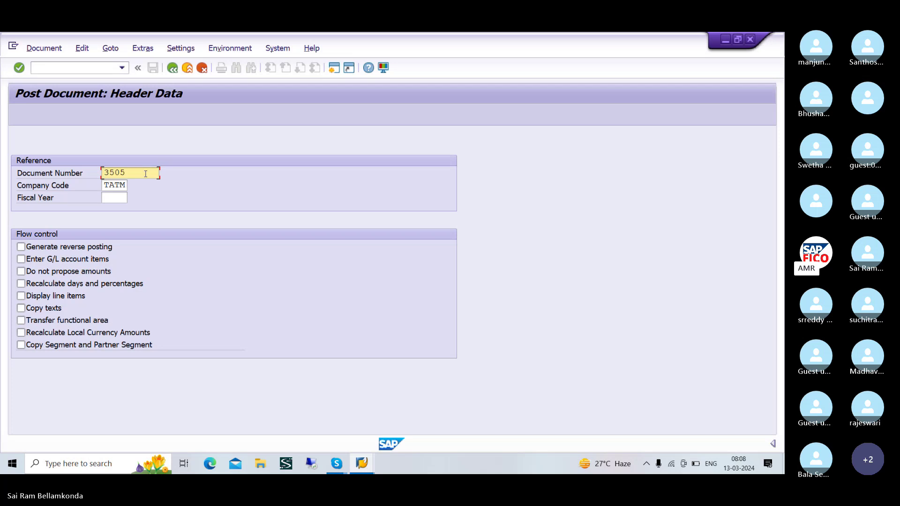
left_click(173, 71)
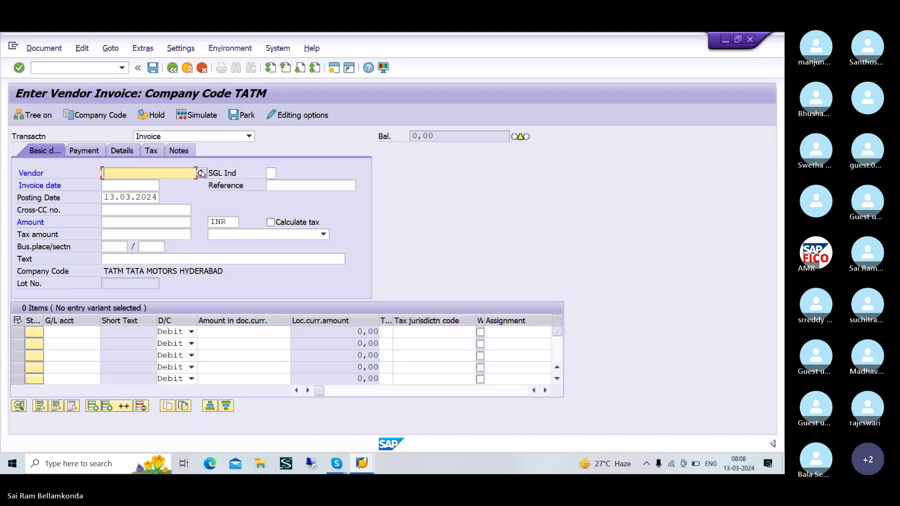
left_click(201, 173)
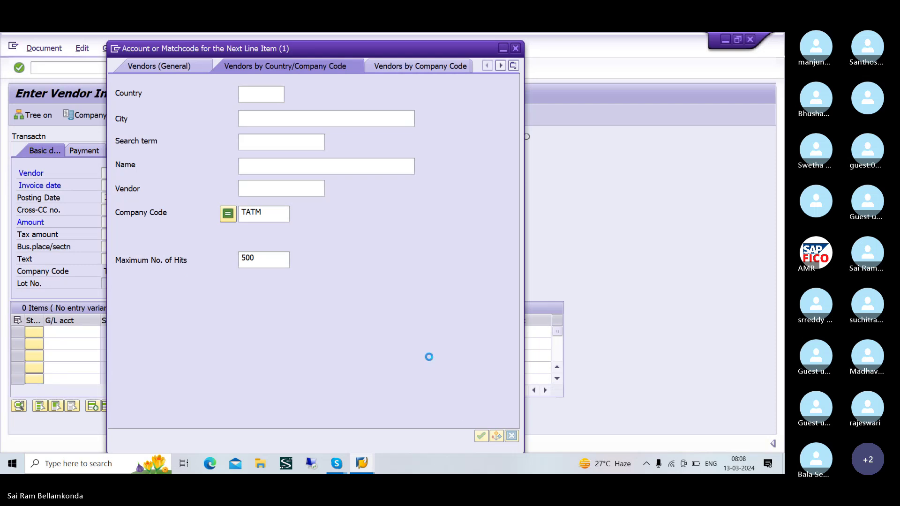
left_click(203, 155)
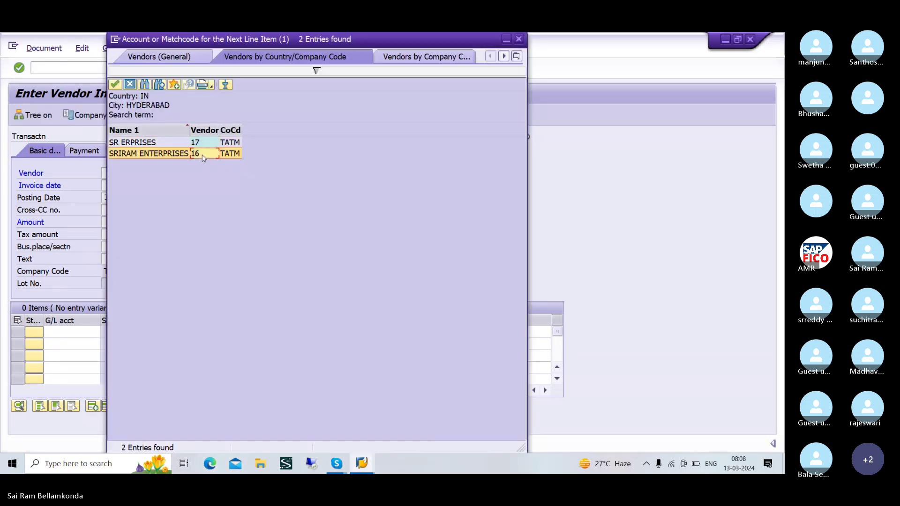
left_click(115, 84)
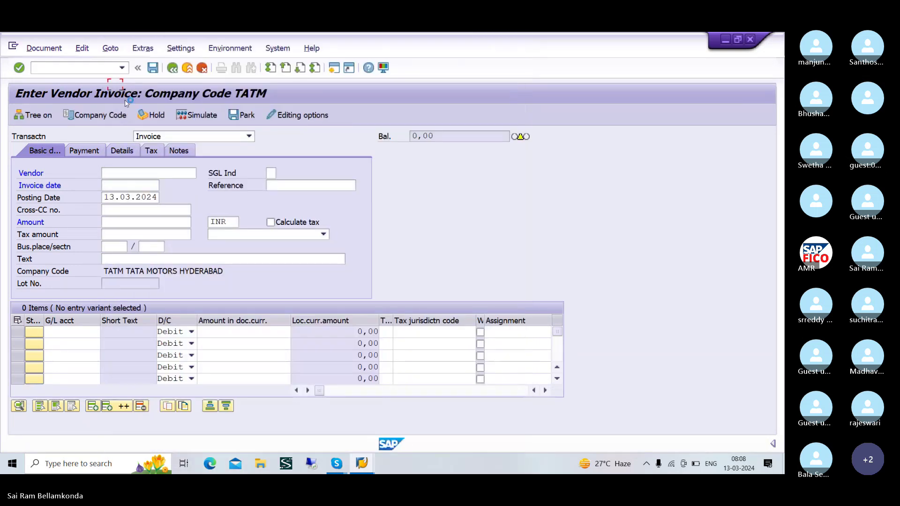
- Enter invoice date 13.03.2024 and text VENDOR INVOICE CREATION
left_click(138, 187)
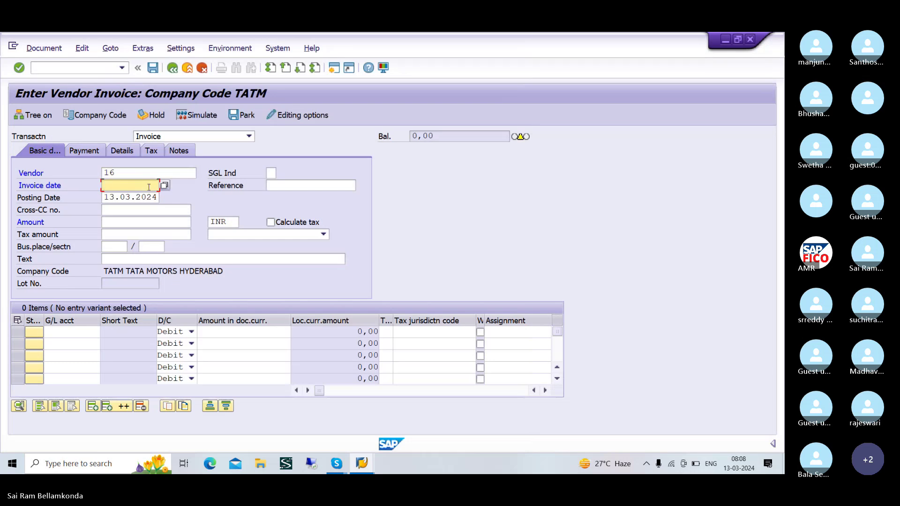
type("13.03.")
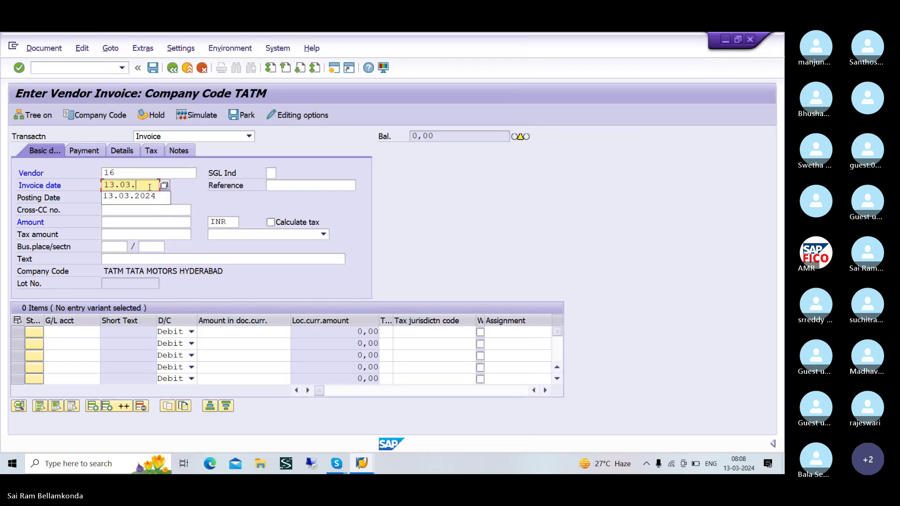
type("2024")
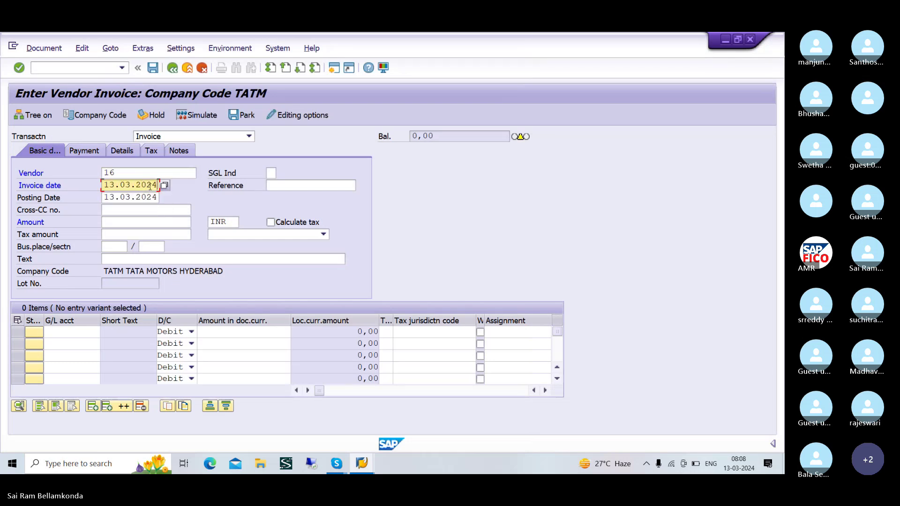
left_click(123, 262)
type("VENDOR INVOICE CREATION")
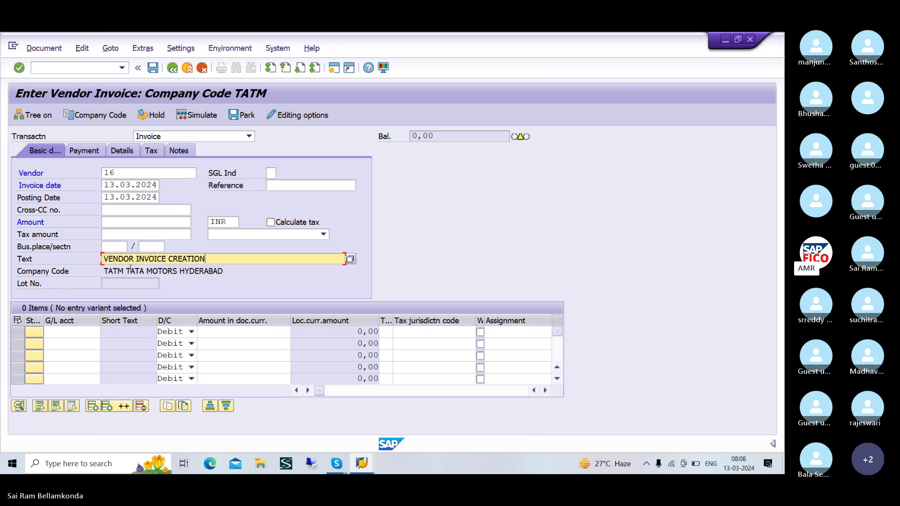
left_click(127, 223)
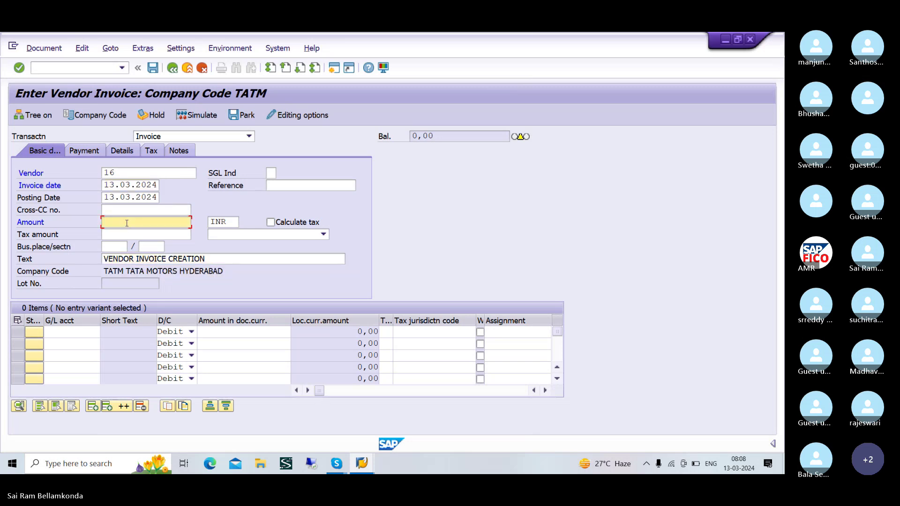
- Enter the invoice amount and assign raw material G/L account 200105 to the first line
type("100000")
left_click(74, 334)
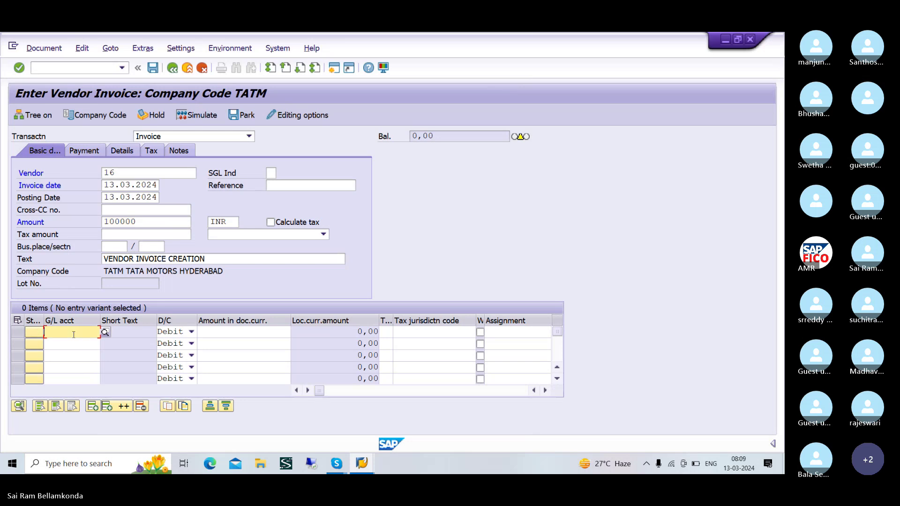
left_click(105, 332)
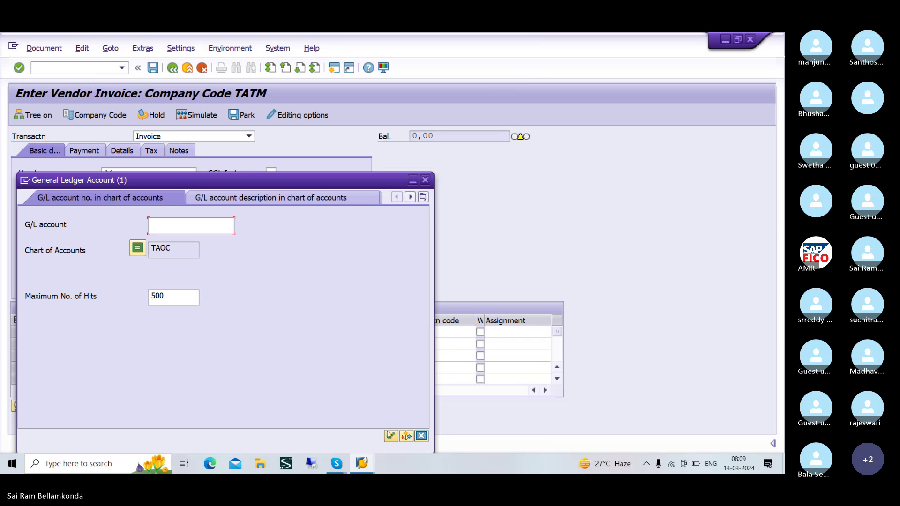
left_click(391, 437)
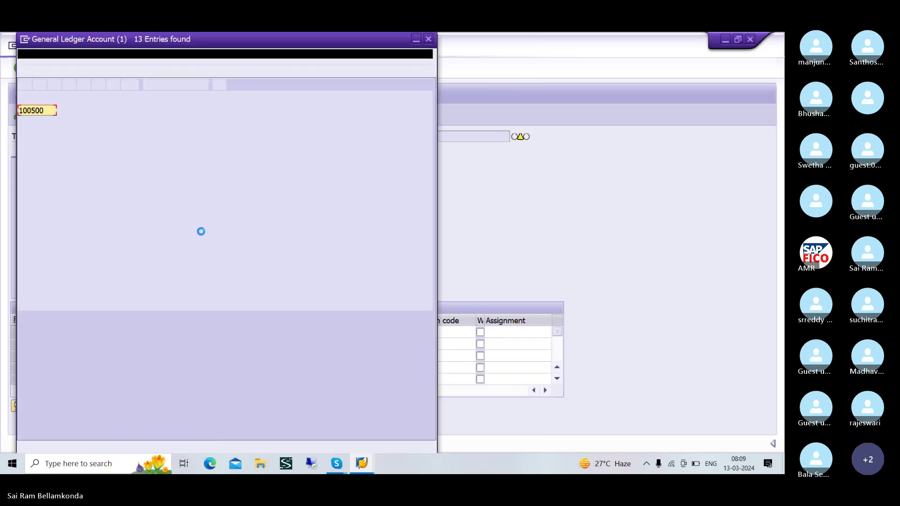
left_click(107, 202)
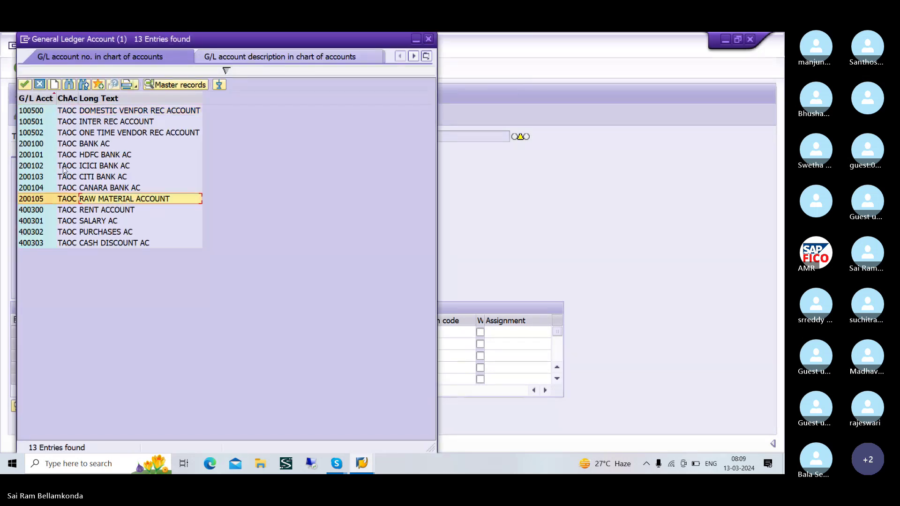
left_click(27, 86)
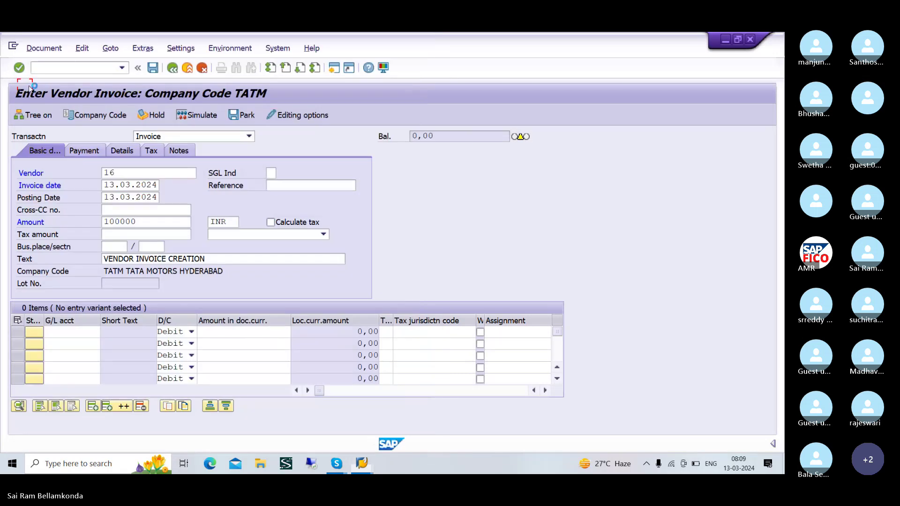
- Complete the line amount, then simulate and post the invoice as document 508
left_click(212, 331)
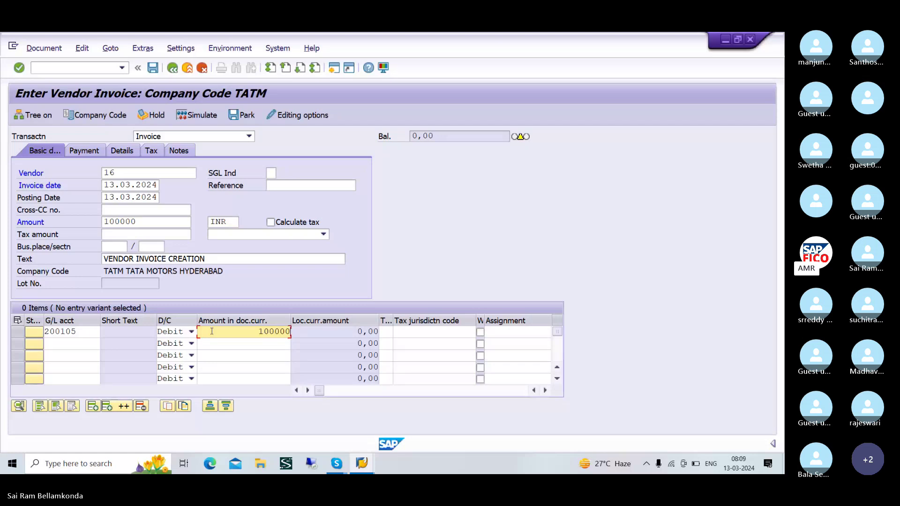
key("Return")
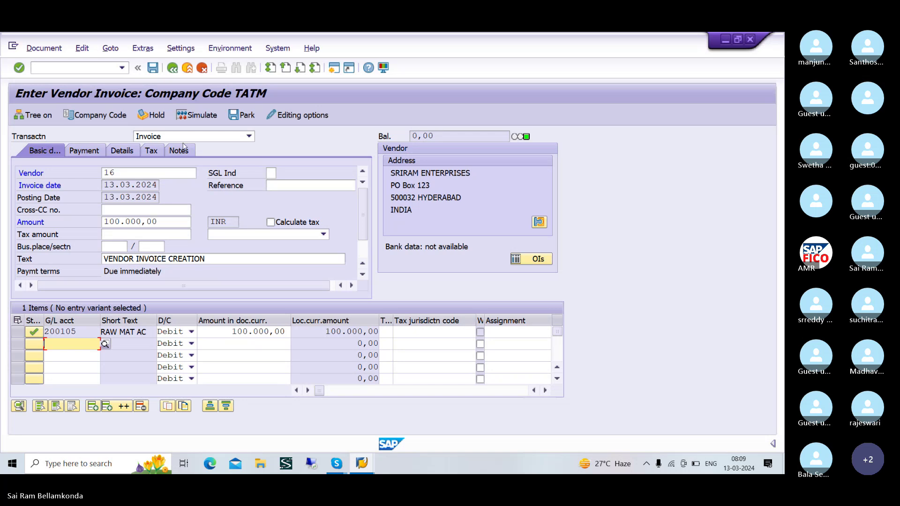
left_click(196, 116)
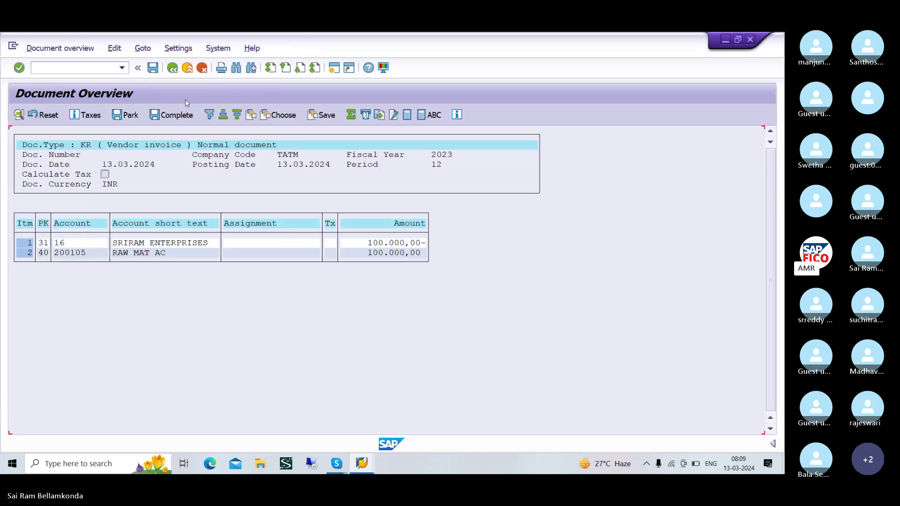
left_click(153, 69)
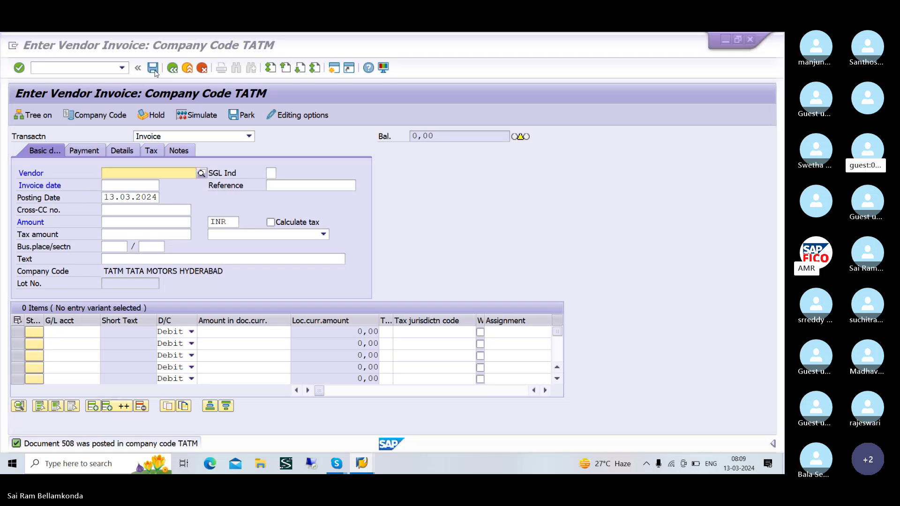
- Refresh the vendor line item list in the Vendor Line Item Display window
key("alt+Tab")
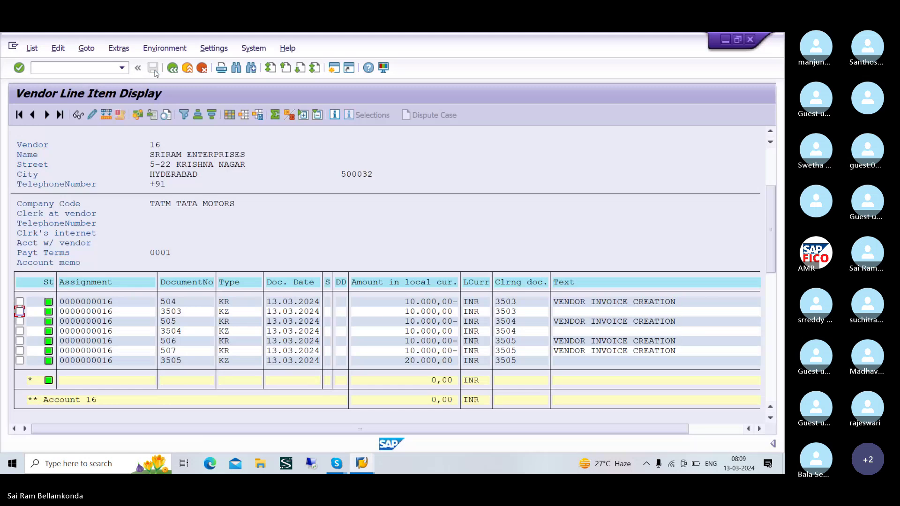
left_click(29, 50)
left_click(44, 79)
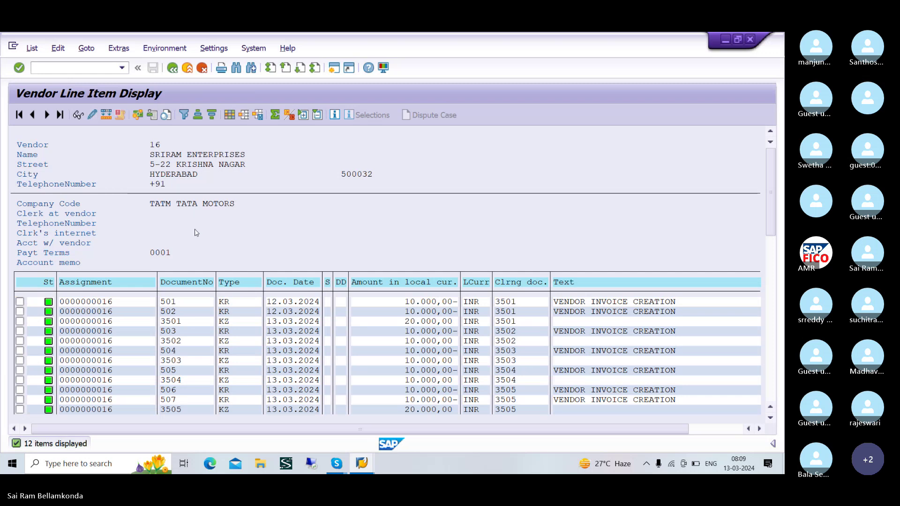
scroll(207, 261, "down", 3)
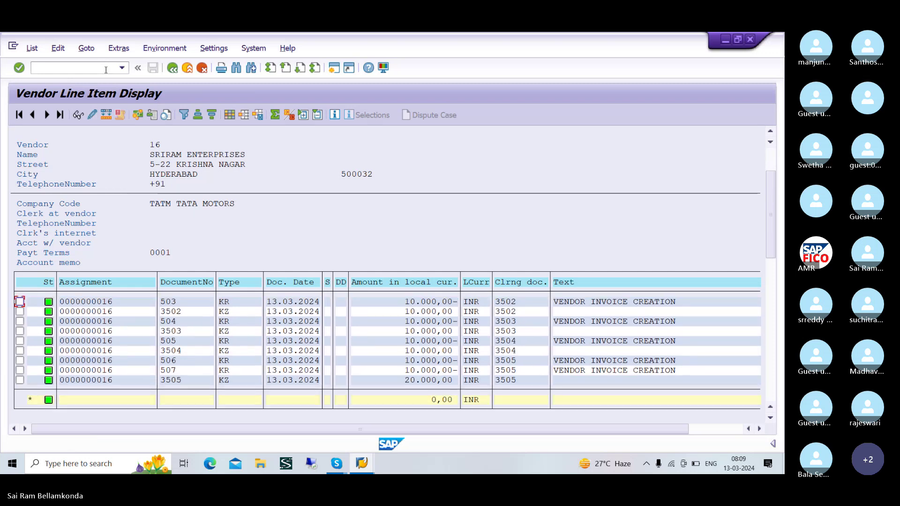
- Rerun /FBL1N with All items selected, showing invoice 508 open for 100,000 INR
left_click(106, 69)
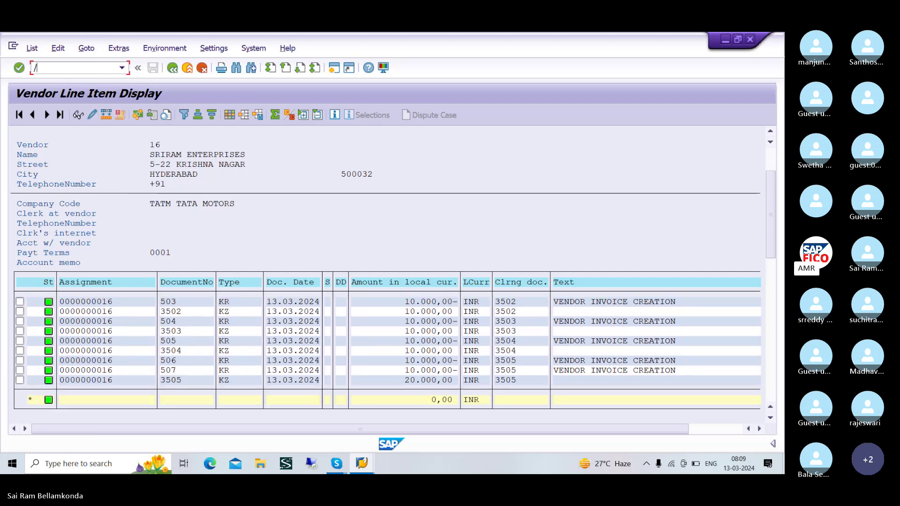
type("/F")
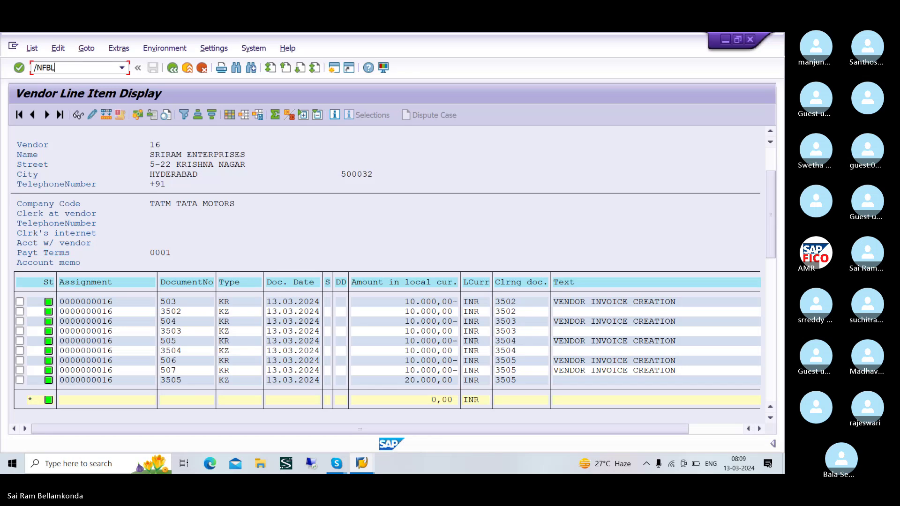
type("BL1N")
key("Return")
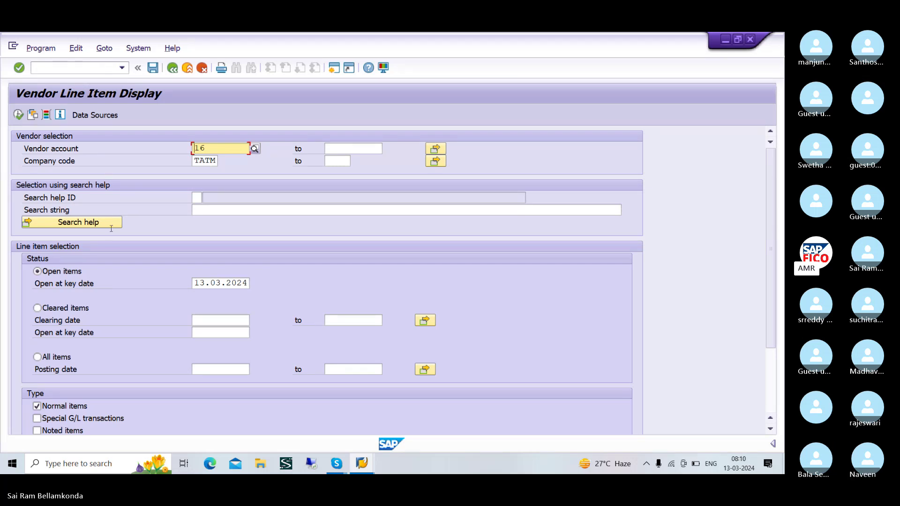
left_click(69, 360)
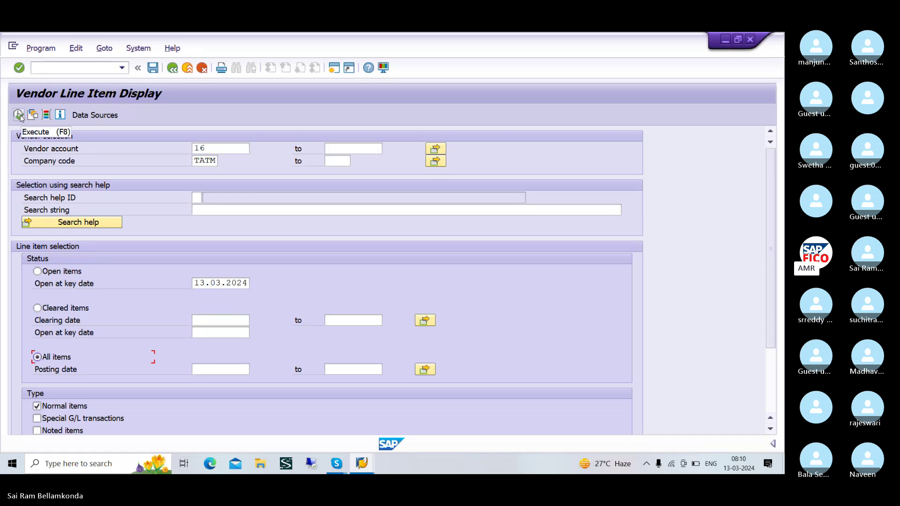
left_click(19, 115)
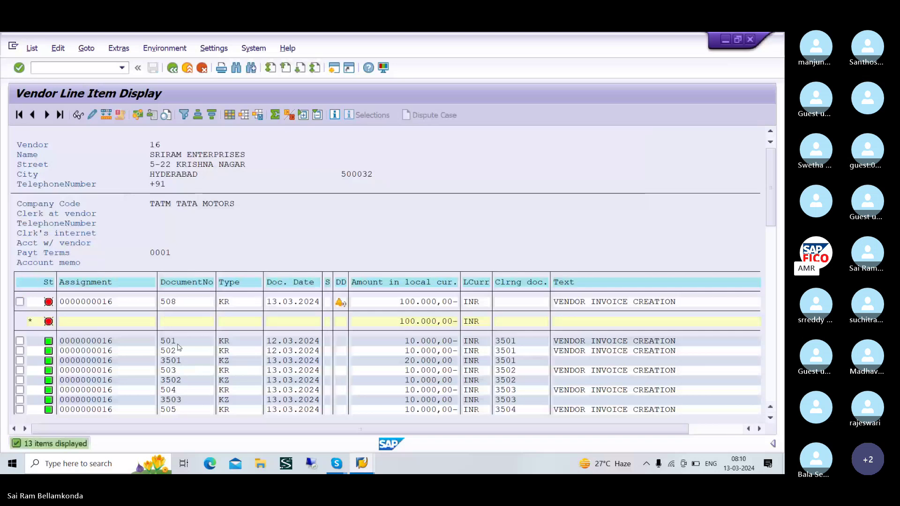
scroll(178, 347, "down", 1)
scroll(178, 347, "up", 1)
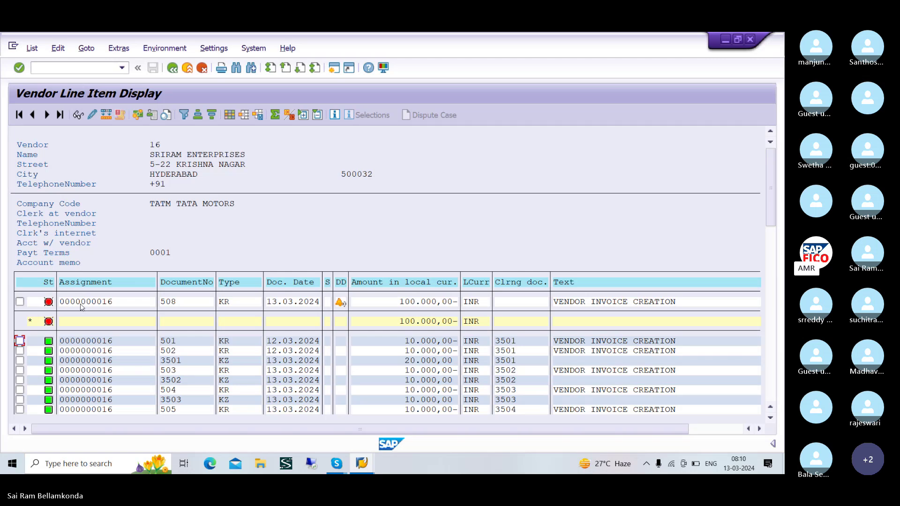
key("alt+Tab")
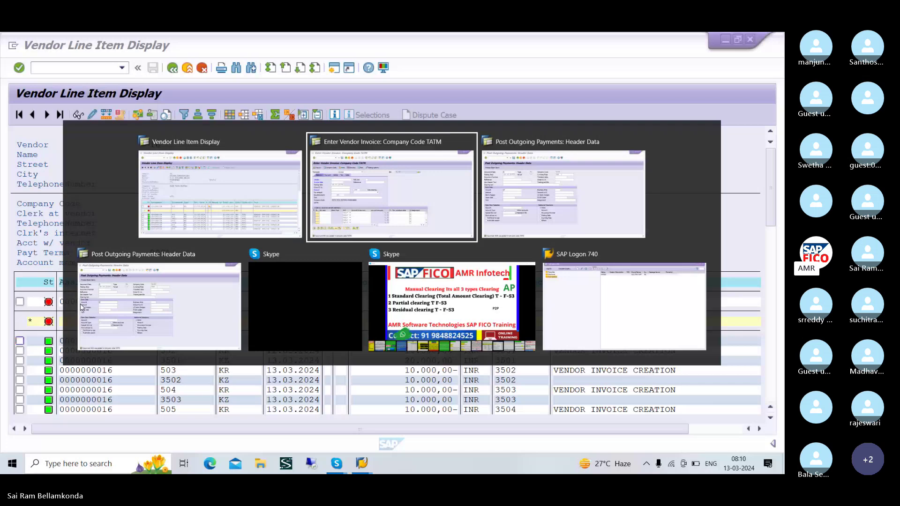
- Restart F-53 for a new outgoing payment in TATM with document date 13.03.2024
key("alt+Tab")
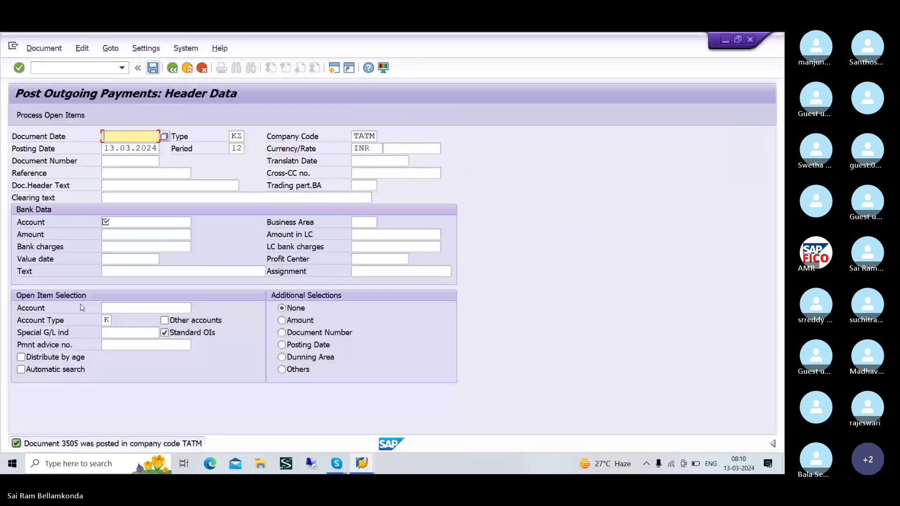
left_click(82, 69)
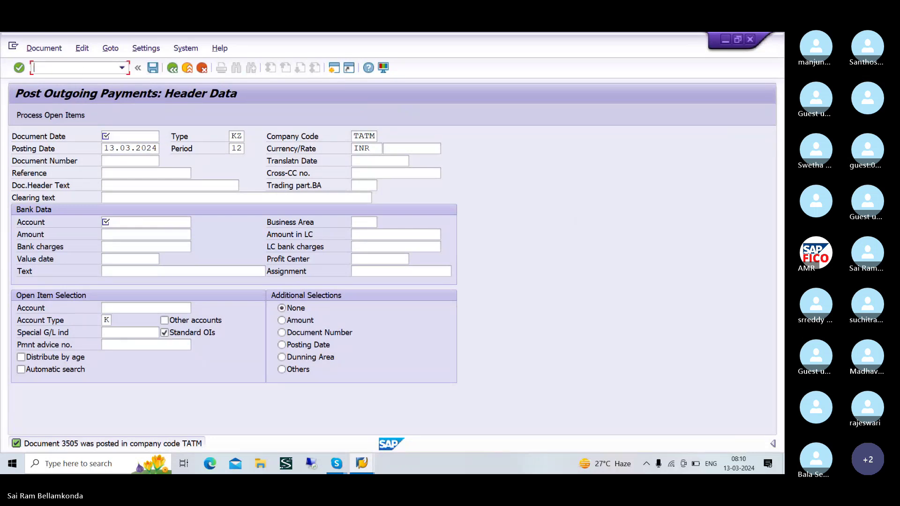
type("/NF-53")
key("Return")
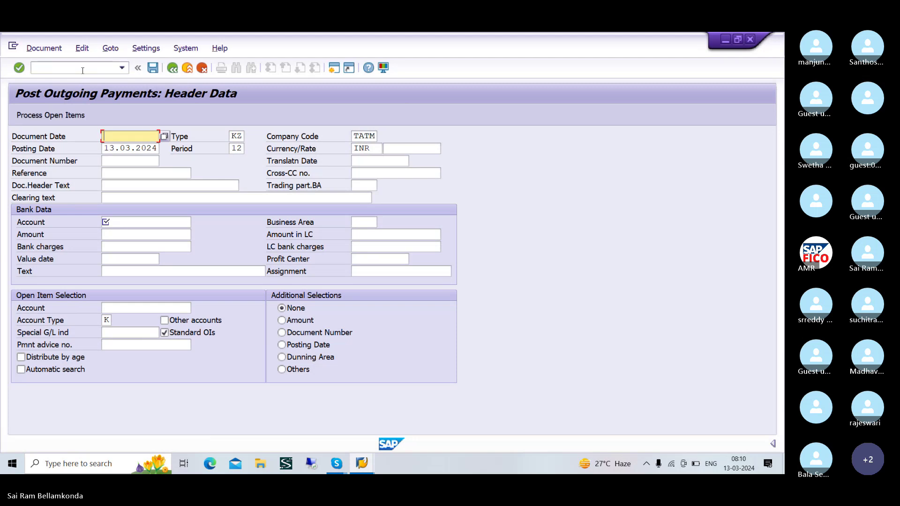
type("13.03.2024")
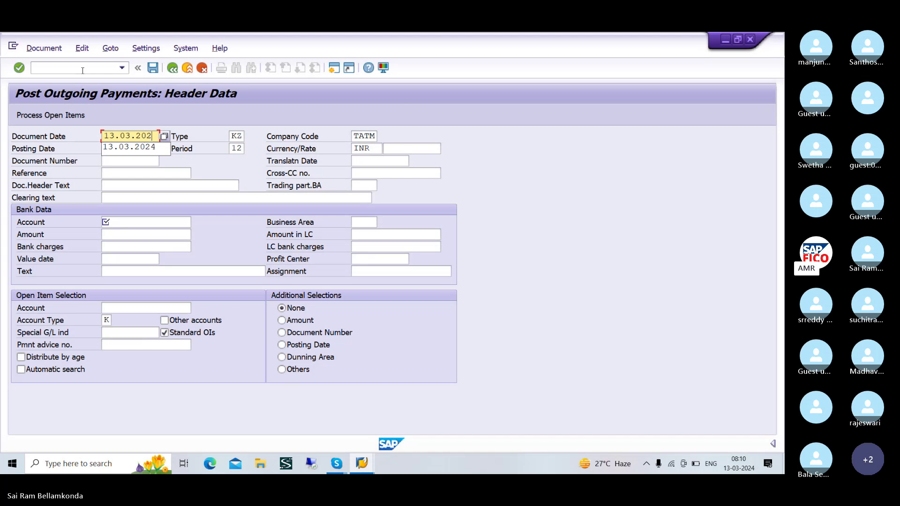
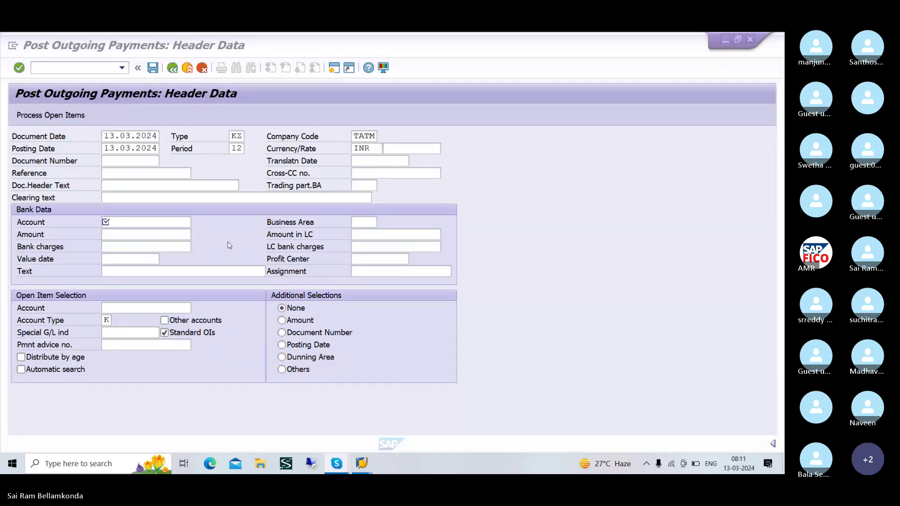
- Pick bank account 200100 from the G/L search and enter a payment amount of 20000
left_click(161, 223)
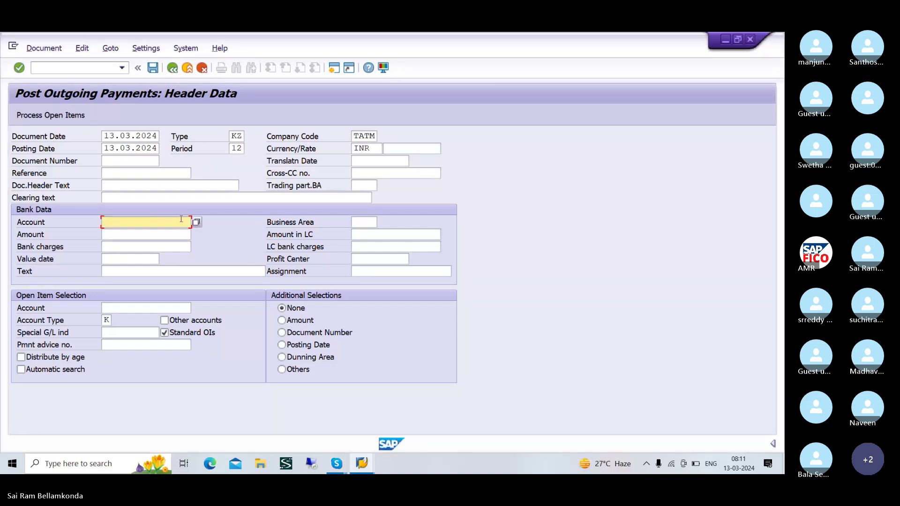
left_click(199, 222)
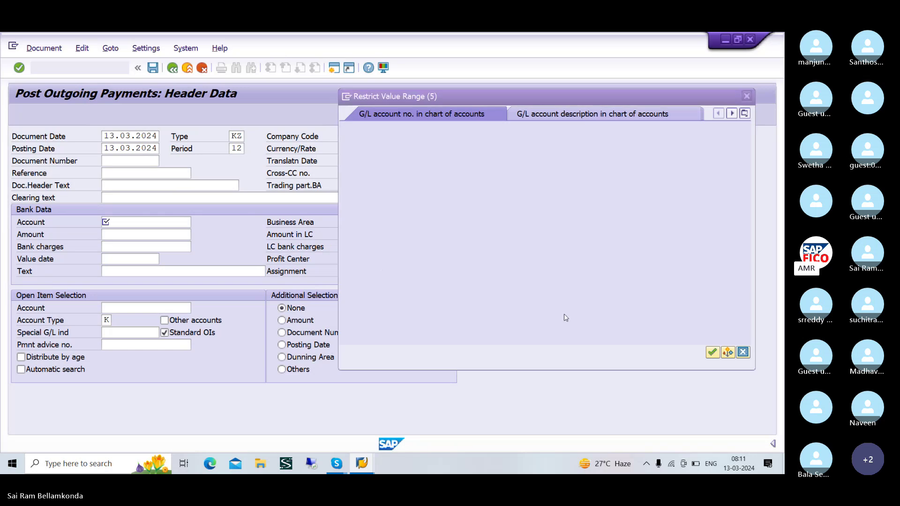
left_click(711, 354)
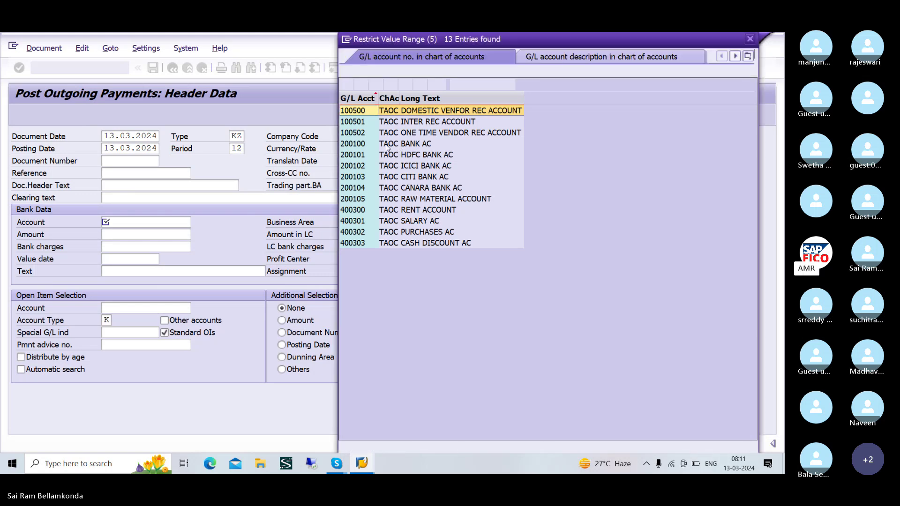
left_click(388, 145)
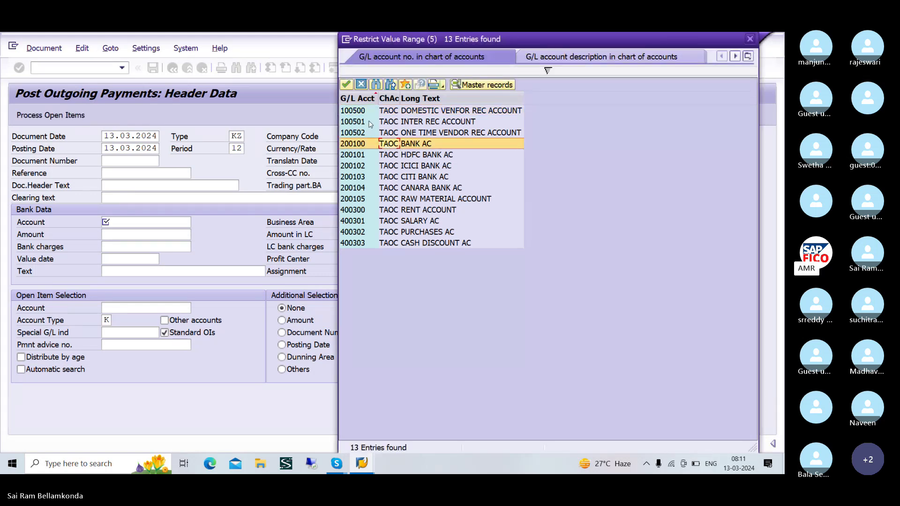
left_click(349, 84)
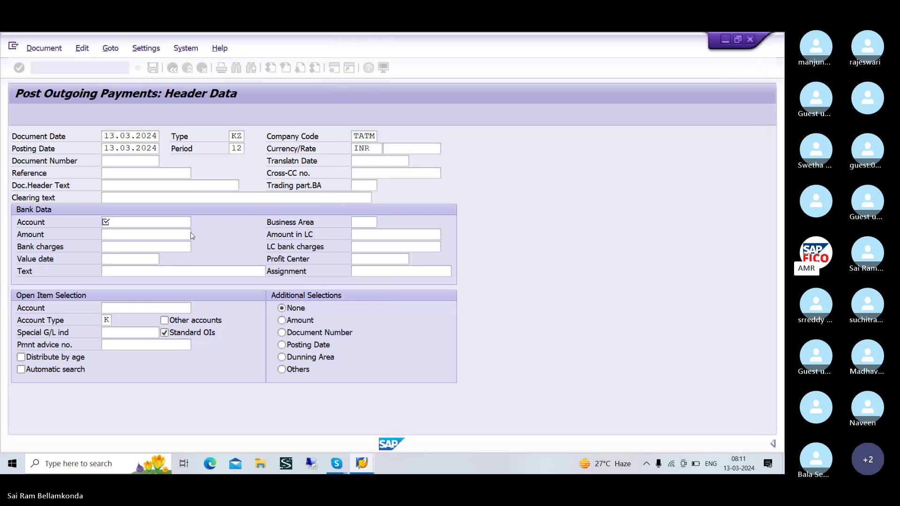
left_click(163, 237)
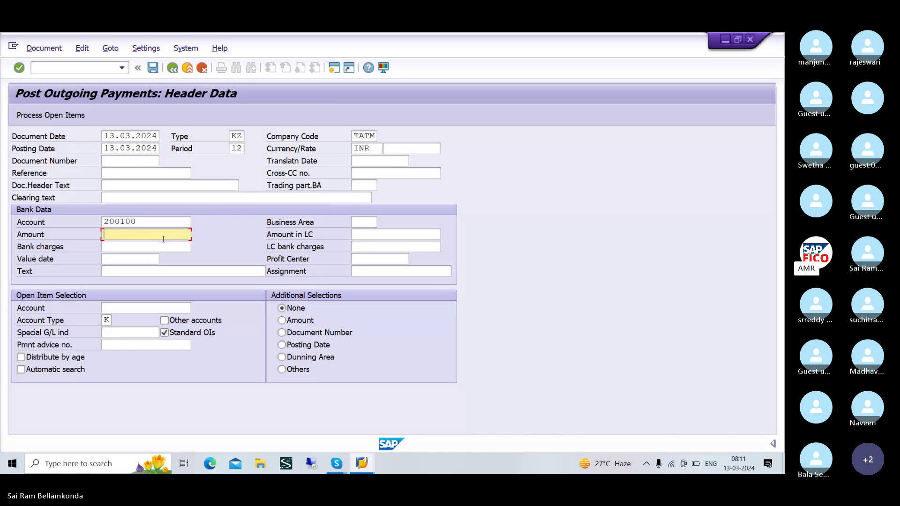
type("2000")
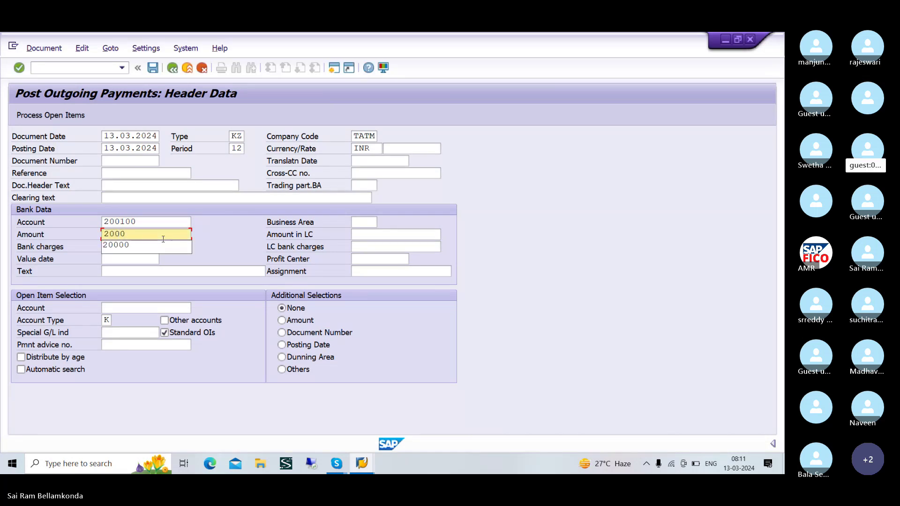
type("0")
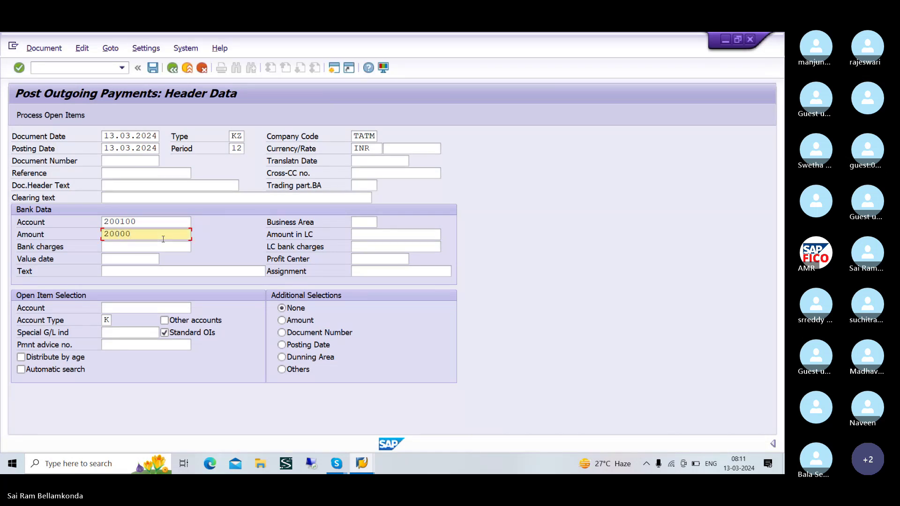
- Choose vendor 16, SRIRAM ENTERPRISES, in company code TATM as the open-item account
left_click(183, 310)
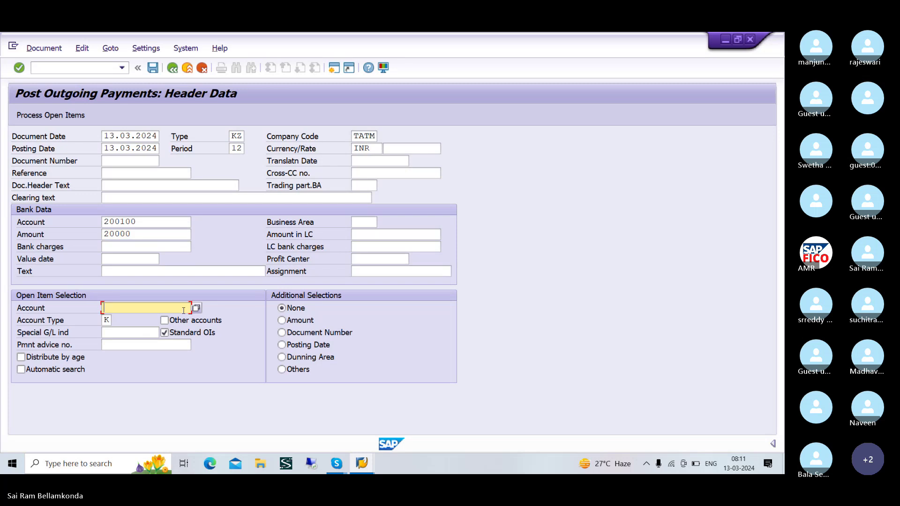
left_click(195, 310)
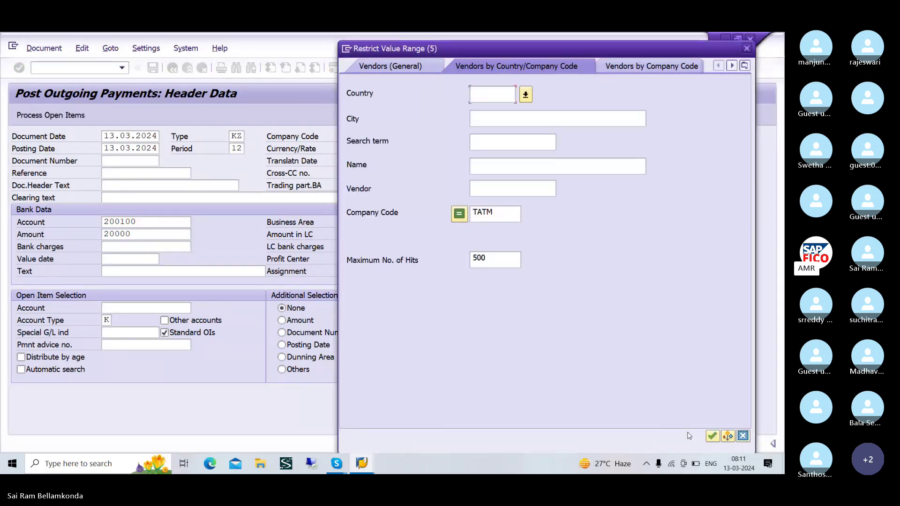
left_click(711, 436)
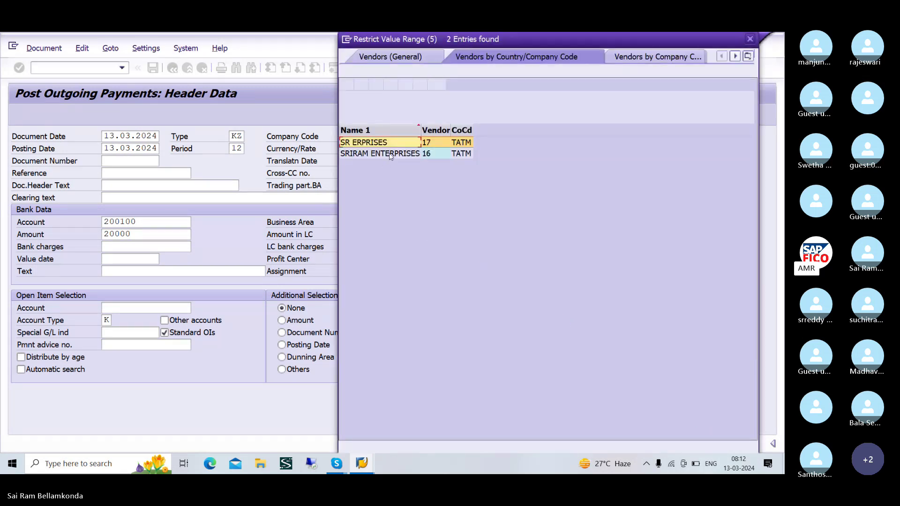
left_click(389, 154)
left_click(347, 85)
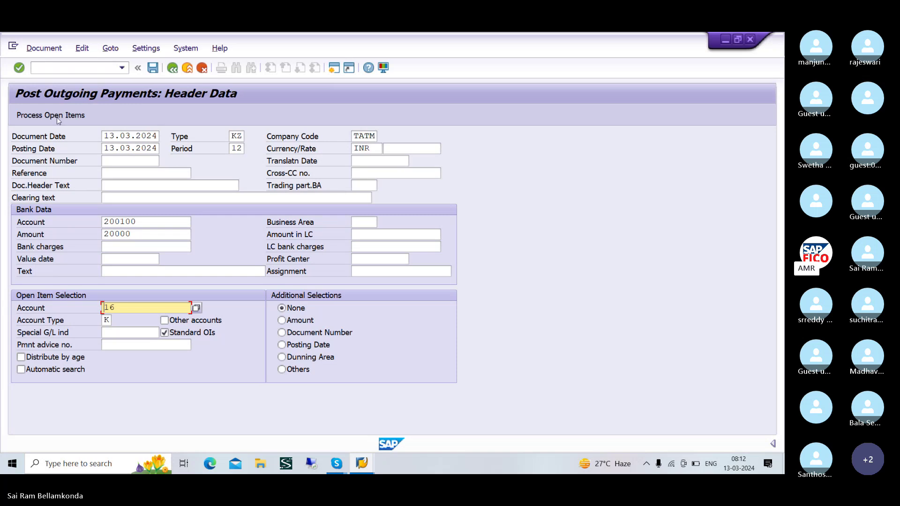
- Keep 80.000,00 of vendor invoice 508 as a residual item, leaving 0,00 unassigned
left_click(61, 121)
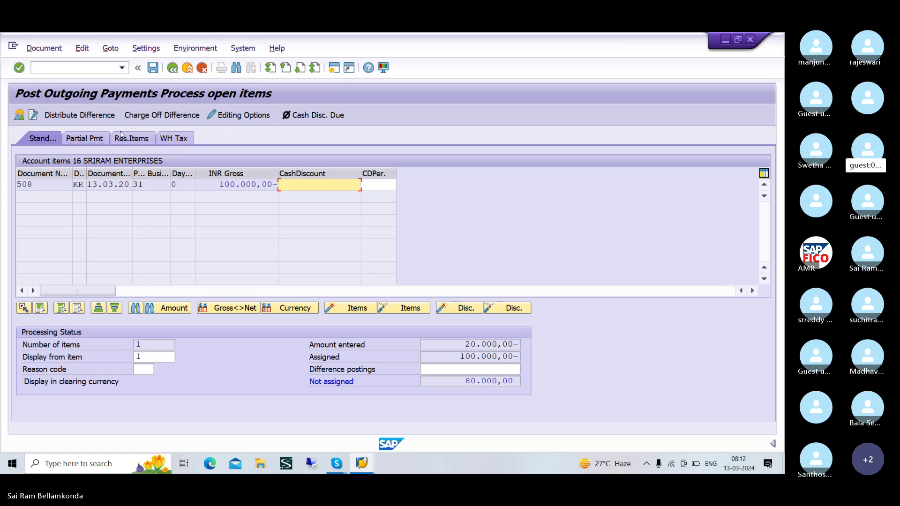
left_click(132, 140)
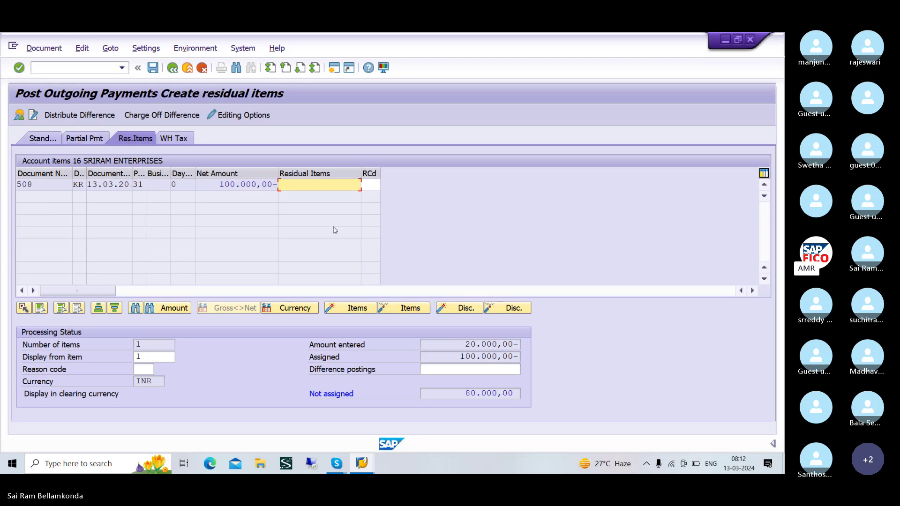
double_click(315, 187)
left_click(111, 49)
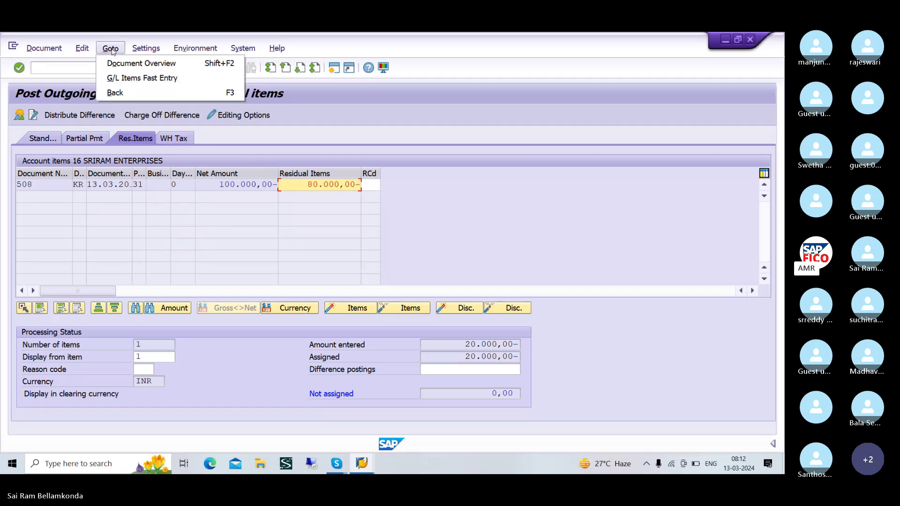
left_click(57, 51)
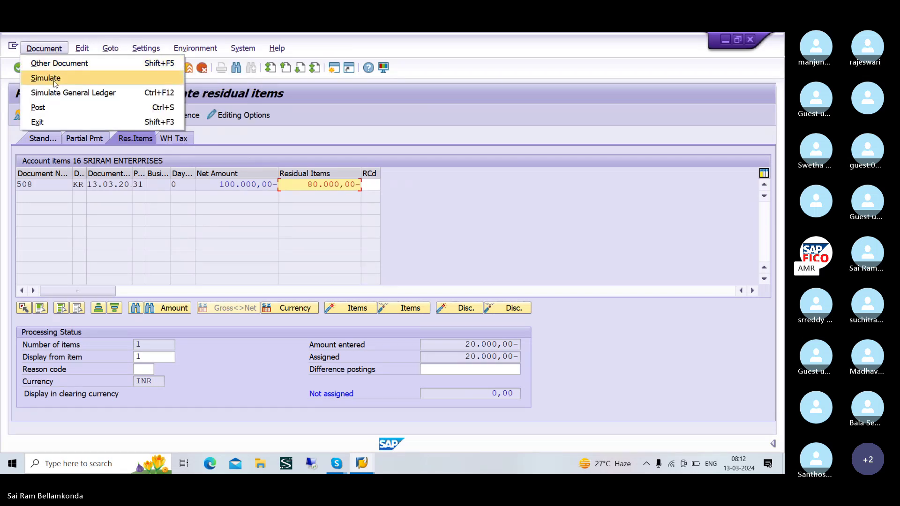
- Simulate, give the 80.000,00 vendor line the text VENDOR INVOICE, and post as document 3506
left_click(71, 79)
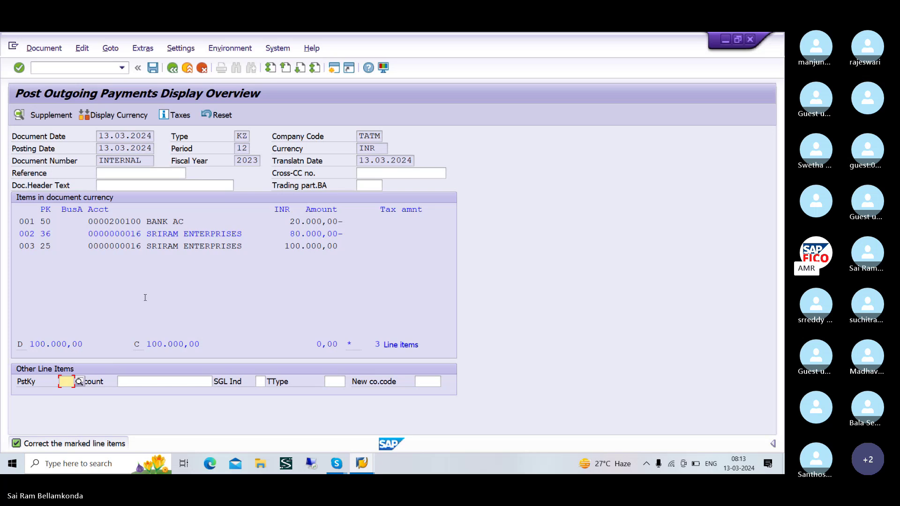
double_click(160, 234)
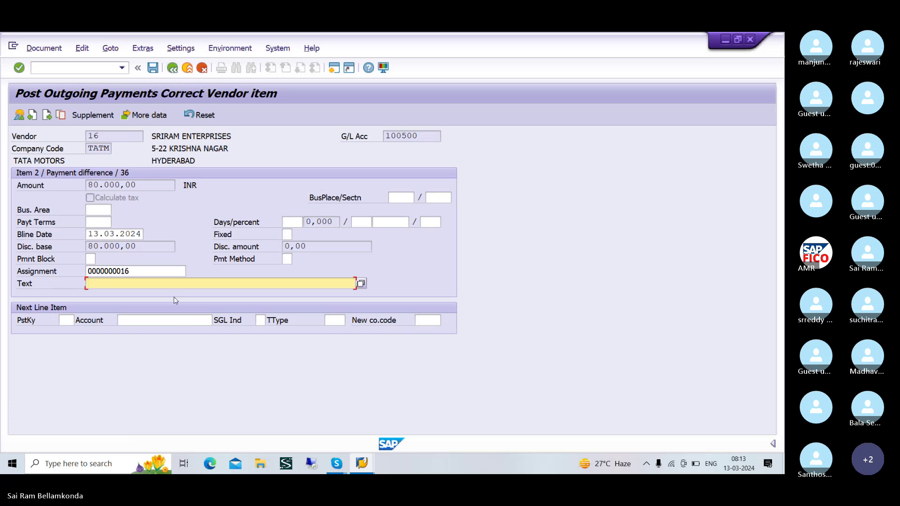
type("VENDOR INV OICE")
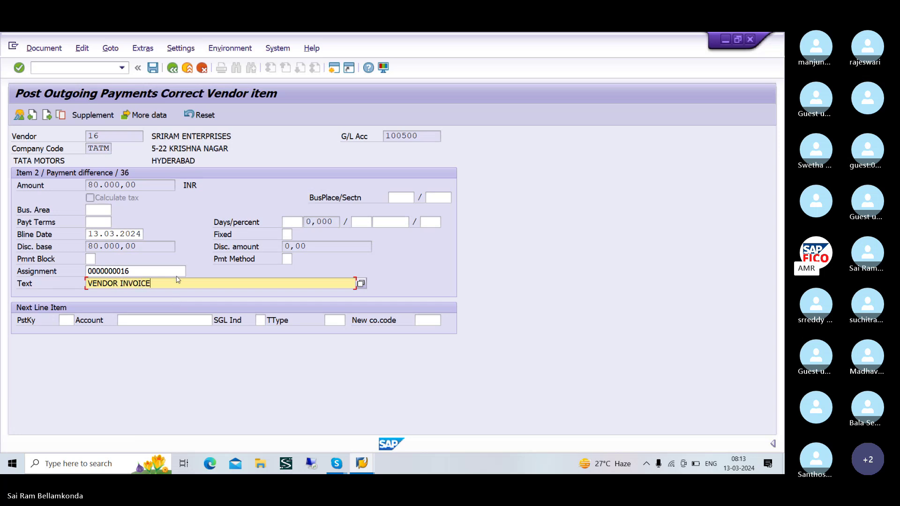
left_click(173, 71)
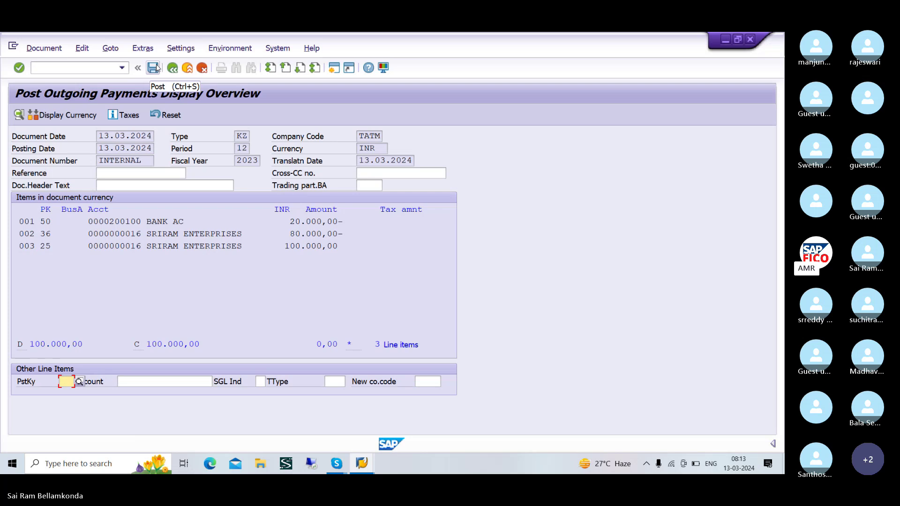
left_click(154, 68)
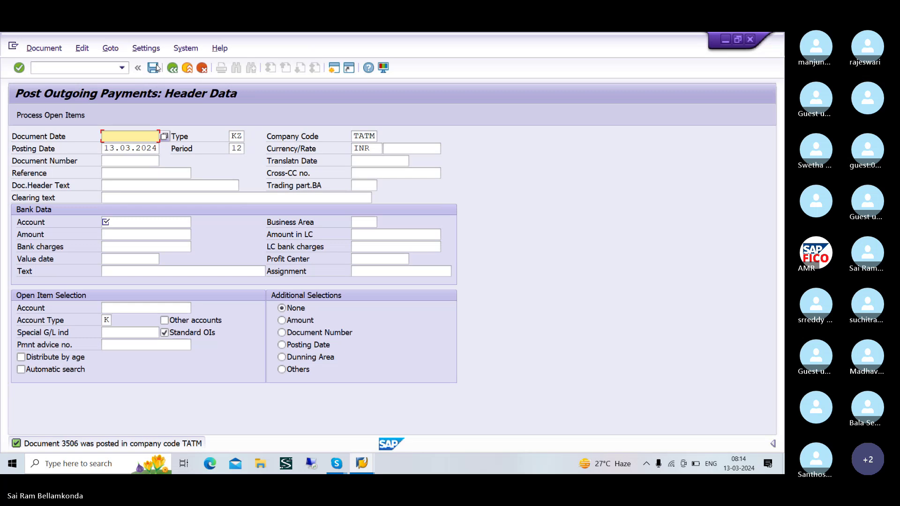
- Refresh vendor 16's line item list to see residual 3506 open at 80.000,00
key("alt+Tab")
key("alt+Tab")
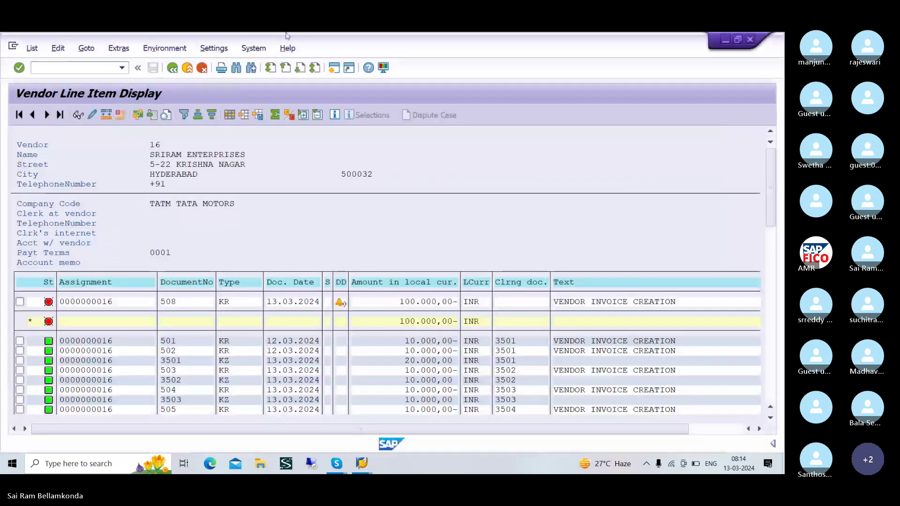
left_click(32, 48)
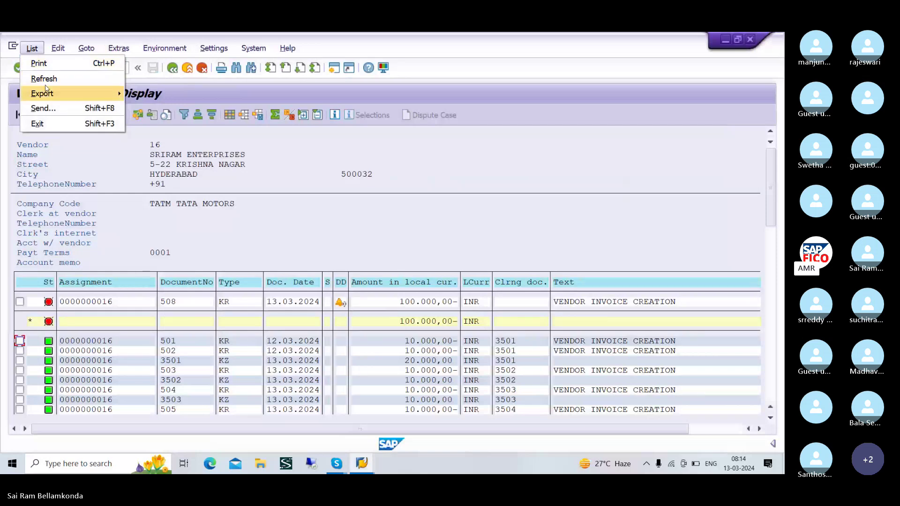
left_click(44, 79)
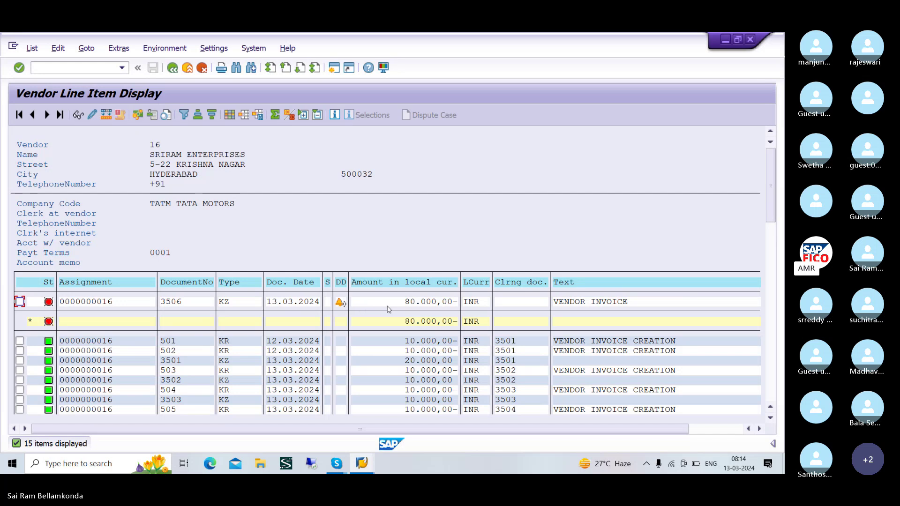
key("alt+Tab")
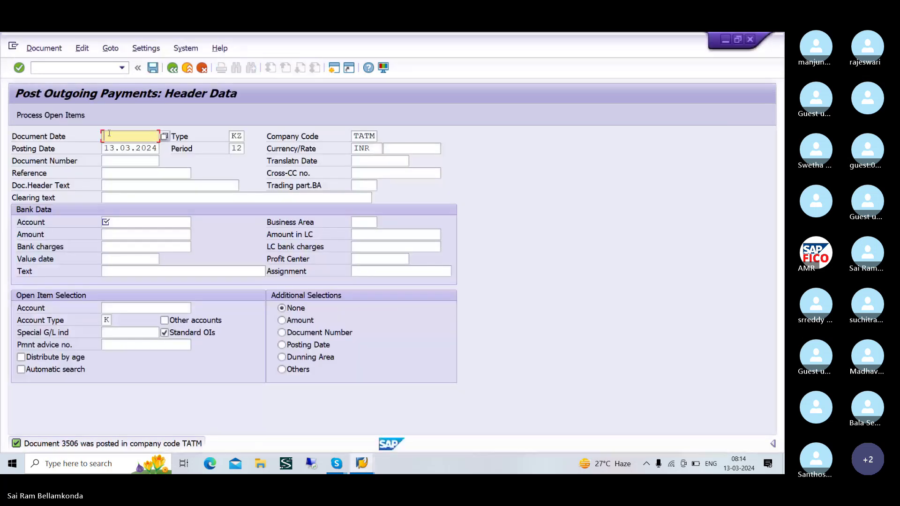
- Enter document date 13.03.2024, bank account 200100 and payment amount 20000
type("13")
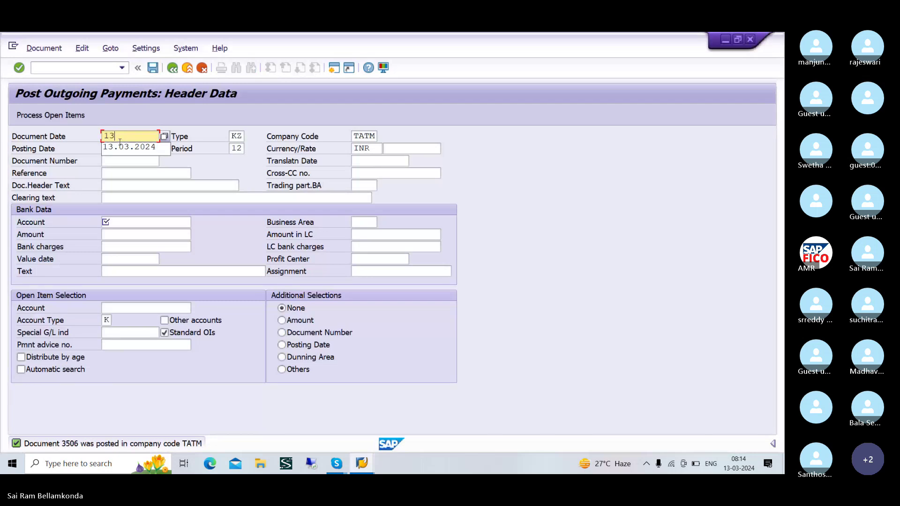
type(".036")
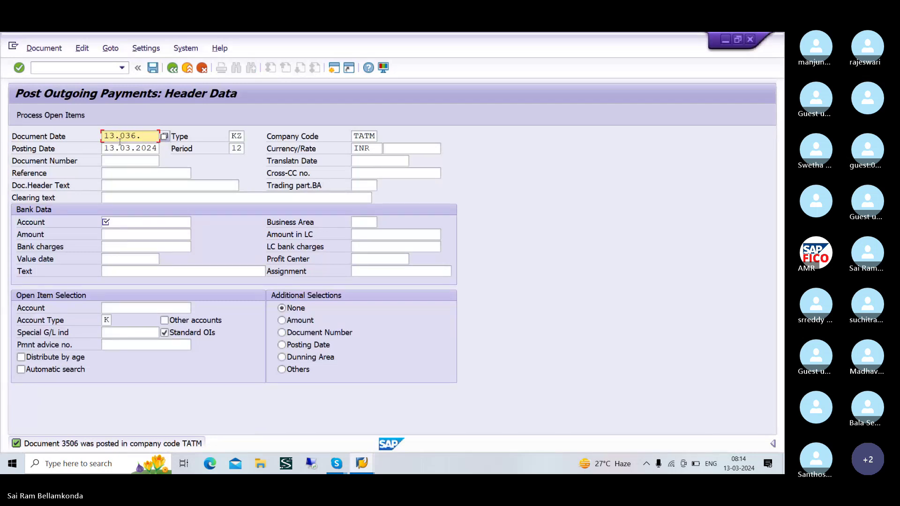
key("BackSpace")
type(".2024")
left_click(141, 223)
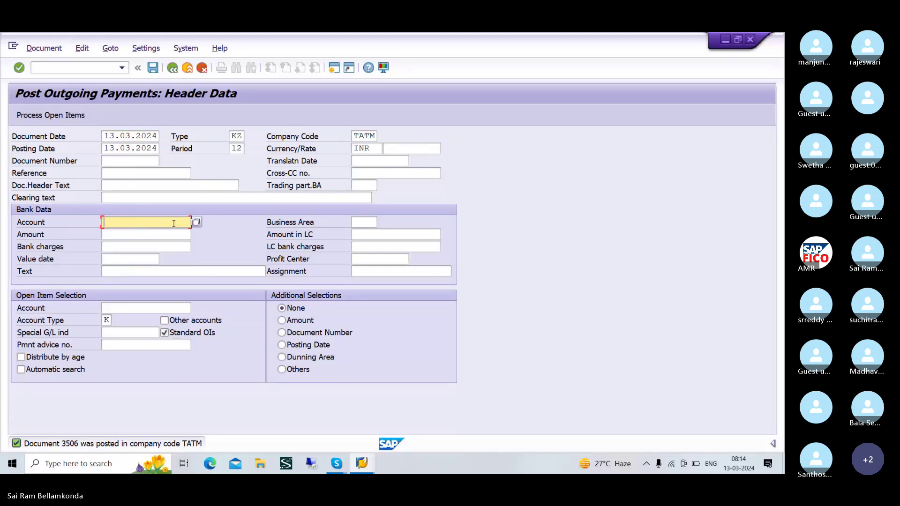
key("F4")
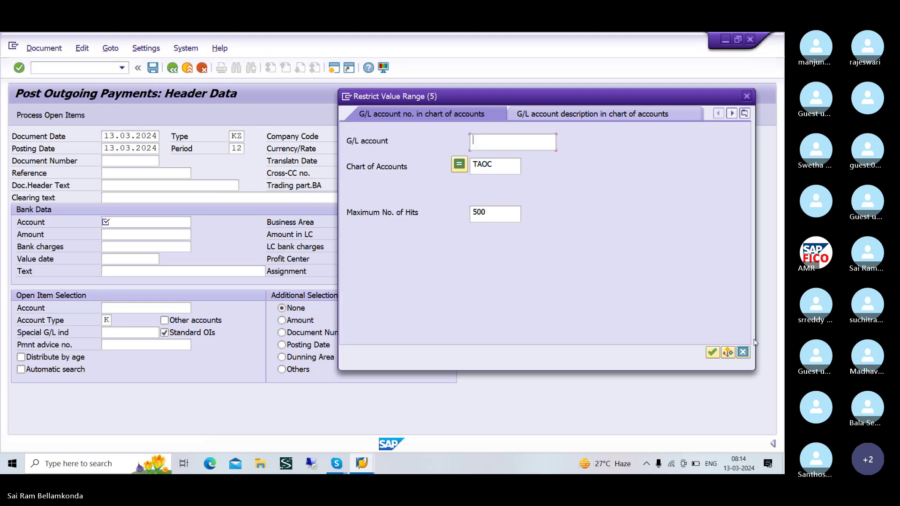
left_click(712, 352)
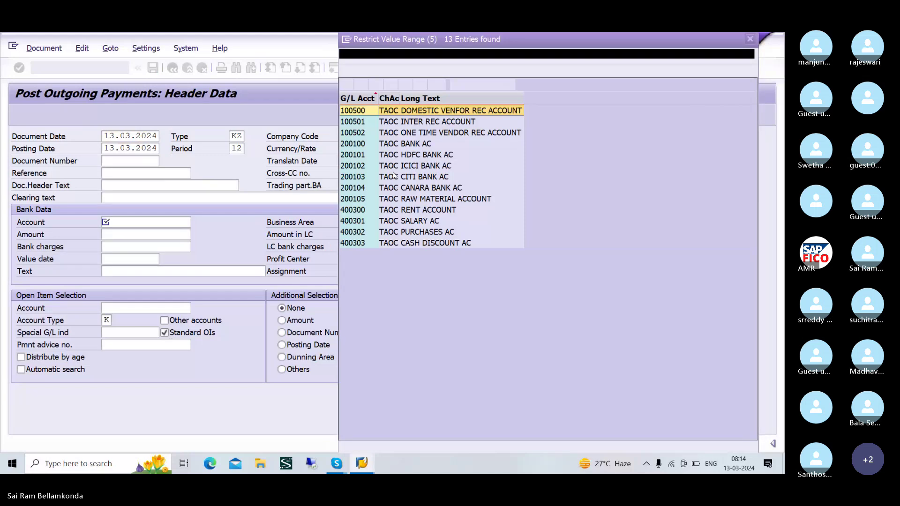
double_click(399, 145)
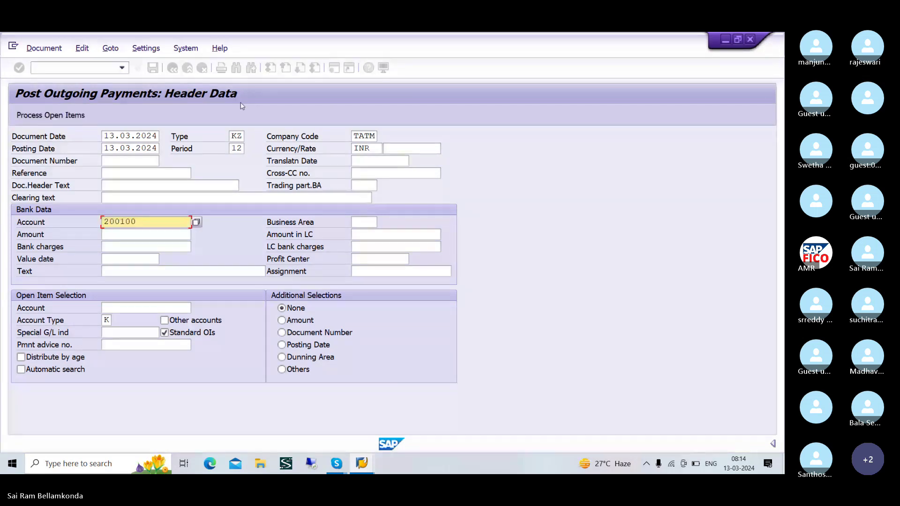
left_click(115, 234)
type("20000")
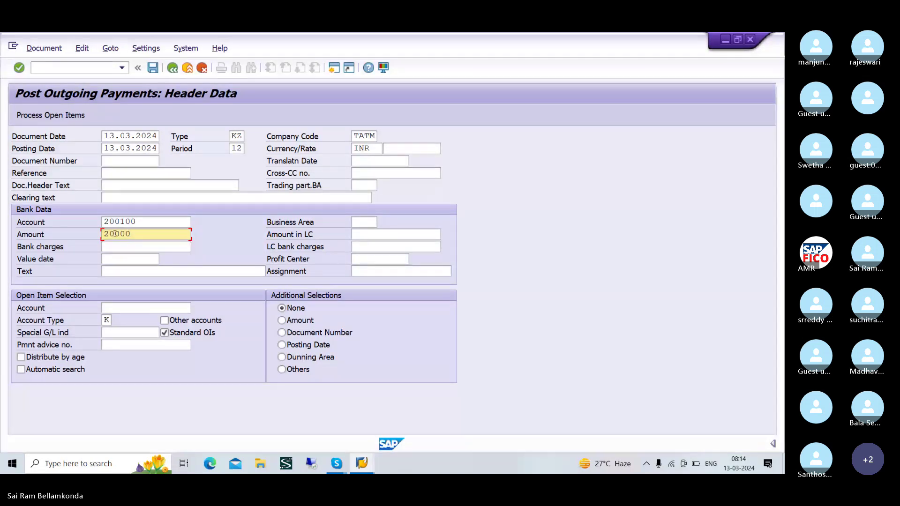
- Choose vendor 16, SRIRAM ENTERPRISES, in company code TATM as the open-item account
left_click(119, 306)
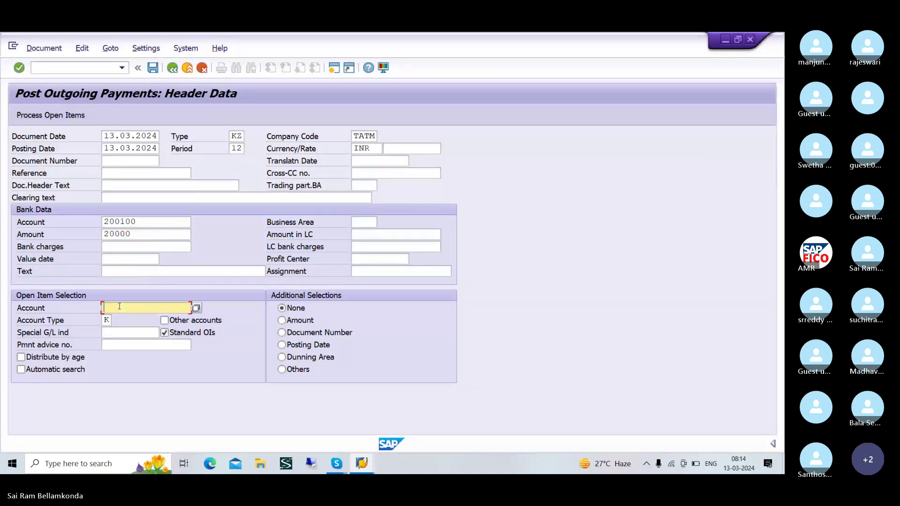
left_click(196, 309)
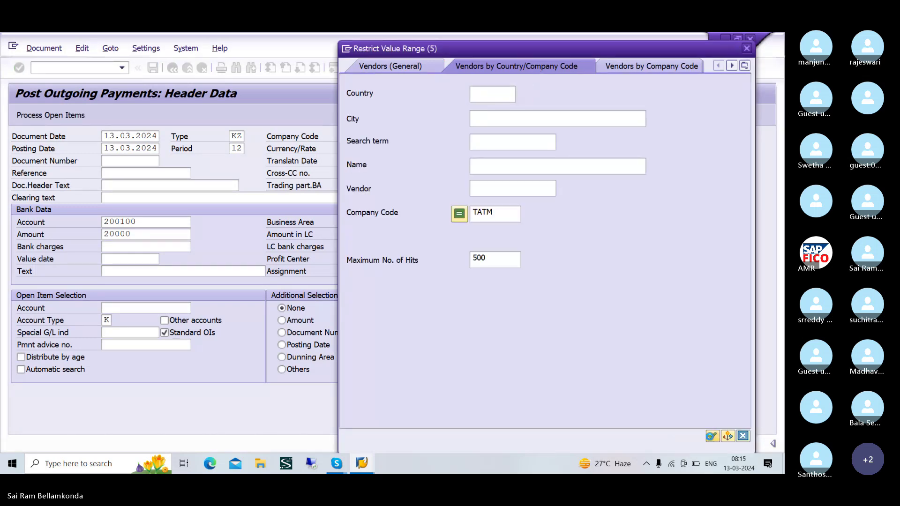
left_click(712, 436)
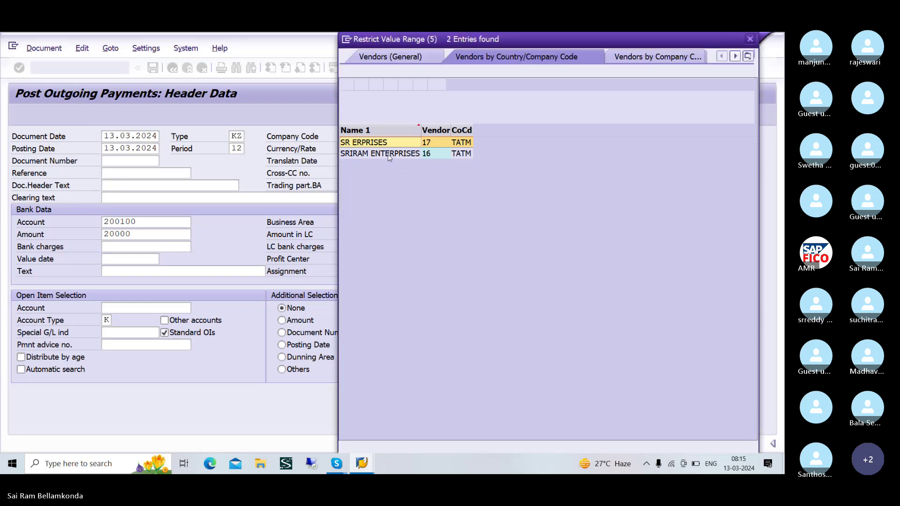
left_click(394, 155)
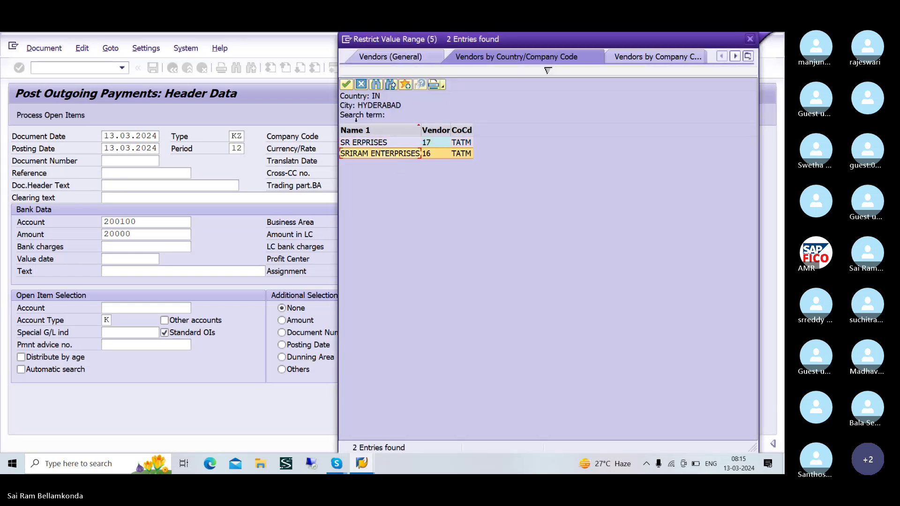
left_click(345, 83)
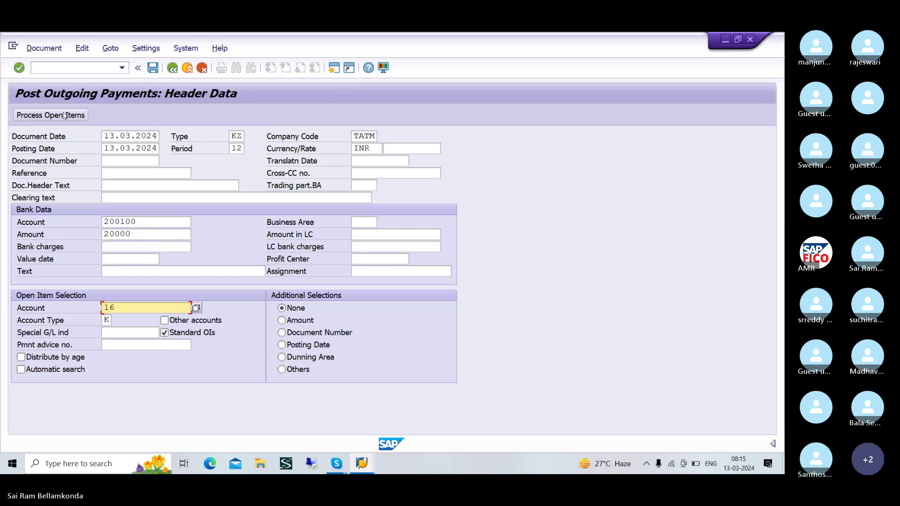
- Keep 60.000,00 of item 3506 as a residual, leaving 0,00 unassigned
left_click(64, 115)
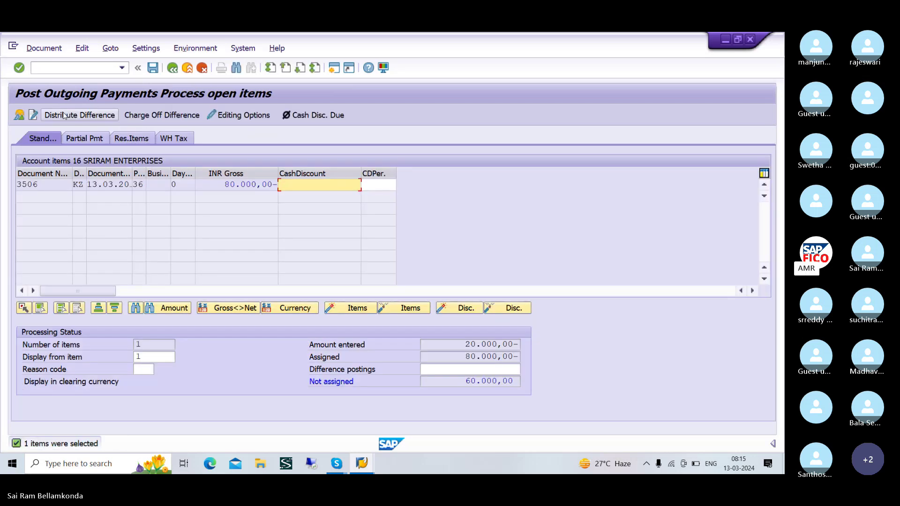
left_click(142, 139)
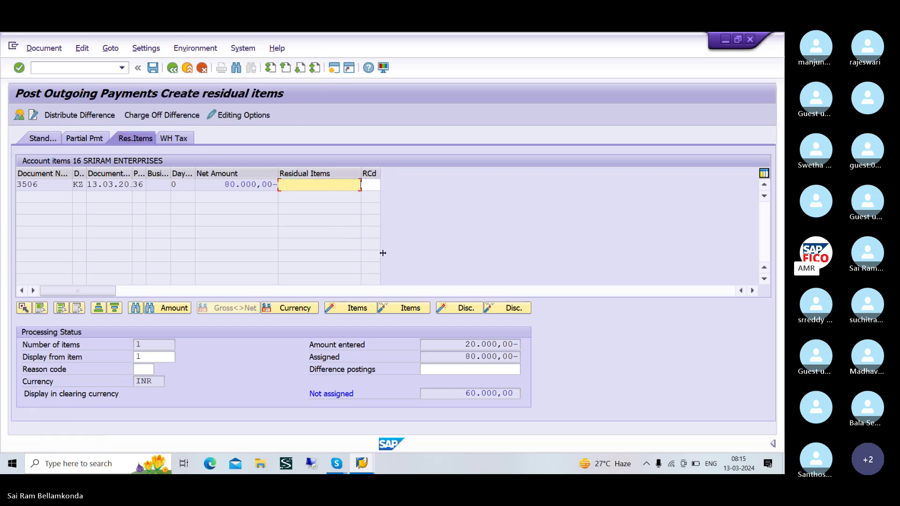
double_click(320, 185)
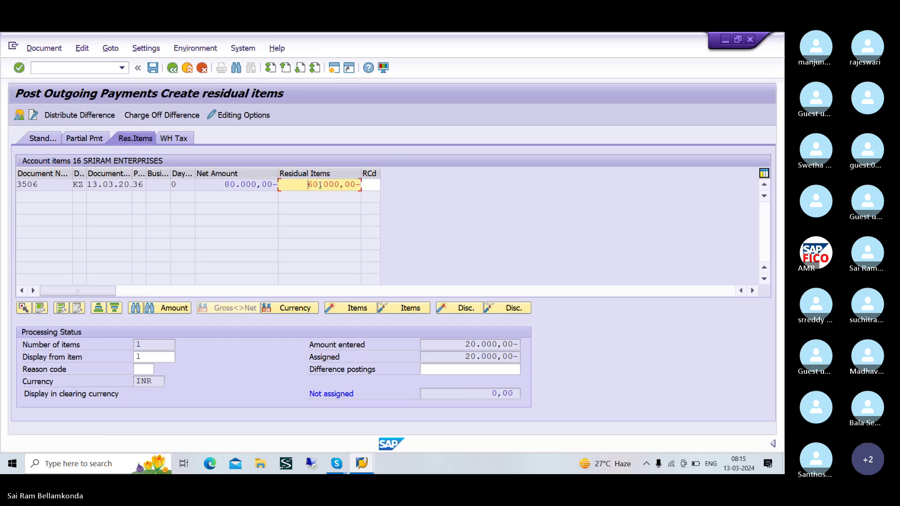
- Simulate, give the 60.000,00 vendor line the text VENDOR INVOICE, and post document 3507
left_click(44, 50)
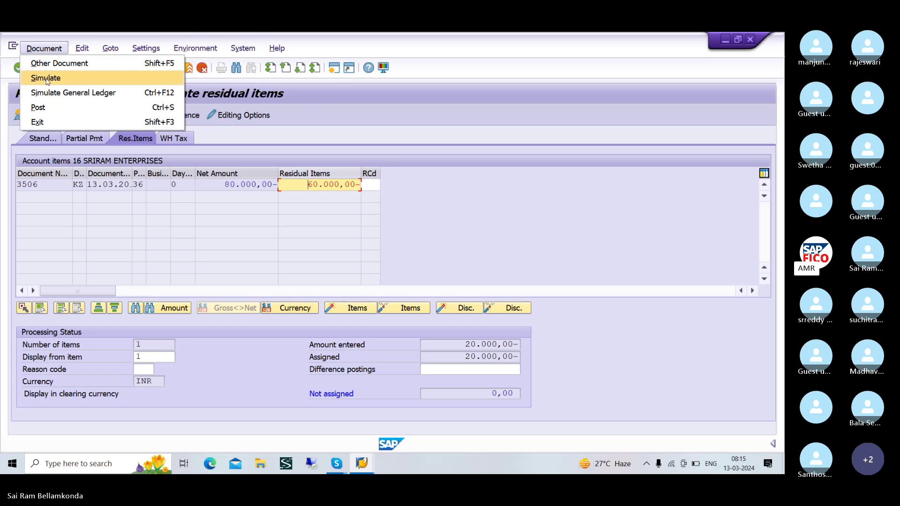
left_click(45, 78)
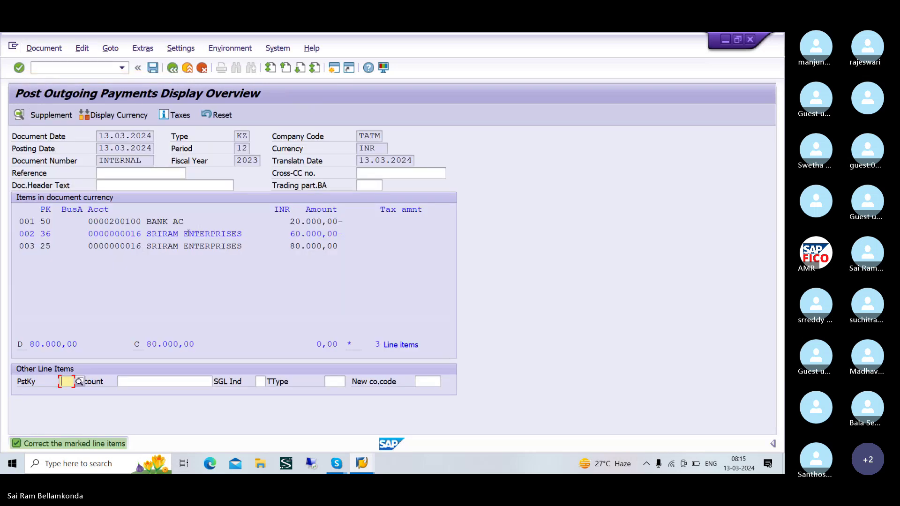
double_click(189, 234)
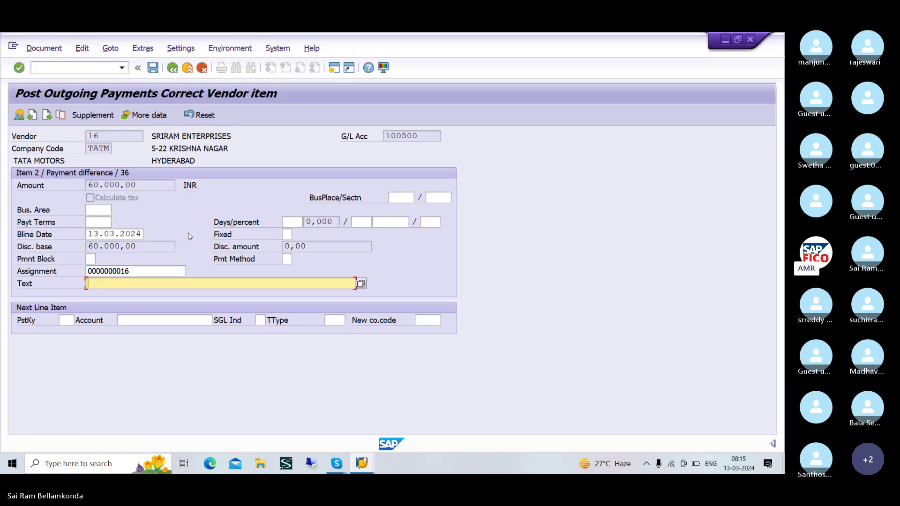
type("VE")
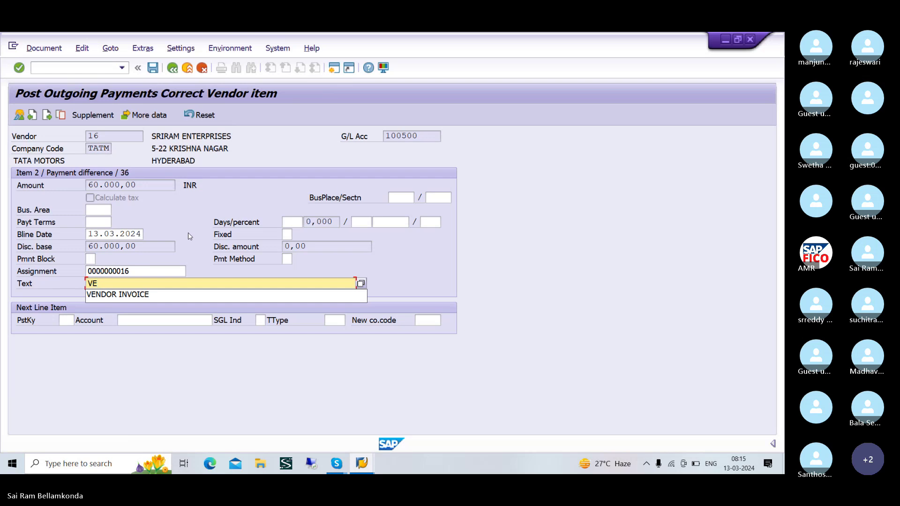
key("Down")
key("Return")
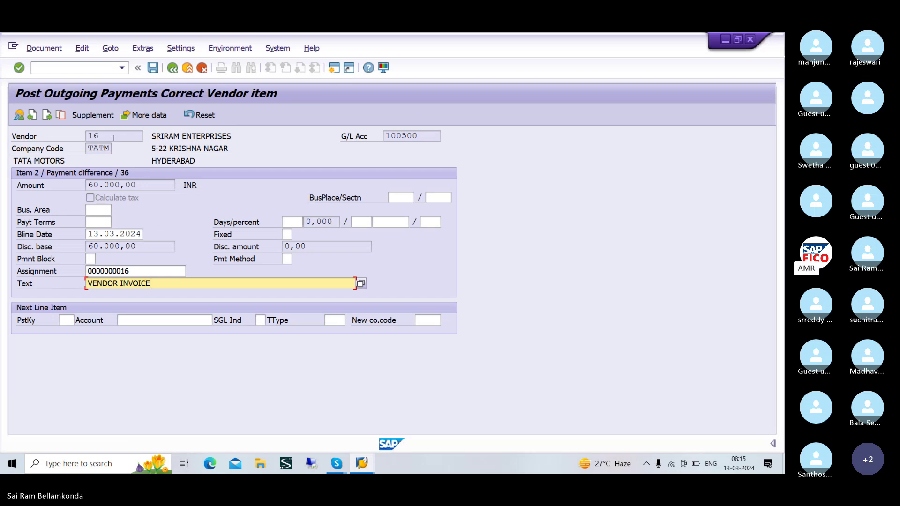
left_click(172, 69)
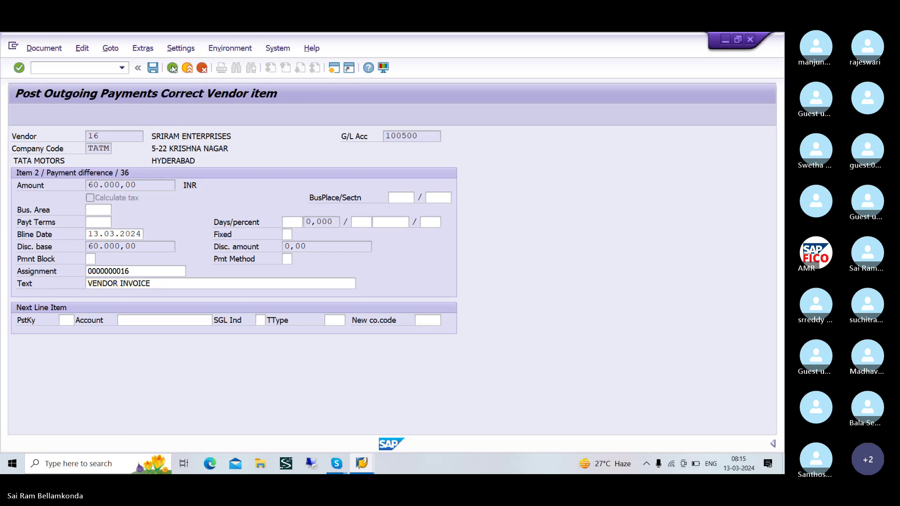
key("ctrl+s")
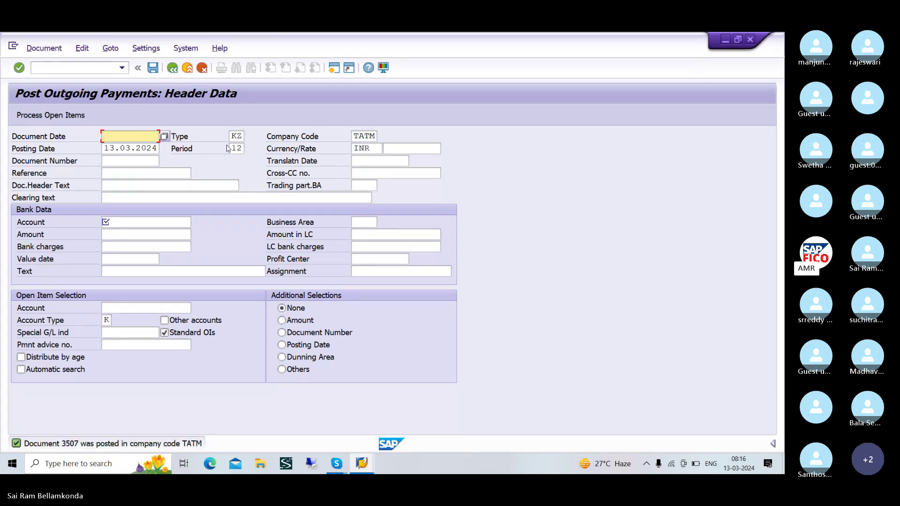
key("alt+Tab")
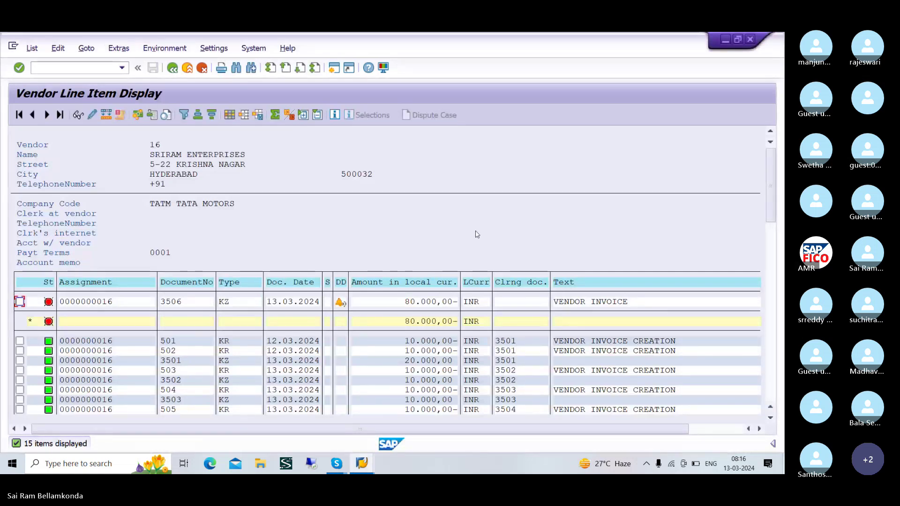
left_click(38, 49)
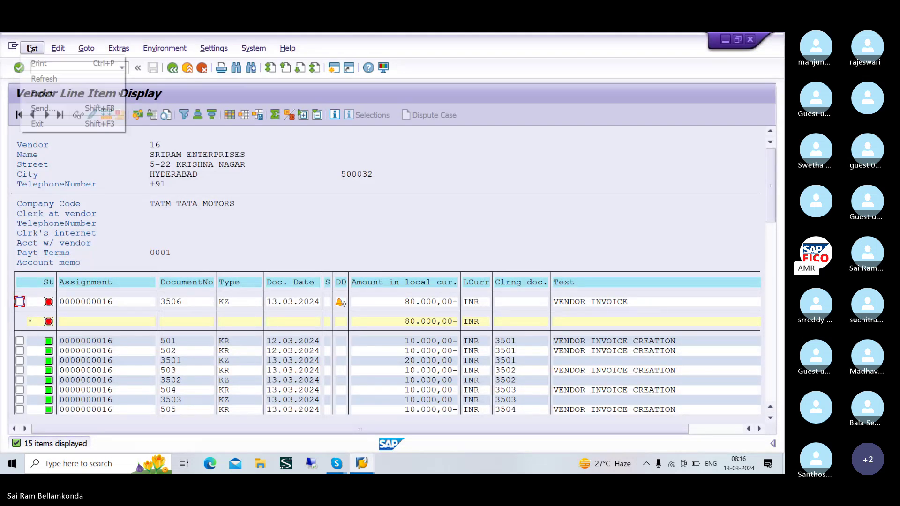
left_click(44, 77)
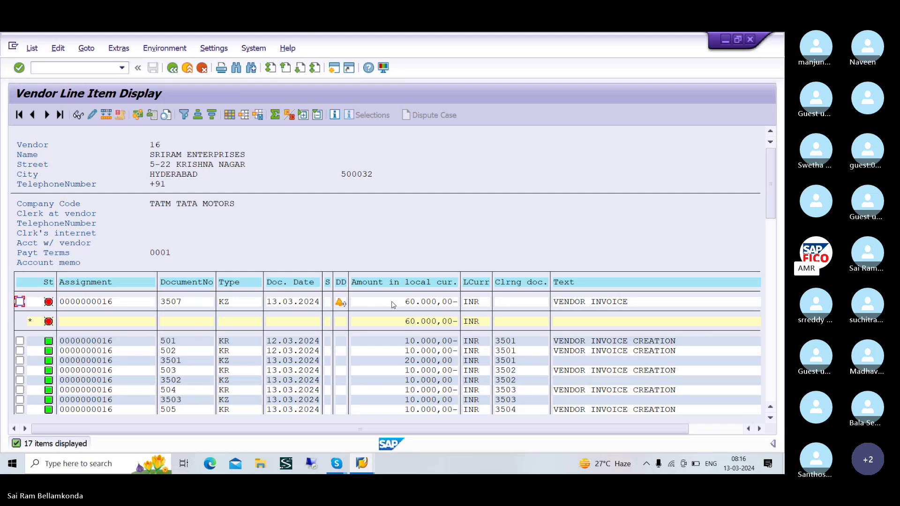
key("alt+Tab")
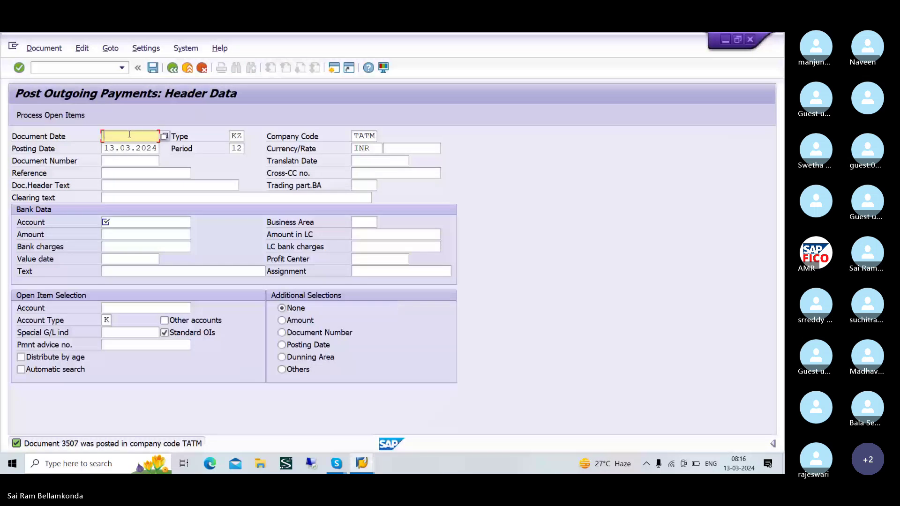
- Enter document date 13.03.2024 and bank account 200100 TAOC BANK AC for the payment
type("13.3")
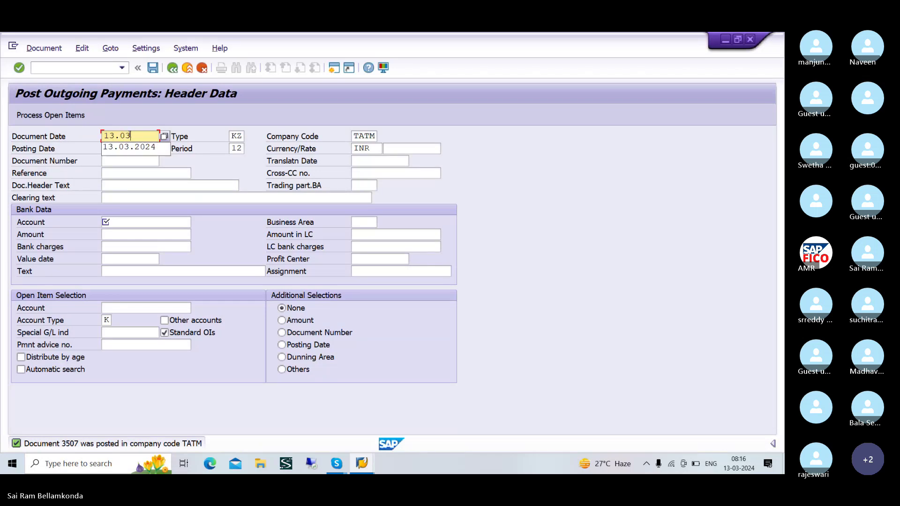
type("03.2024")
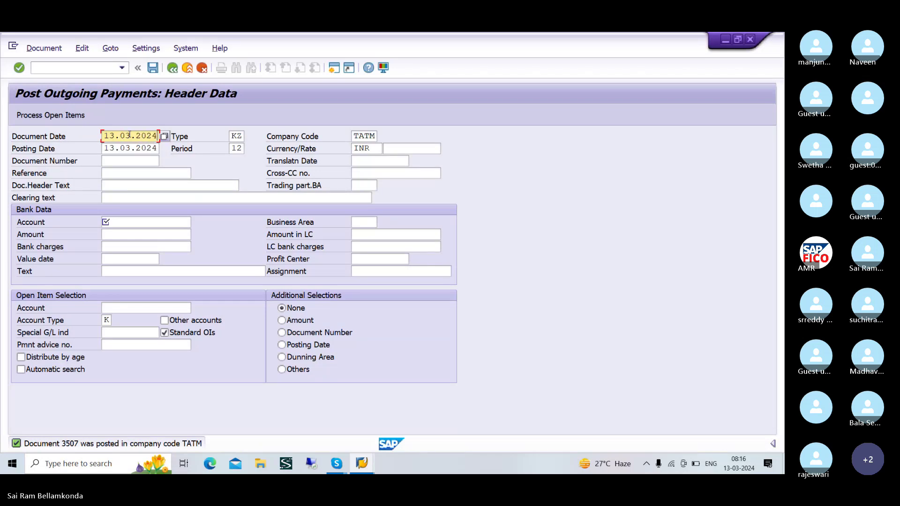
left_click(154, 226)
left_click(197, 223)
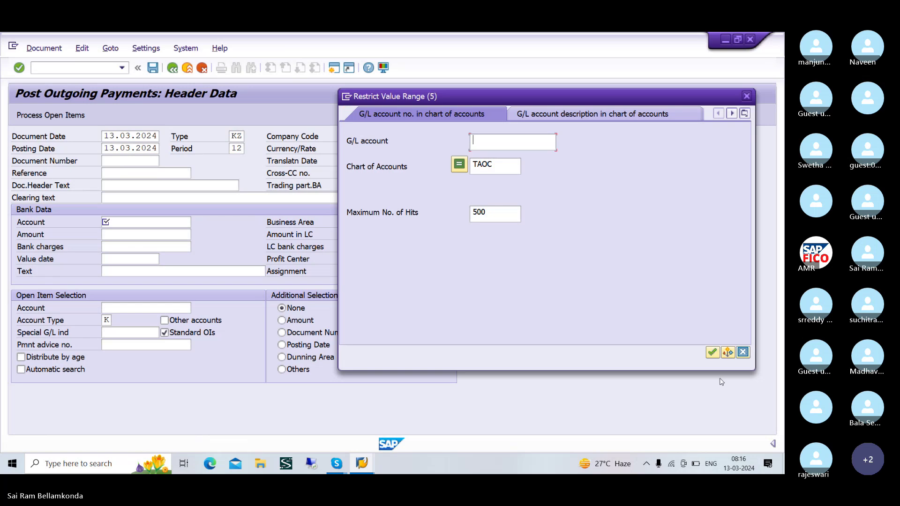
left_click(712, 352)
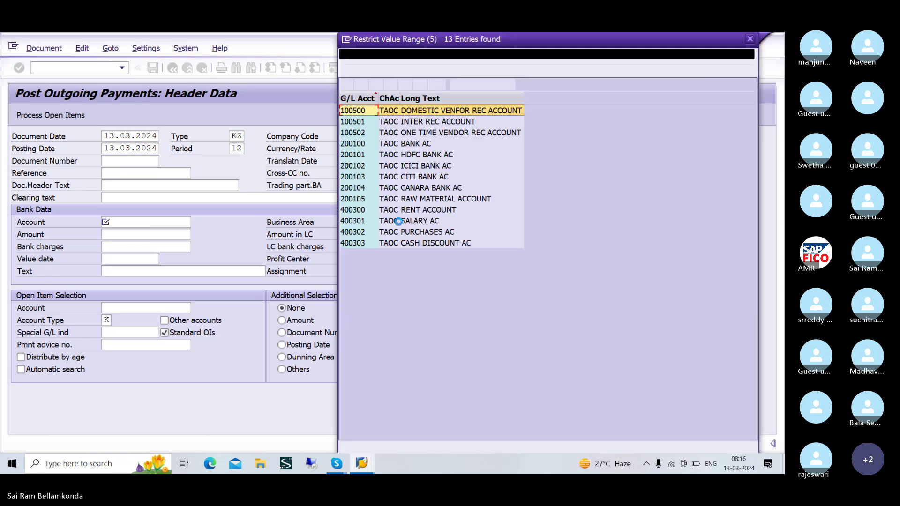
left_click(378, 144)
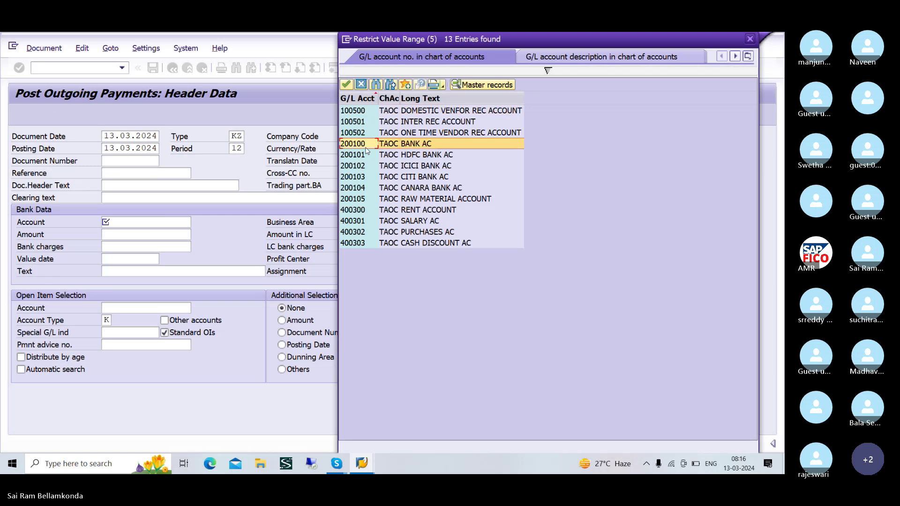
left_click(346, 84)
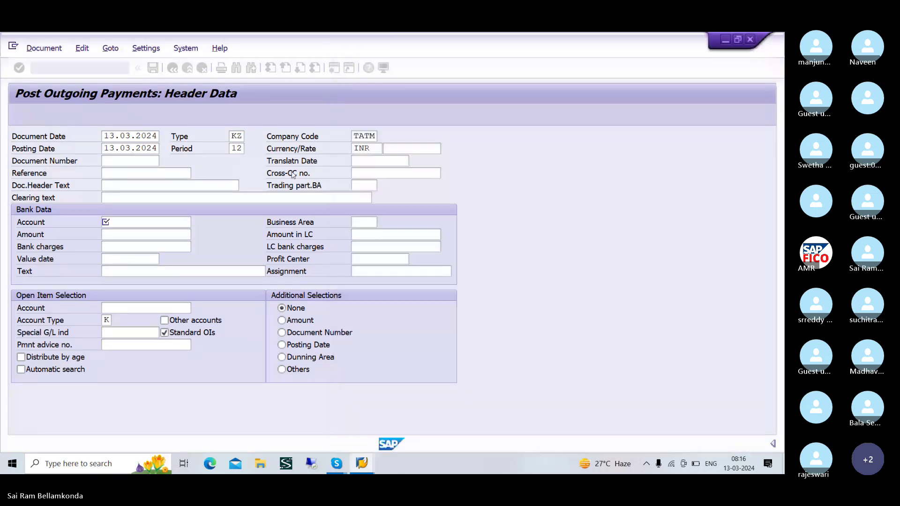
left_click(153, 235)
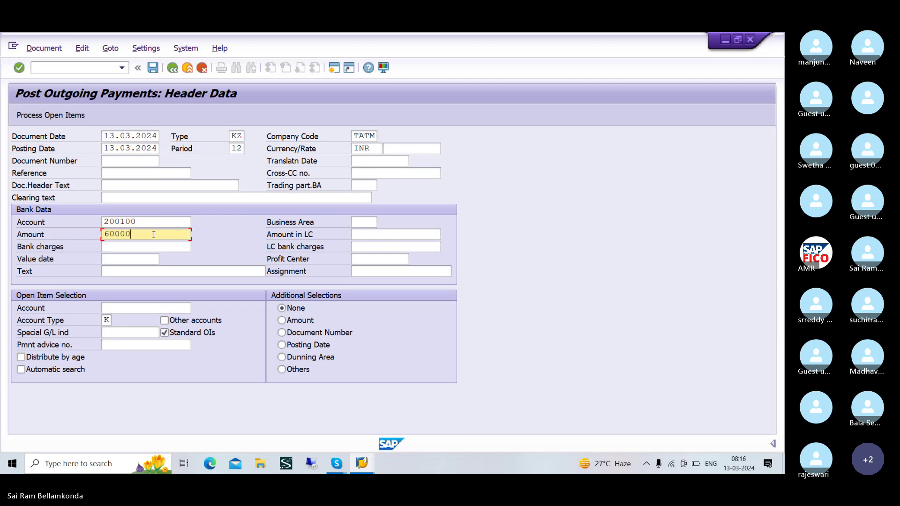
- Select vendor 16 in company code TATM as the open-item account and load its open items
left_click(150, 307)
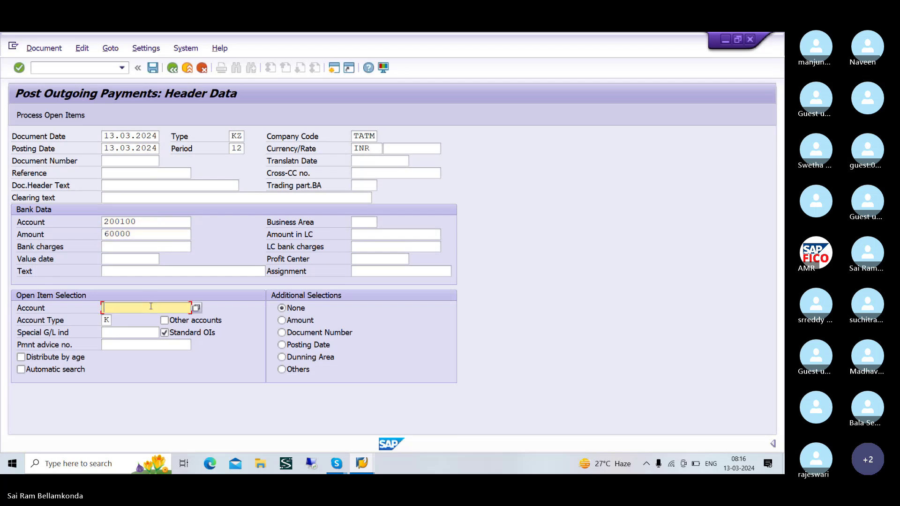
left_click(196, 309)
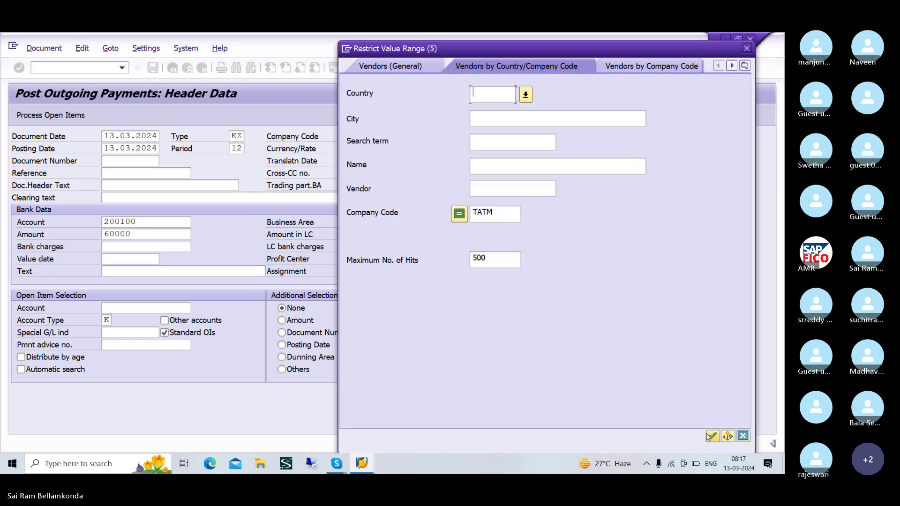
left_click(711, 436)
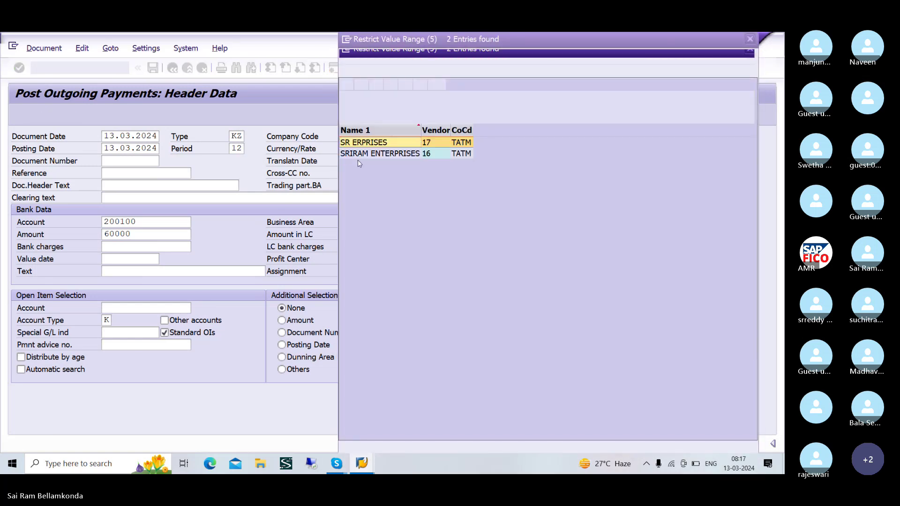
left_click(382, 155)
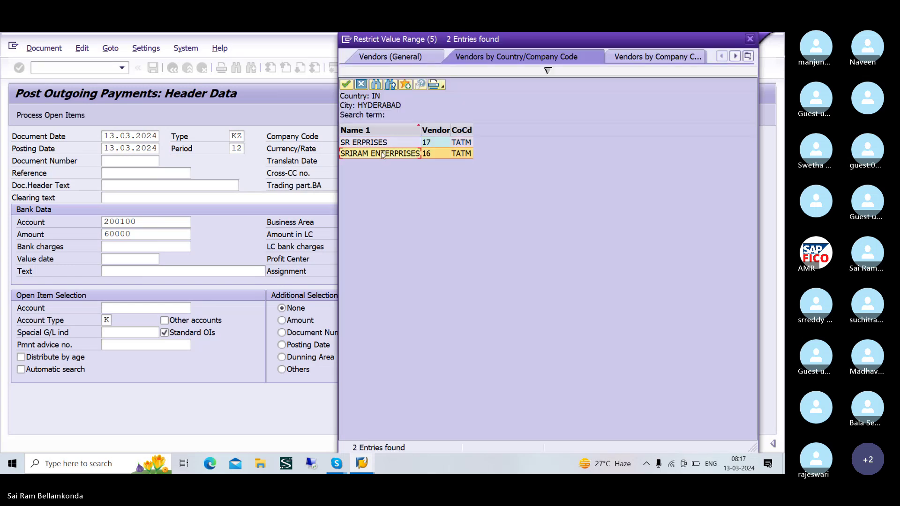
left_click(347, 85)
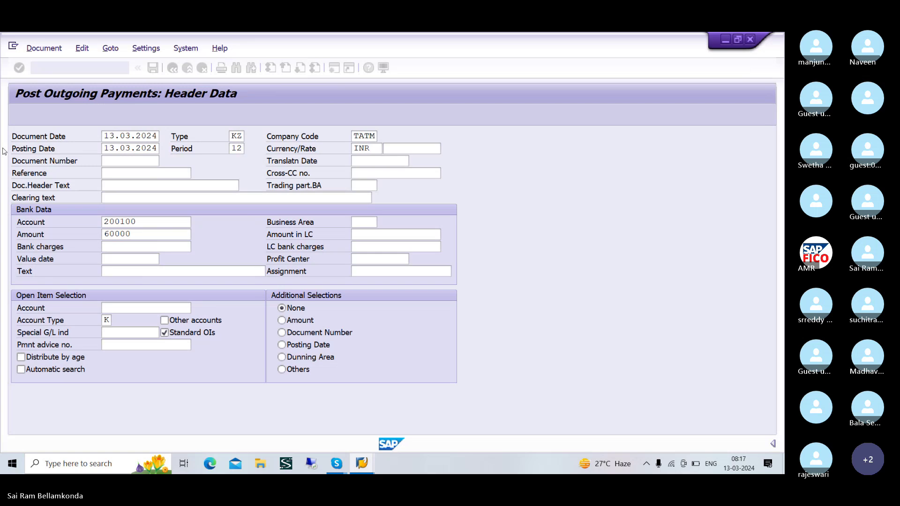
left_click(35, 116)
- Simulate and post the 60.000,00 payment clearing vendor 16's item 3507
left_click(44, 116)
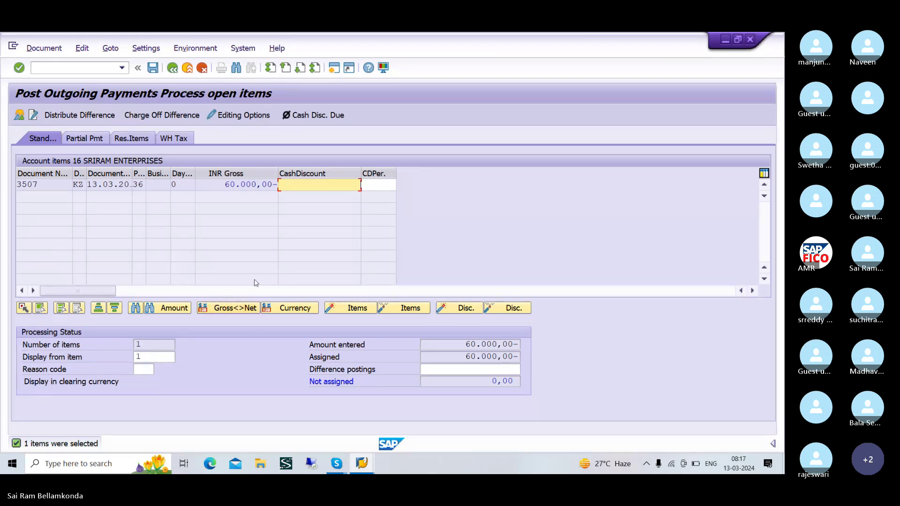
left_click(64, 48)
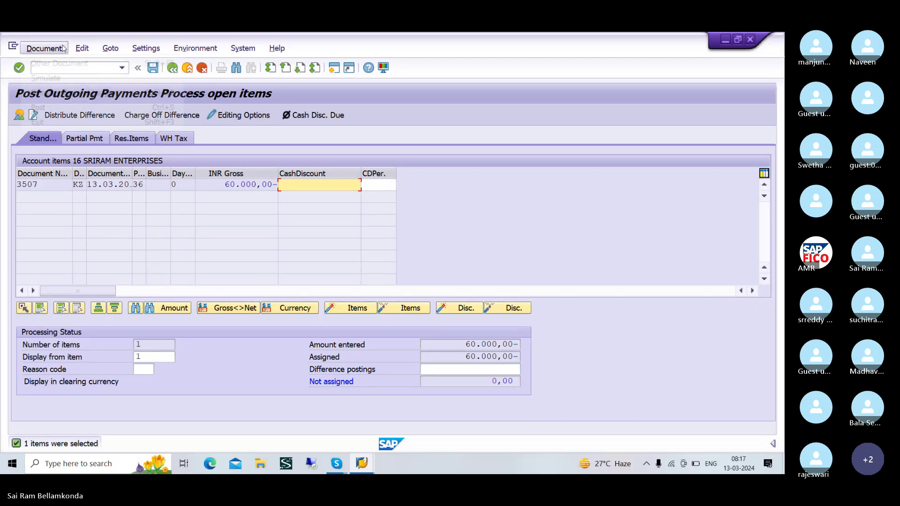
left_click(55, 83)
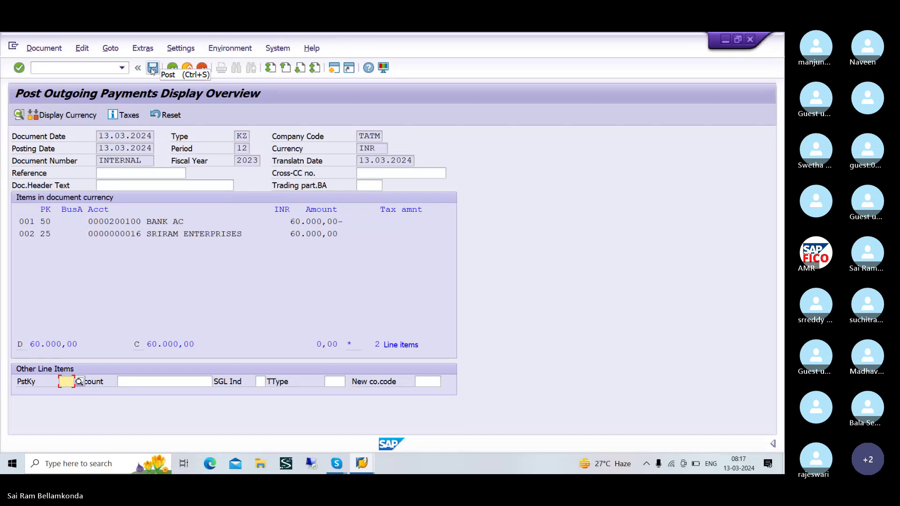
left_click(152, 68)
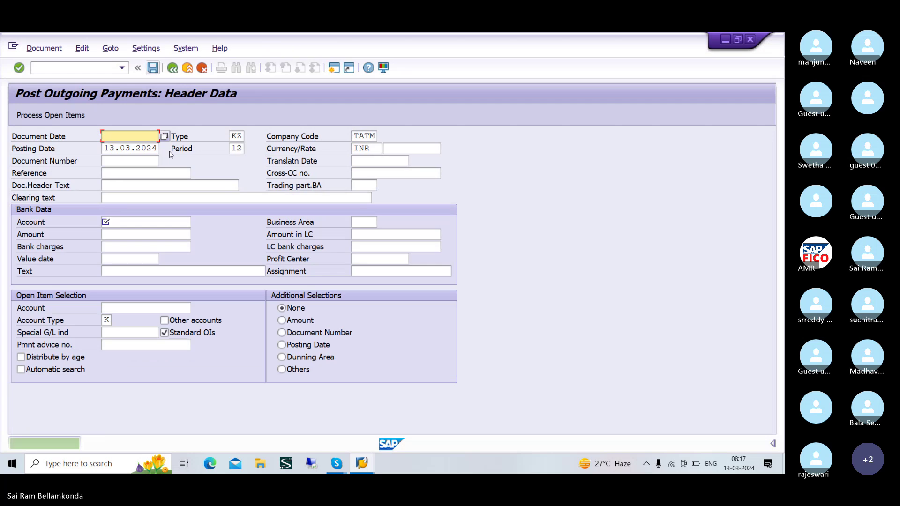
- Refresh vendor 16's line items to confirm payment 3508 cleared 3507, leaving a 0,00 balance
key("alt+Tab")
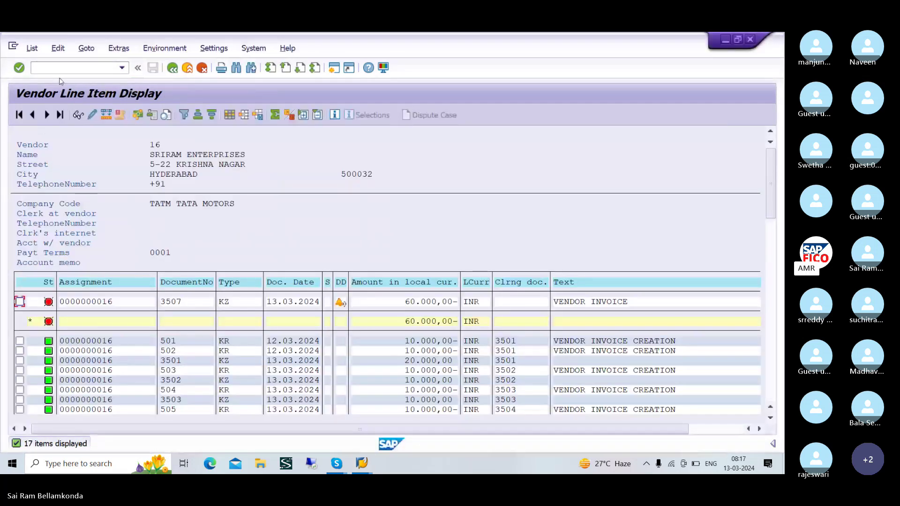
left_click(33, 48)
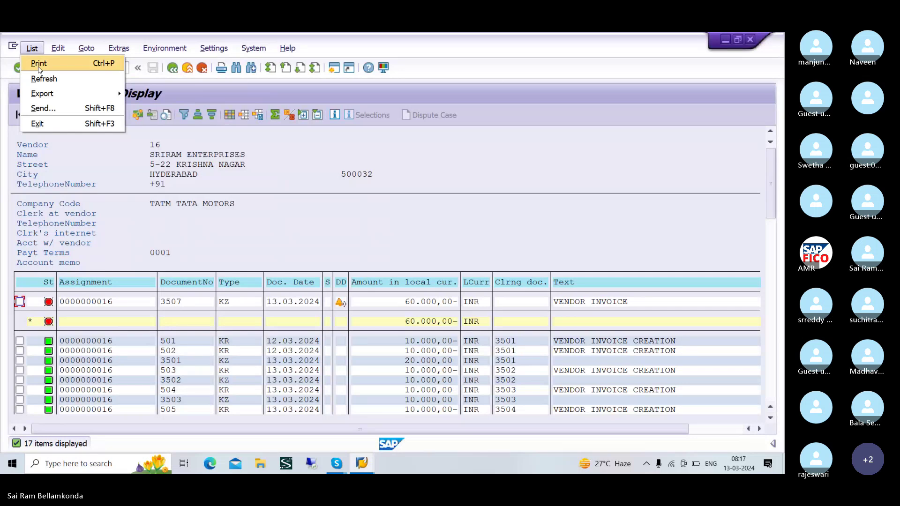
left_click(44, 80)
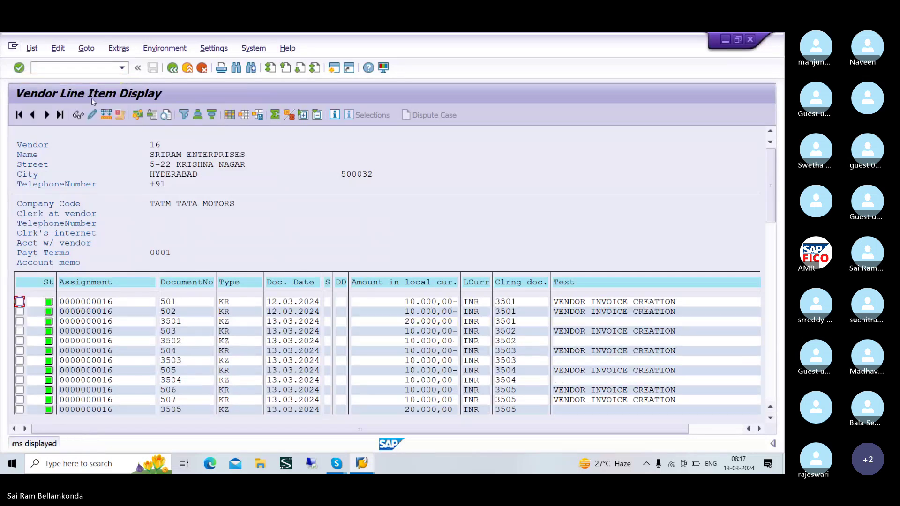
scroll(178, 311, "down", 3)
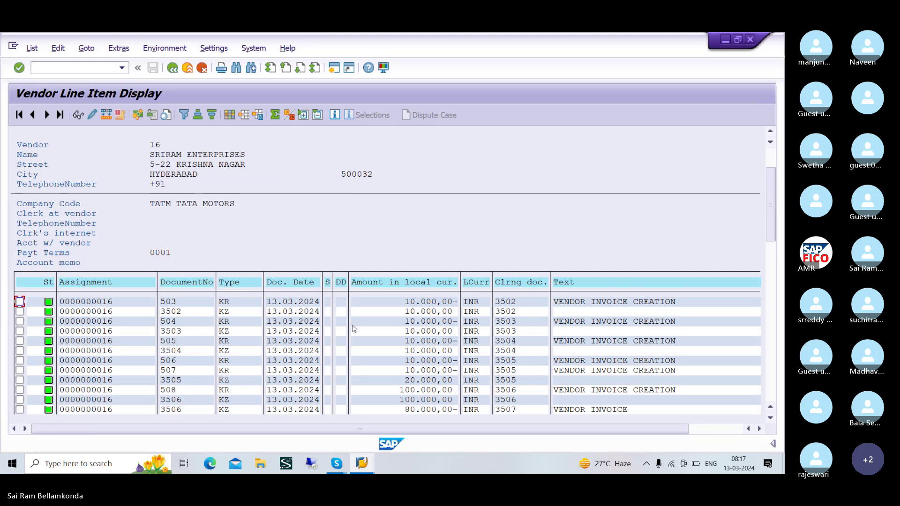
scroll(347, 335, "down", 2)
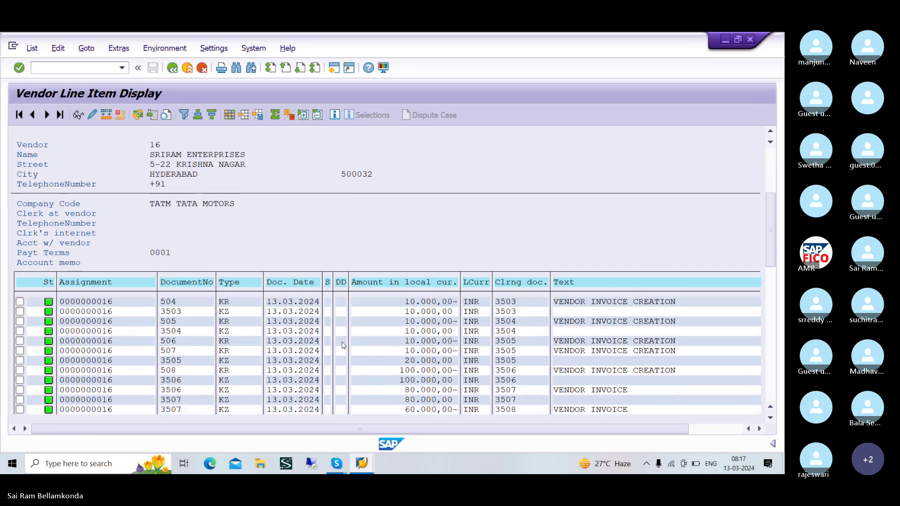
scroll(345, 347, "down", 3)
scroll(343, 356, "down", 4)
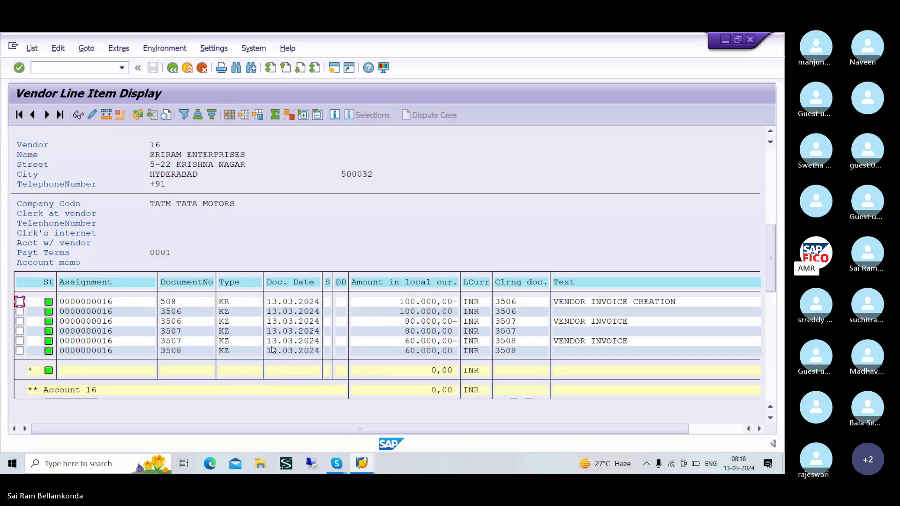
key("alt+Tab")
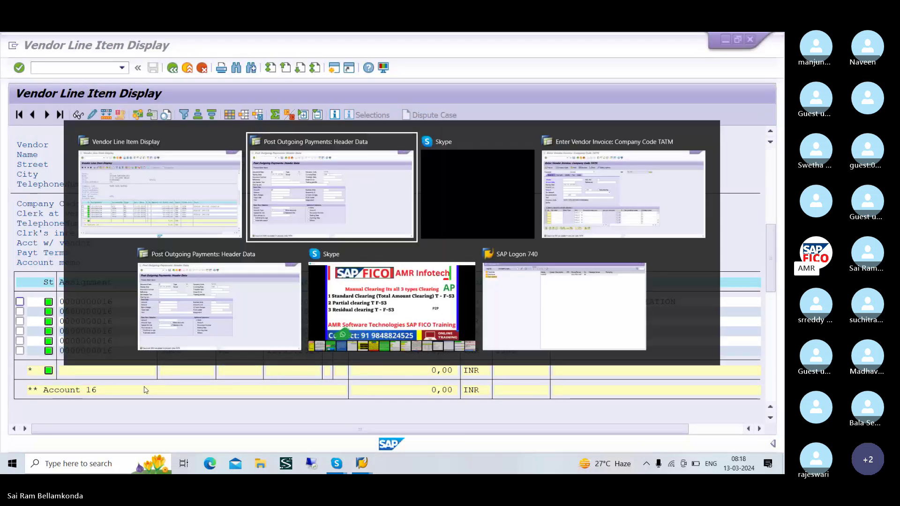
- Start a new vendor invoice entry with document date 13.03.2024
left_click(71, 68)
type("/NF-43")
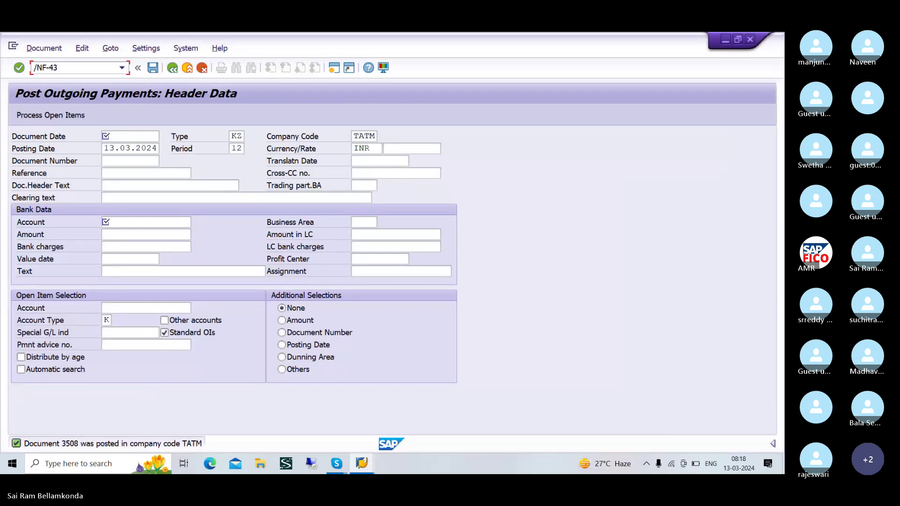
key("Return")
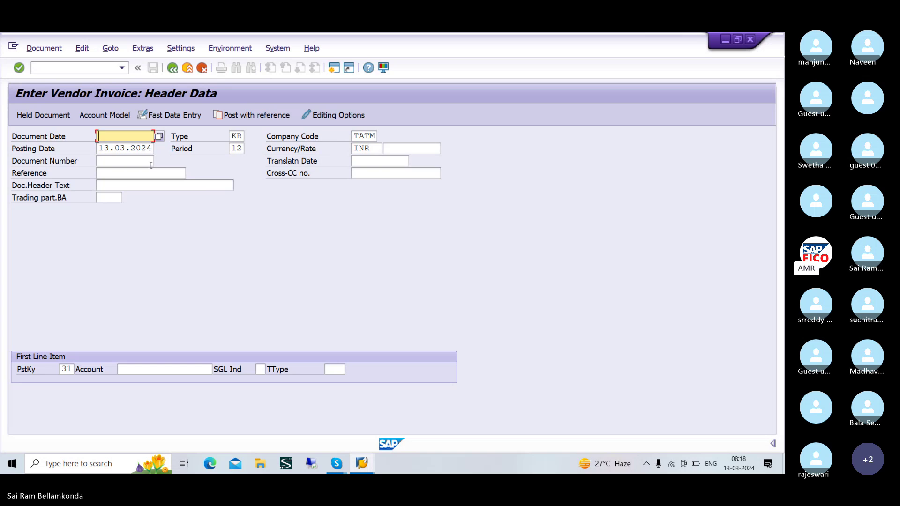
type("13.03")
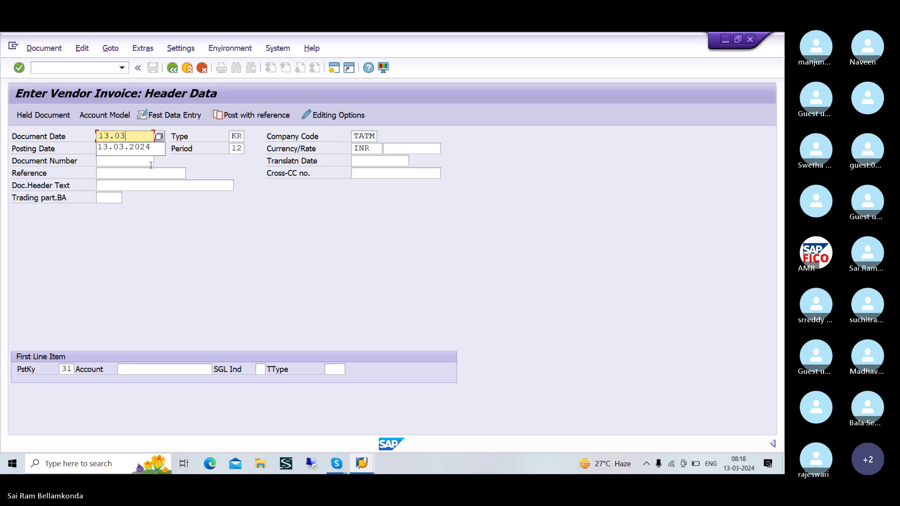
type(".2024")
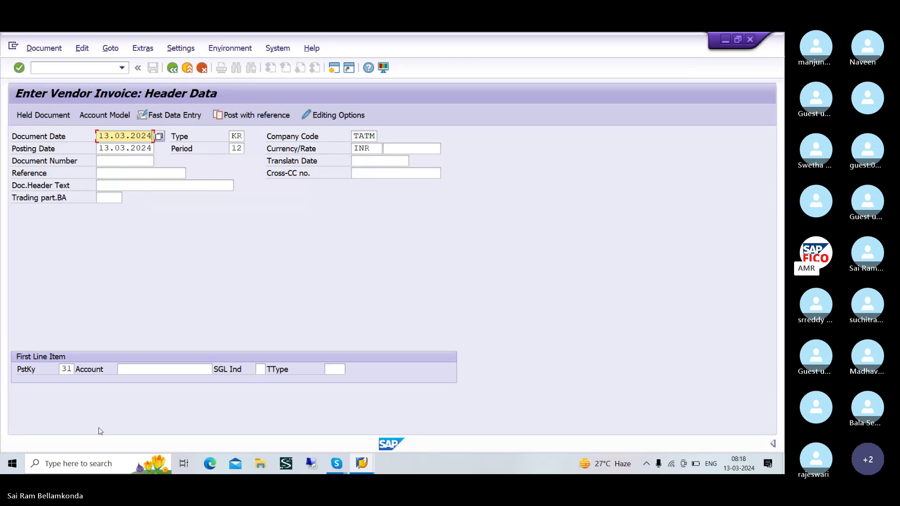
- Look up SRIRAM ENTERPRISES and enter vendor 16 as the first line's account
left_click(142, 370)
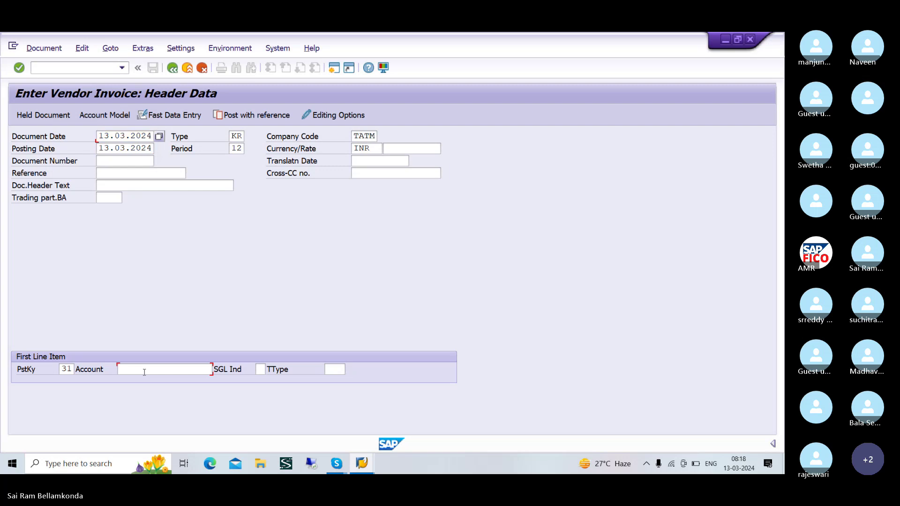
left_click(218, 370)
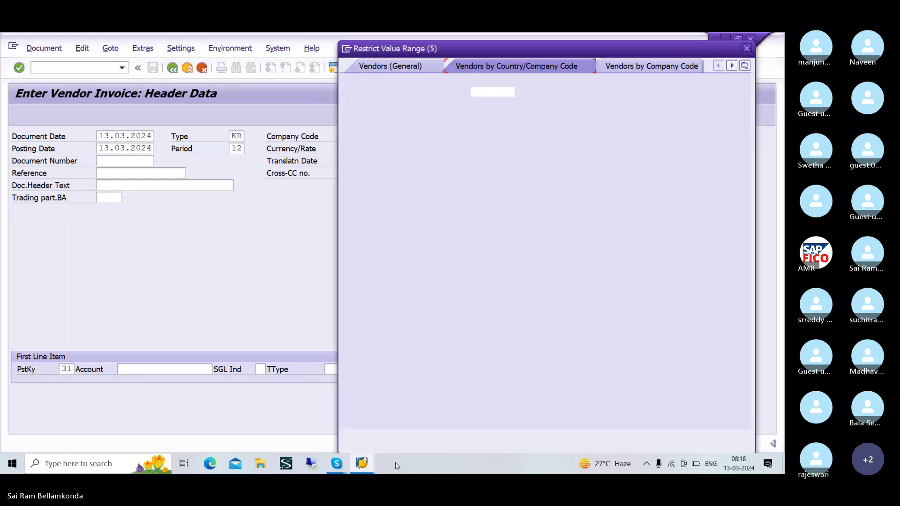
left_click(712, 437)
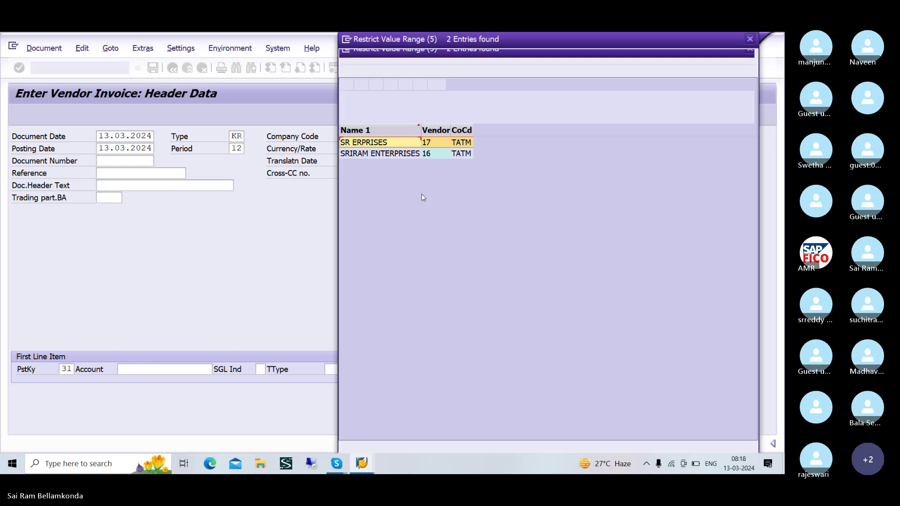
left_click(401, 154)
left_click(346, 85)
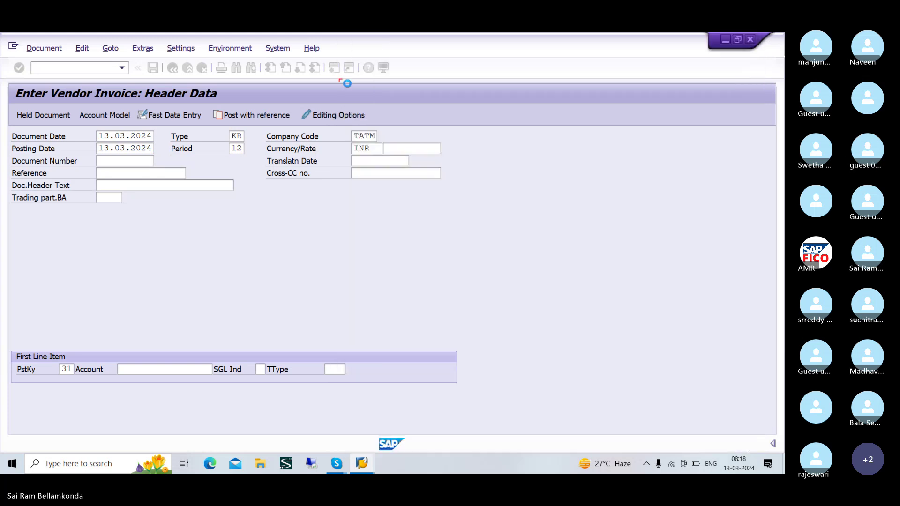
left_click(194, 374)
type("16")
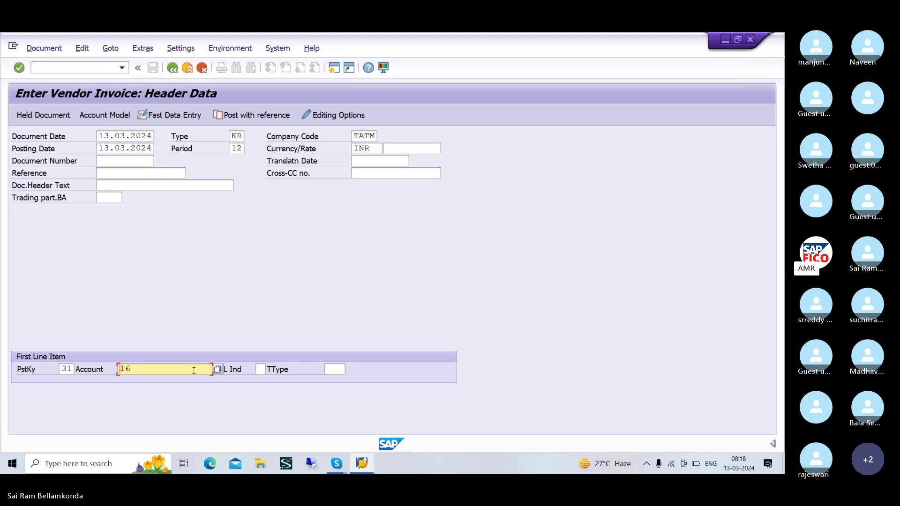
key("Return")
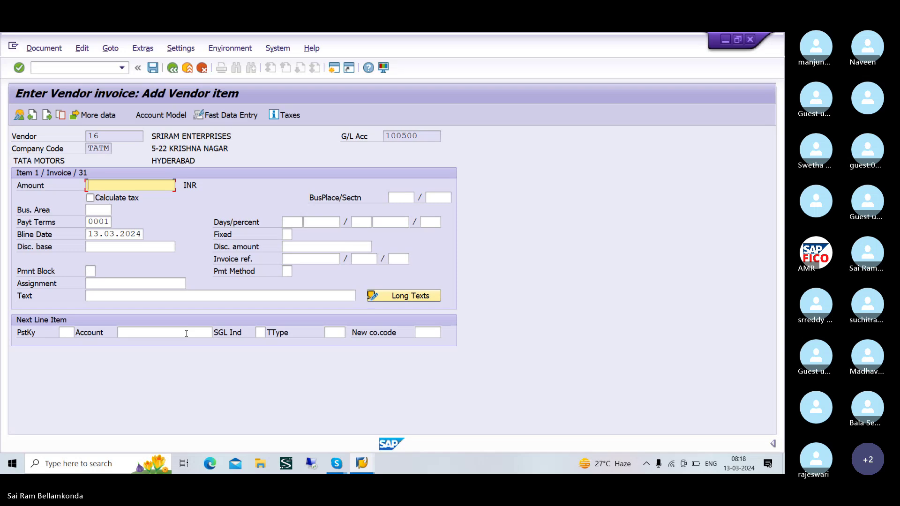
- Give the vendor item amount 10000 and text VENDOR INVOICE
type("10000")
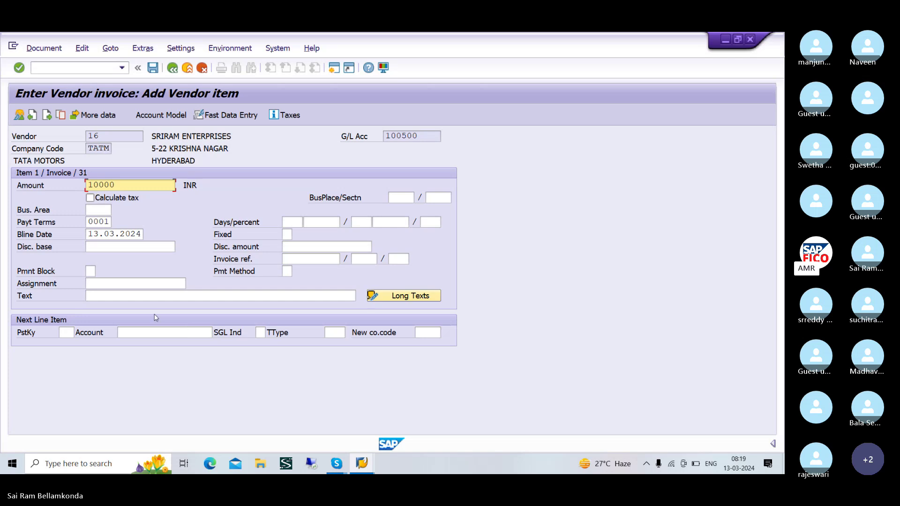
left_click(120, 297)
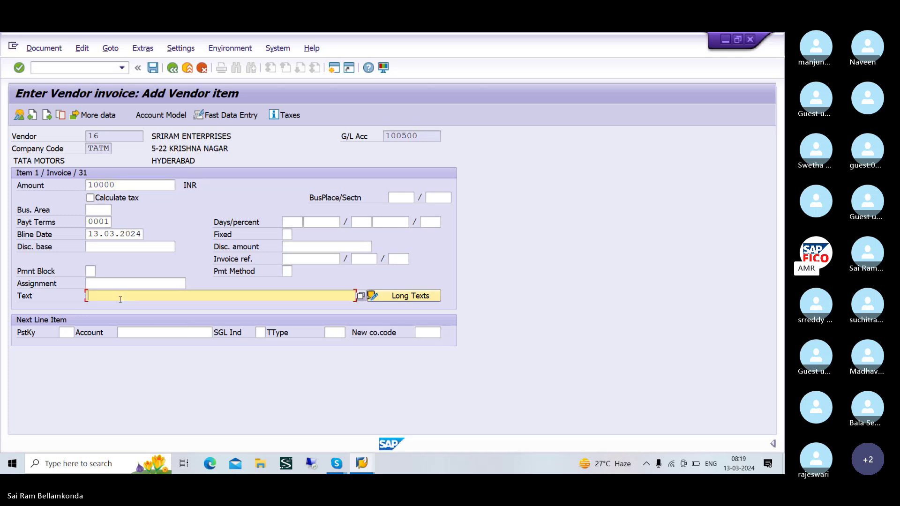
type("V")
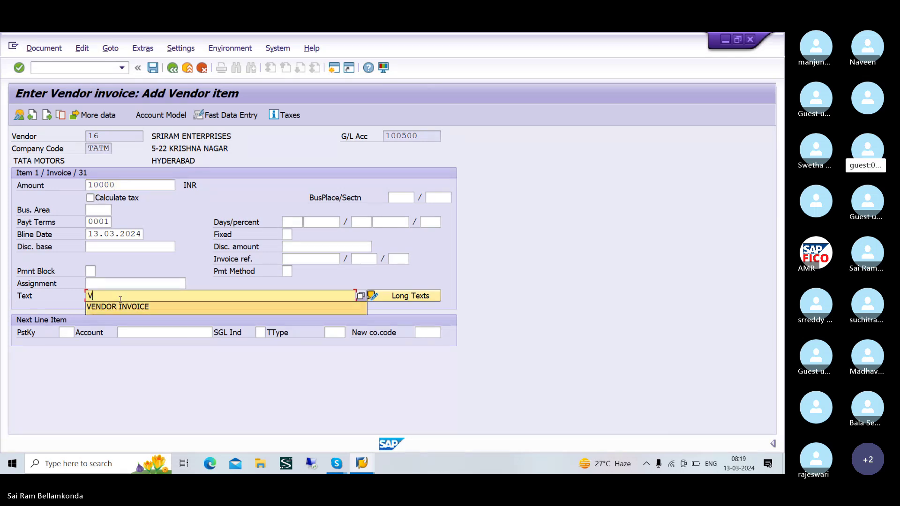
key("Down")
key("Return")
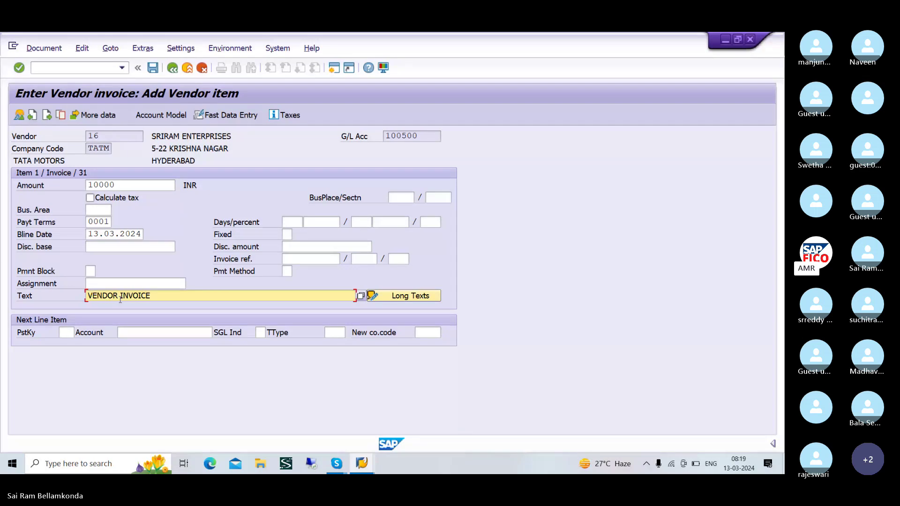
- Start the next line with debit posting key 40 and bring up the G/L account lookup
left_click(120, 333)
left_click(70, 333)
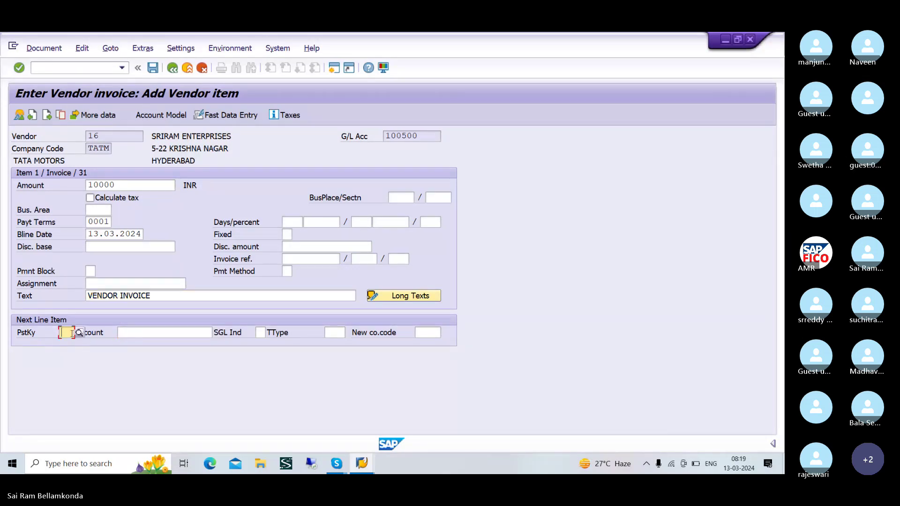
type("40")
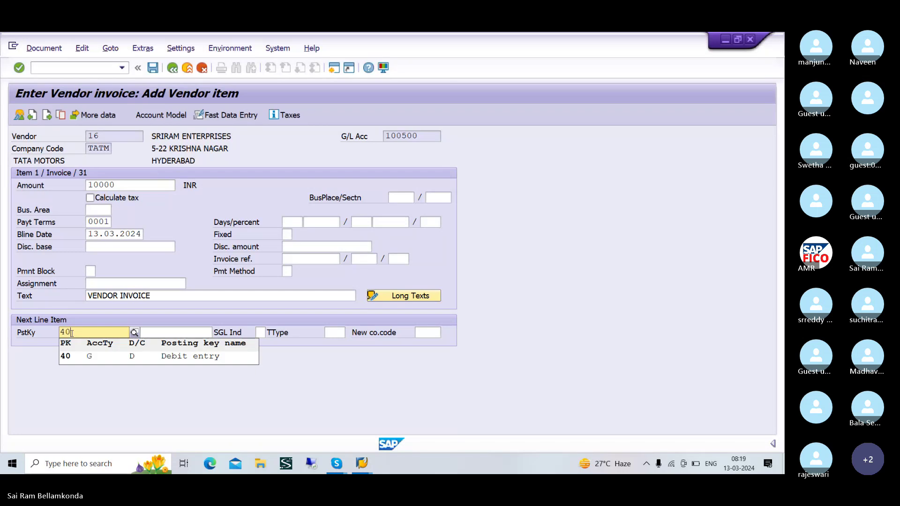
left_click(141, 360)
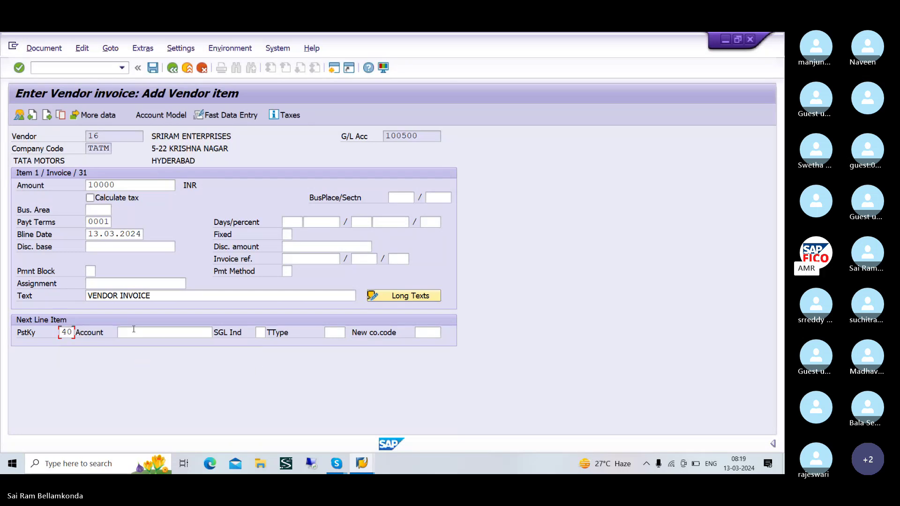
left_click(134, 330)
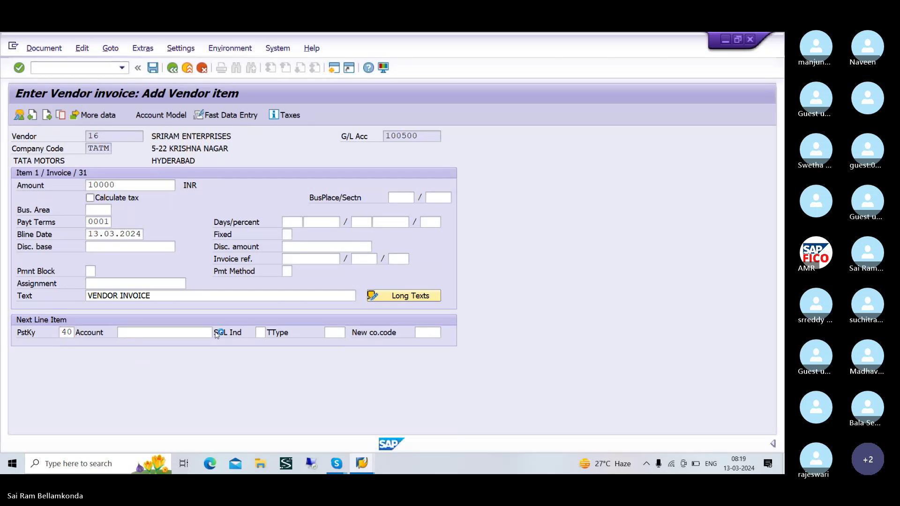
left_click(218, 332)
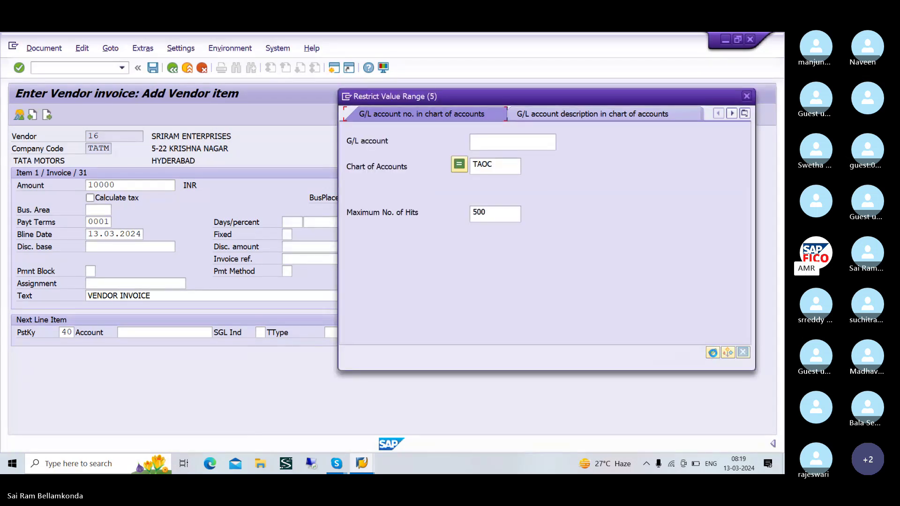
- Choose G/L account 200105 TAOC RAW MATERIAL ACCOUNT for the debit line
left_click(712, 352)
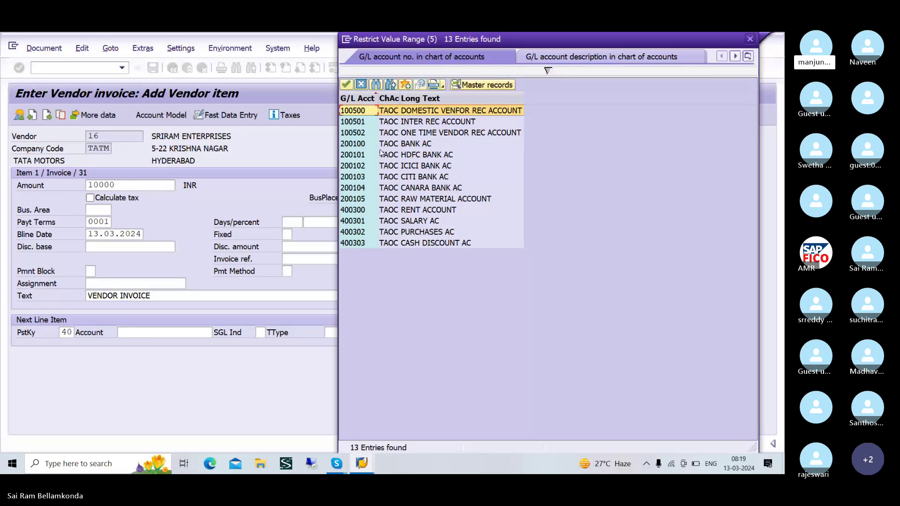
left_click(386, 201)
left_click(346, 85)
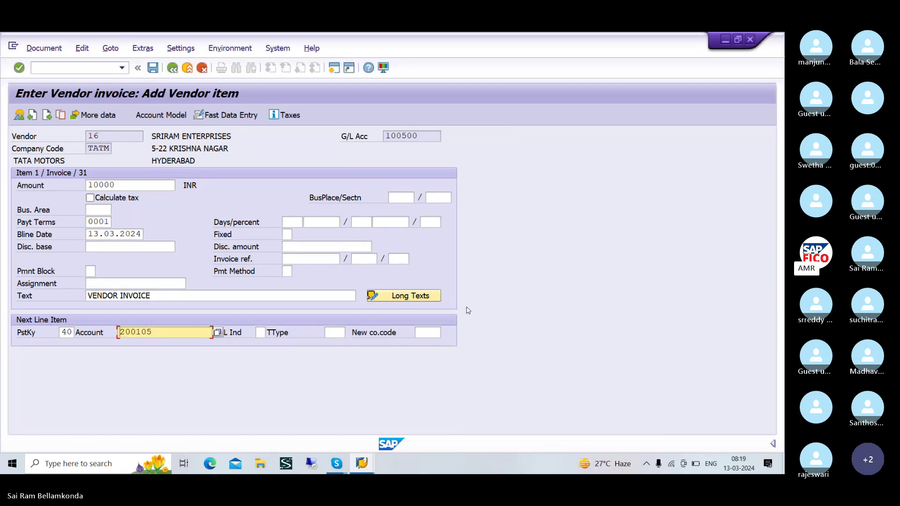
key("Return")
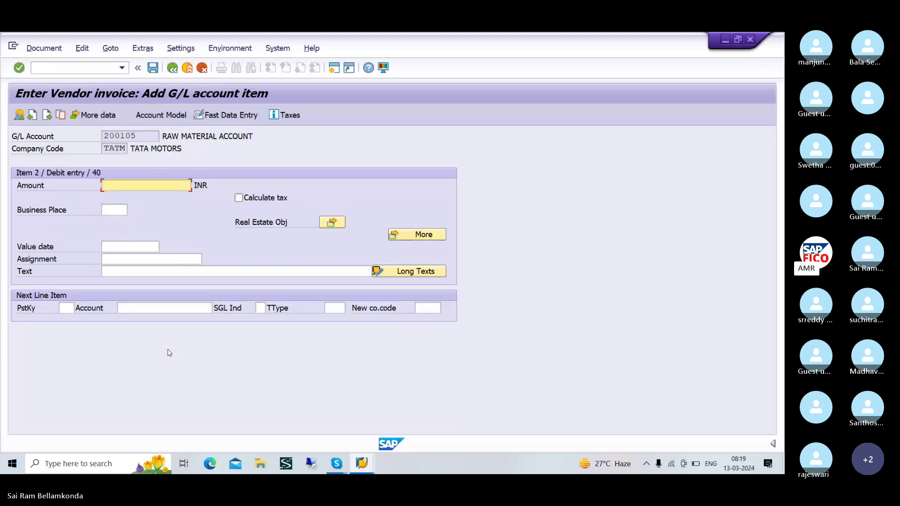
- Fill the raw material line with the balancing amount (*) and VENDOR INVOICE text (+)
type("*")
left_click(157, 270)
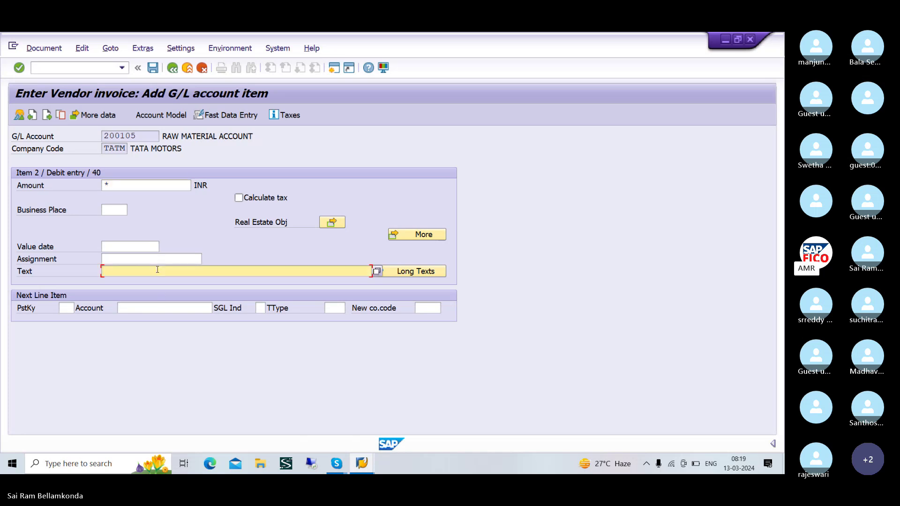
type("+")
key("Return")
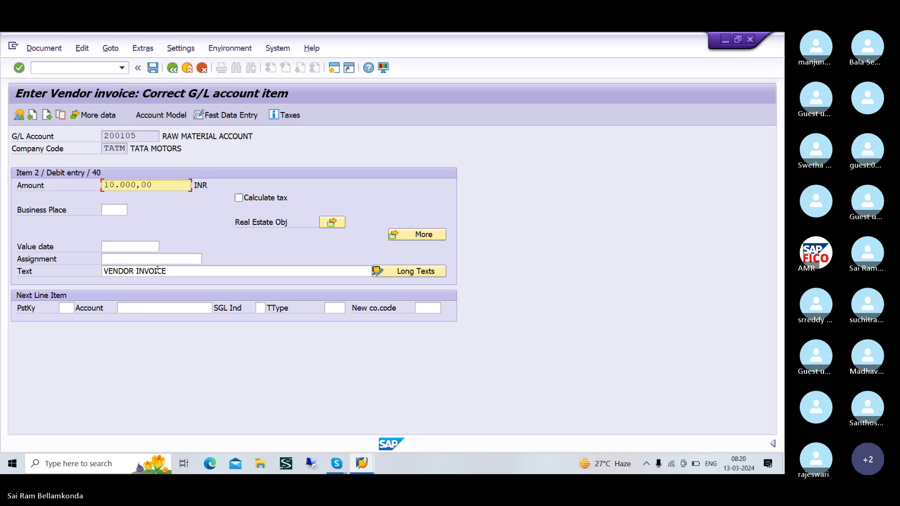
- Simulate the invoice, then post it as document 509 for 10.000,00
left_click(58, 50)
left_click(52, 108)
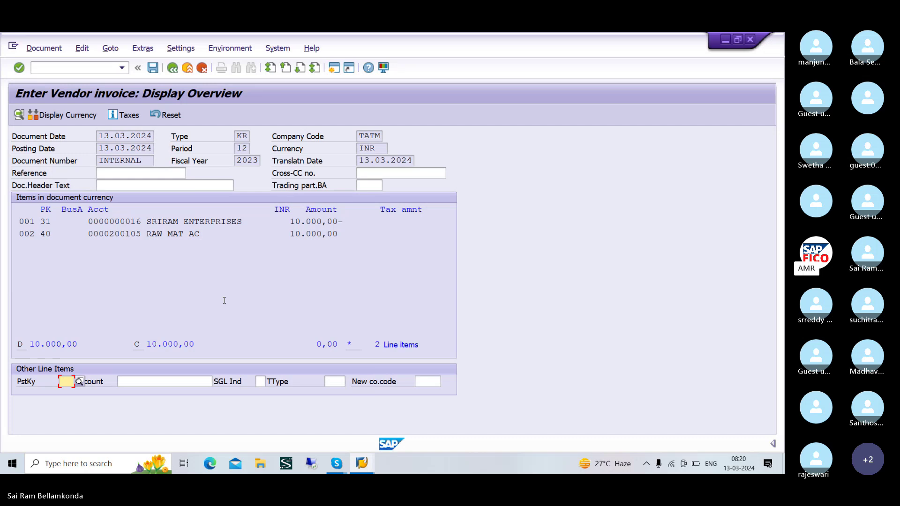
left_click(154, 68)
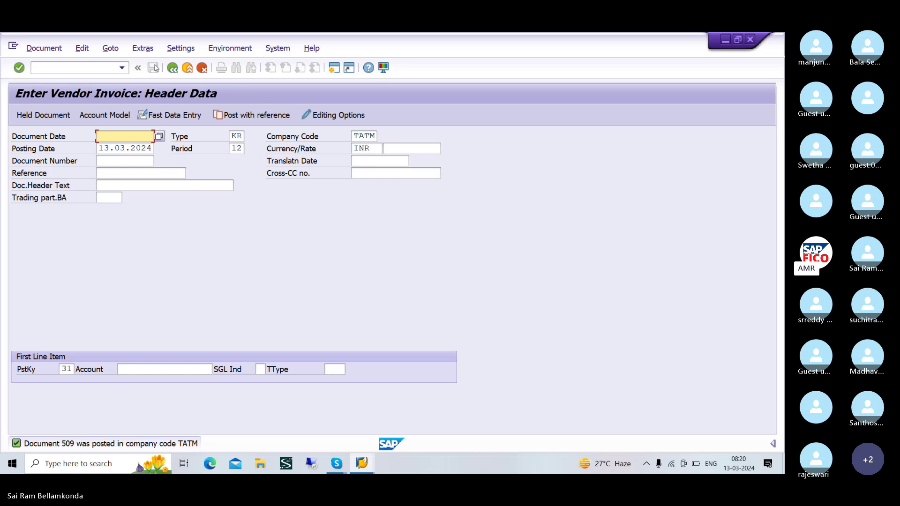
key("alt+Tab")
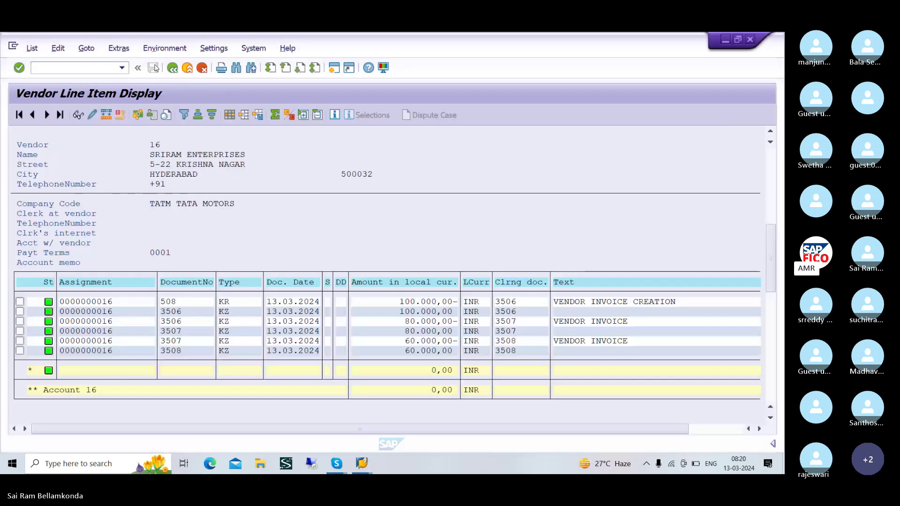
- Run FBL1N vendor line item display for all items to check invoice 509
left_click(91, 70)
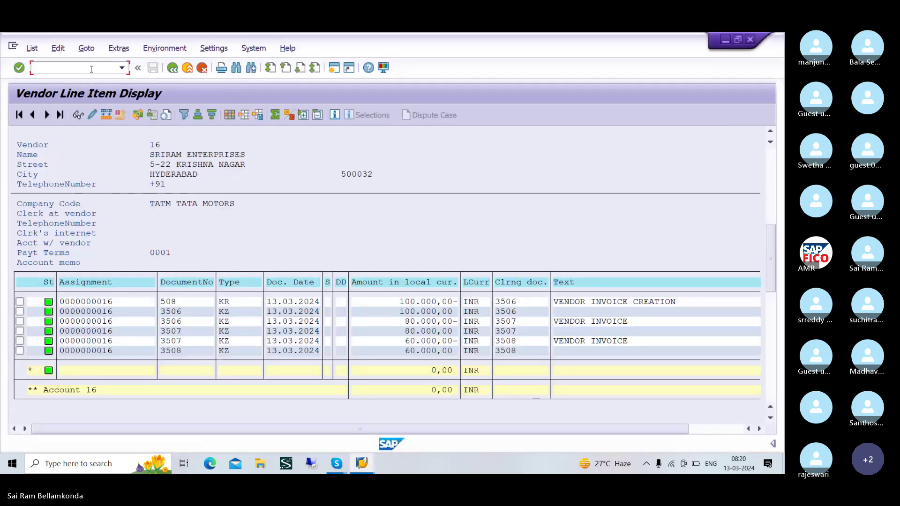
type("/NF")
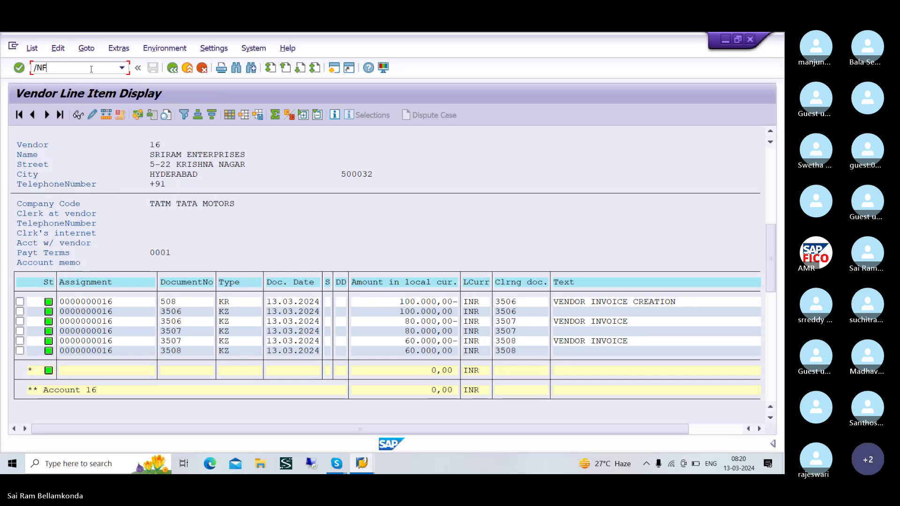
type("BL1N")
key("Return")
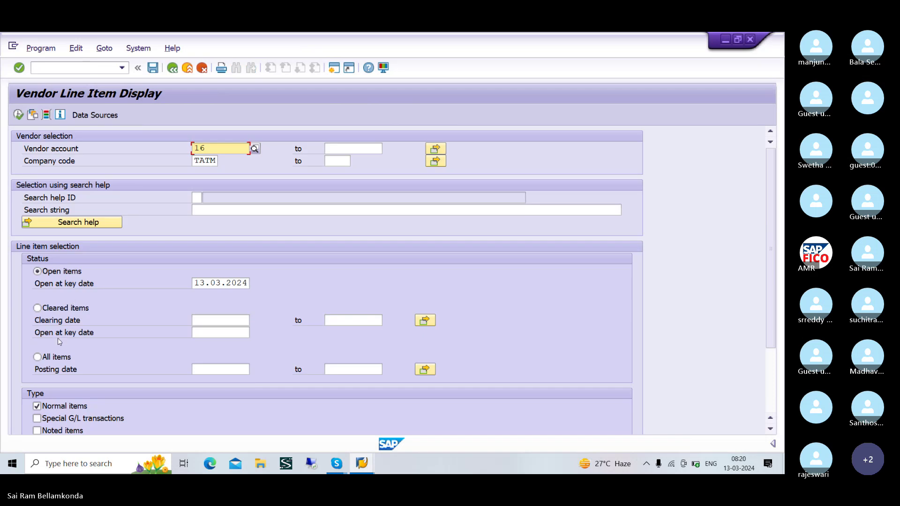
left_click(52, 358)
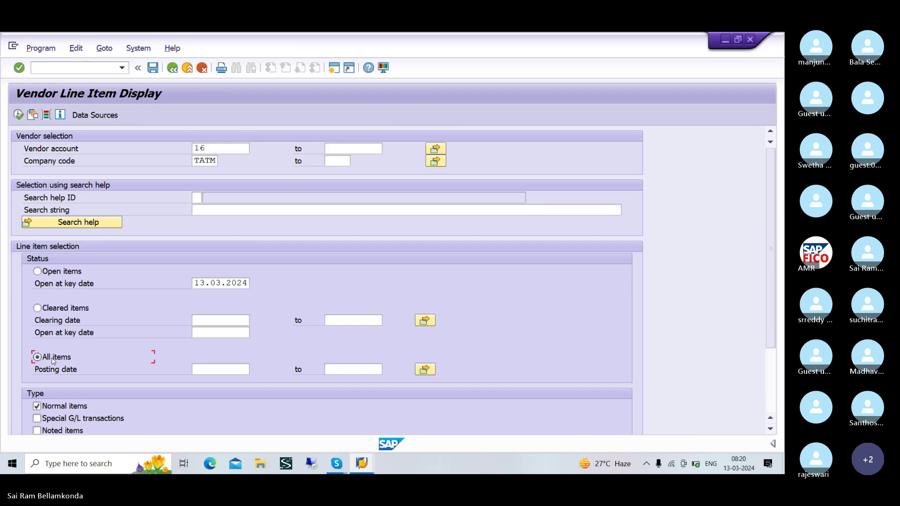
left_click(18, 115)
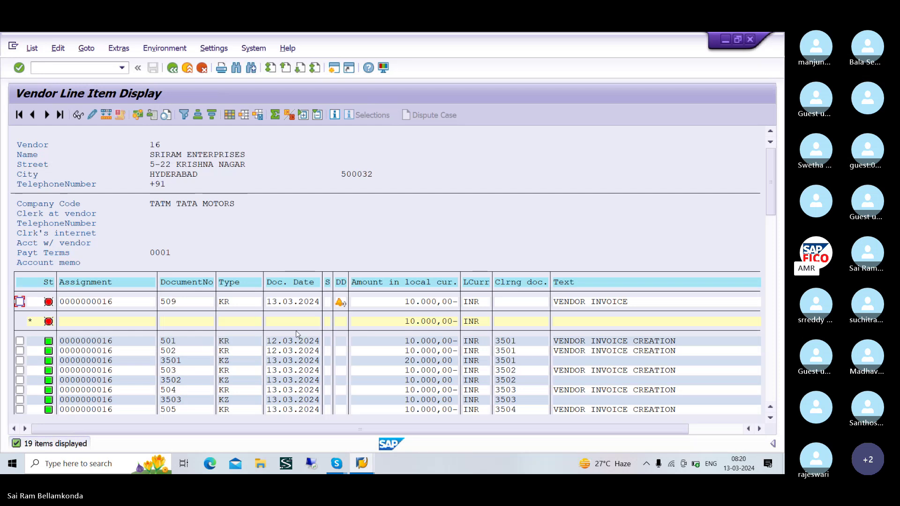
- Mute the meeting microphone and return to the invoice entry window
left_click(506, 268)
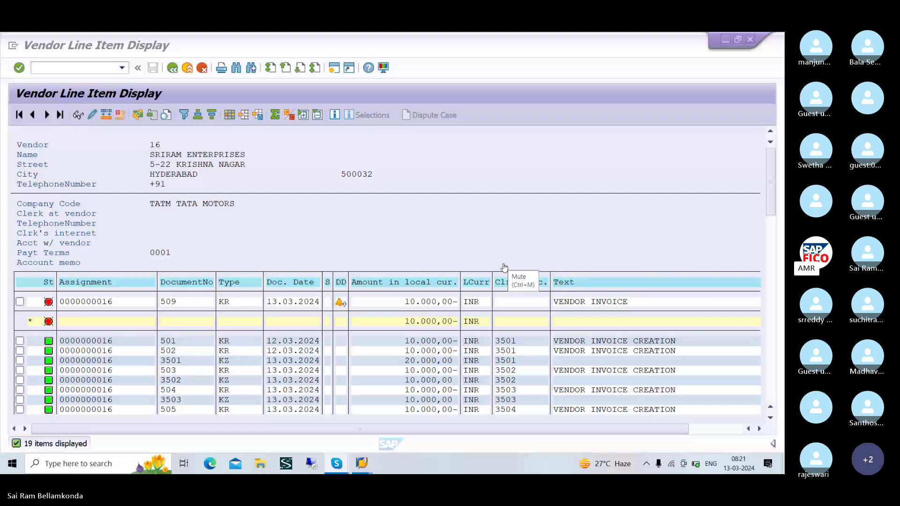
left_click(504, 267)
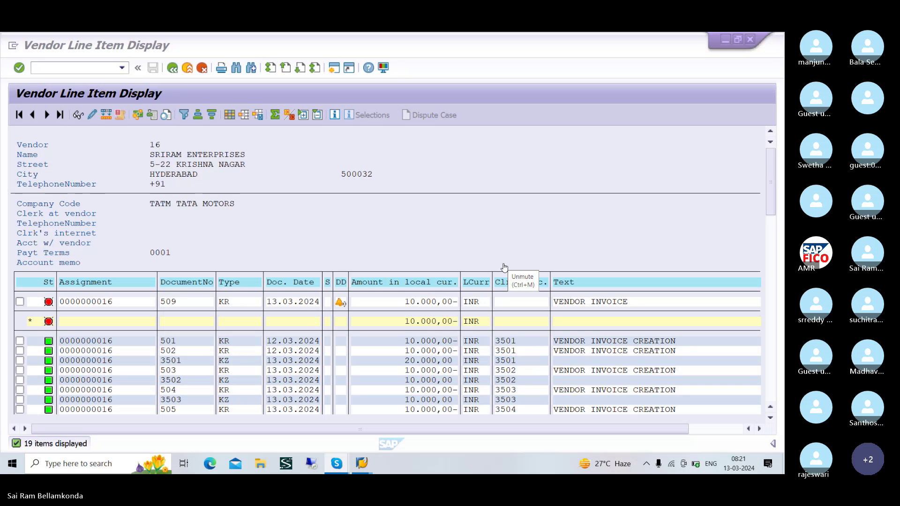
key("alt+Tab")
key("alt+Tab")
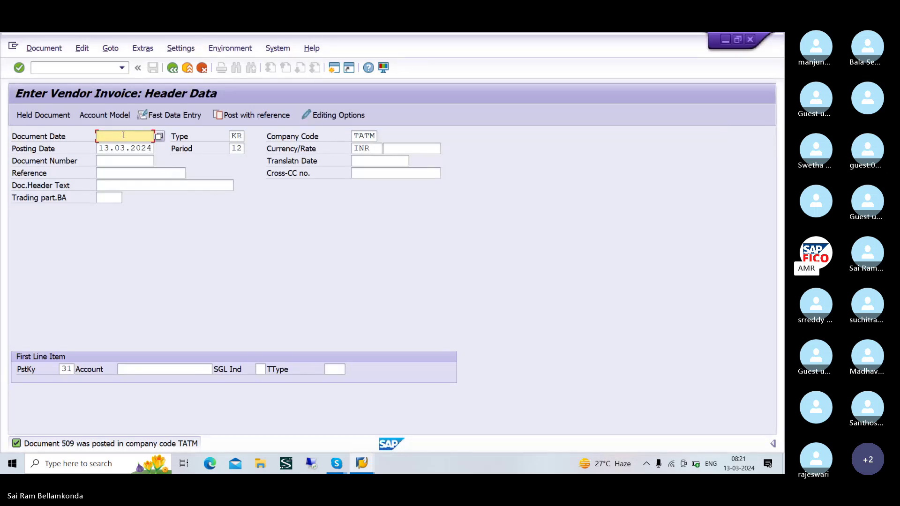
- Date the new invoice 13.03.2024 and find SRIRAM ENTERPRISES as vendor 16 in TATM
type("13.0")
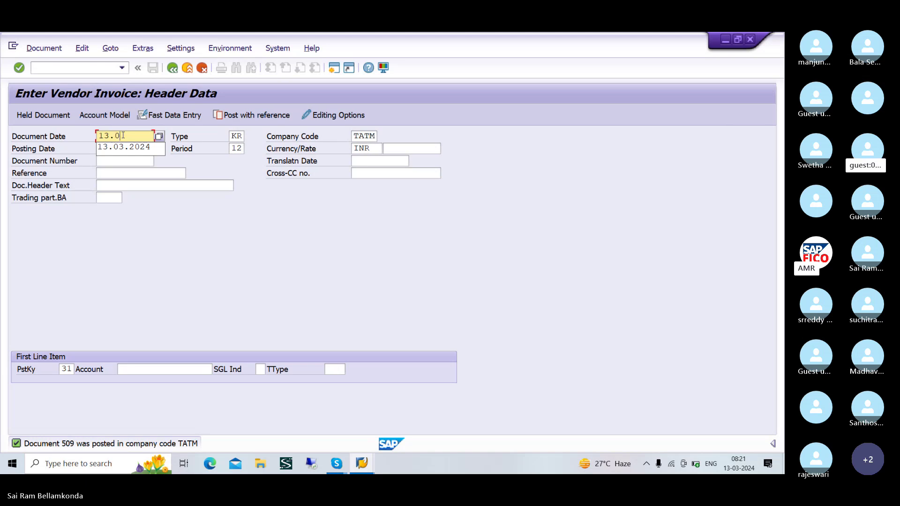
type("3.2024")
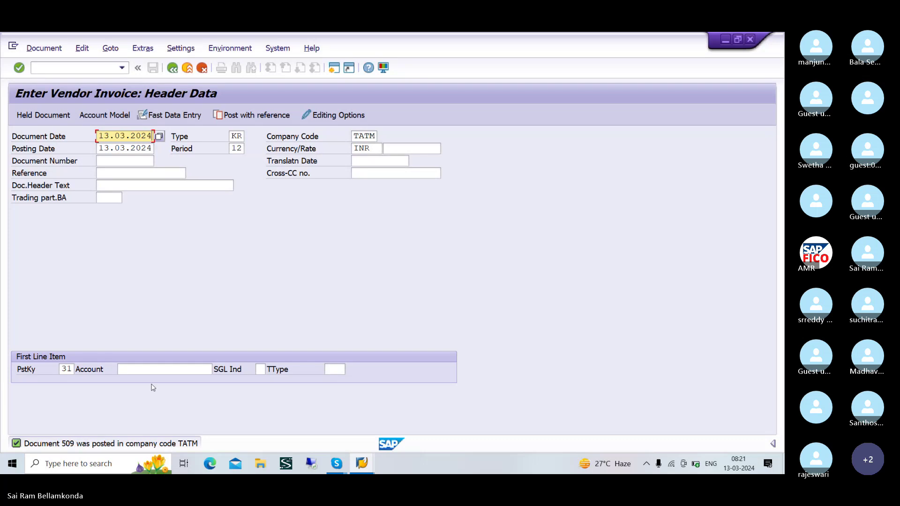
left_click(154, 369)
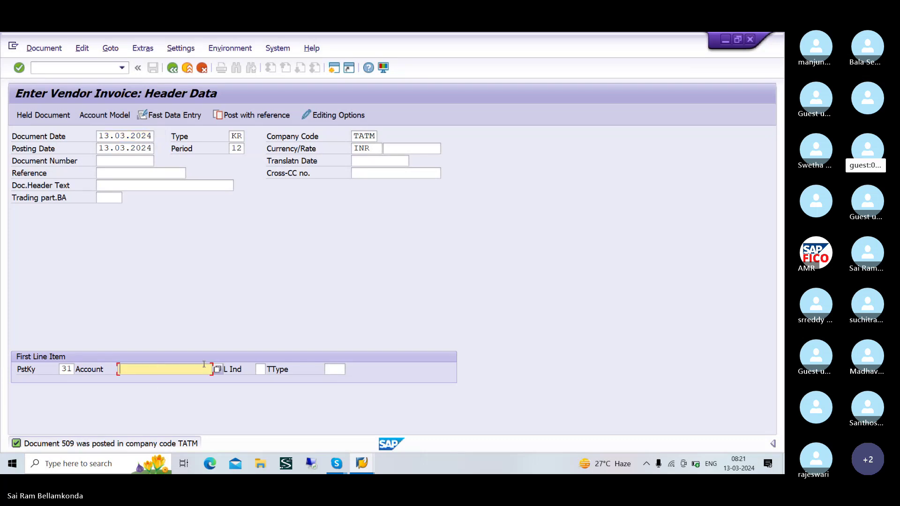
left_click(218, 370)
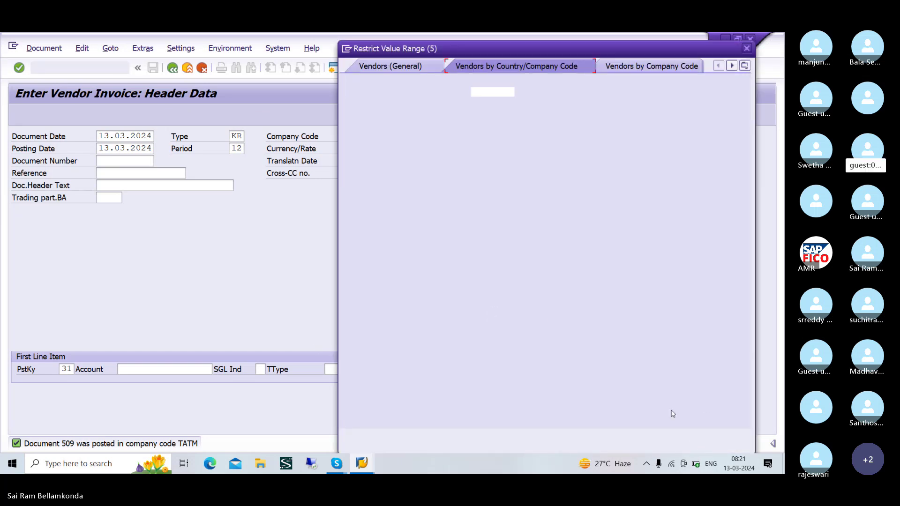
left_click(712, 435)
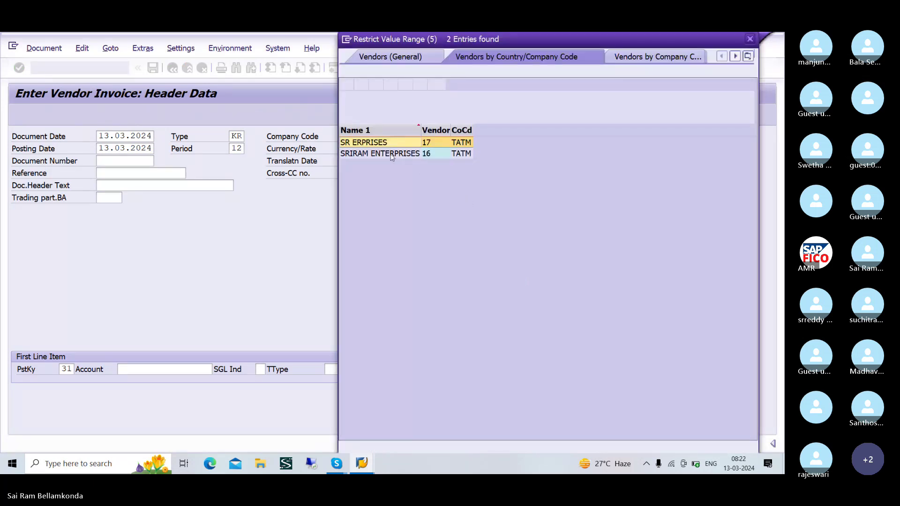
left_click(393, 155)
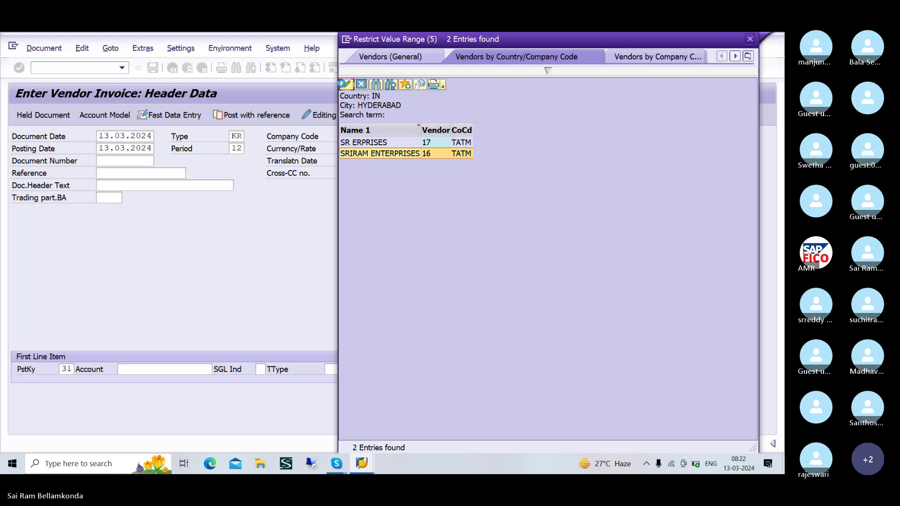
left_click(345, 85)
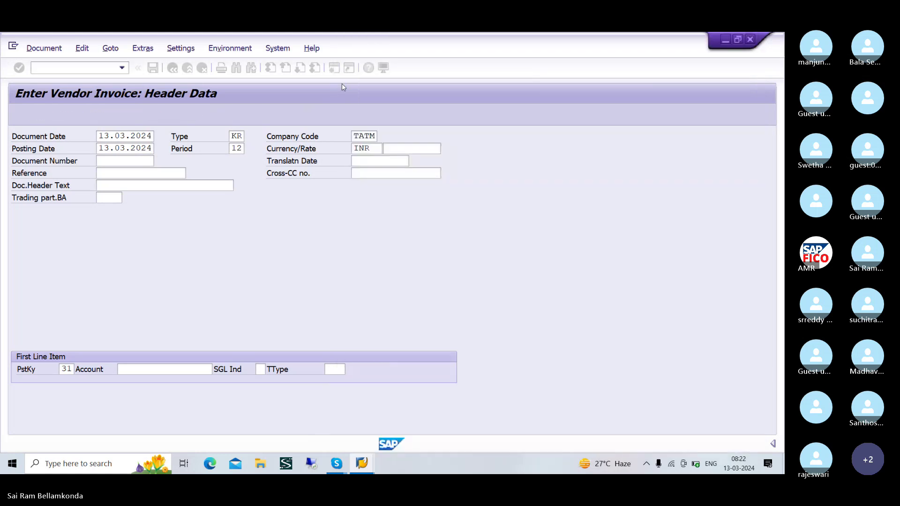
- Enter vendor 16 with amount 10000, then set debit posting key 40 for the next line
type("16")
key("Return")
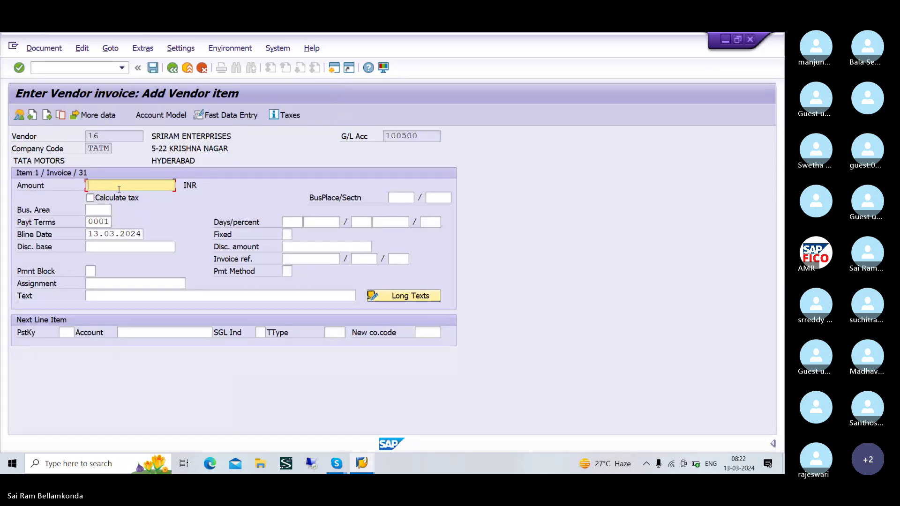
type("10000")
left_click(64, 332)
type("41")
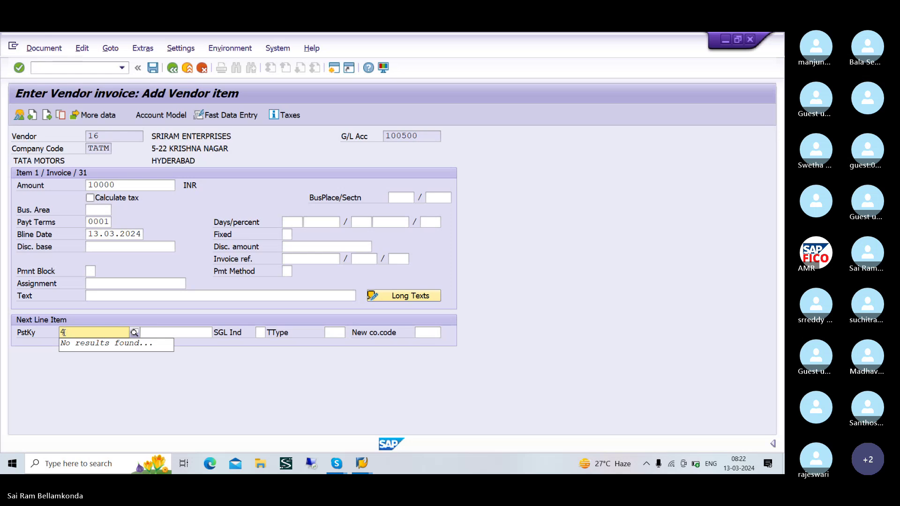
left_click(120, 349)
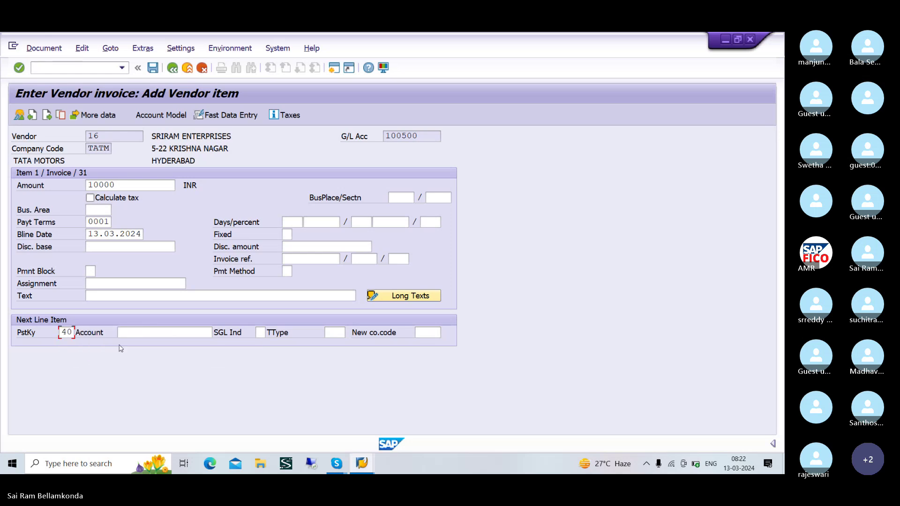
- Choose raw material account 200105 for the debit line via the lookup
left_click(162, 333)
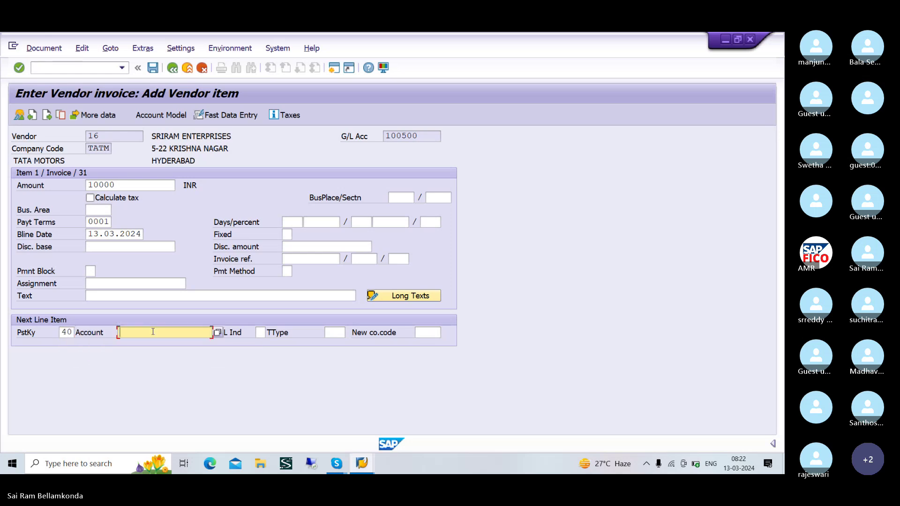
left_click(218, 334)
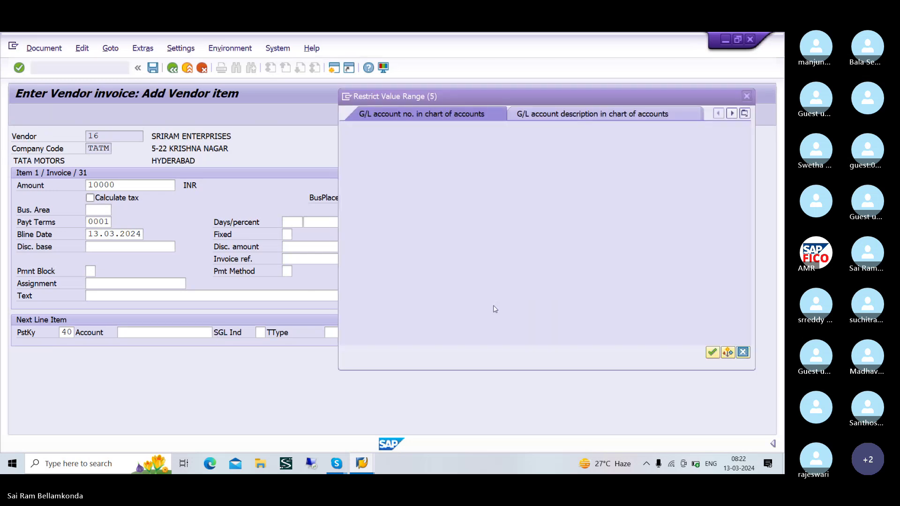
left_click(711, 353)
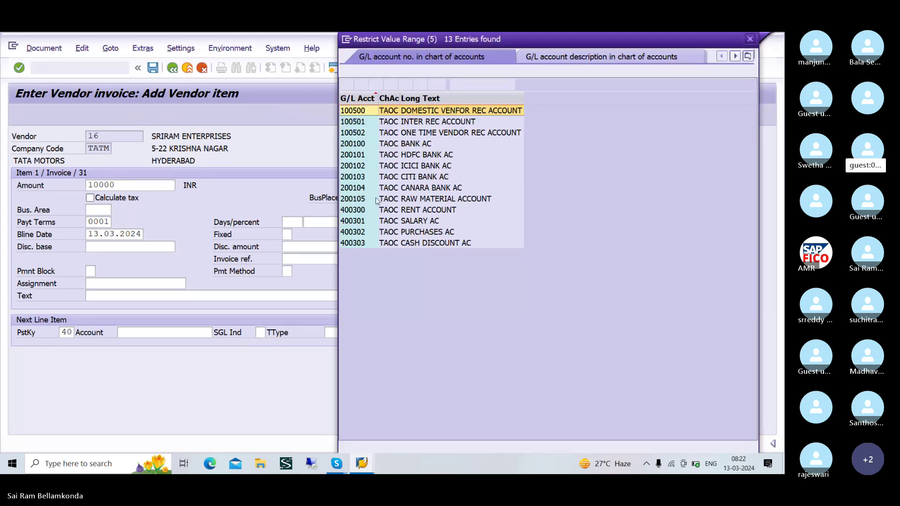
left_click(378, 201)
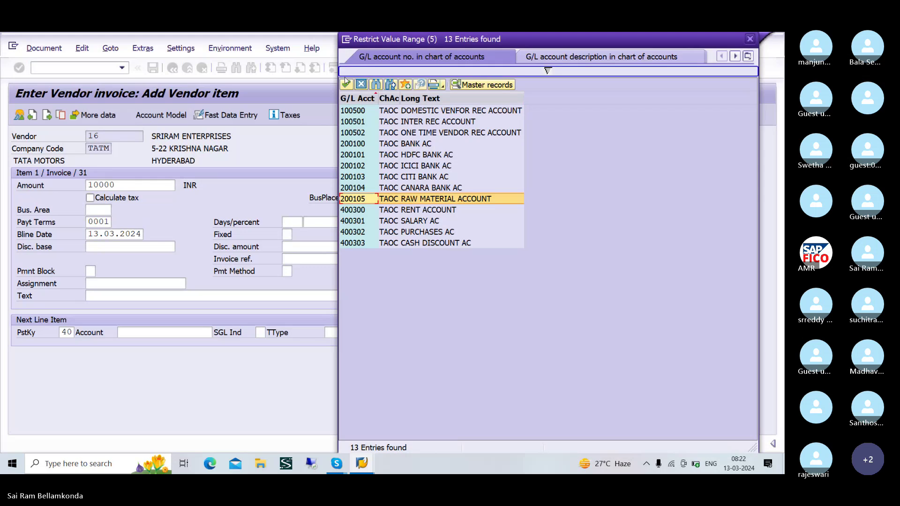
left_click(347, 84)
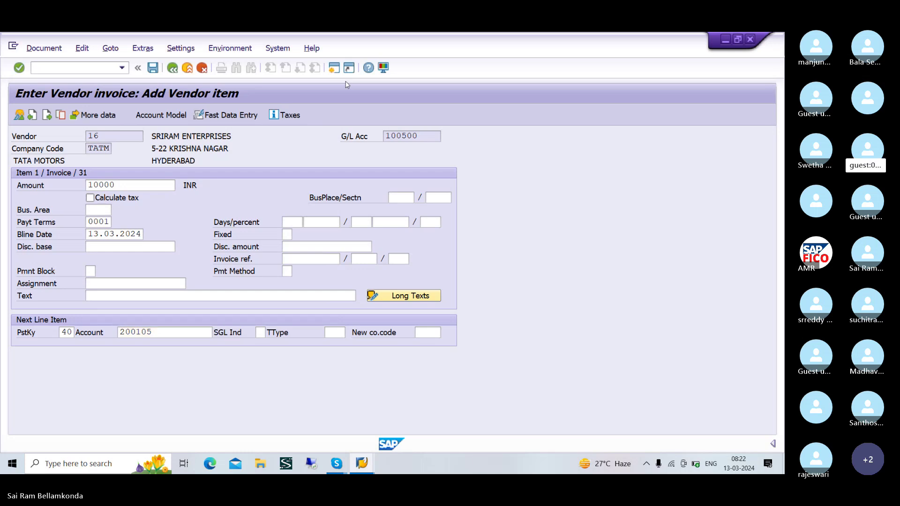
key("Return")
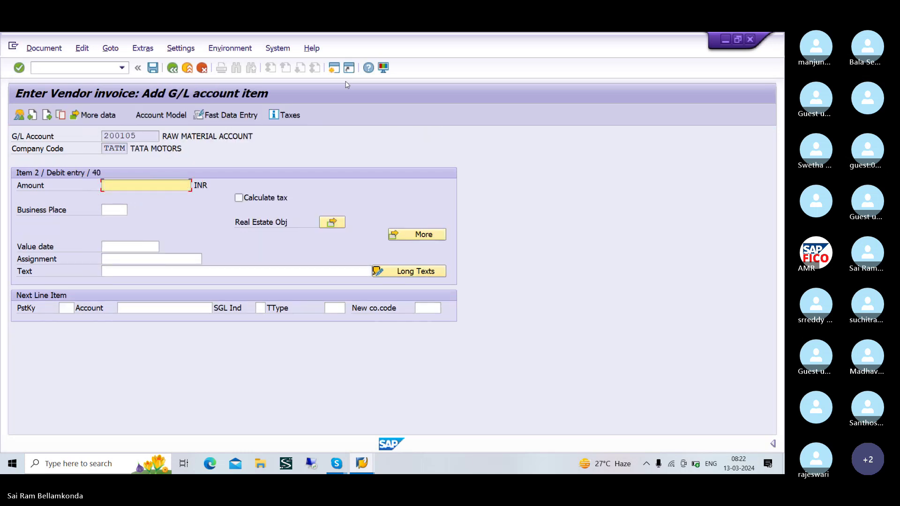
- Fill the raw material line amount with * (10.000,00) and attempt to carry over the text
type("*")
left_click(303, 272)
type("+")
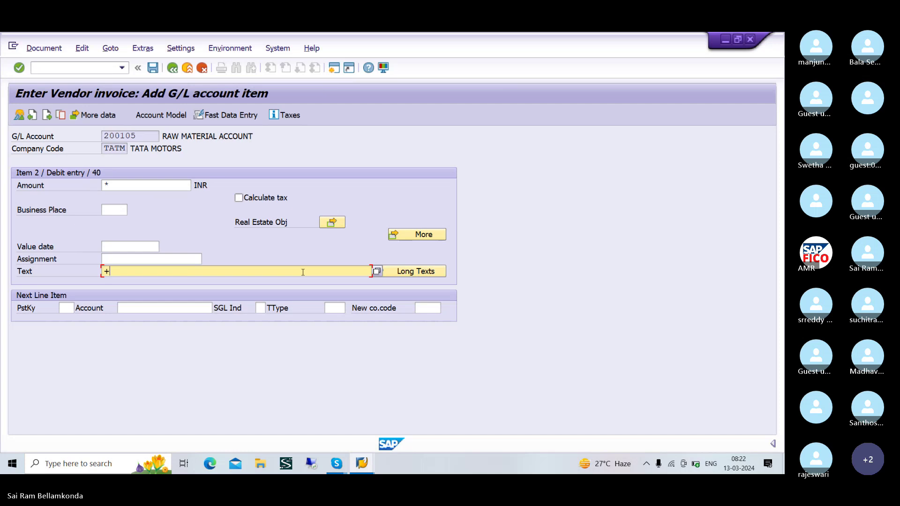
key("Return")
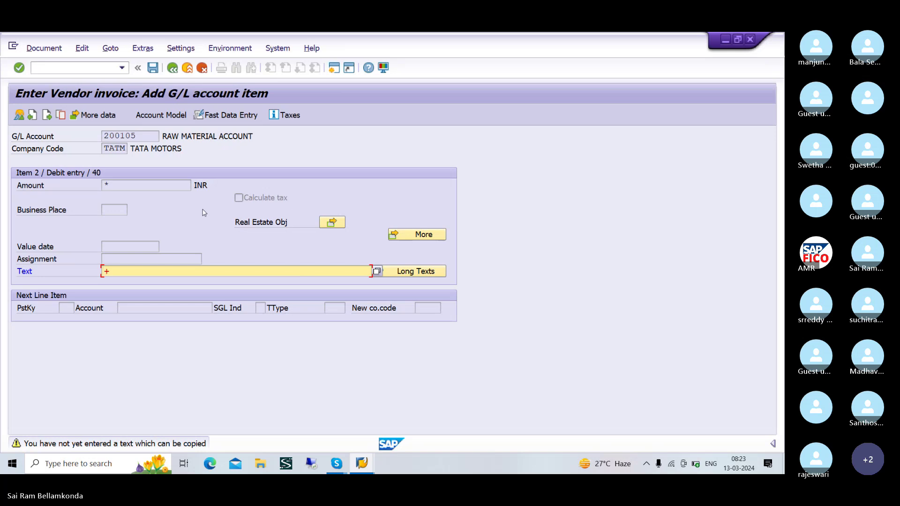
left_click(170, 185)
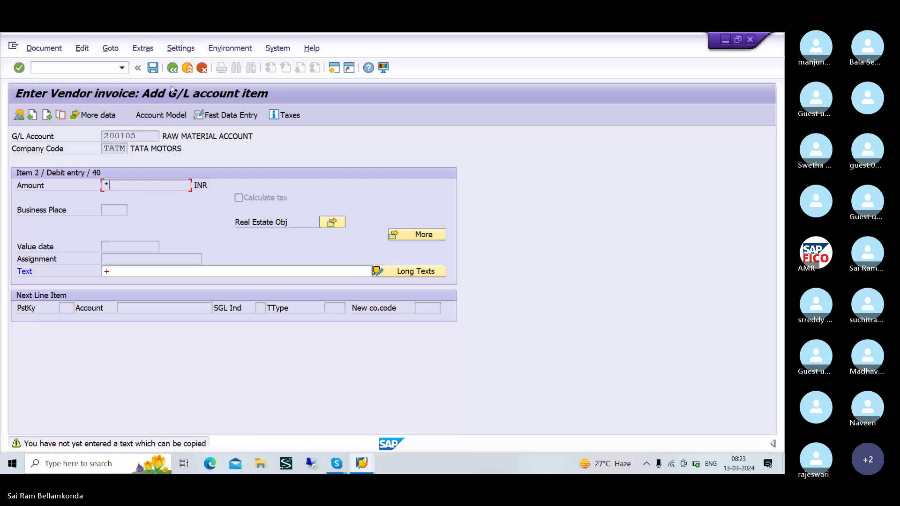
left_click(173, 68)
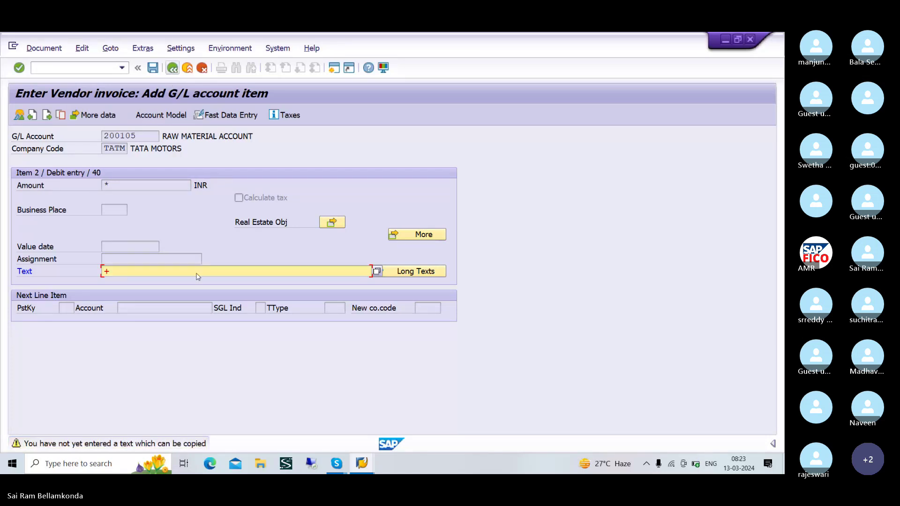
left_click(173, 69)
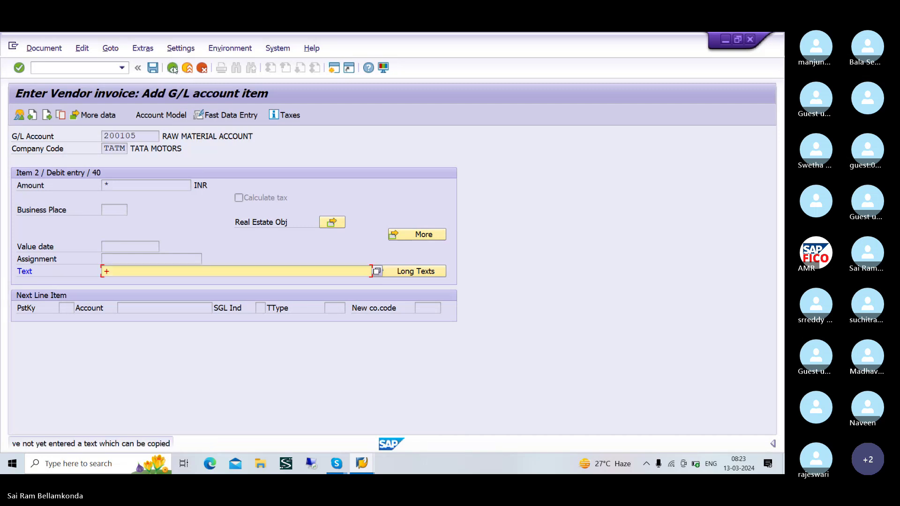
left_click(173, 69)
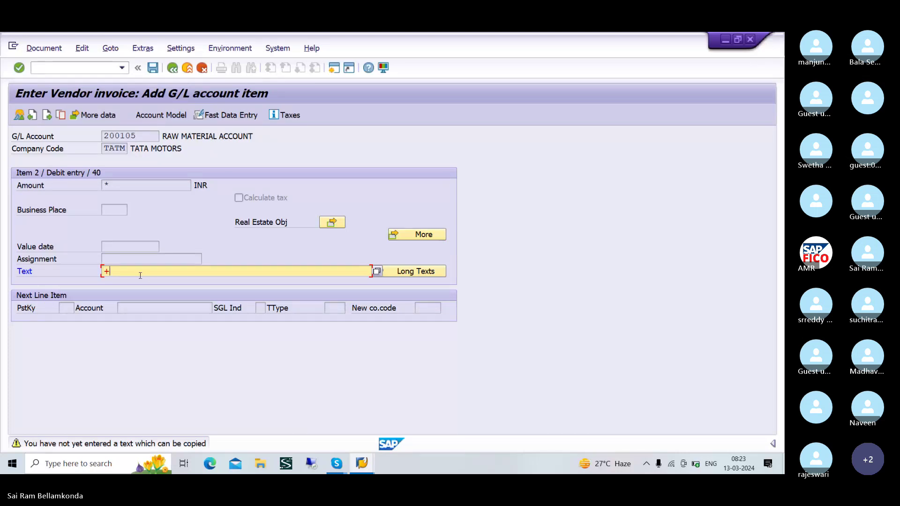
- Set the line text to VENDOR INVOICE and display the balanced two-item overview
key("BackSpace")
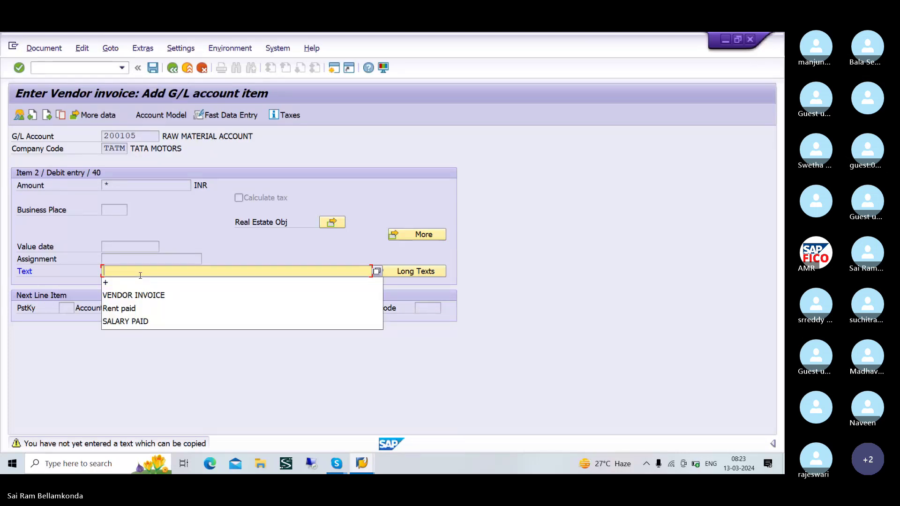
left_click(134, 295)
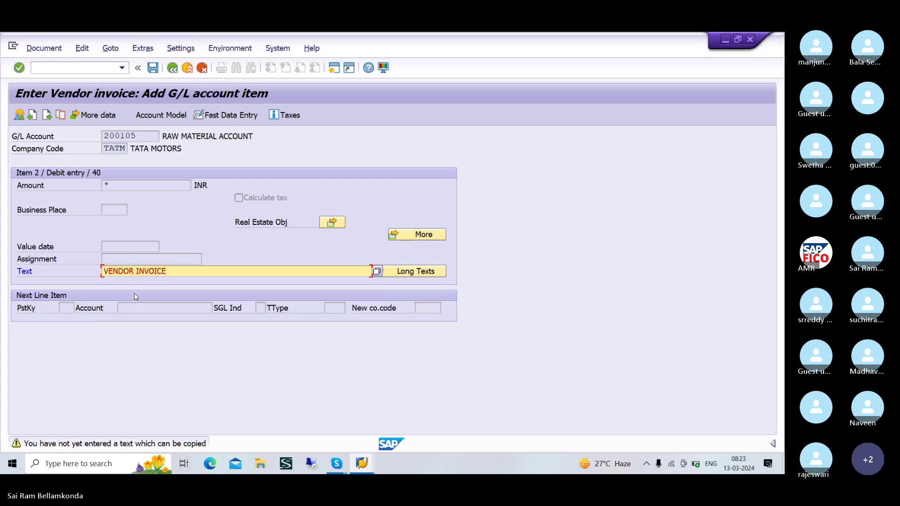
left_click(150, 183)
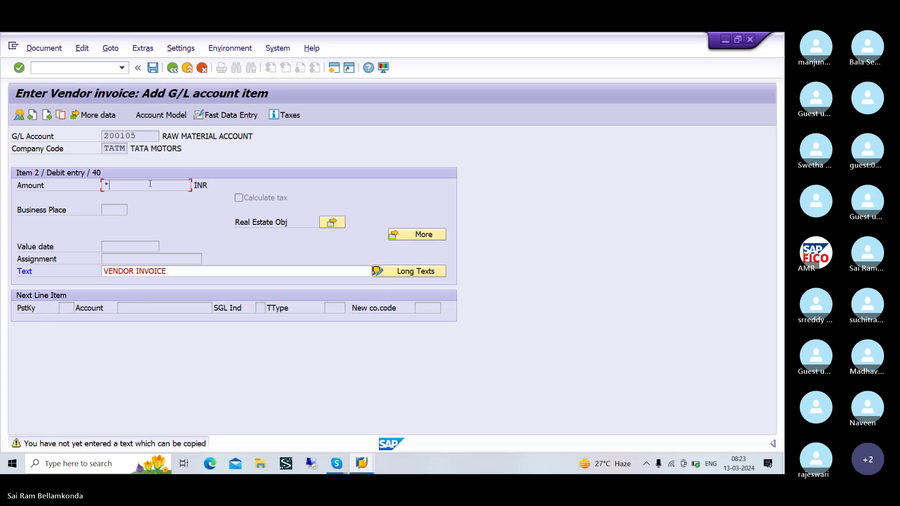
left_click(172, 68)
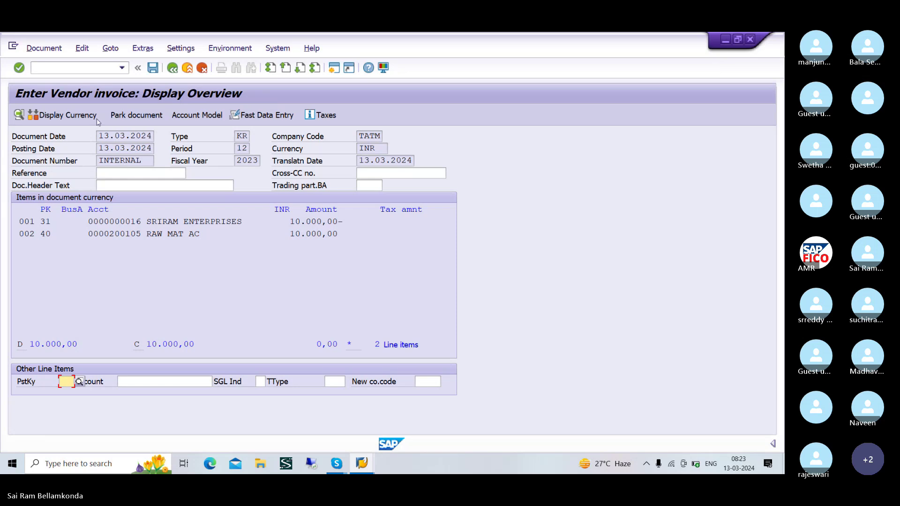
- Start a fresh F-43 vendor invoice with document date 13.03.2024
left_click(85, 68)
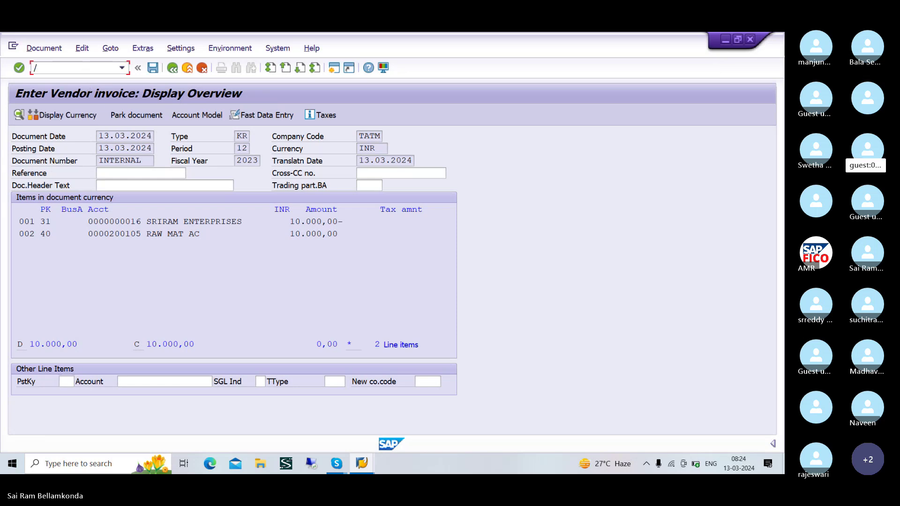
type("/NF")
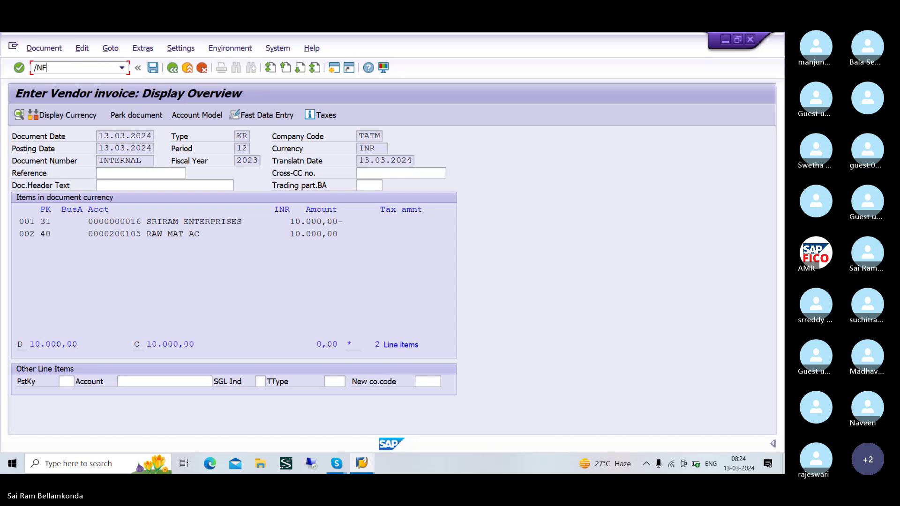
type("-43")
key("Return")
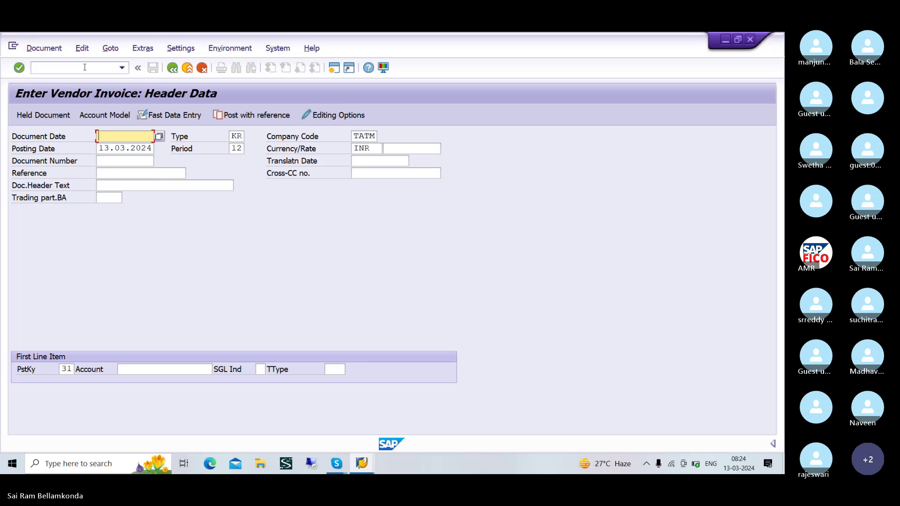
type("13.03.2024")
- Look up SRIRAM ENTERPRISES in TATM and enter vendor 16 as the first line
left_click(178, 370)
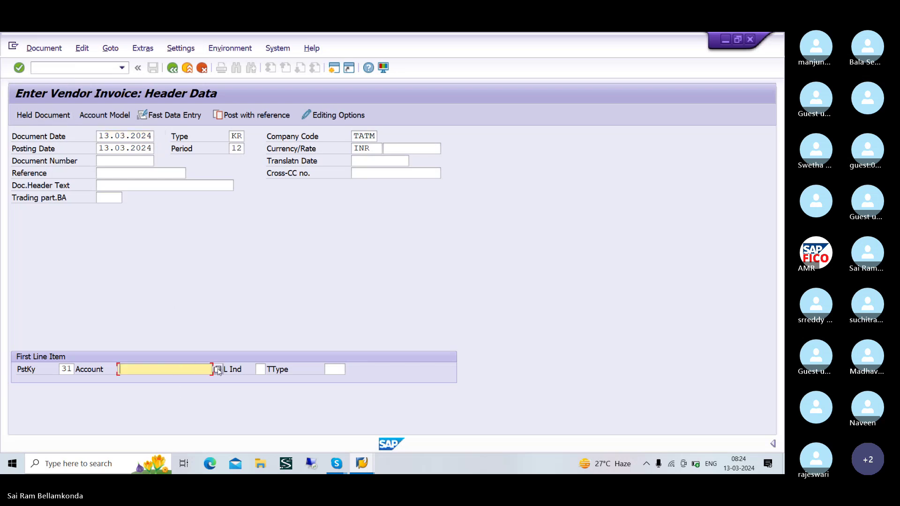
left_click(218, 370)
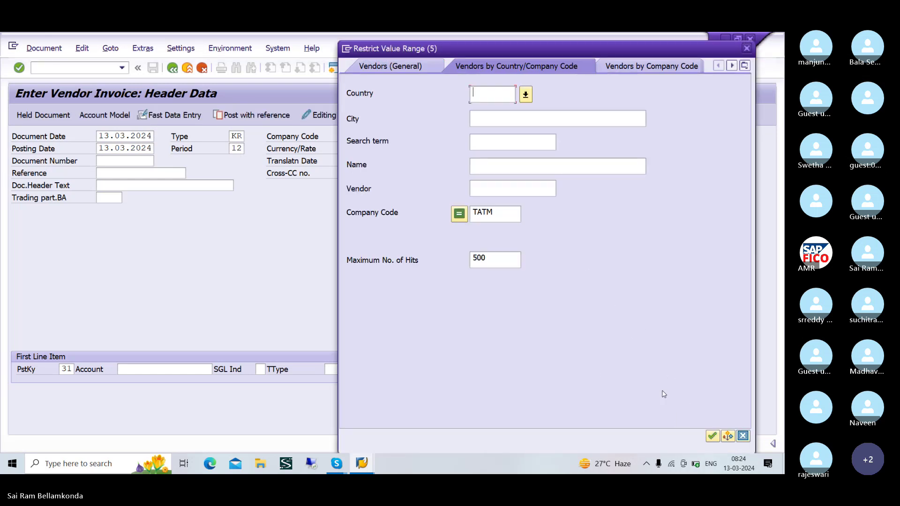
left_click(712, 436)
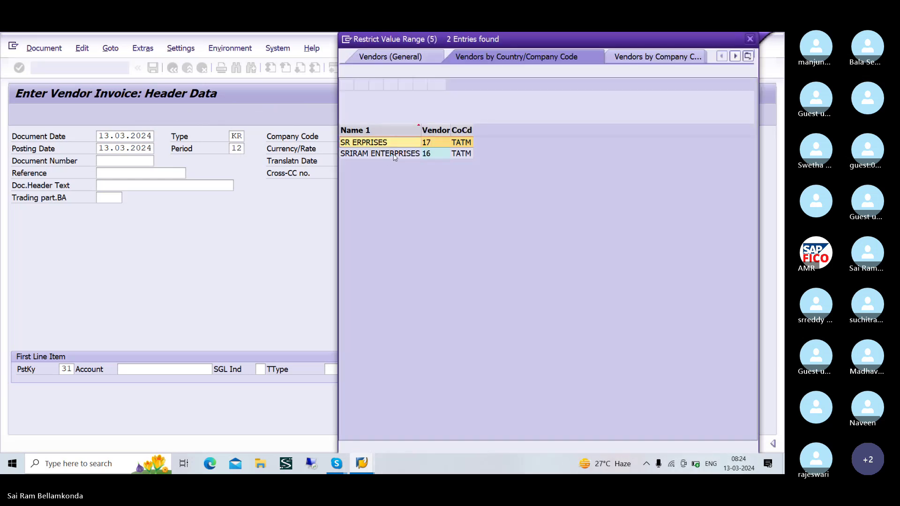
left_click(394, 154)
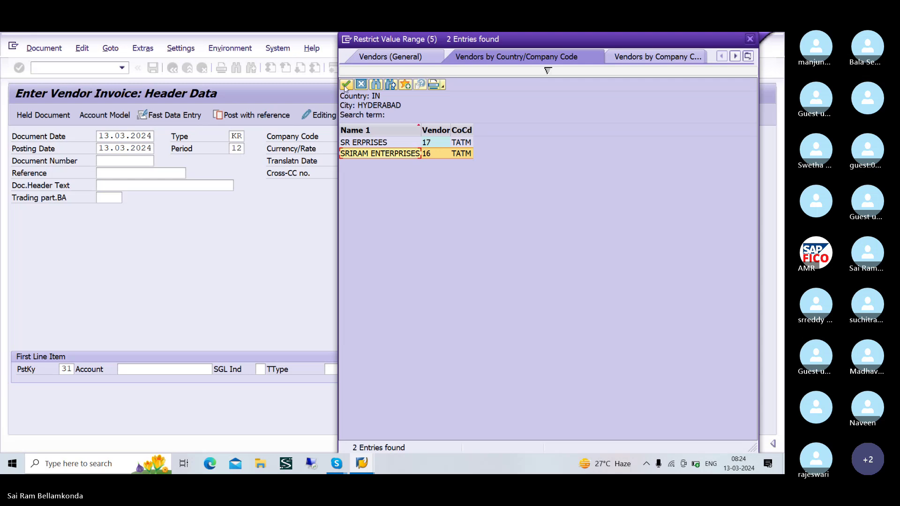
left_click(345, 85)
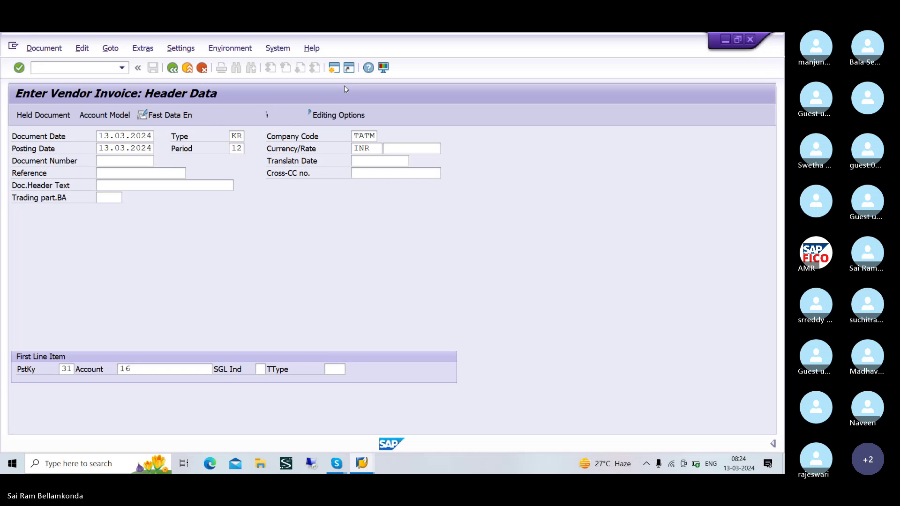
key("Return")
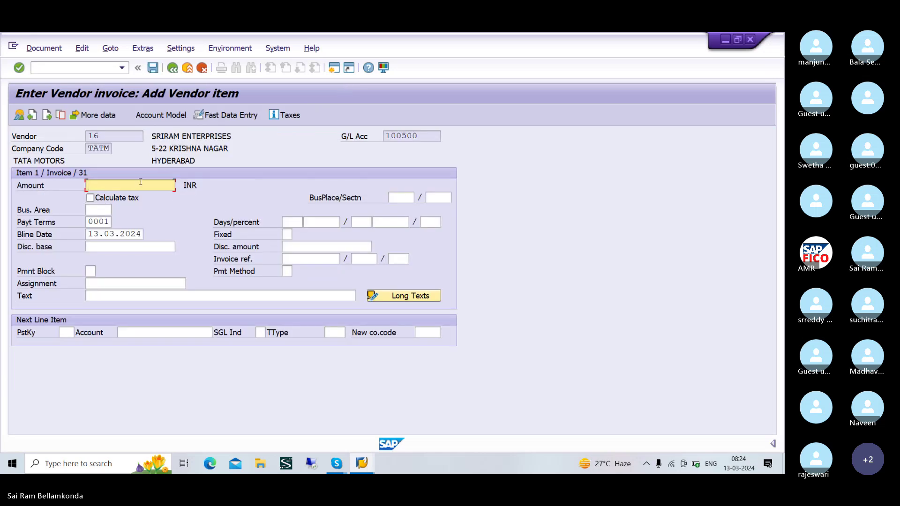
- Give the vendor line 10000 with text VENDOR INVOICE, and set posting key 40 next
type("10000")
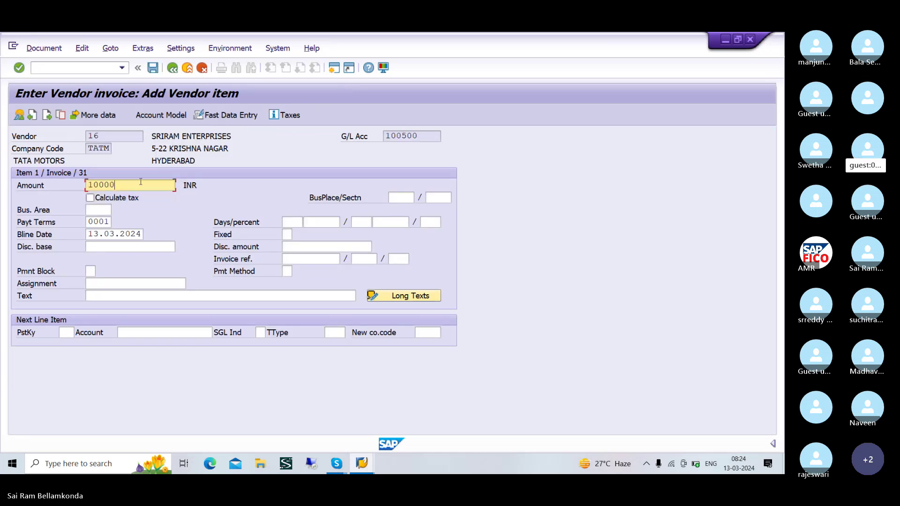
left_click(140, 295)
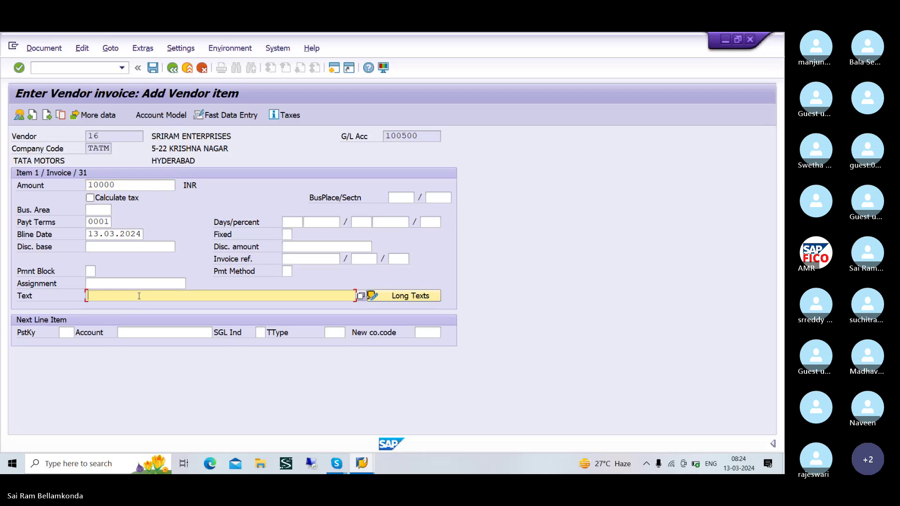
type("VE")
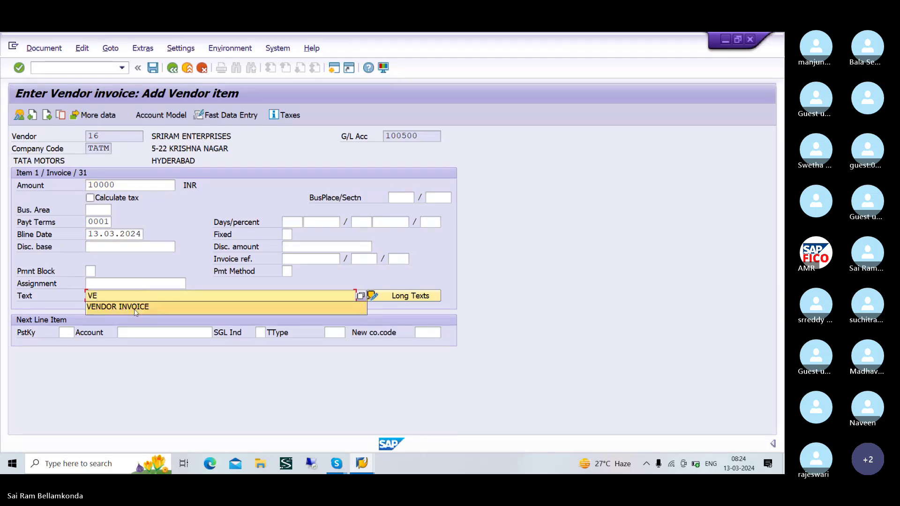
left_click(134, 307)
left_click(66, 333)
type("4")
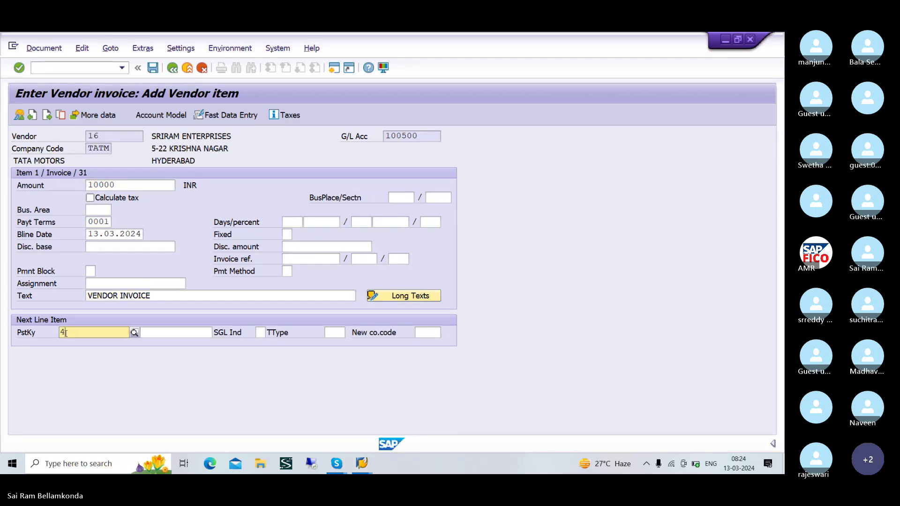
type("0")
key("Return")
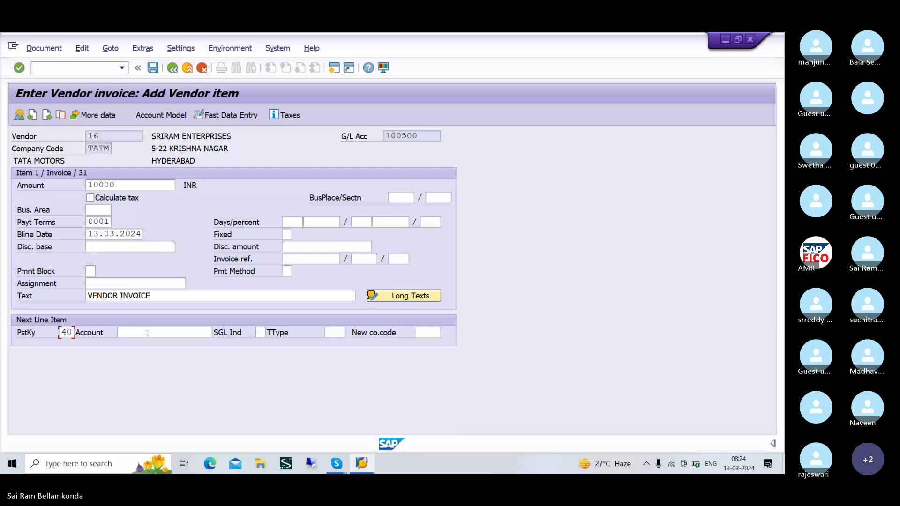
- Choose raw material account 200105 for the debit line via F4 search
left_click(164, 334)
key("F4")
left_click(727, 353)
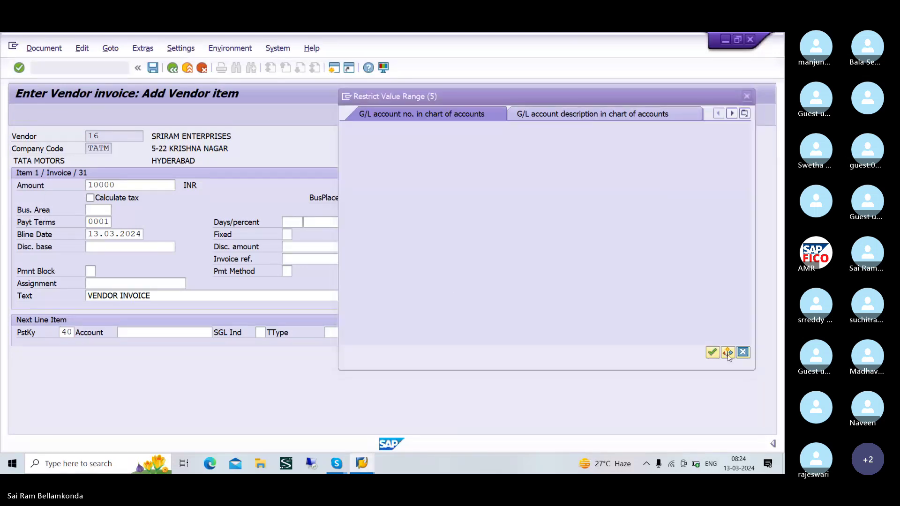
left_click(711, 353)
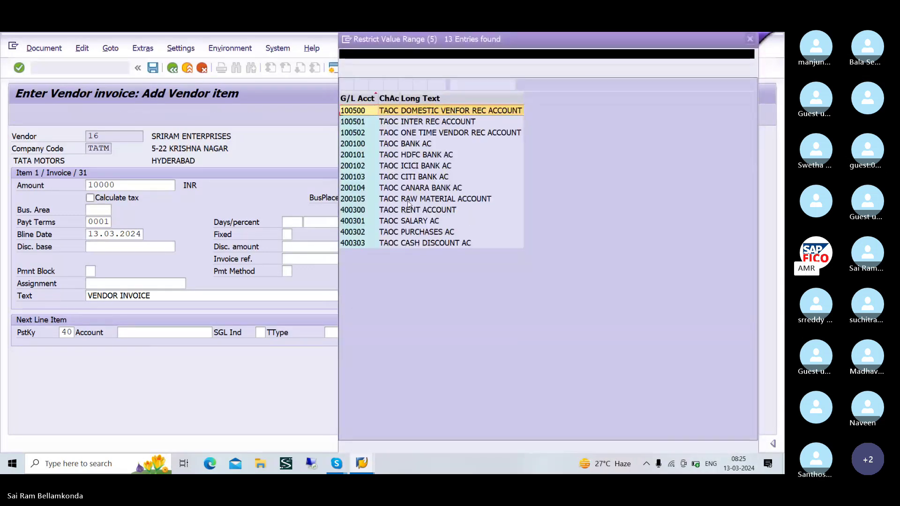
left_click(373, 201)
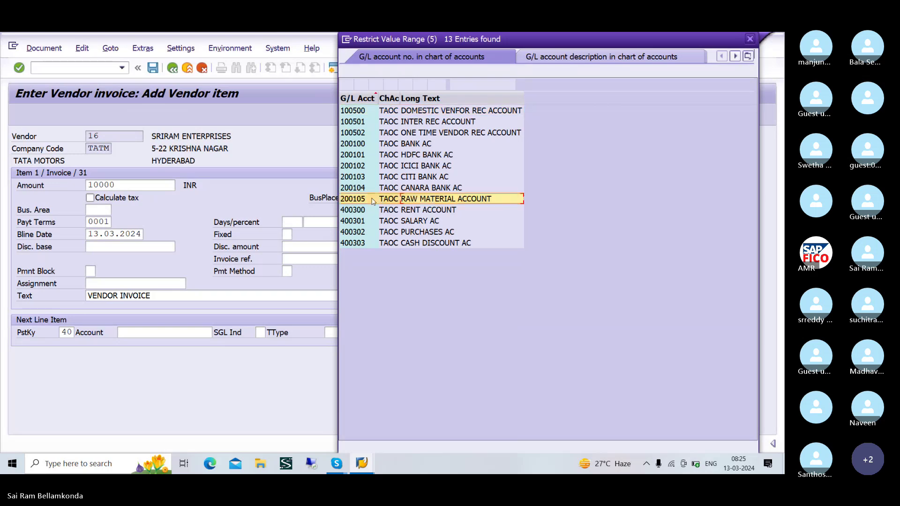
left_click(347, 85)
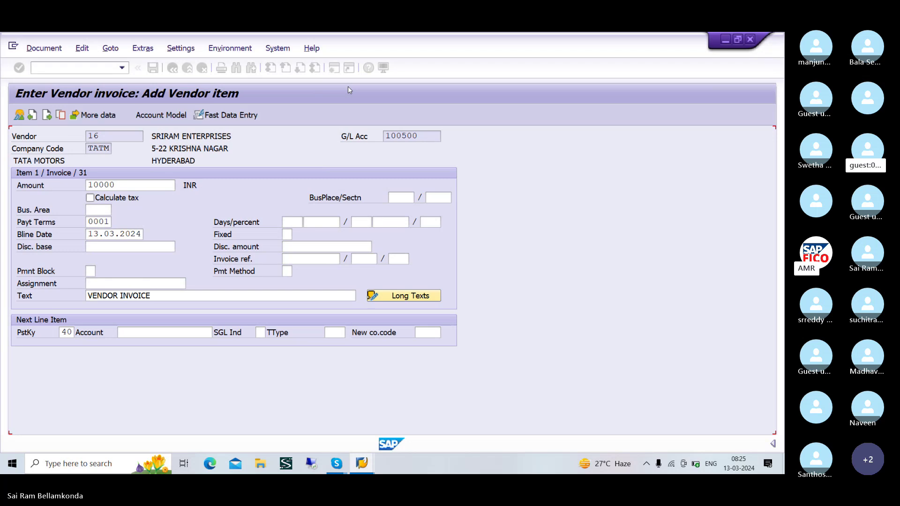
key("Return")
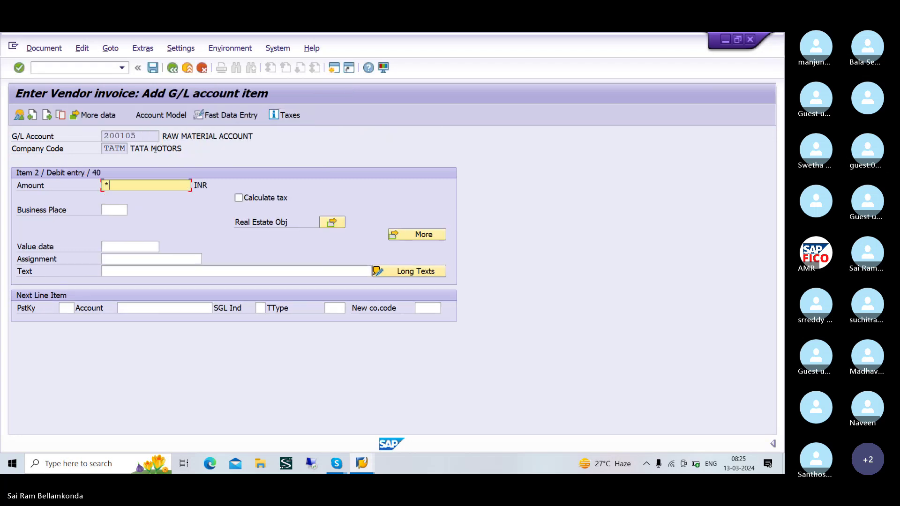
- Copy the vendor line's 10,000 INR amount and text into the raw material G/L line
left_click(168, 274)
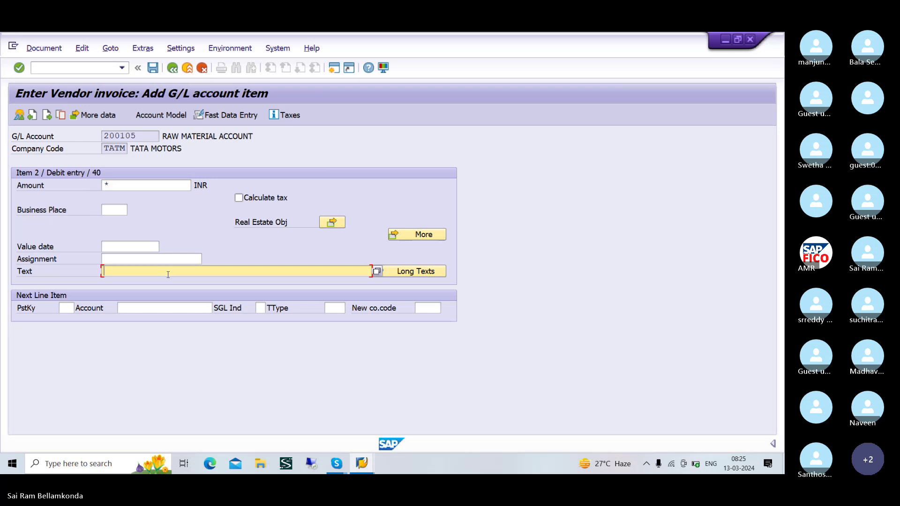
type("+")
key("Return")
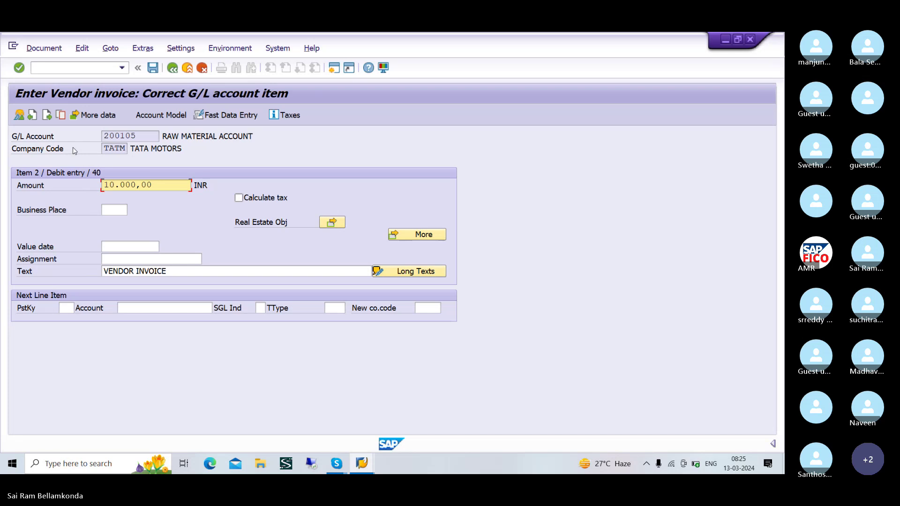
- Simulate the balanced invoice and post it as document 510 in TATM
left_click(44, 49)
left_click(58, 104)
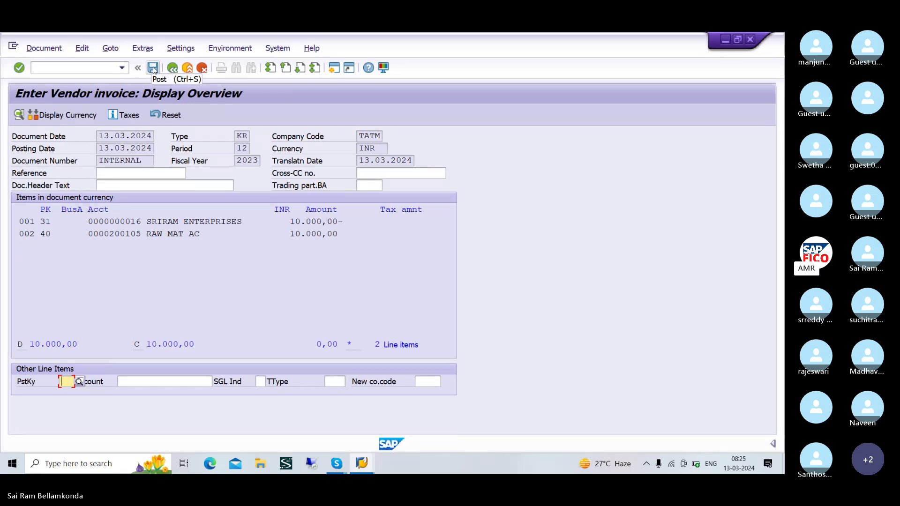
left_click(152, 69)
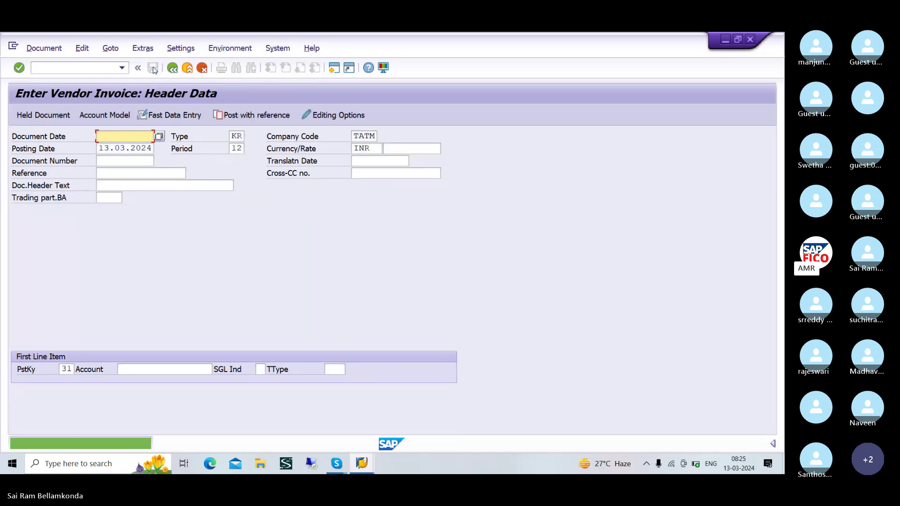
- Switch back to the Skype meeting window and close the image viewer
key("alt+Tab")
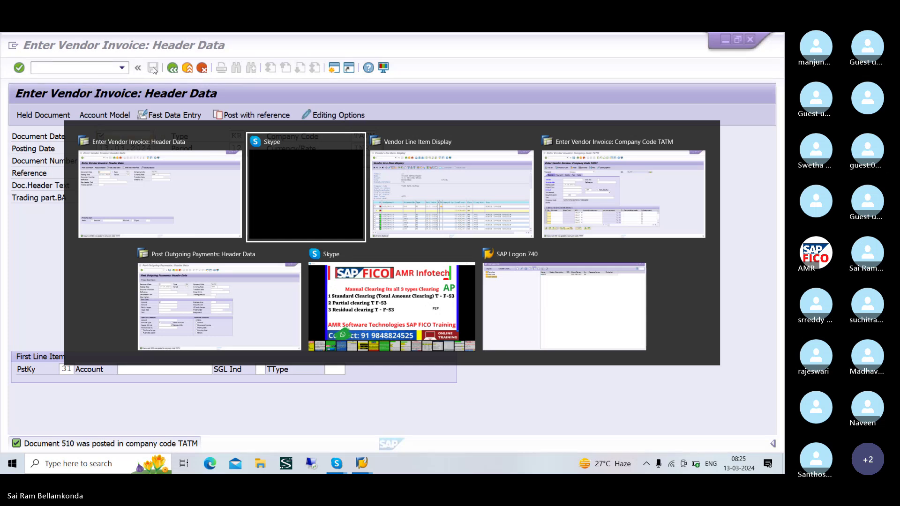
key("alt+Tab")
key("alt+Tab")
key("alt+Tab")
key("alt+Tab")
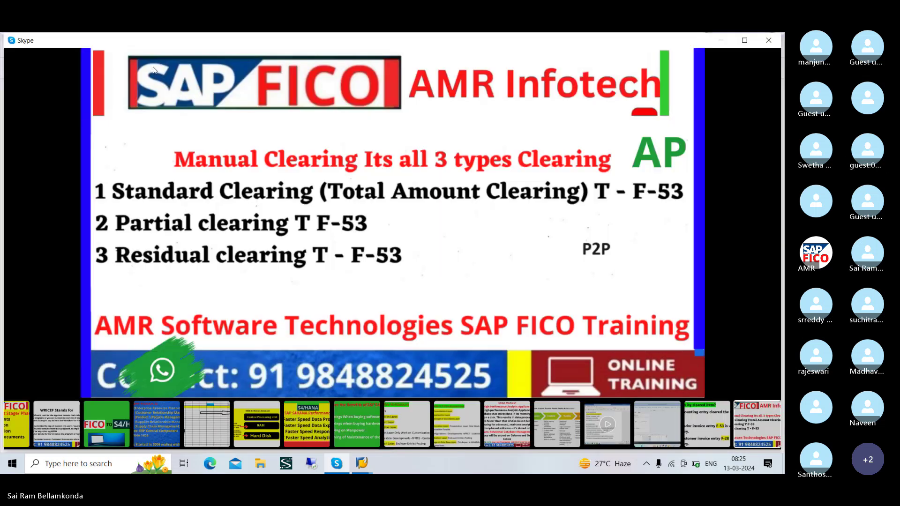
key("Escape")
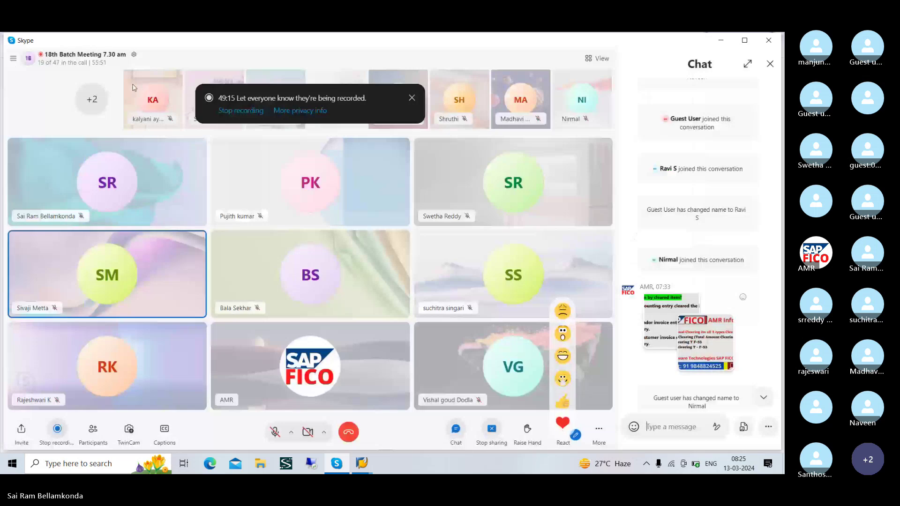